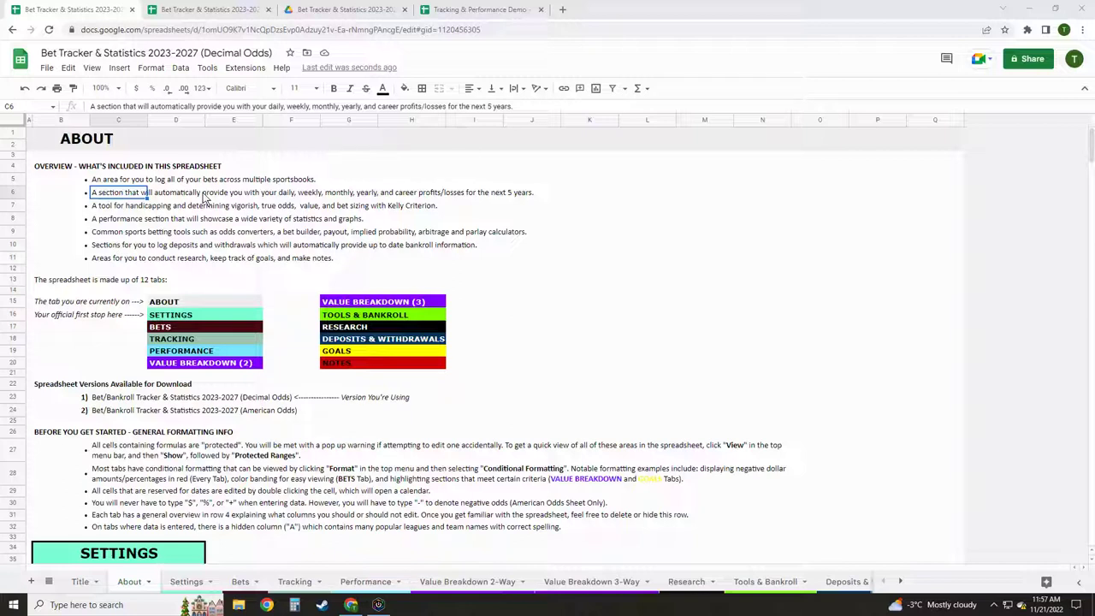
On the Title sheet, undo the deletion of points 1 and 2 about the free spreadsheet and its two odds versions.
click(175, 232)
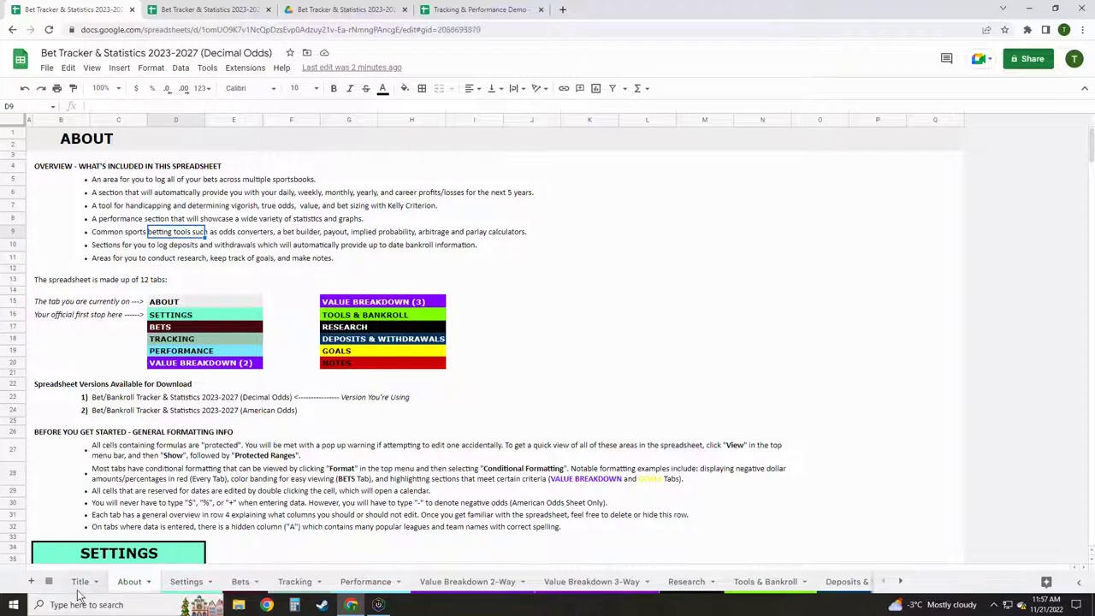
click(78, 583)
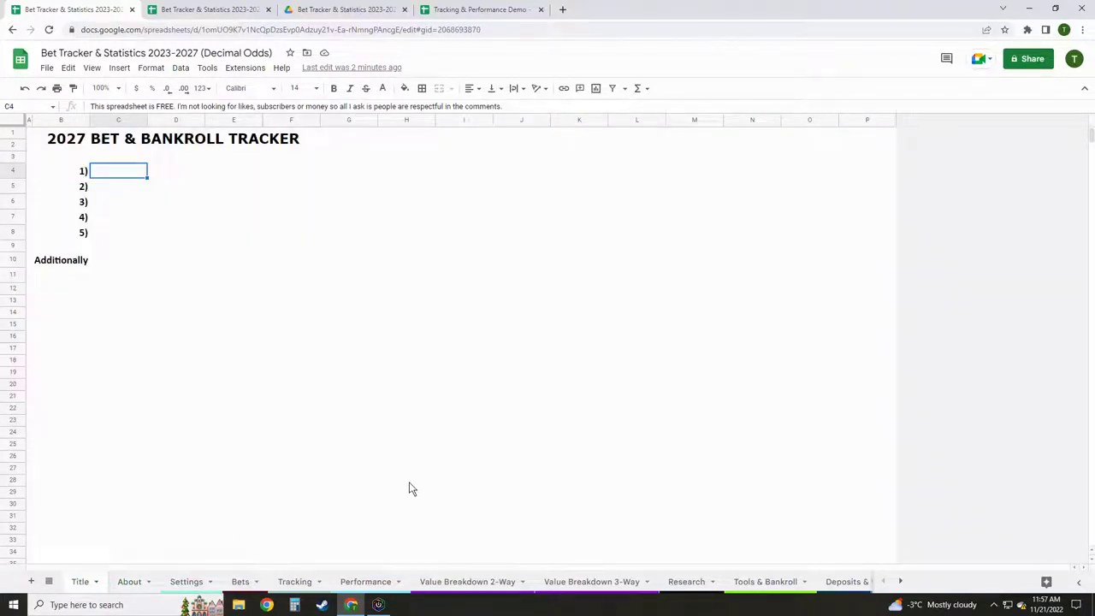
click(363, 444)
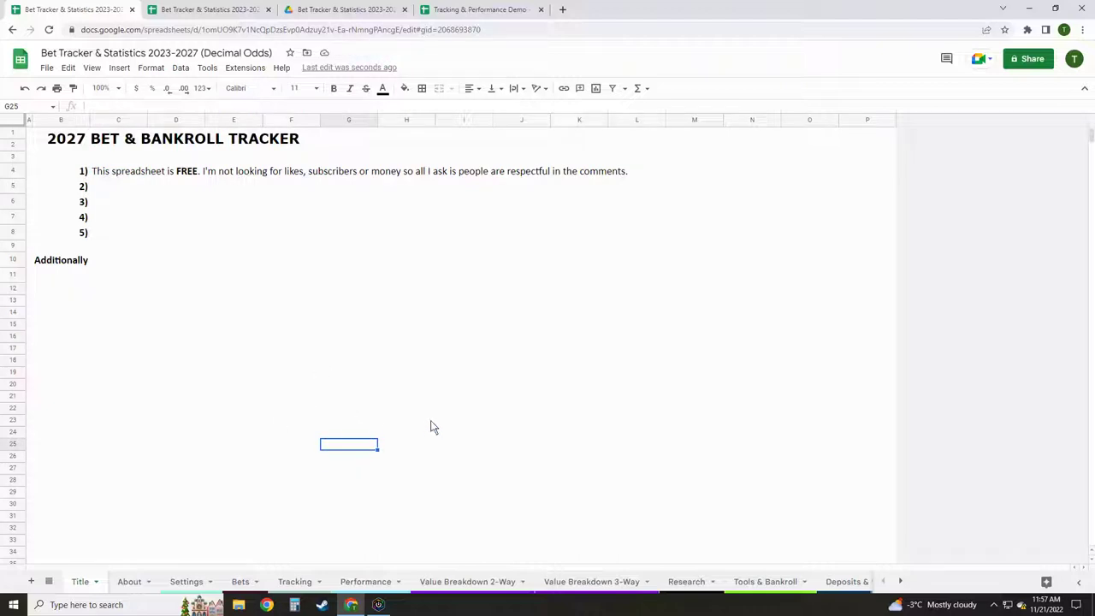
key(ctrl+z)
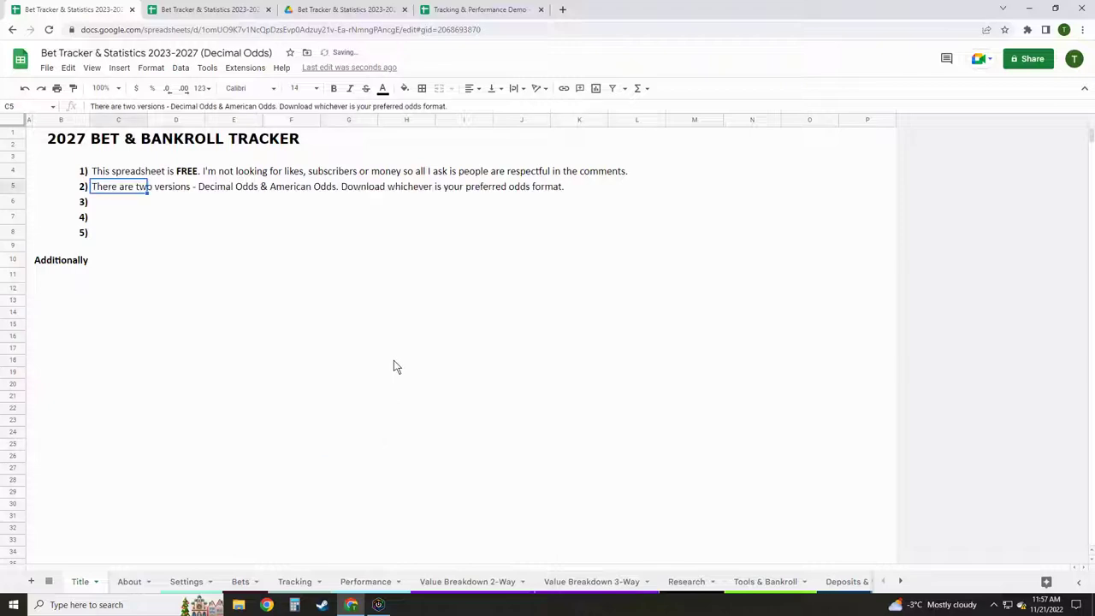
click(394, 361)
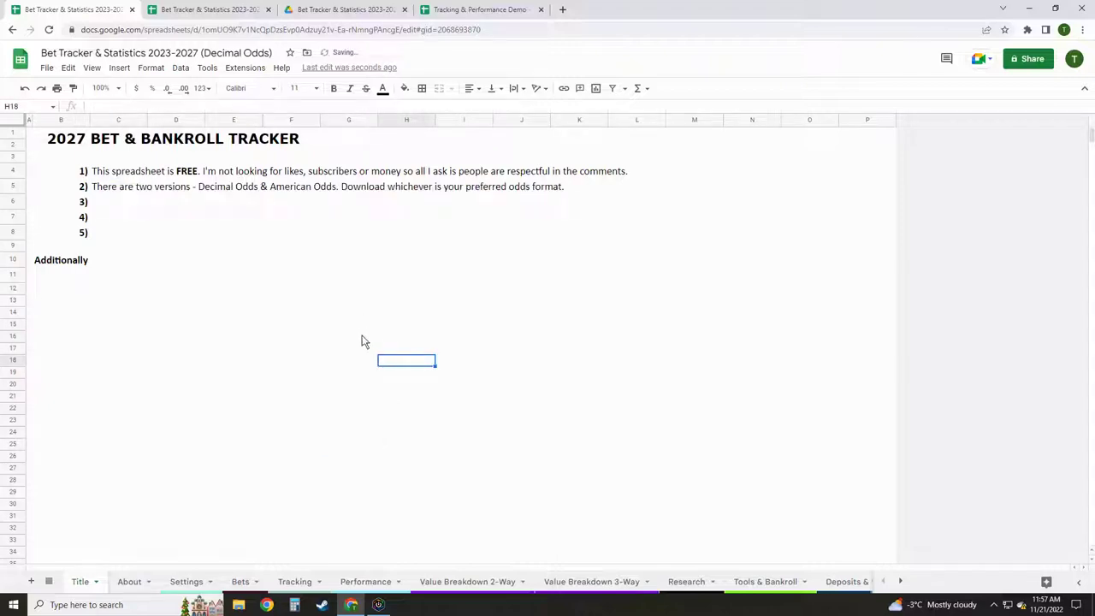
View the American Odds version, return to the Decimal Odds spreadsheet and undo the deletion of point 3 about download links.
click(211, 11)
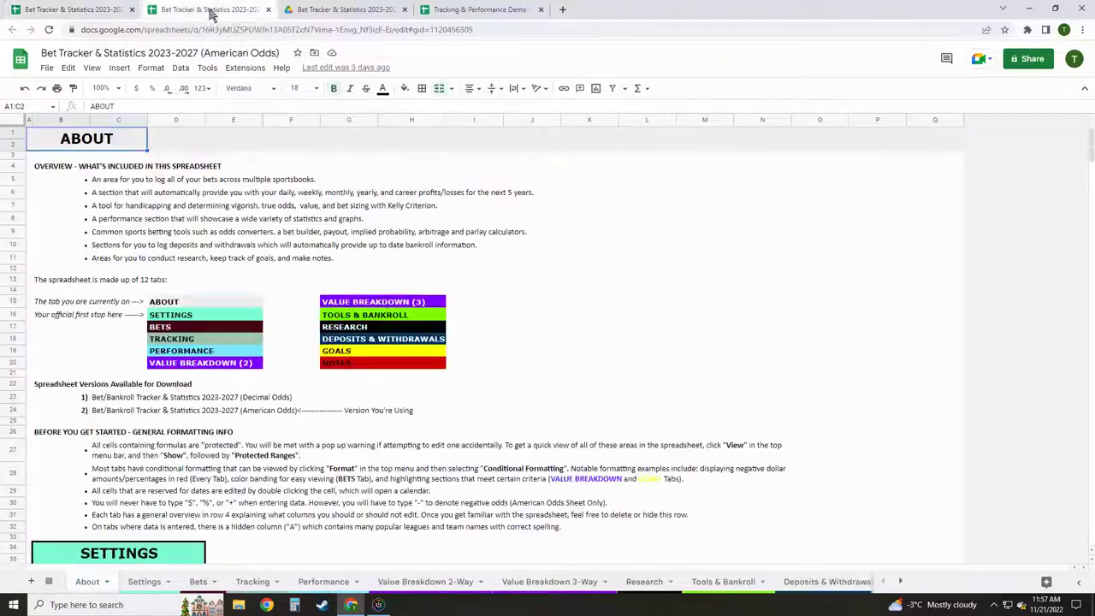
click(109, 12)
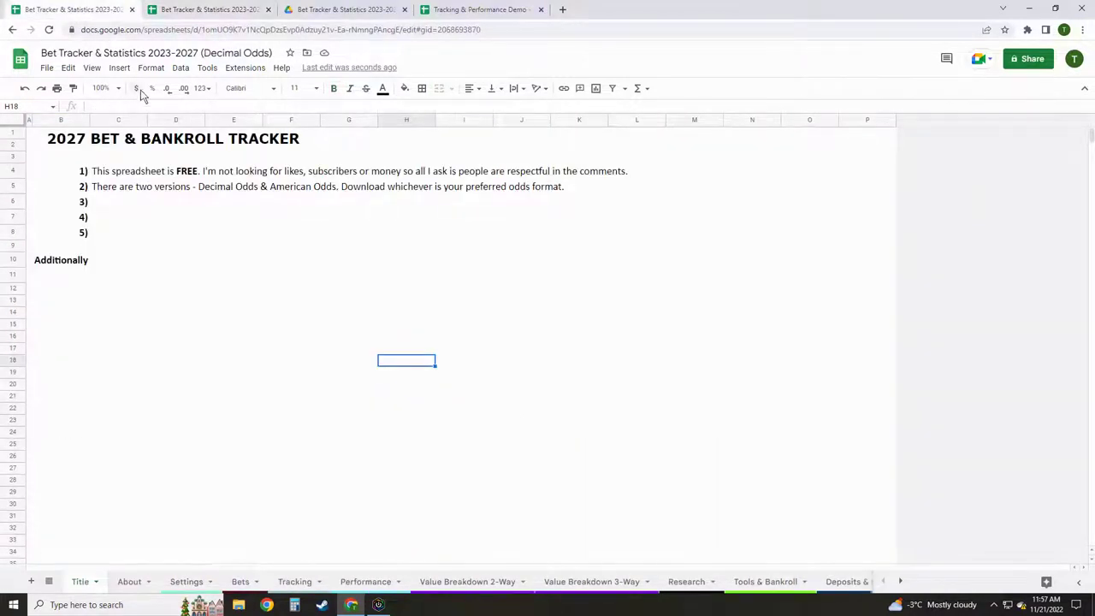
key(ctrl+z)
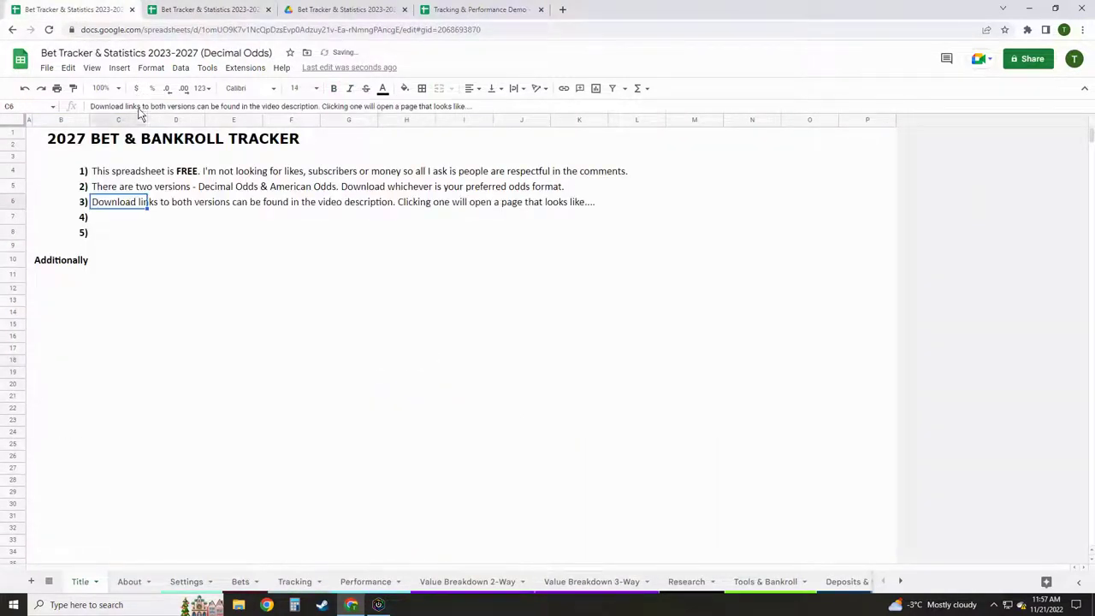
click(176, 301)
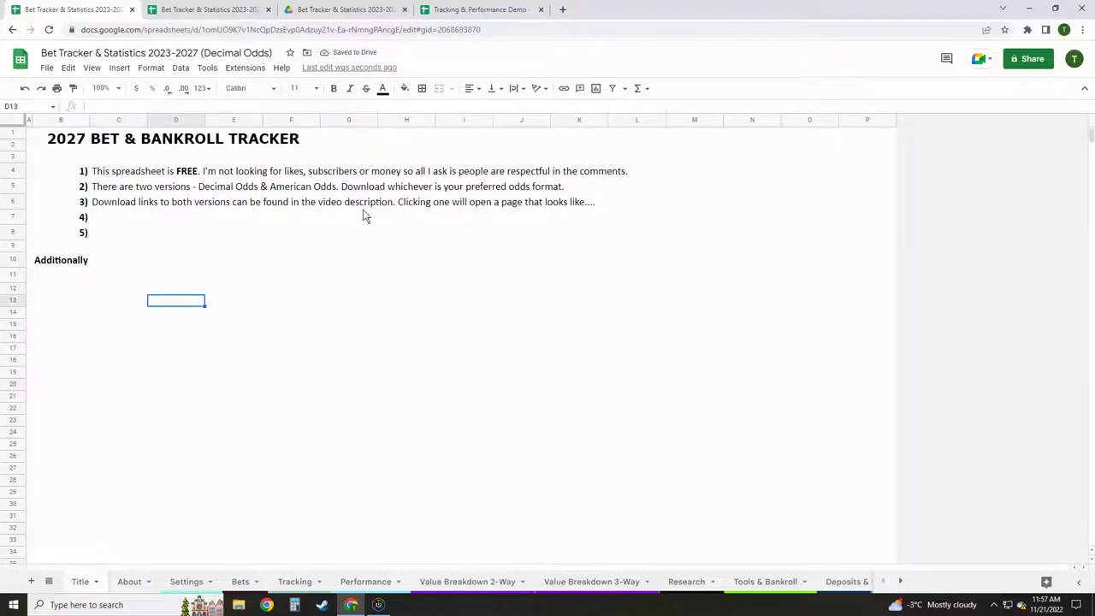
View the Copy document page, return to the Title sheet and undo the deletion of point 4 about who the tracker is ideal for.
click(315, 11)
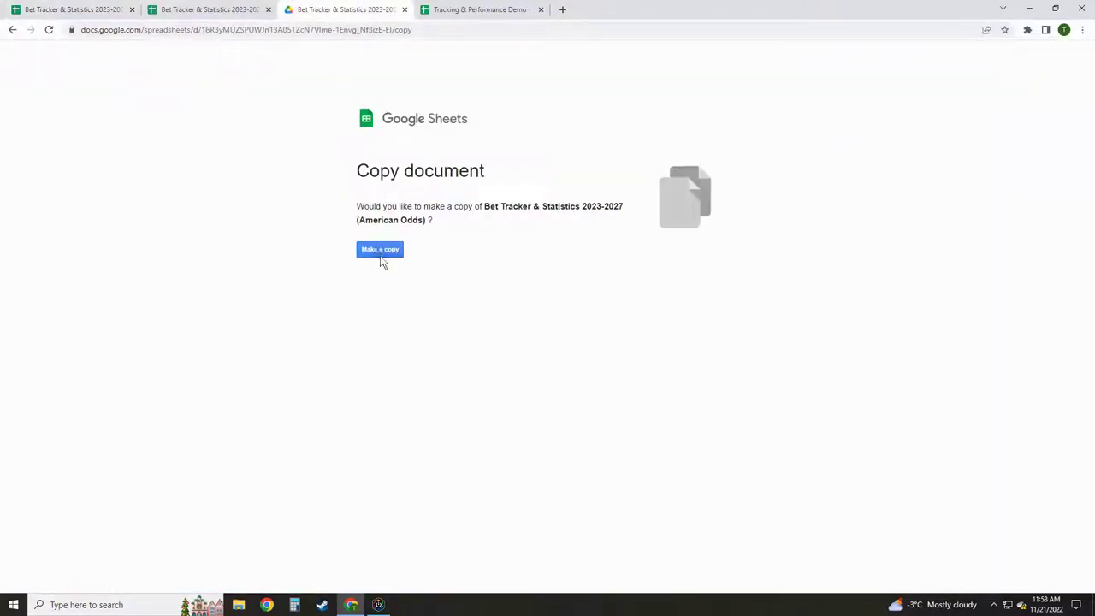
click(68, 12)
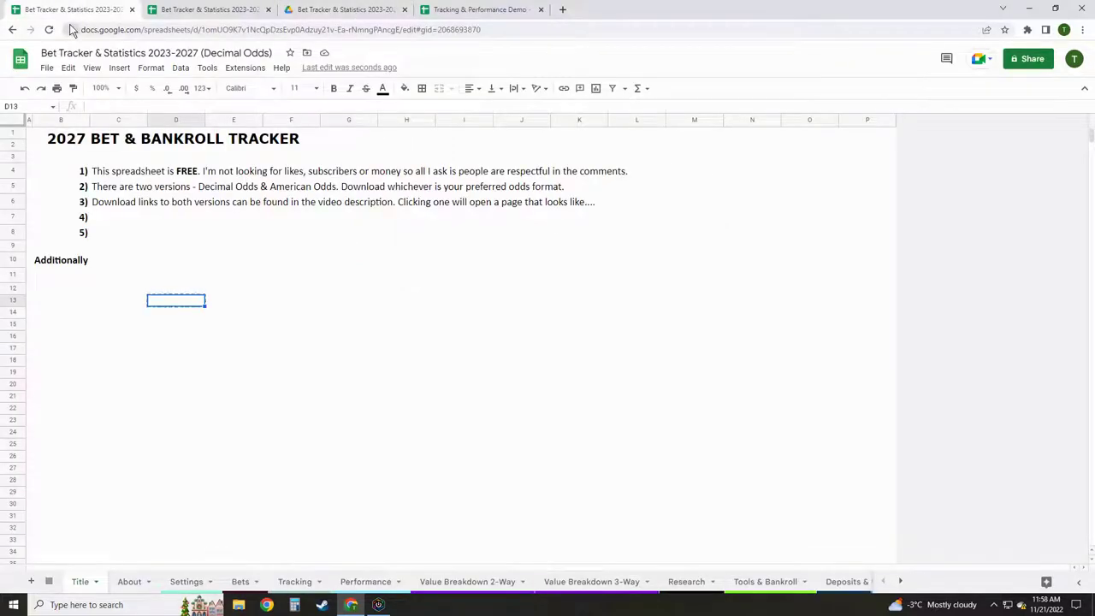
key(ctrl+z)
click(193, 338)
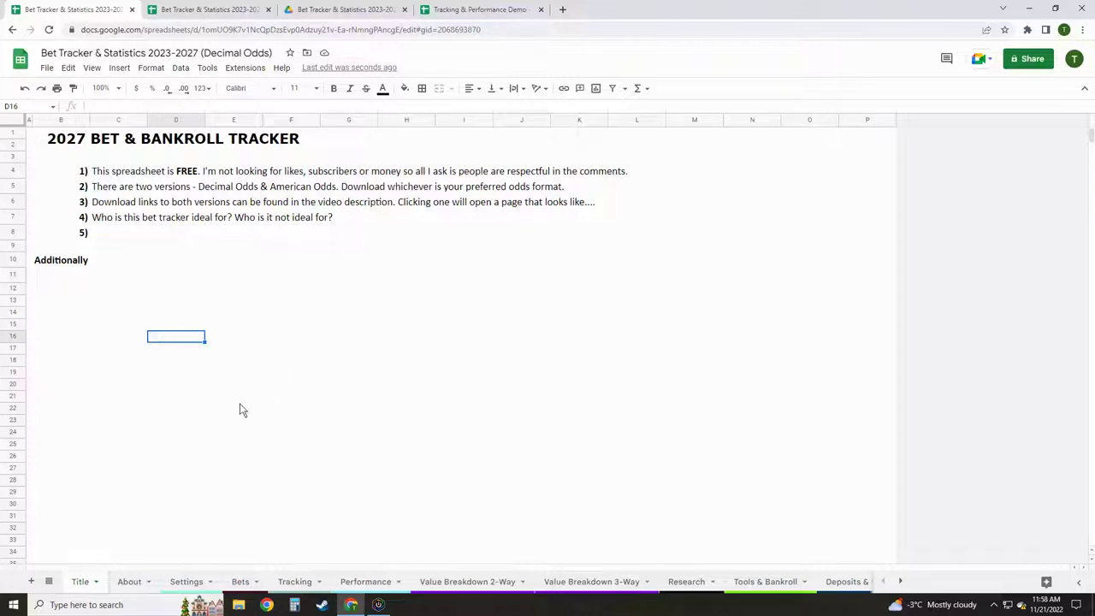
Undo the deletion of point 5, "What is included in this spreadsheet?", on the Title sheet.
click(100, 375)
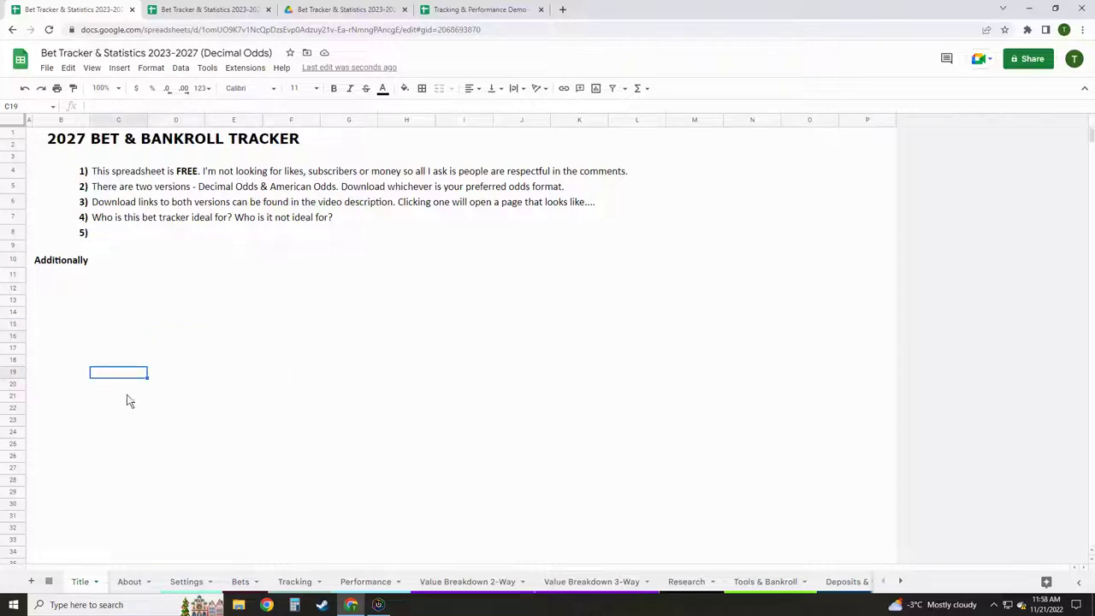
click(123, 351)
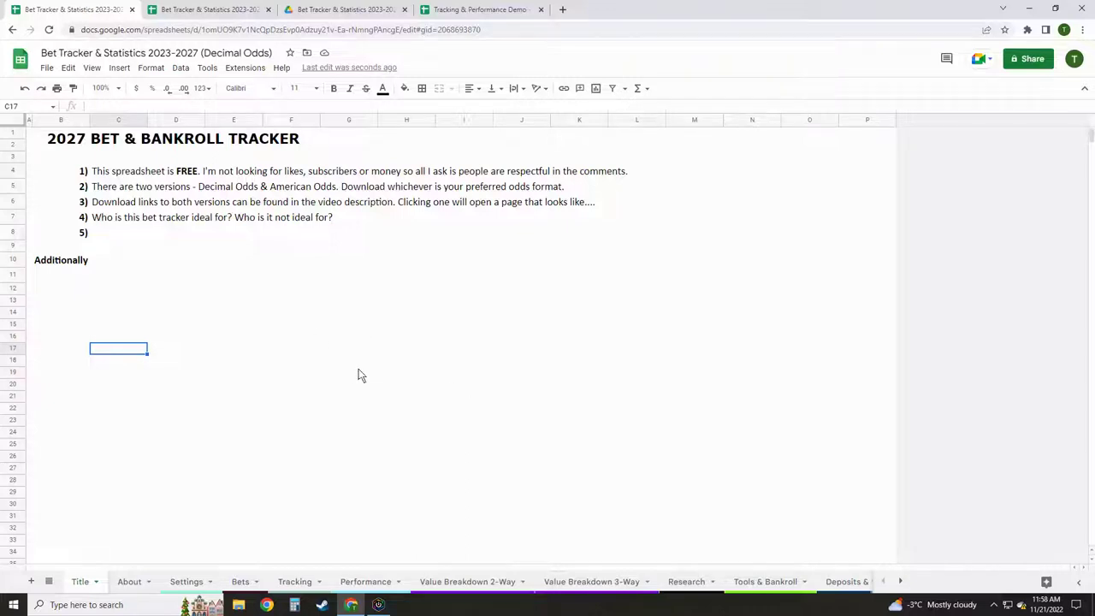
key(ctrl+z)
click(311, 395)
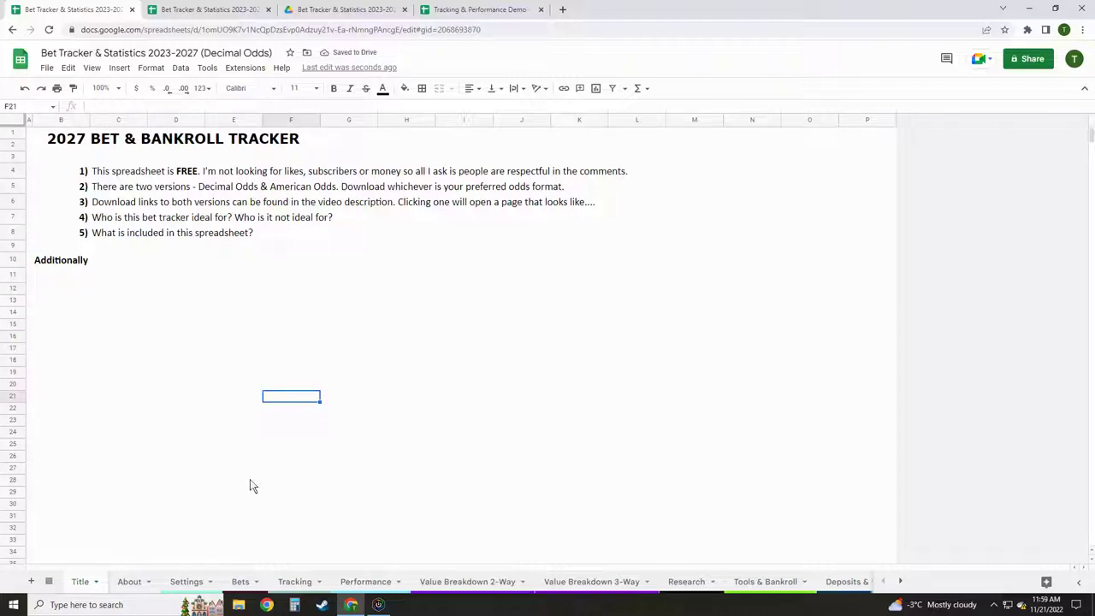
Examine the Bets, Tracking and Performance sheets, including the overall performance, highlights and bankroll growth sections.
click(241, 585)
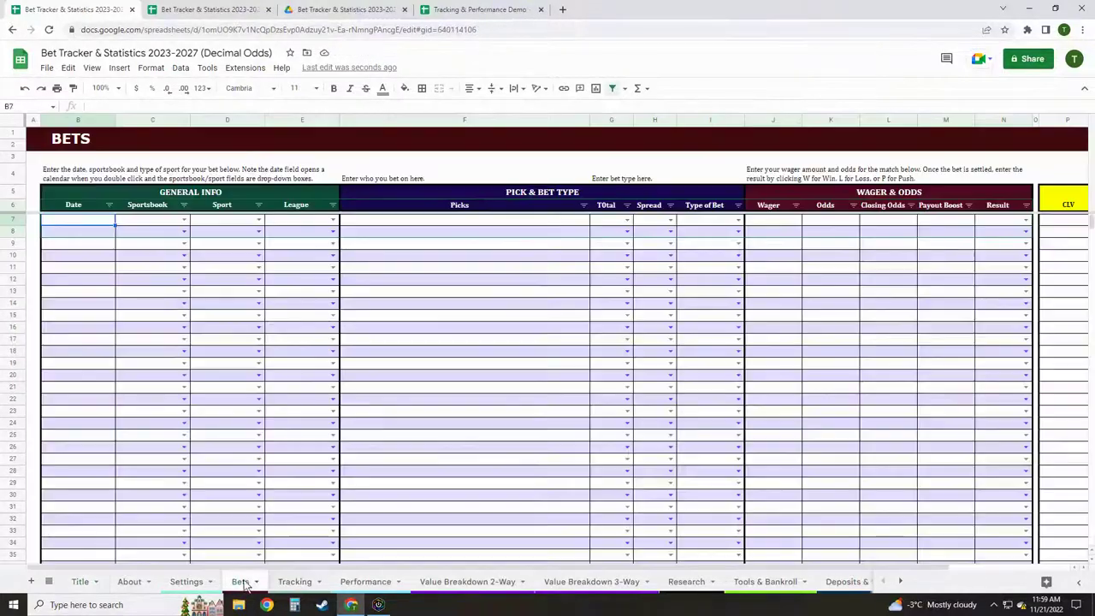
click(296, 583)
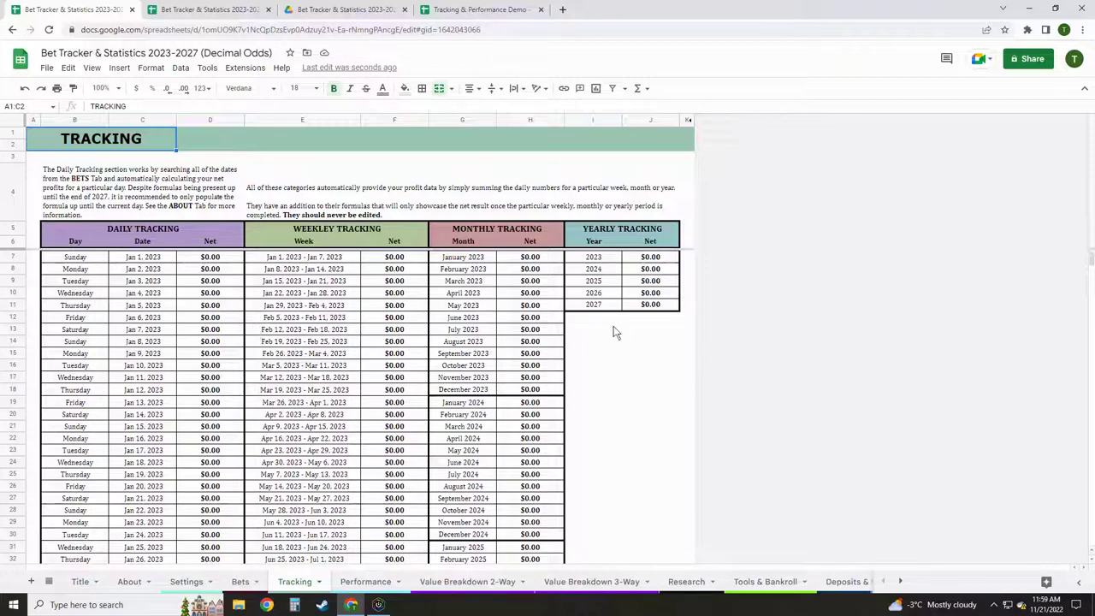
click(370, 585)
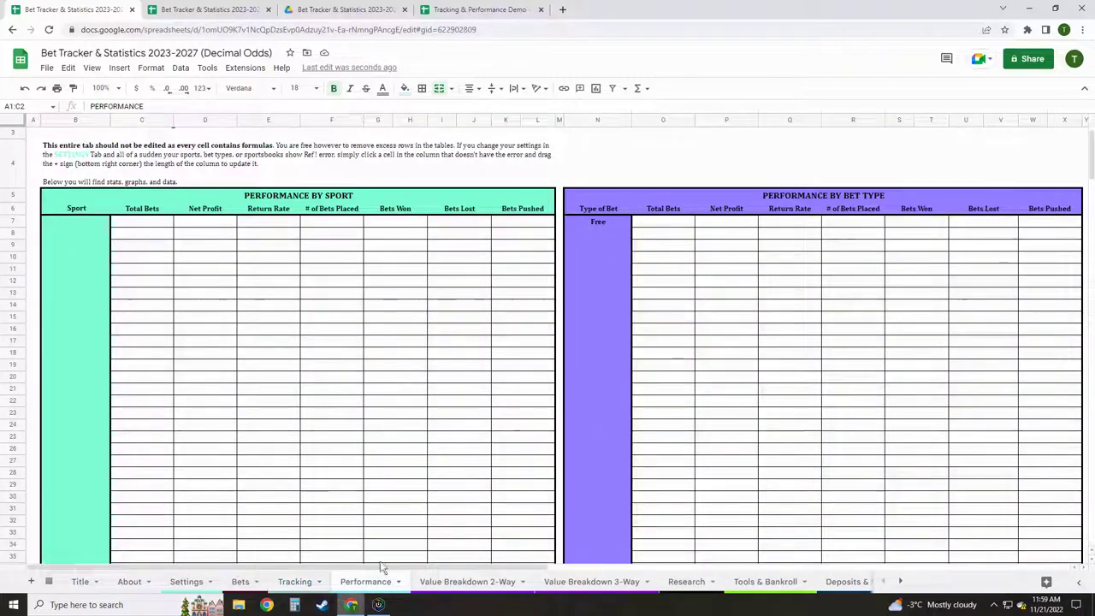
scroll(483, 432, down, 15)
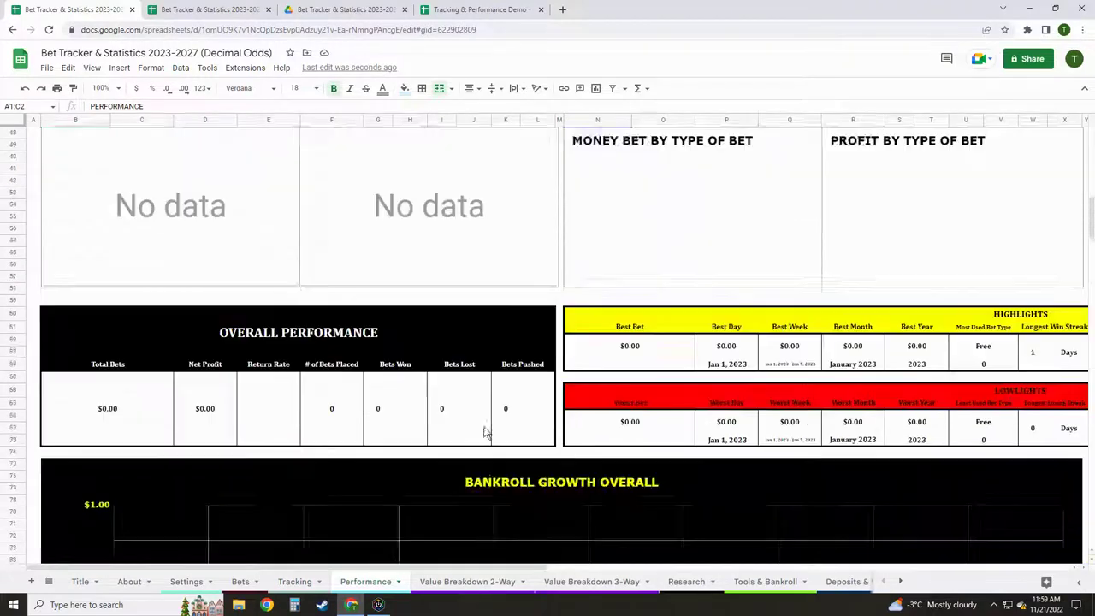
scroll(483, 432, down, 3)
scroll(484, 432, up, 3)
scroll(483, 432, up, 2)
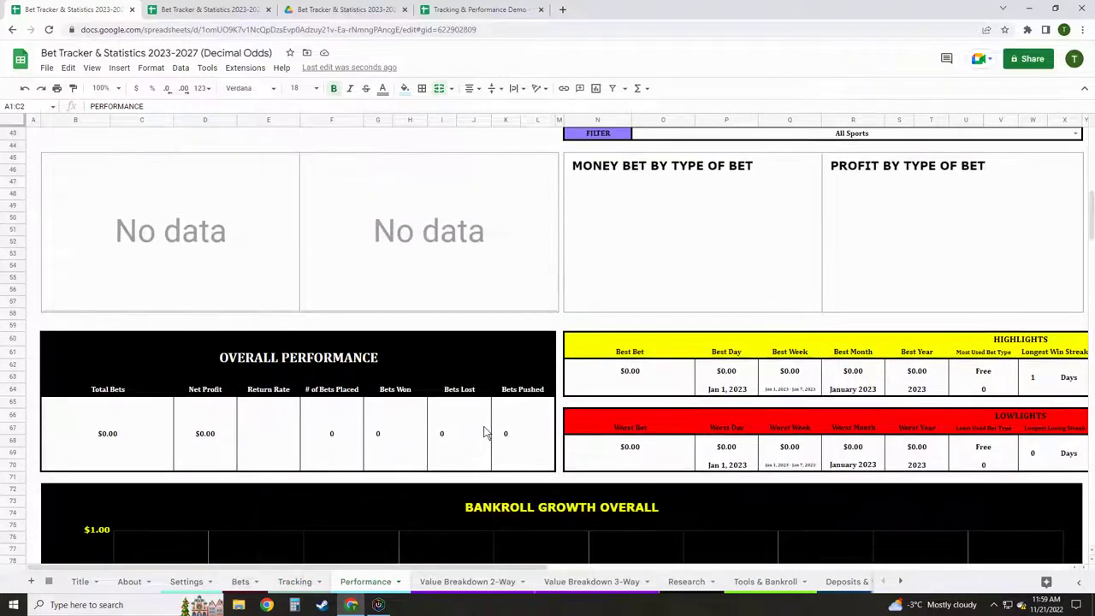
scroll(484, 434, up, 5)
Look through the Value Breakdown 2-Way, Research and Tools & Bankroll sheets.
click(467, 581)
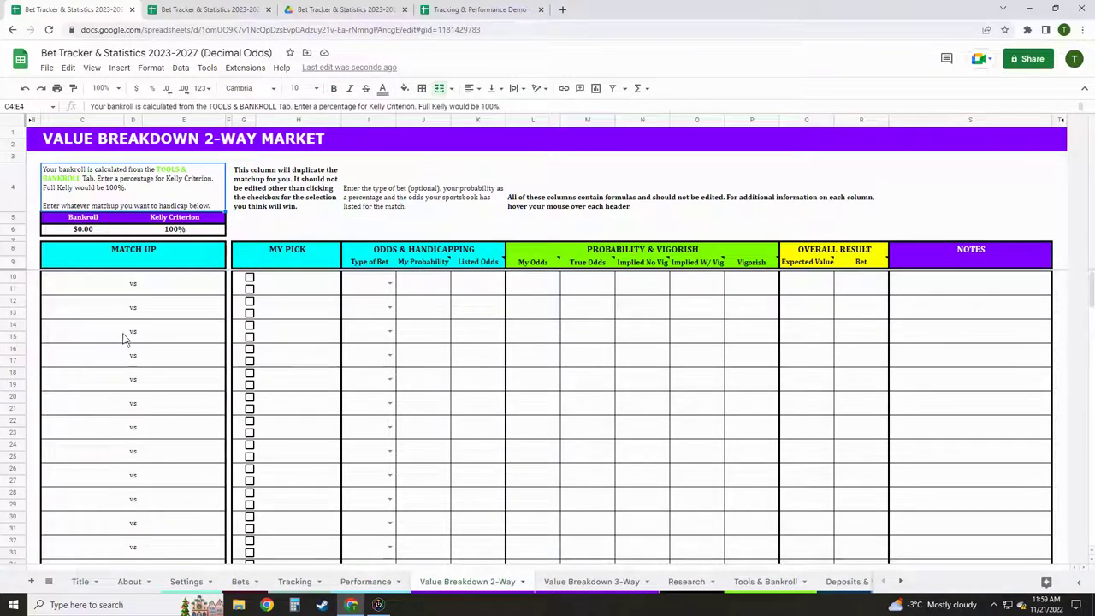
click(666, 585)
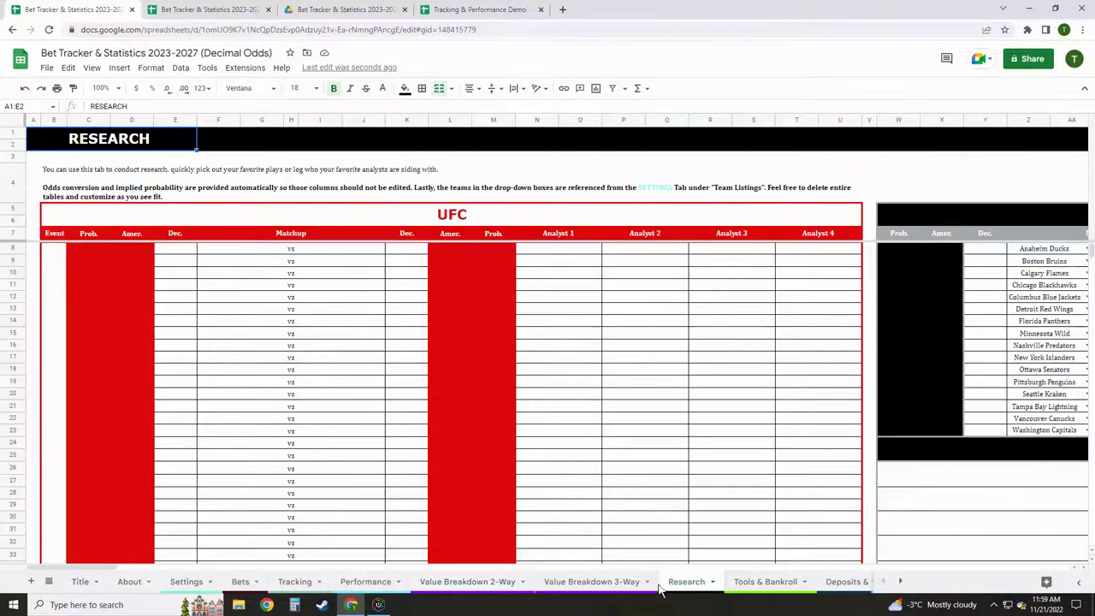
click(767, 588)
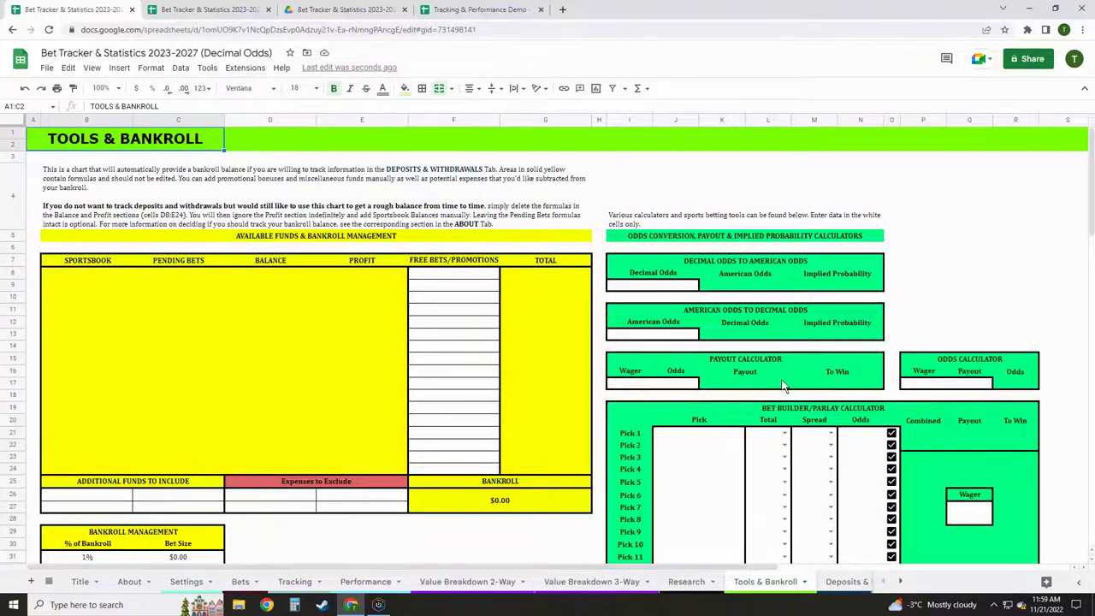
scroll(782, 385, down, 5)
scroll(782, 385, up, 2)
scroll(782, 379, up, 5)
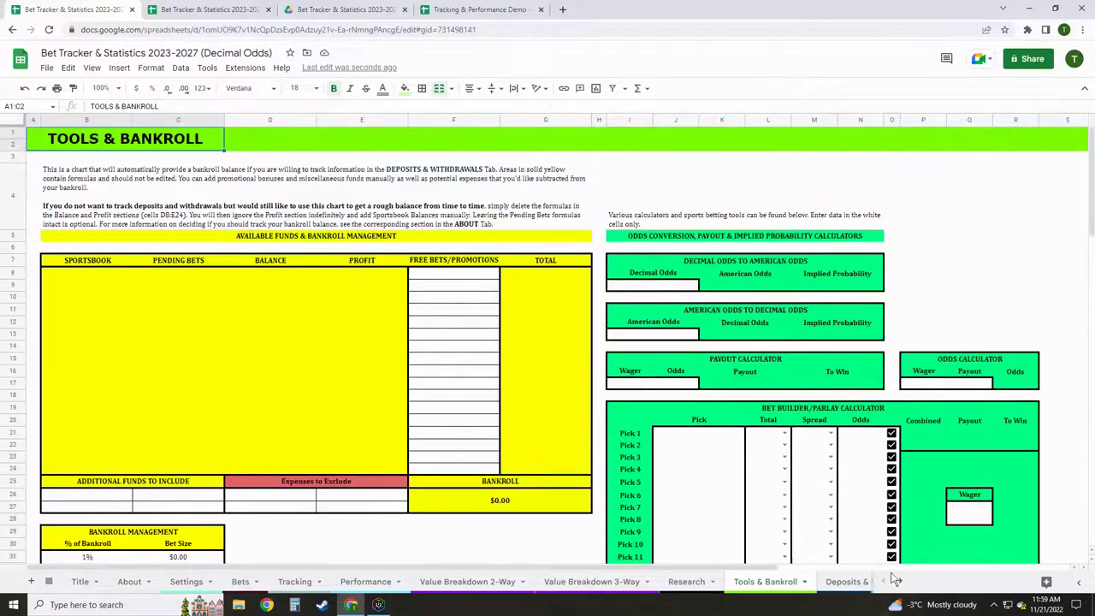
Look at the Deposits & Withdrawals, Goals and Notes sheets.
click(825, 583)
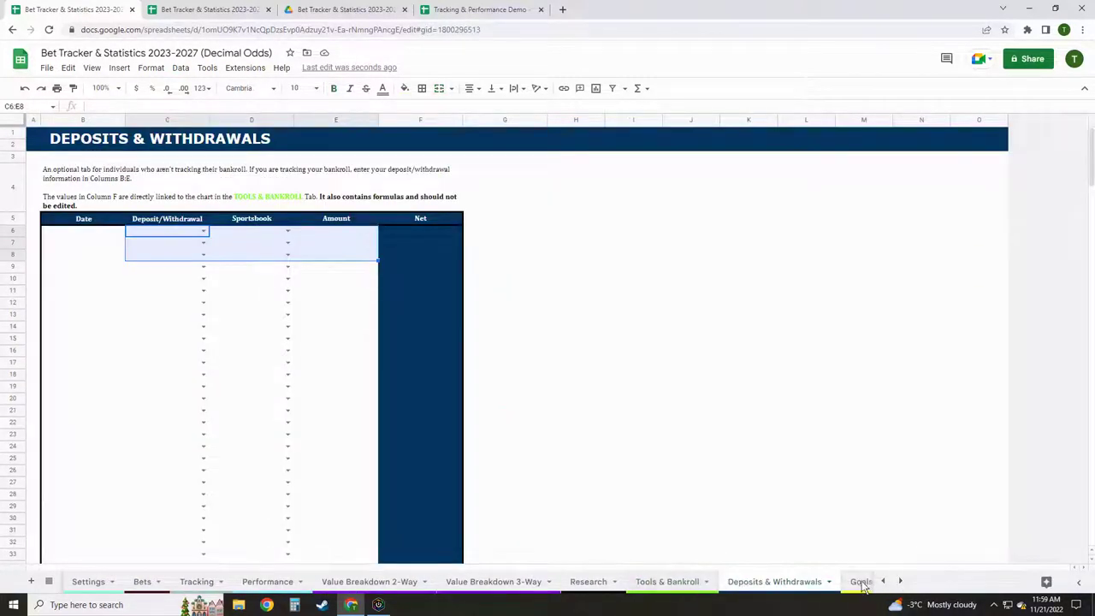
click(858, 583)
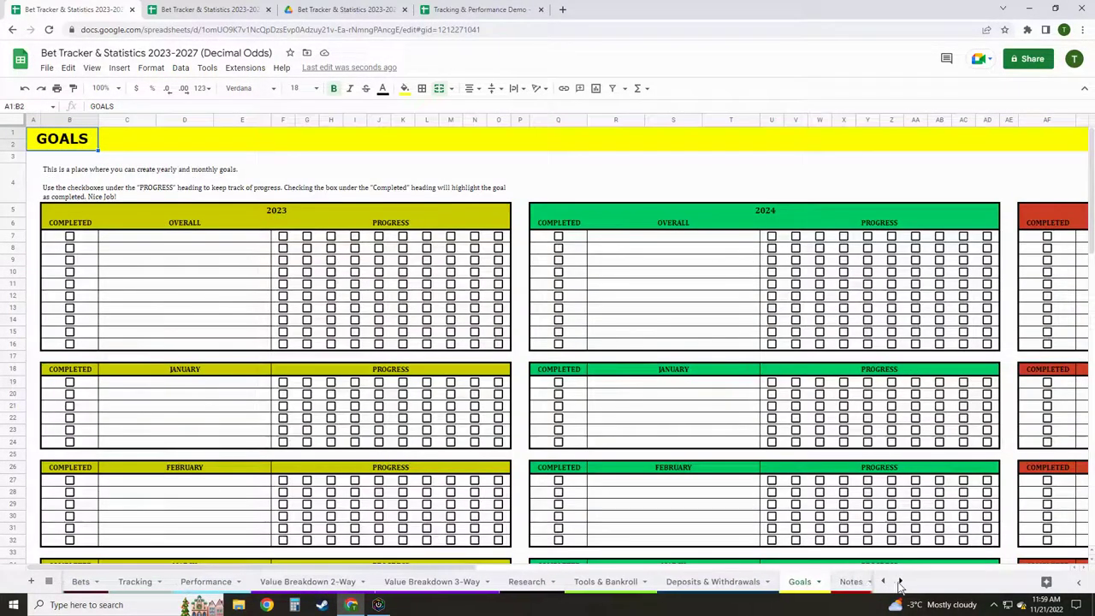
click(843, 582)
click(883, 582)
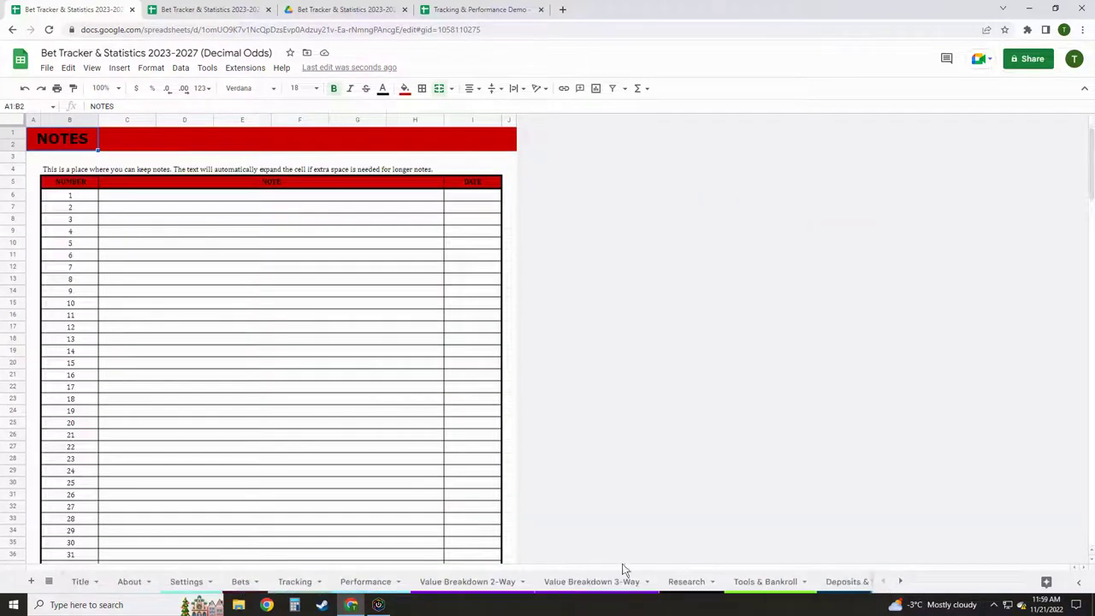
Return to the Title sheet and undo the deletion of the two Additionally notes about spreadsheet tips and last year's version.
click(80, 581)
key(ctrl+z)
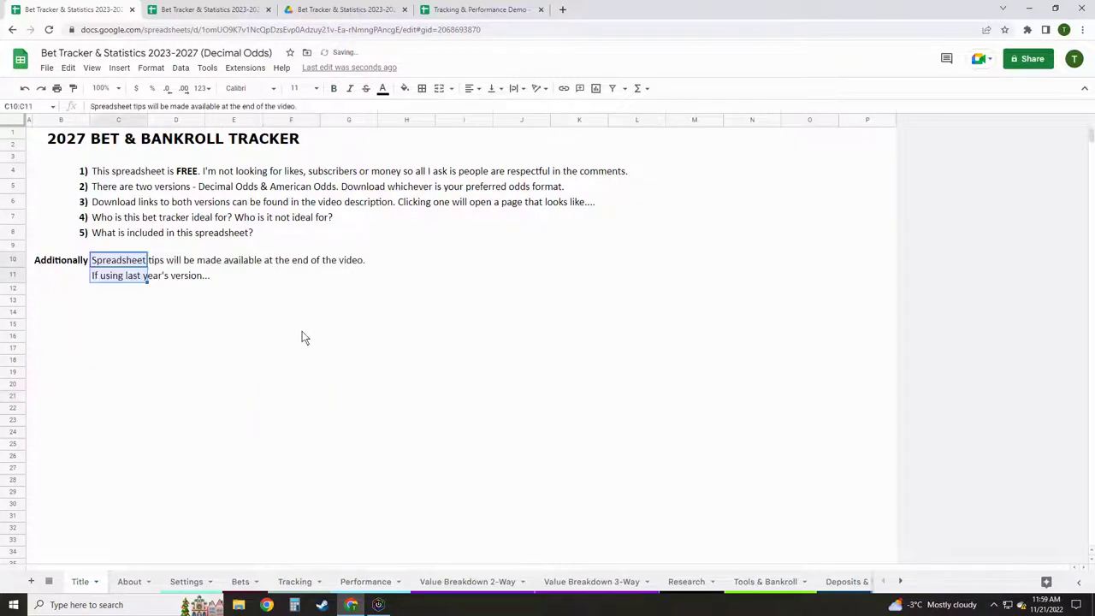
click(297, 326)
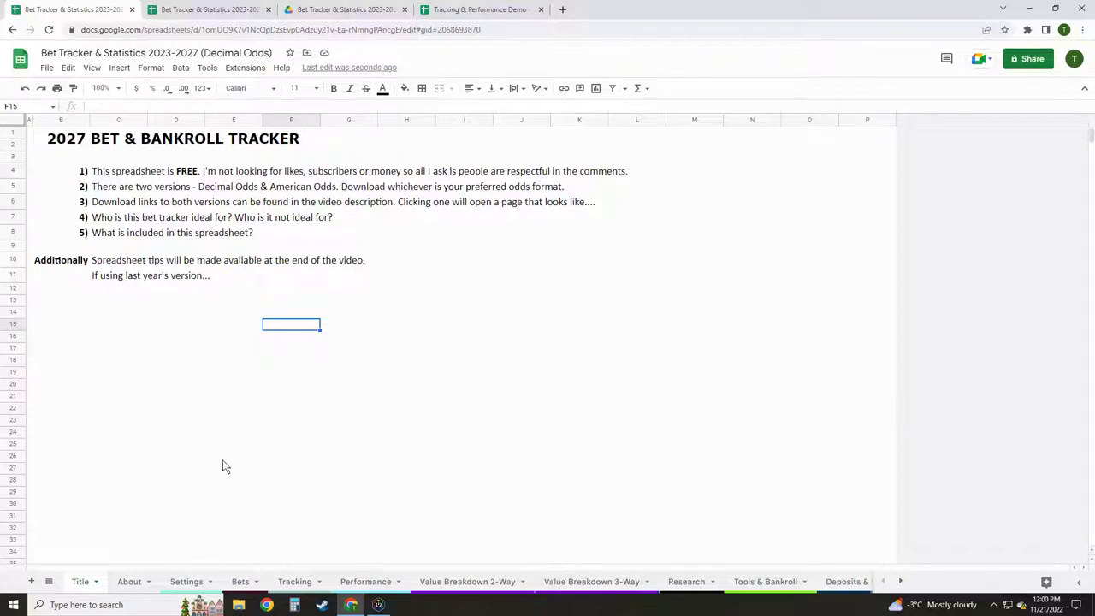
Check the Bets sheet and skim the About sheet's instructions down to the Tools & Bankroll section and back to its overview.
click(240, 581)
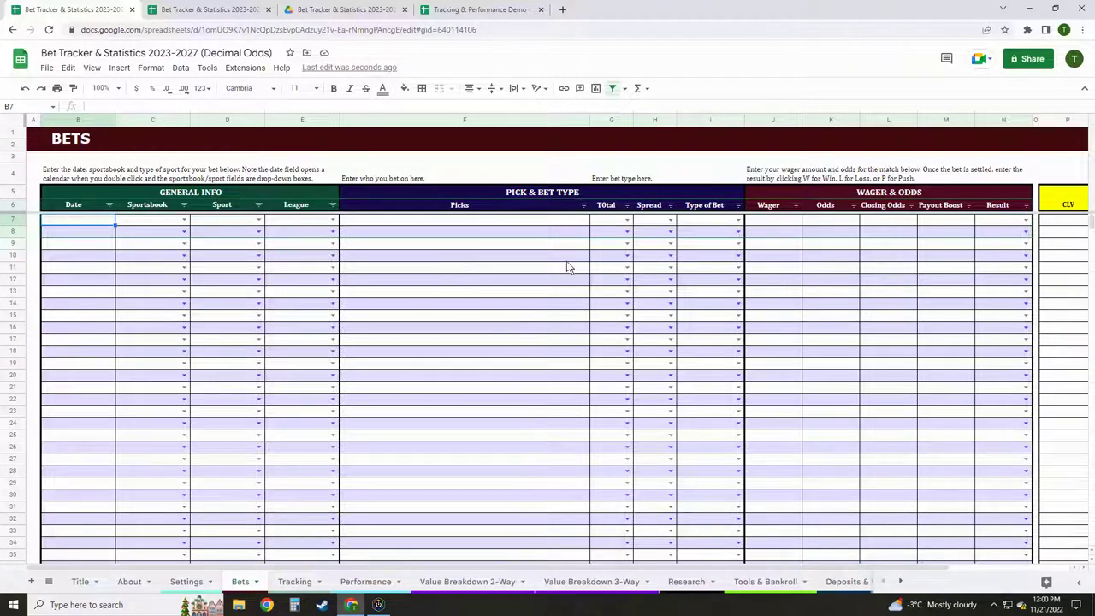
click(129, 581)
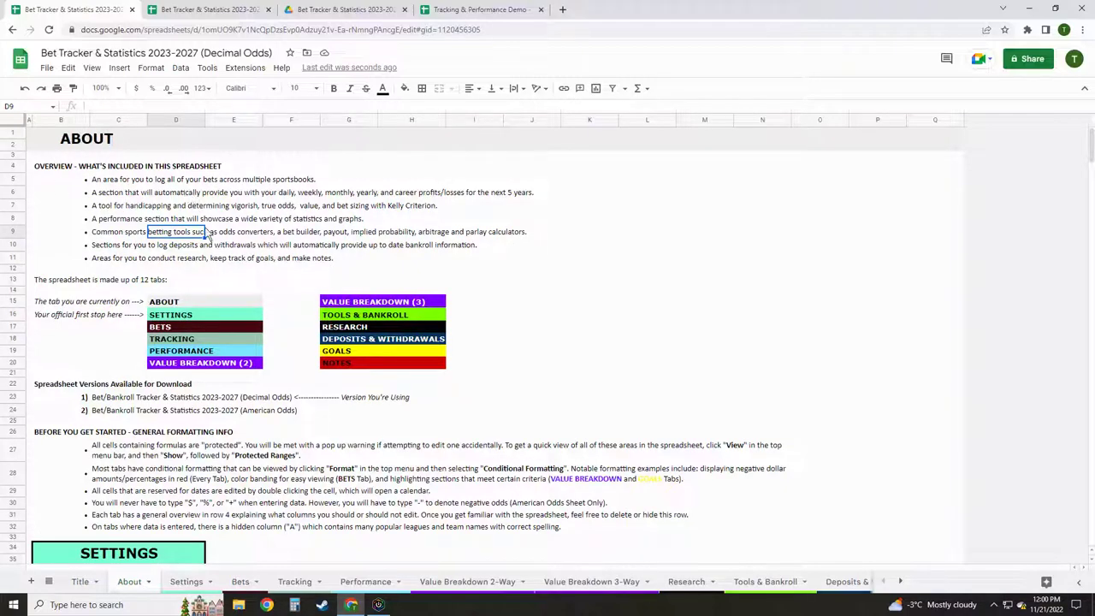
scroll(205, 233, down, 20)
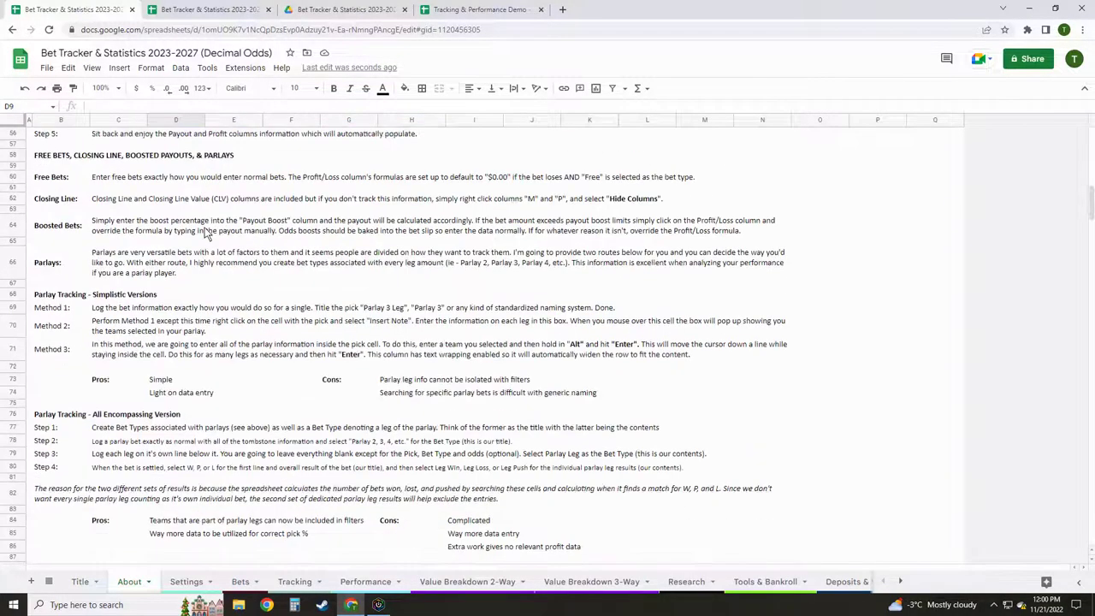
scroll(204, 238, down, 15)
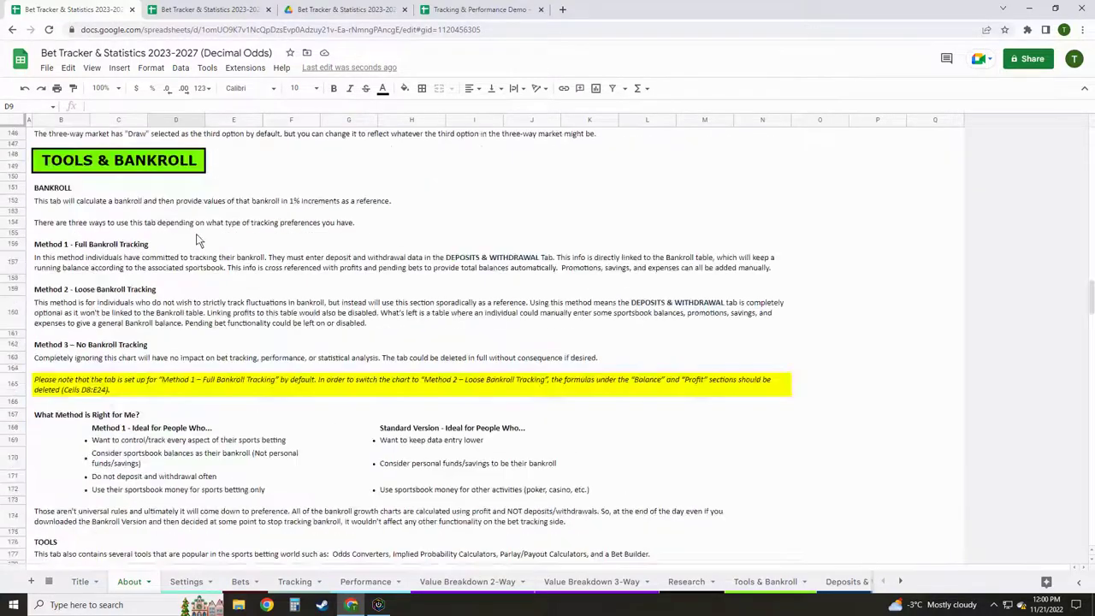
scroll(214, 274, up, 13)
scroll(221, 310, up, 20)
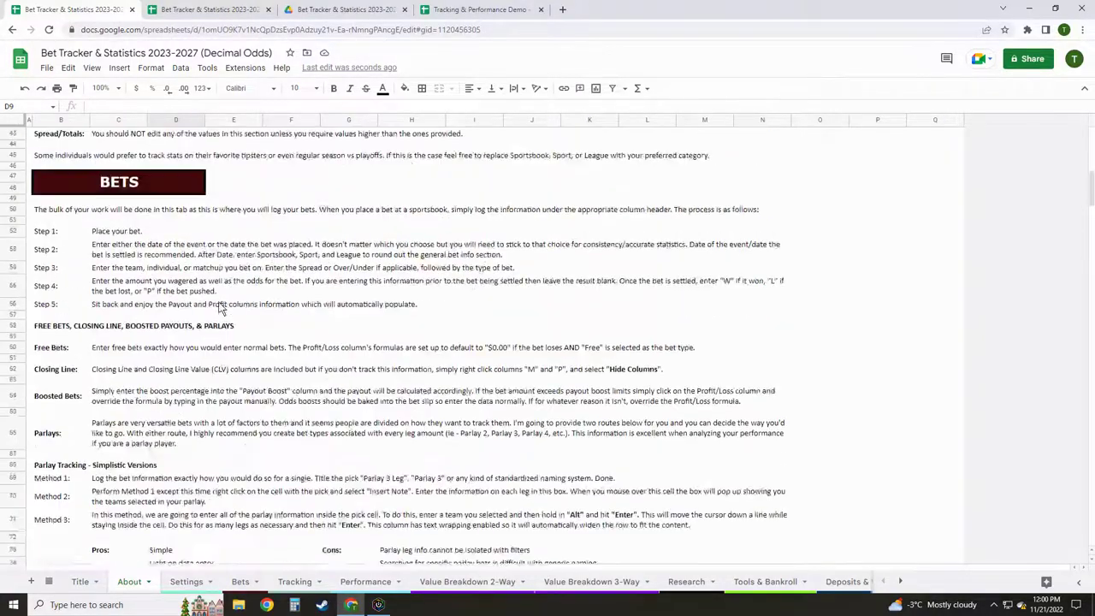
scroll(221, 306, up, 2)
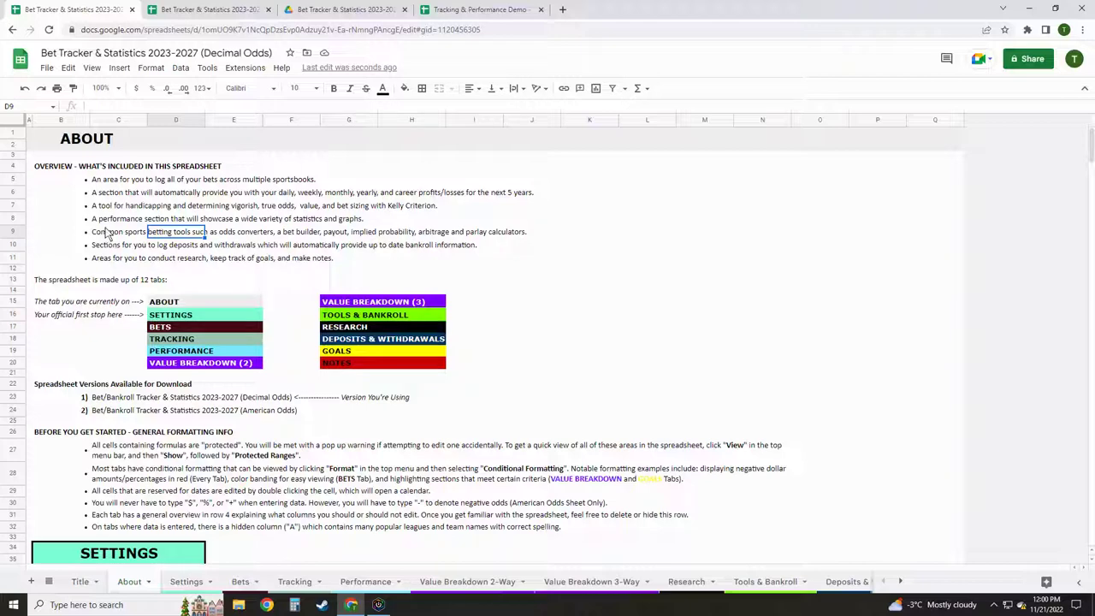
Look across the Bets sheet to its Outcome columns and check the drop-downs in the Sportsbook and Sport columns.
click(241, 582)
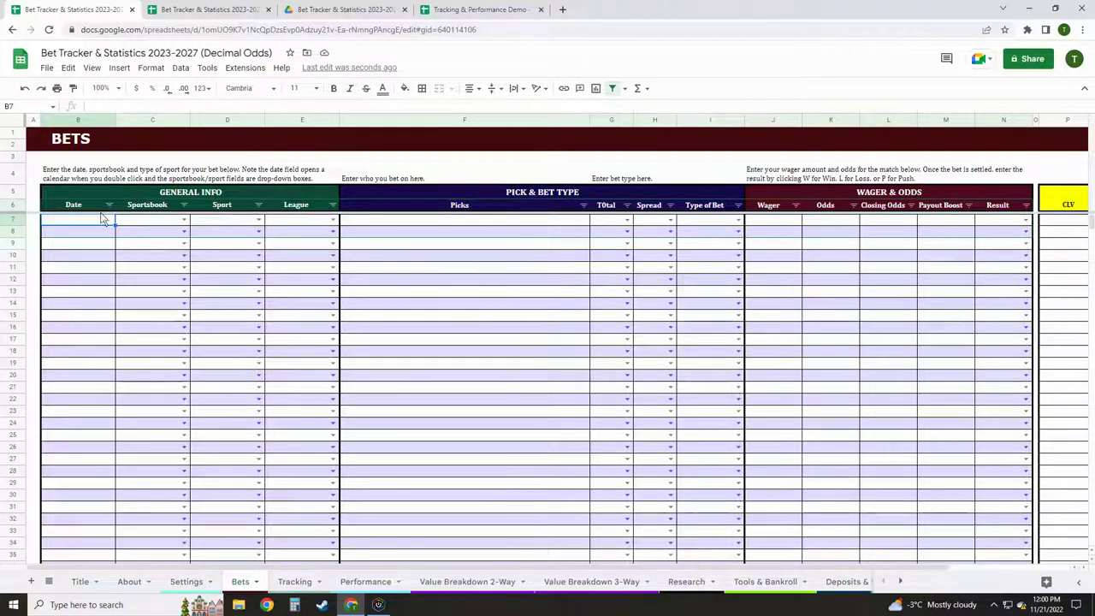
drag(379, 569, 577, 566)
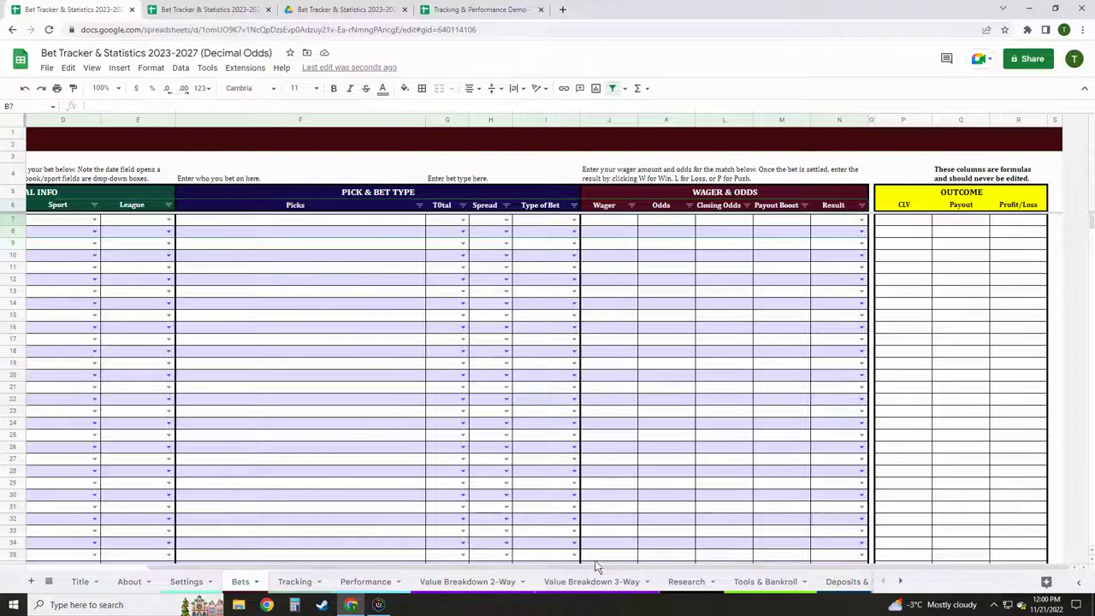
drag(599, 569, 173, 559)
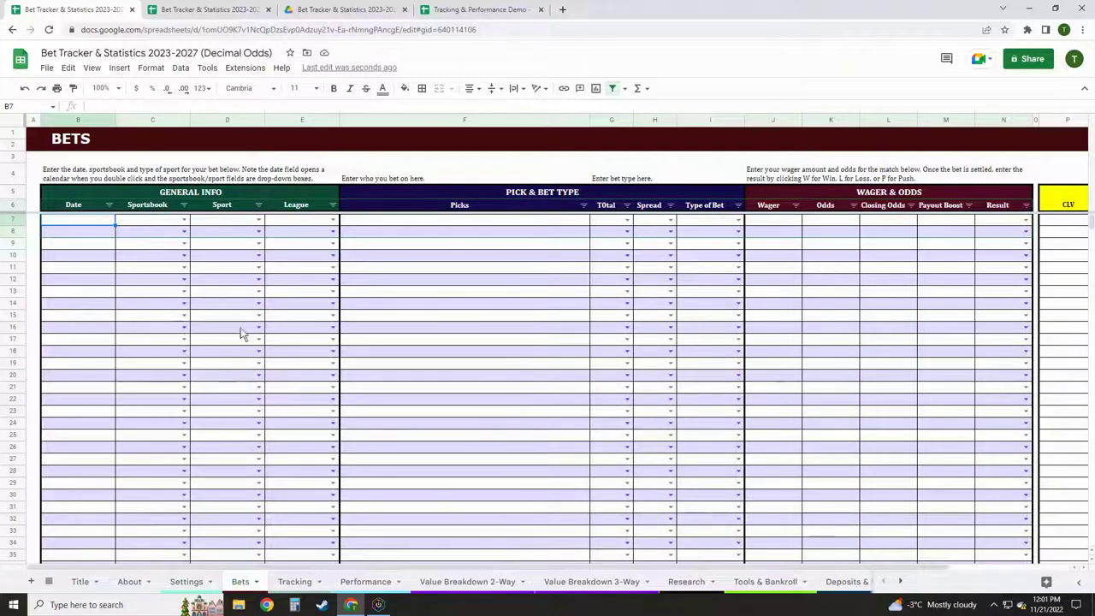
click(183, 246)
click(258, 245)
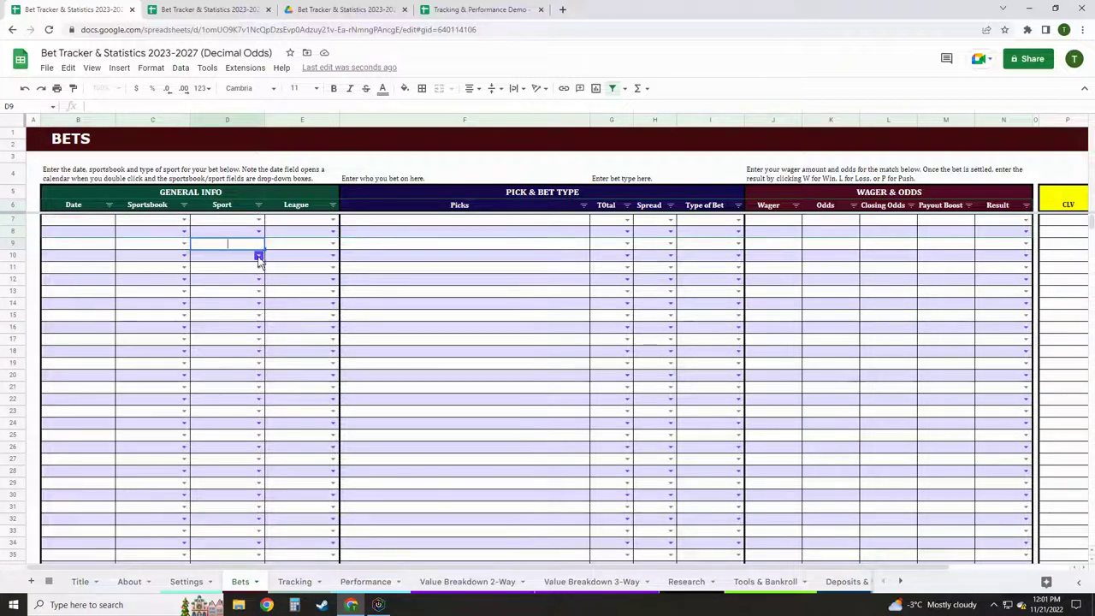
click(253, 255)
click(254, 279)
click(257, 292)
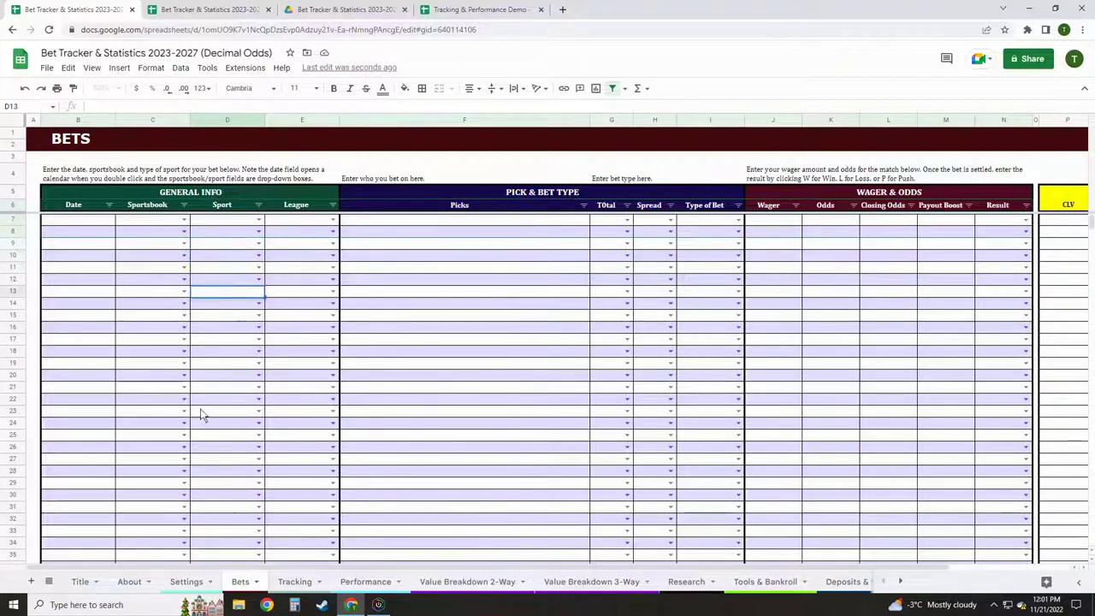
click(467, 341)
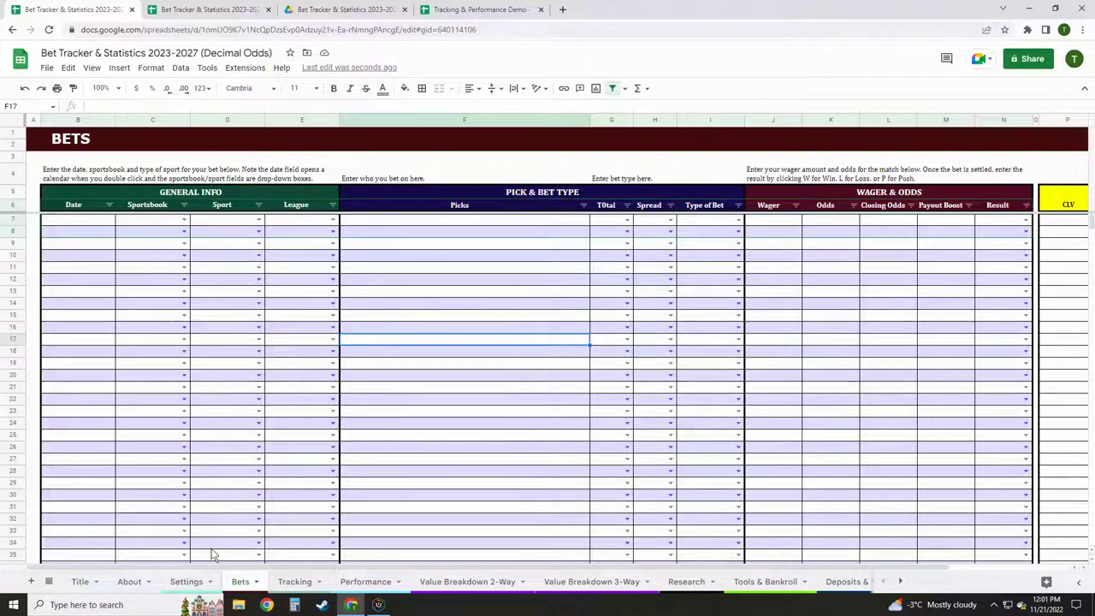
List Bet365 and Pinnacle in the Sportsbook column of the Settings sheet.
click(187, 583)
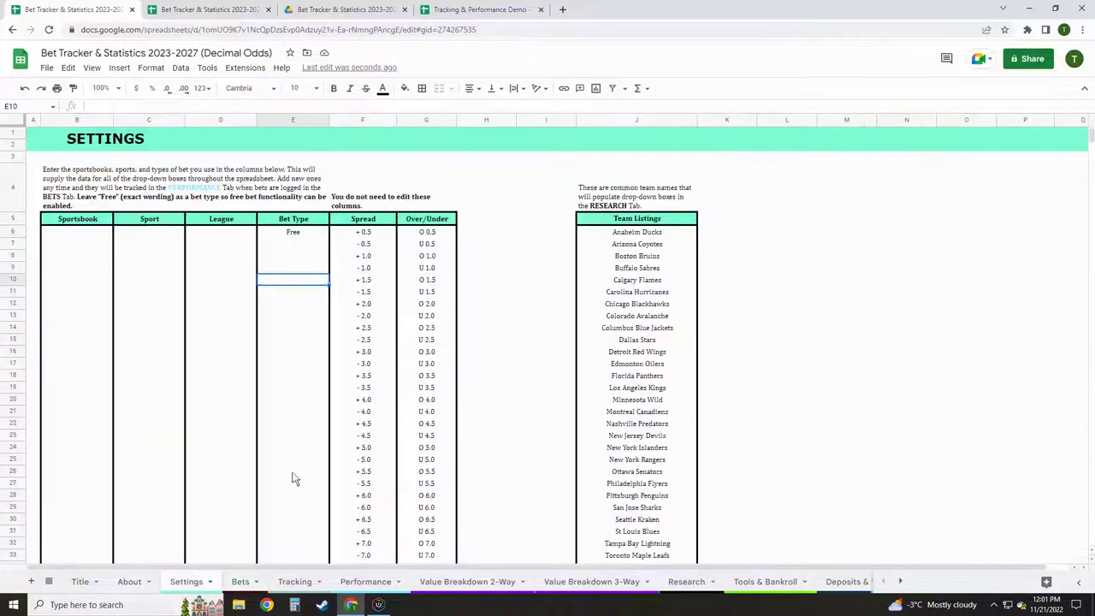
click(86, 240)
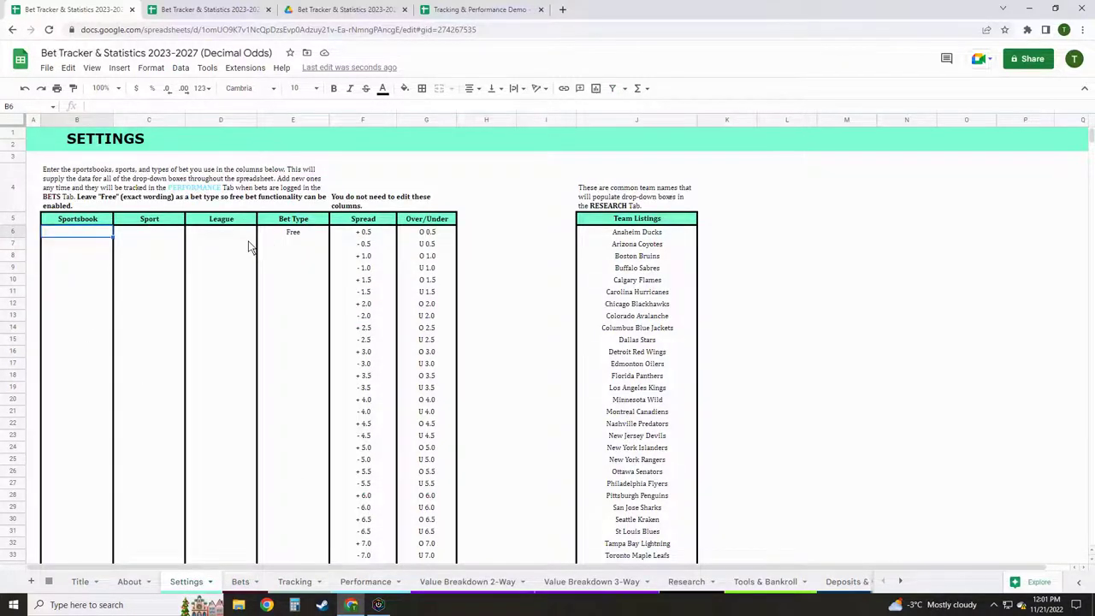
text(Bet365)
key(Return)
text(Pinnacle)
key(Return)
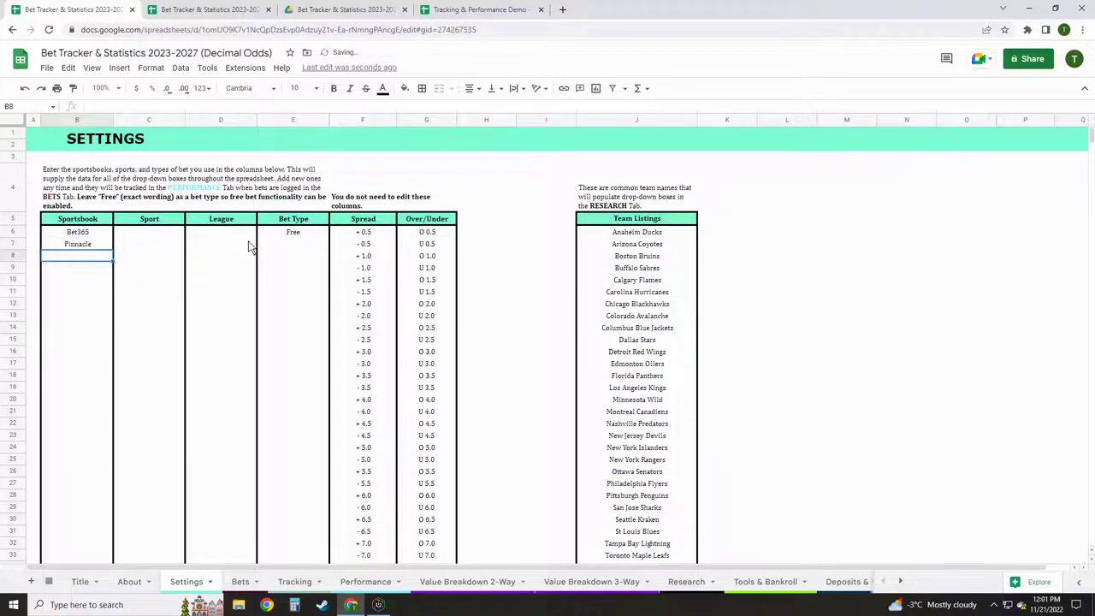
Check the Sportsbook drop-down choices in the Bets sheet and return to the Settings sheet.
click(238, 581)
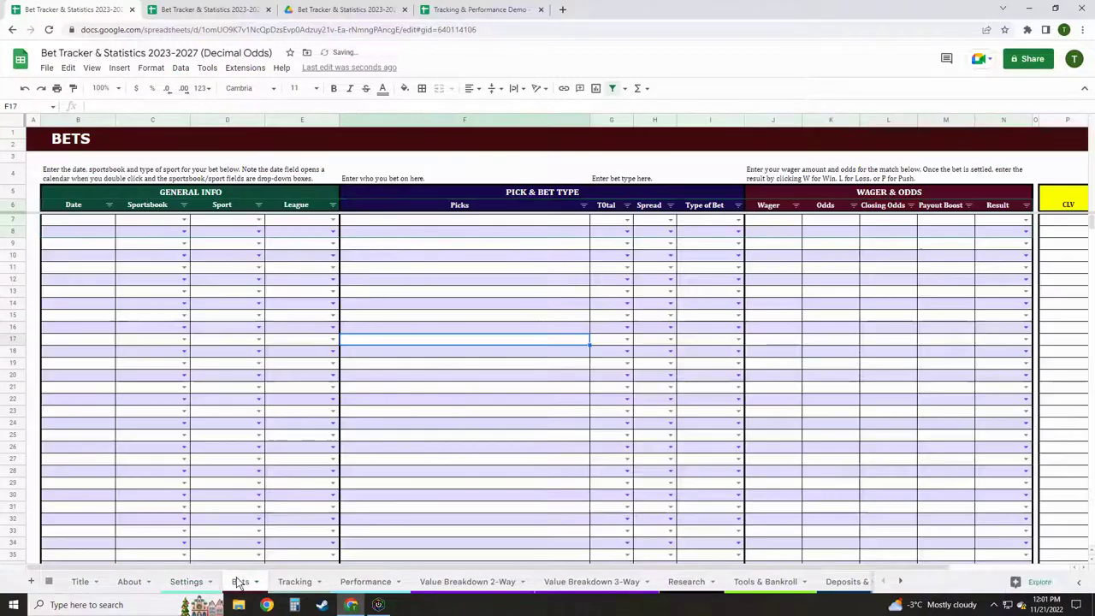
click(184, 232)
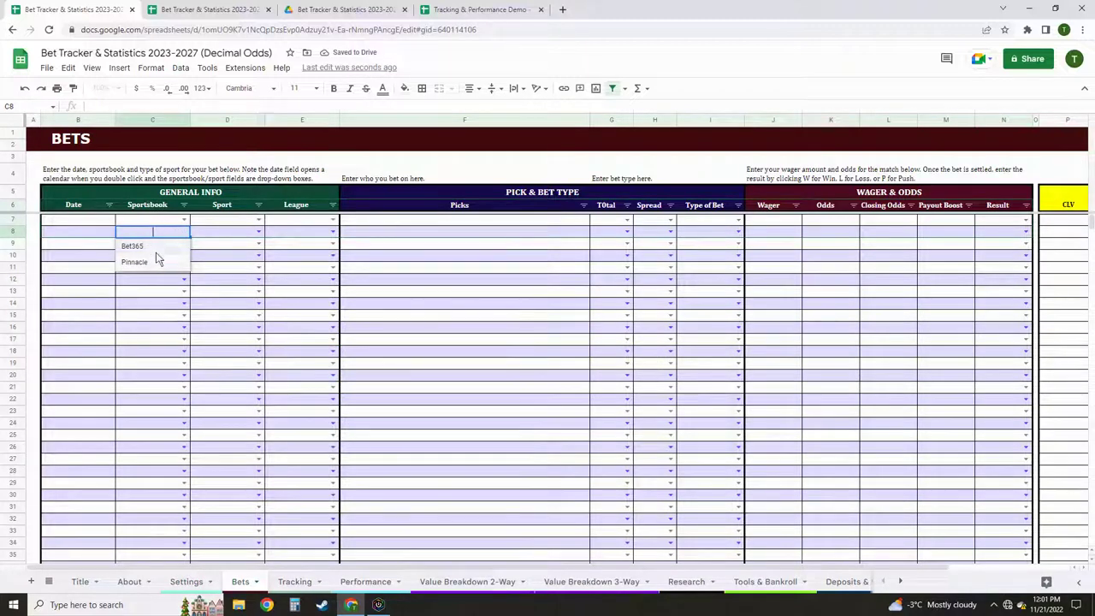
click(188, 582)
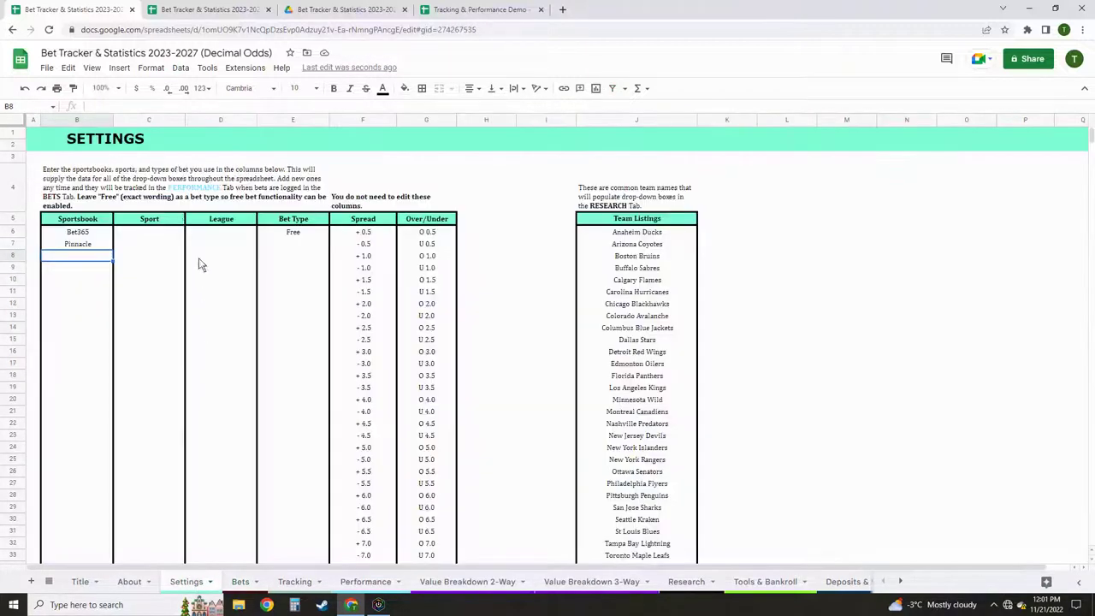
Enter NHL and NFL in the Sport column of the Settings sheet.
click(151, 233)
text(NHL)
key(Return)
text(NFL)
key(Tab)
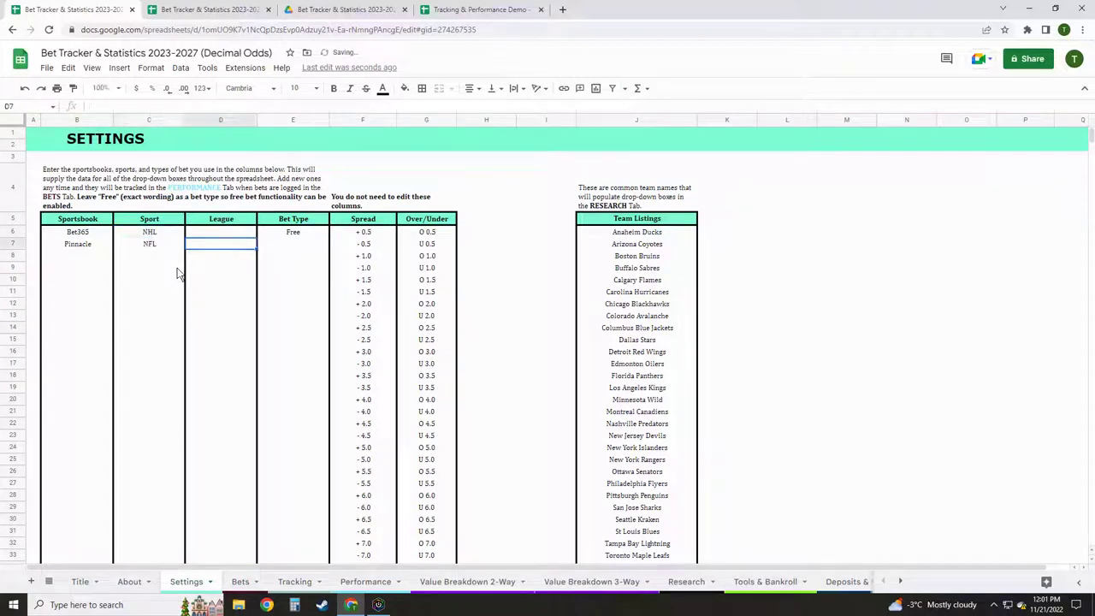
List NHL and NFL in the League column of the Settings sheet.
key(Up)
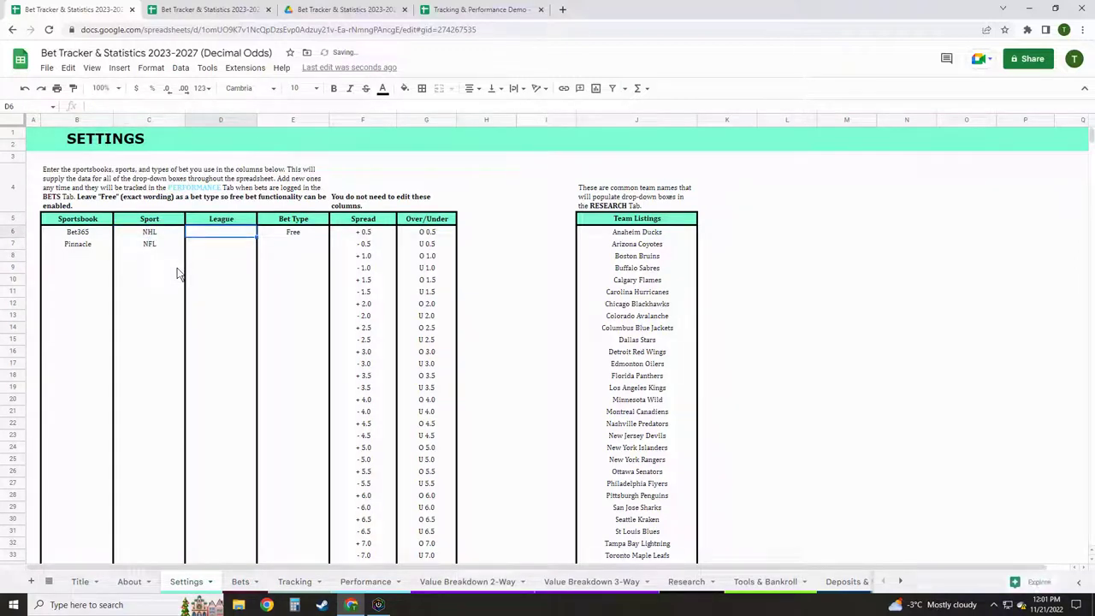
text(NHL)
key(Return)
text(NFL)
key(Up)
Replace the two entries in the Sport column with Hockey and Football.
key(Left)
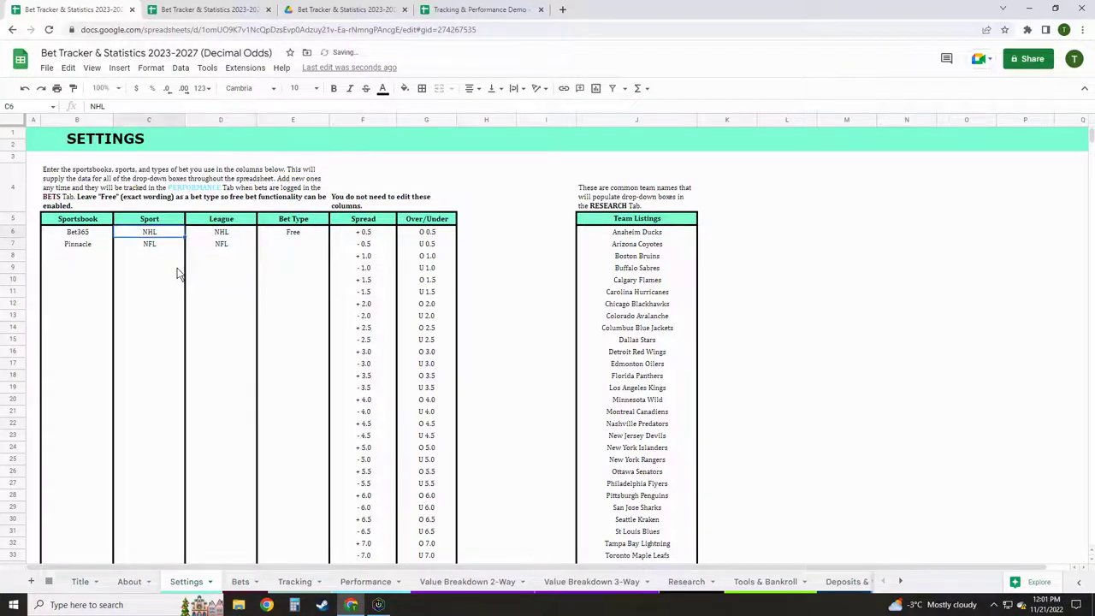
text(Hockey)
key(Return)
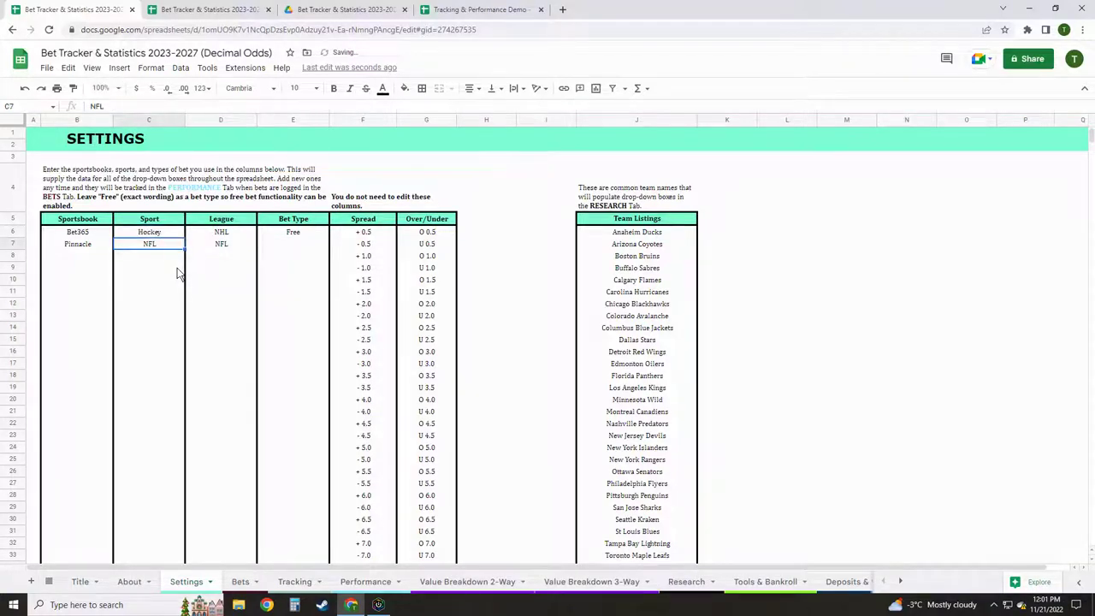
text(Football)
key(Return)
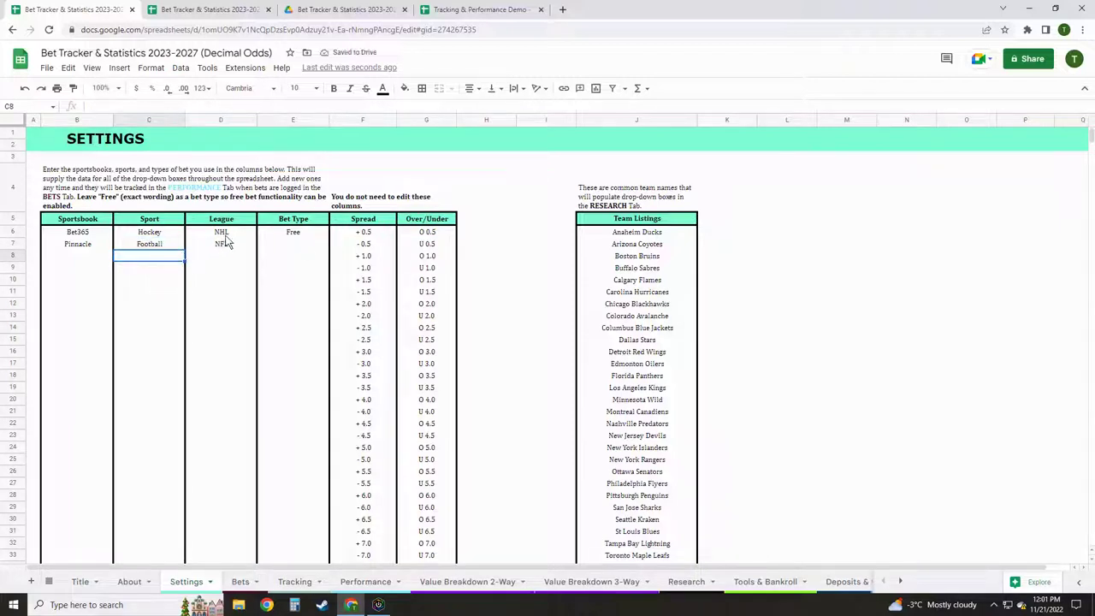
Overwrite the protected + 2.0 Spread cell with "asdds" despite its protection, and undo the edit.
click(366, 282)
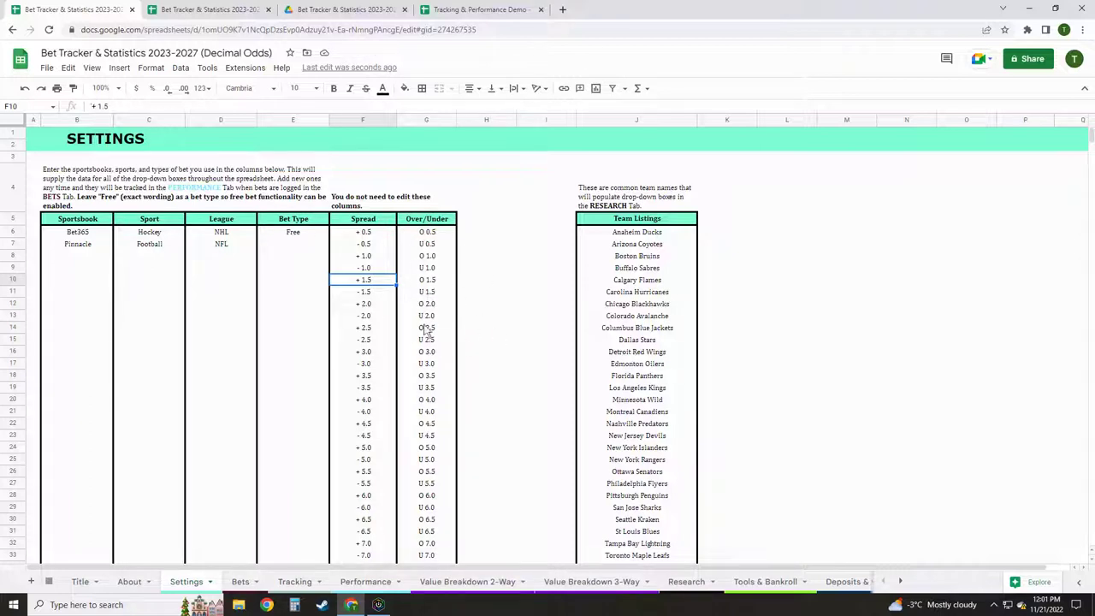
click(380, 303)
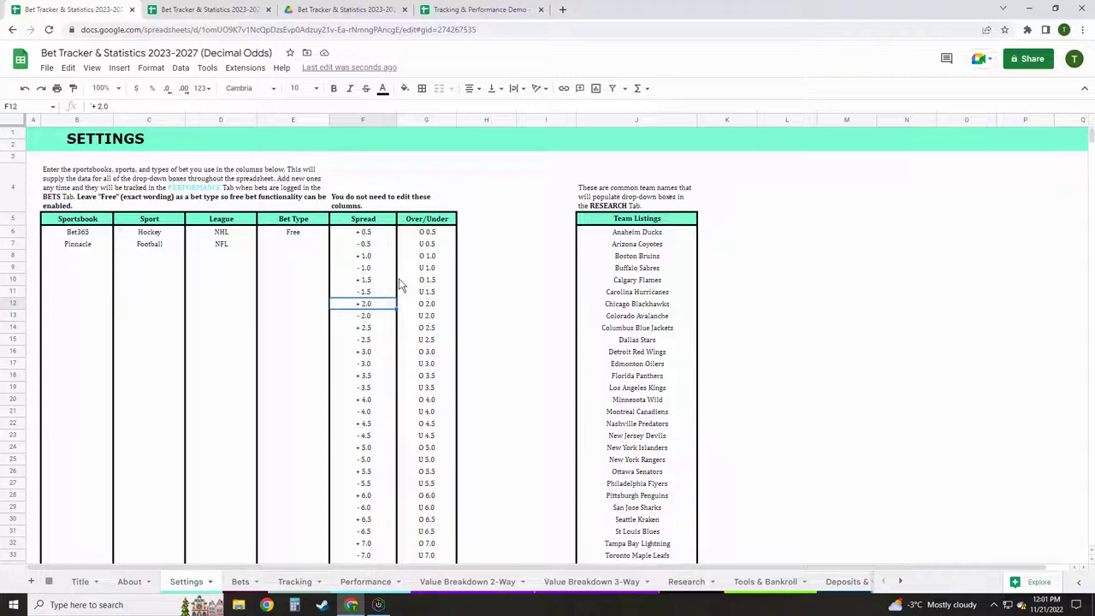
text(asdds)
key(Return)
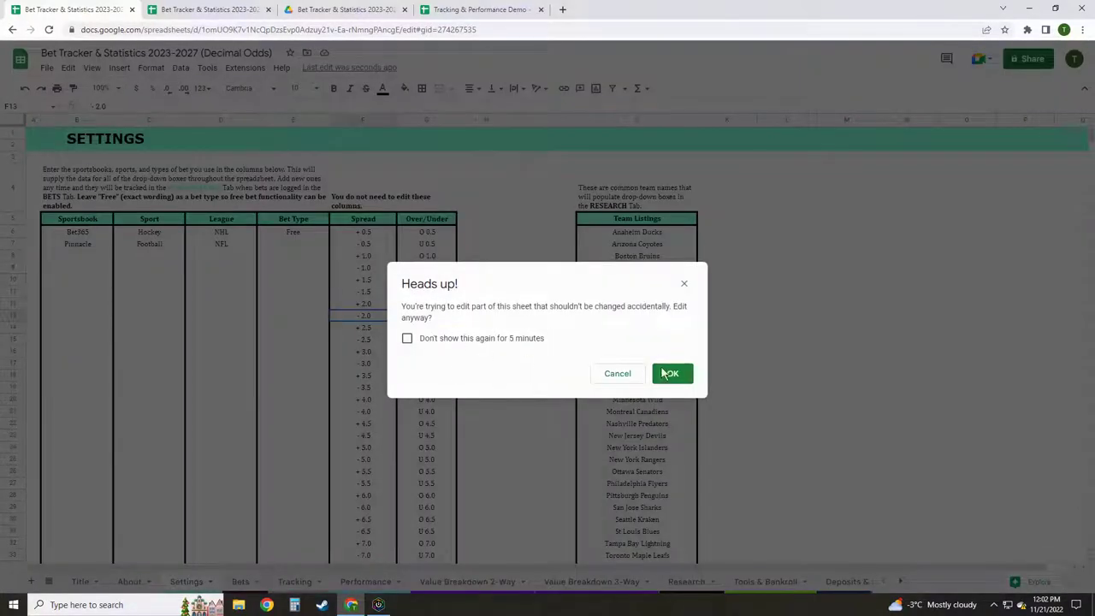
click(670, 374)
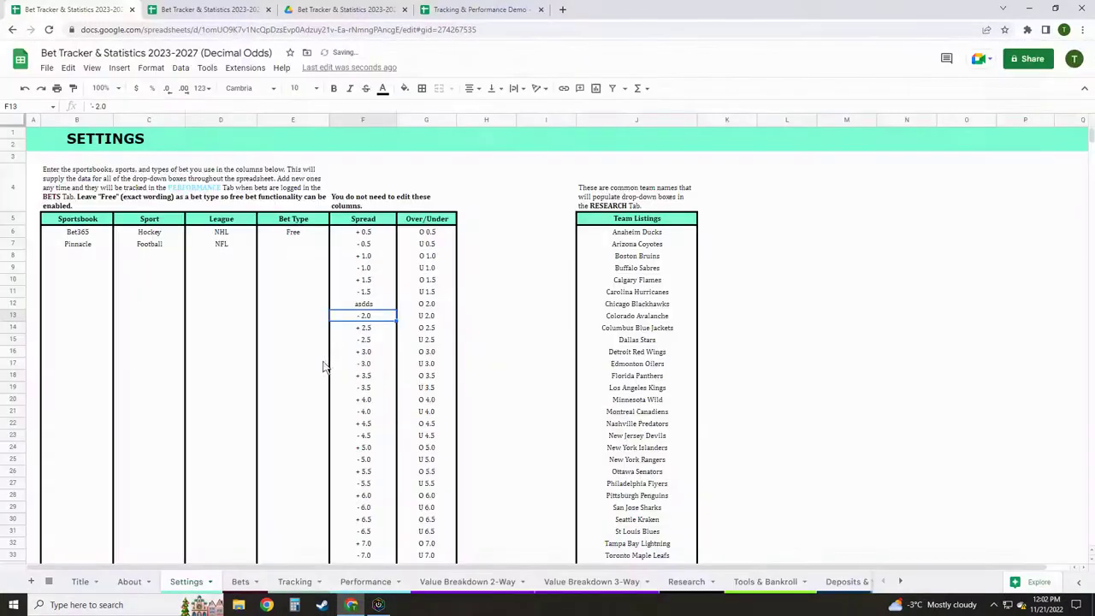
click(377, 304)
key(ctrl+z)
click(377, 283)
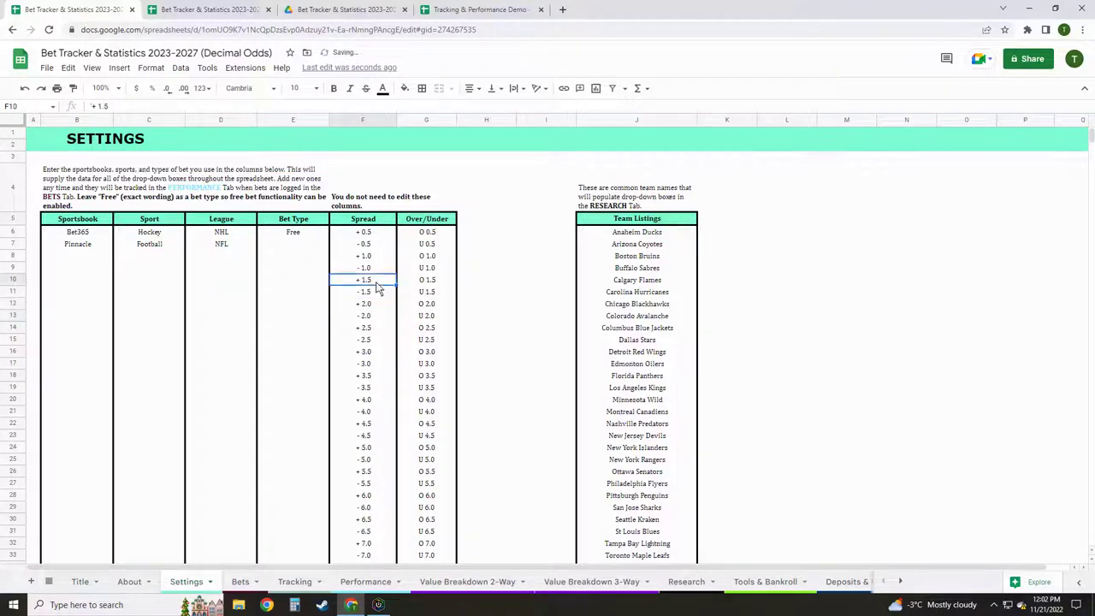
Show the protected ranges in the spreadsheet and inspect the protected Free cell in the Bet Type column.
click(92, 68)
mouse_move(156, 98)
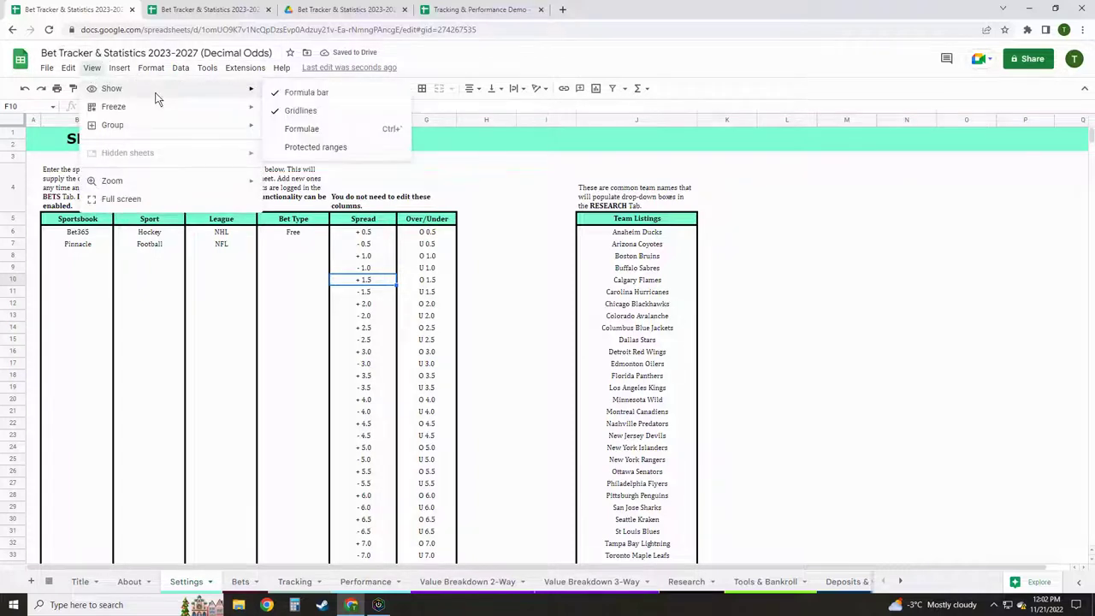
click(343, 149)
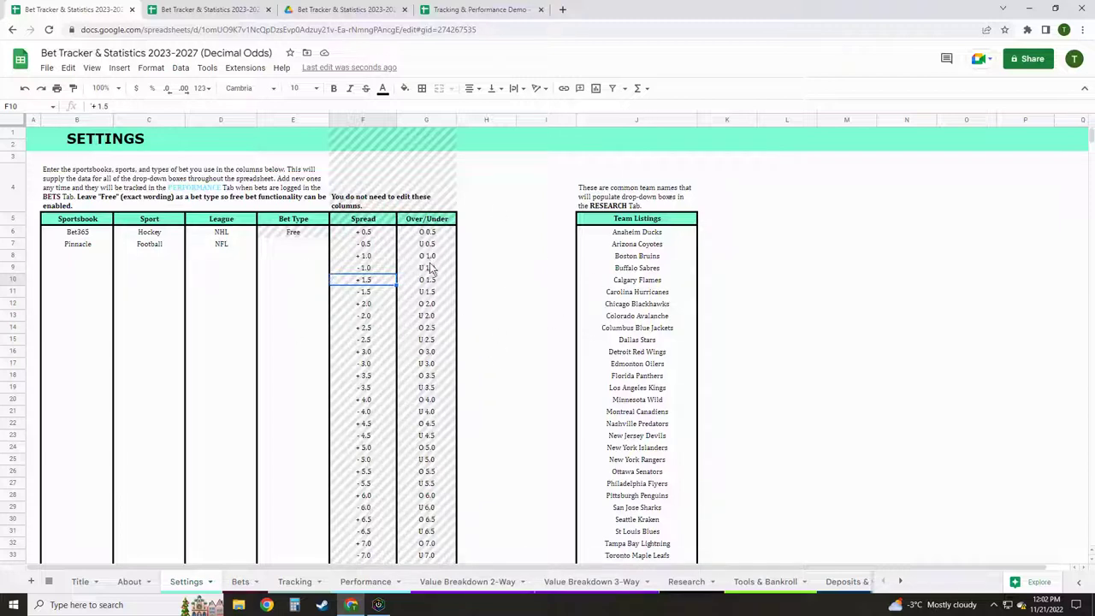
click(510, 283)
click(313, 234)
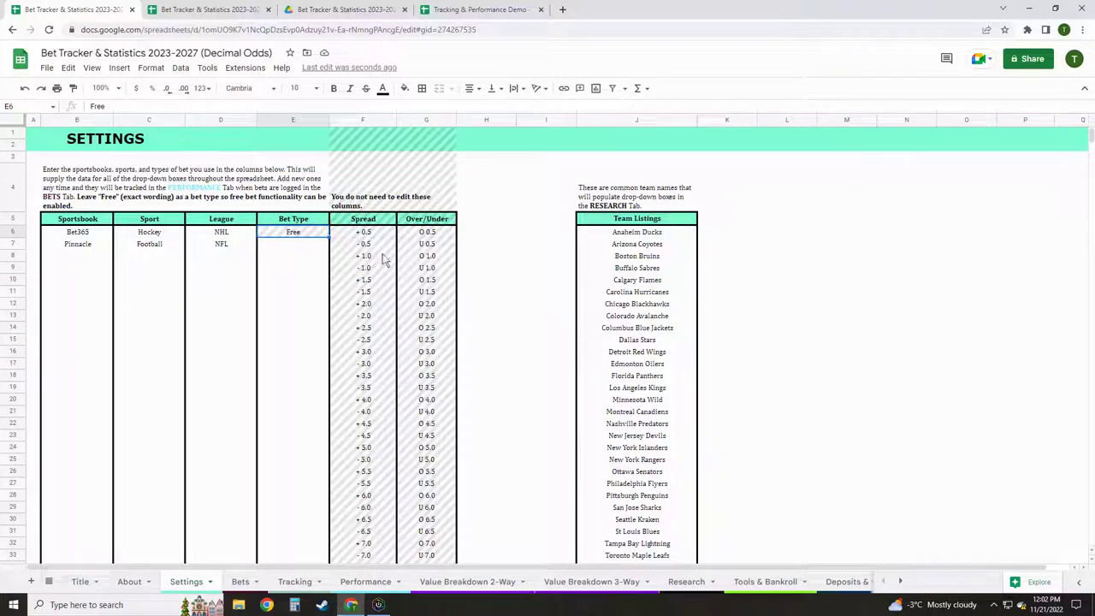
click(288, 257)
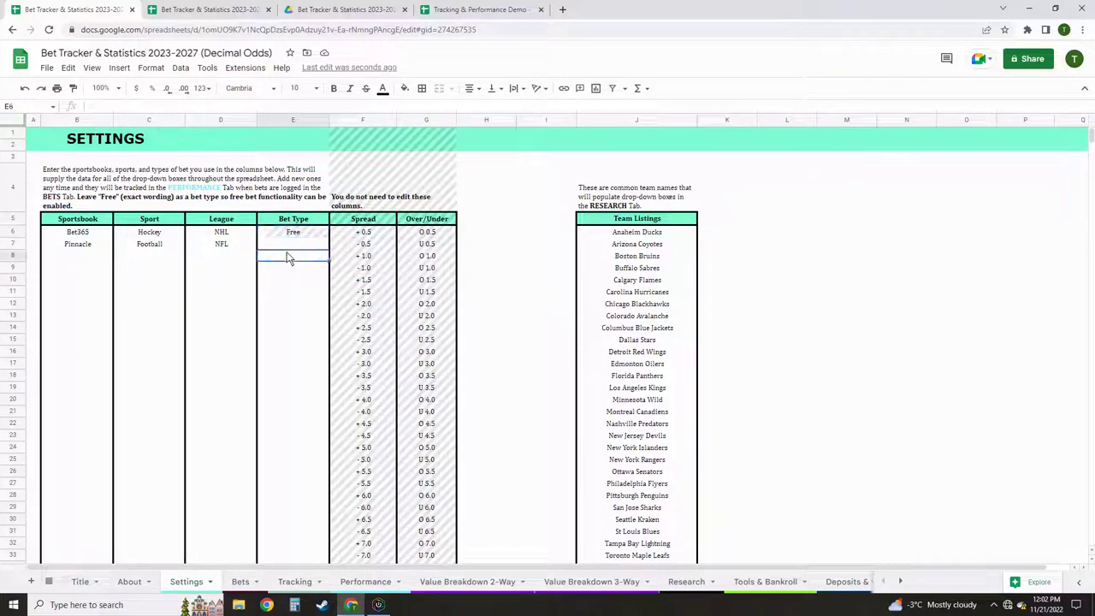
click(533, 280)
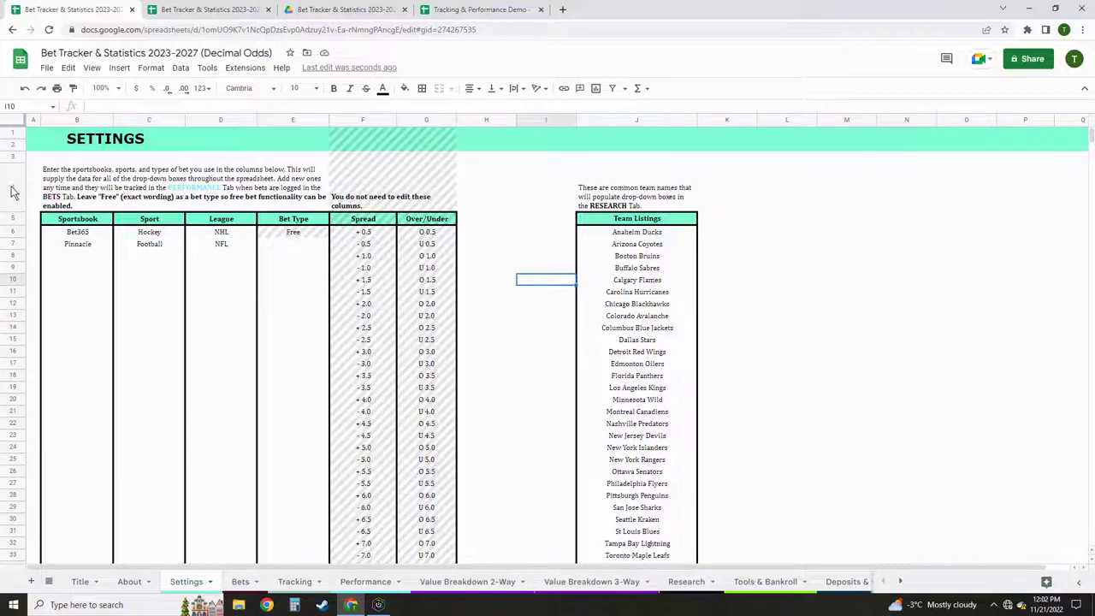
Hide the instructions in row 4 of the Settings sheet, and undo the hiding.
click(78, 184)
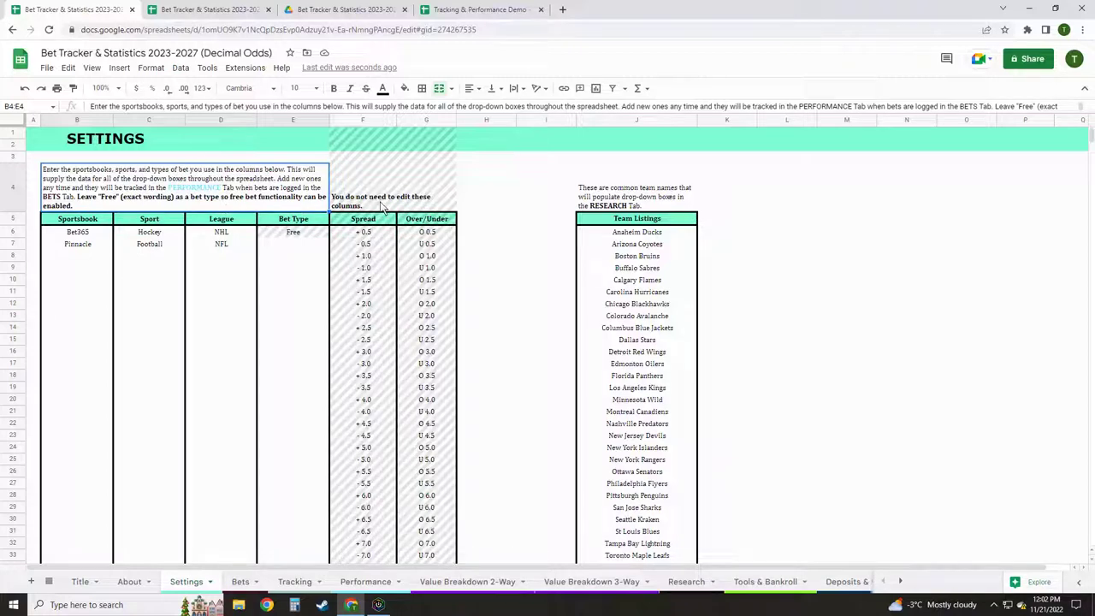
click(150, 256)
click(16, 197)
right_click(17, 197)
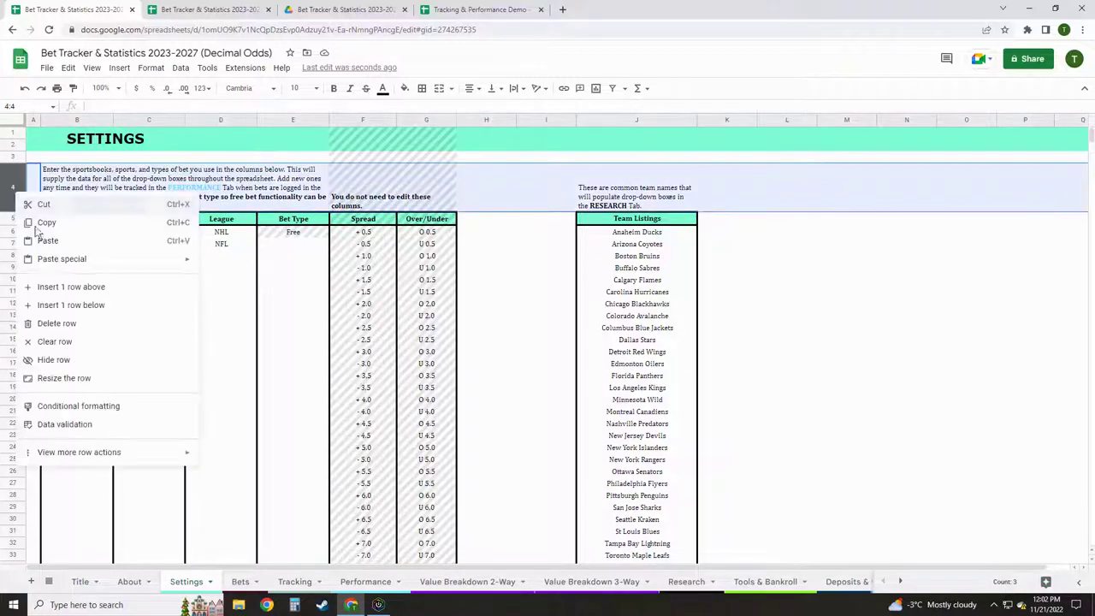
click(54, 360)
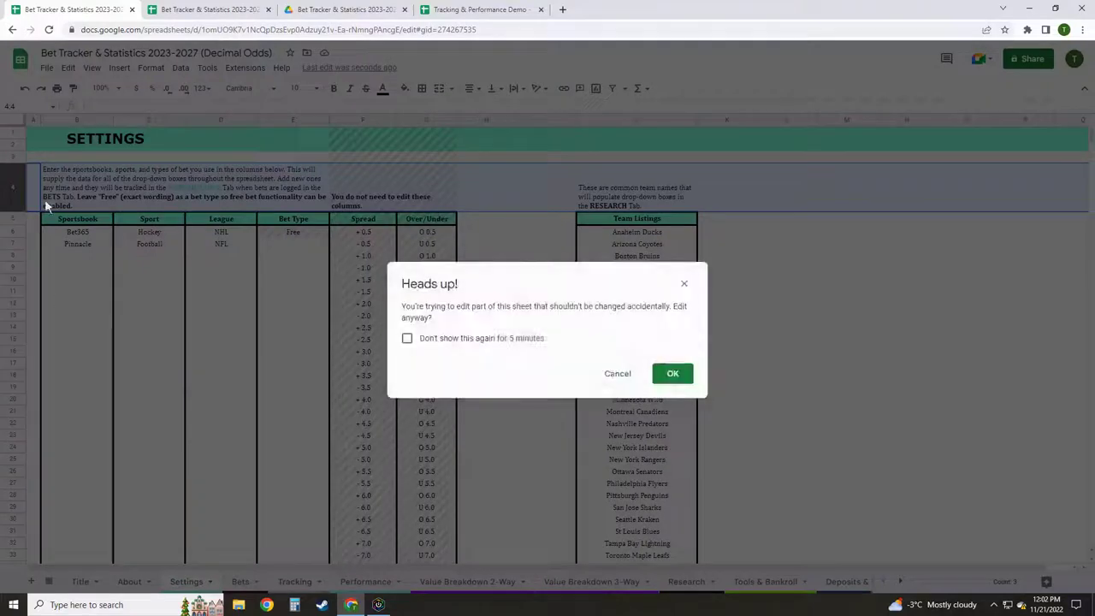
click(667, 371)
key(ctrl+z)
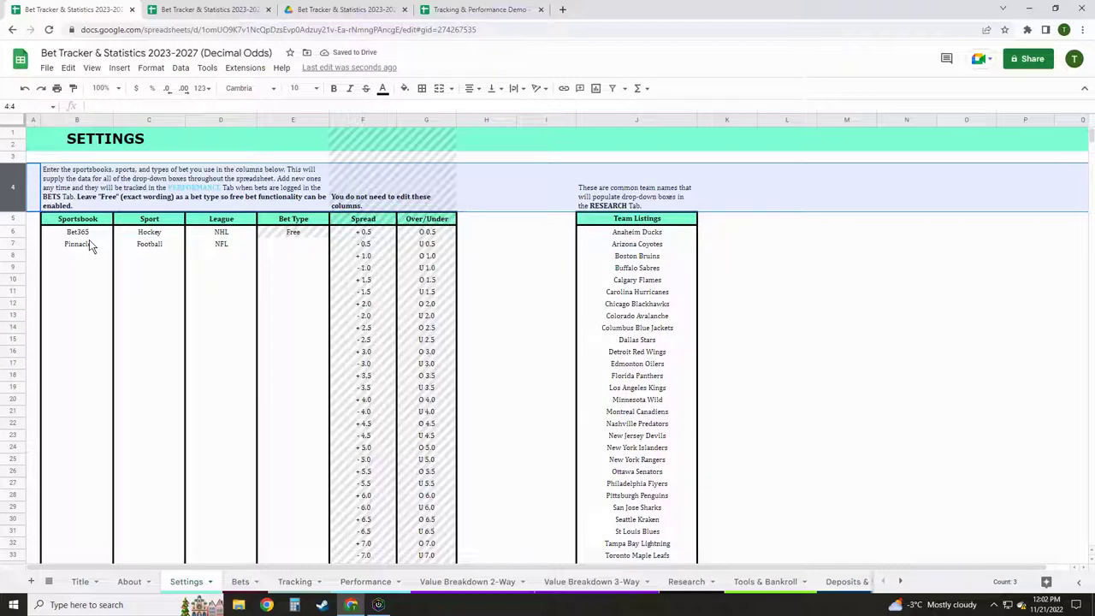
In row 7 of the Bets sheet, choose Pinnacle as sportsbook, Hockey as sport and NHL as league.
click(92, 246)
click(159, 243)
click(237, 579)
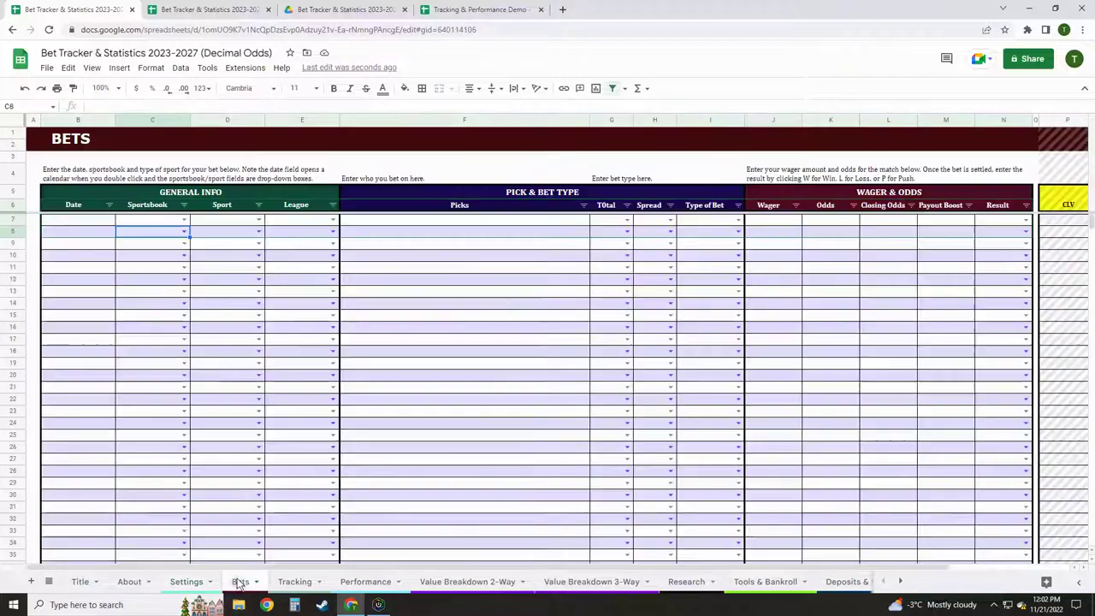
click(185, 221)
click(159, 251)
click(258, 222)
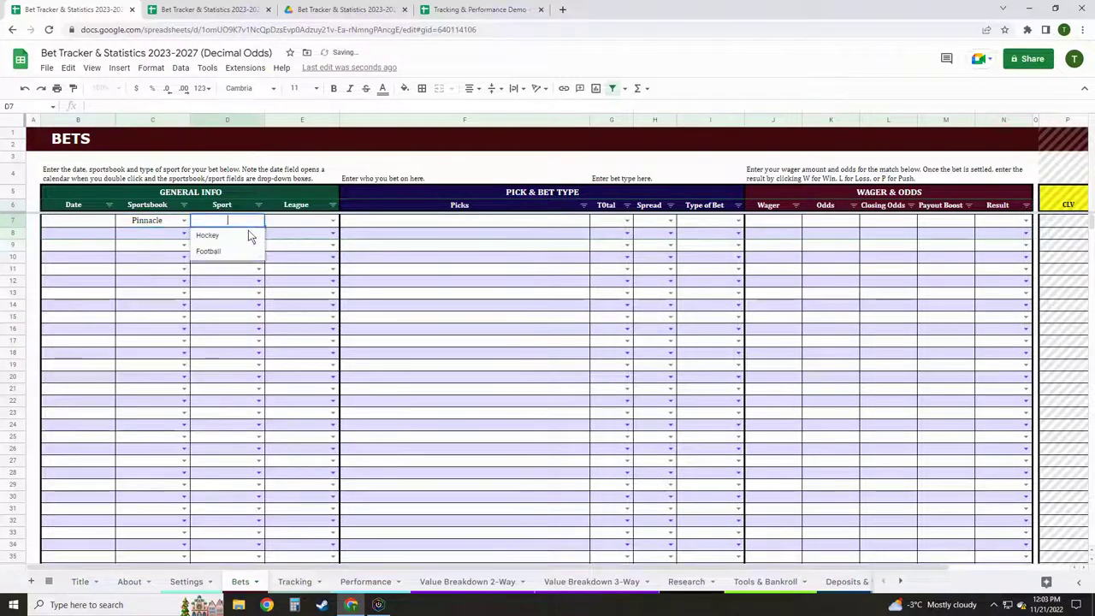
click(242, 237)
click(333, 221)
click(311, 236)
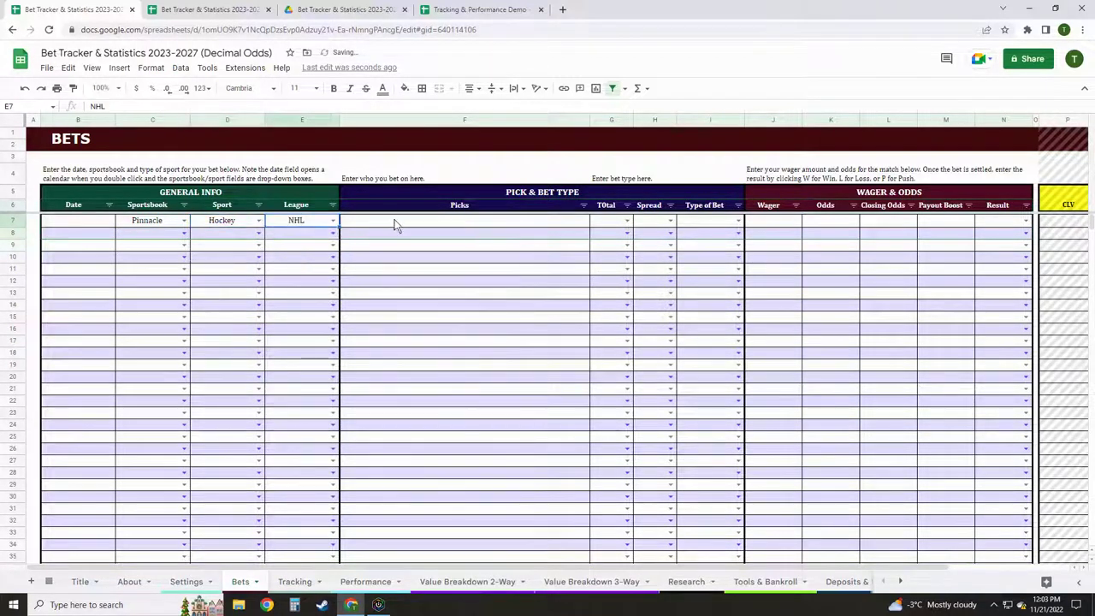
Enter Los Angeles Kings as the pick in row 7 of the Bets sheet and move on to its bet type.
click(396, 225)
text(Los Angeles Kings)
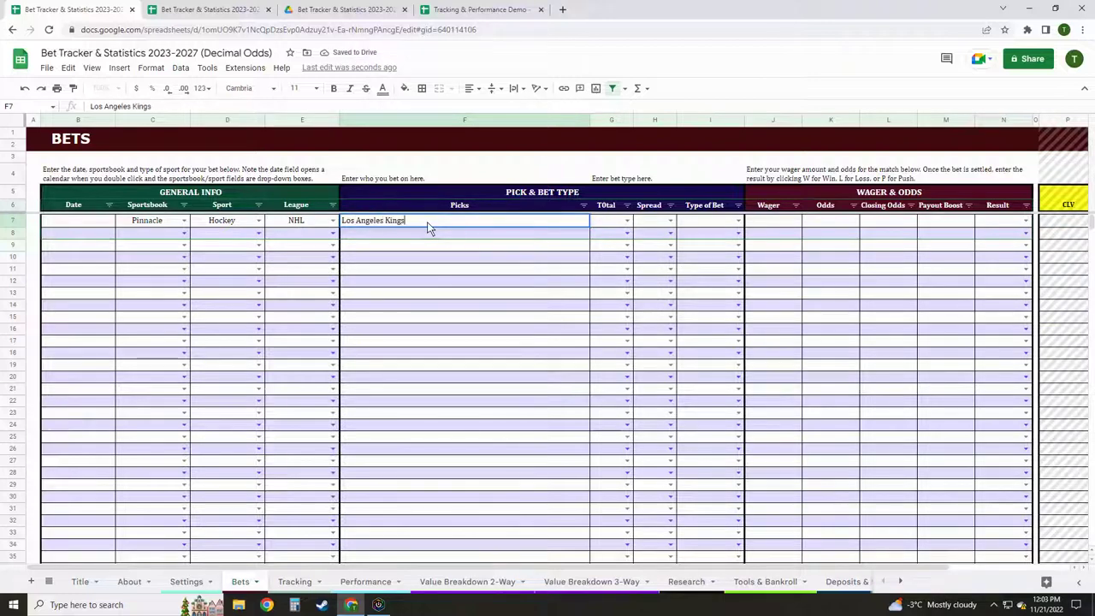
key(Tab)
key(Tab)
key(Tab)
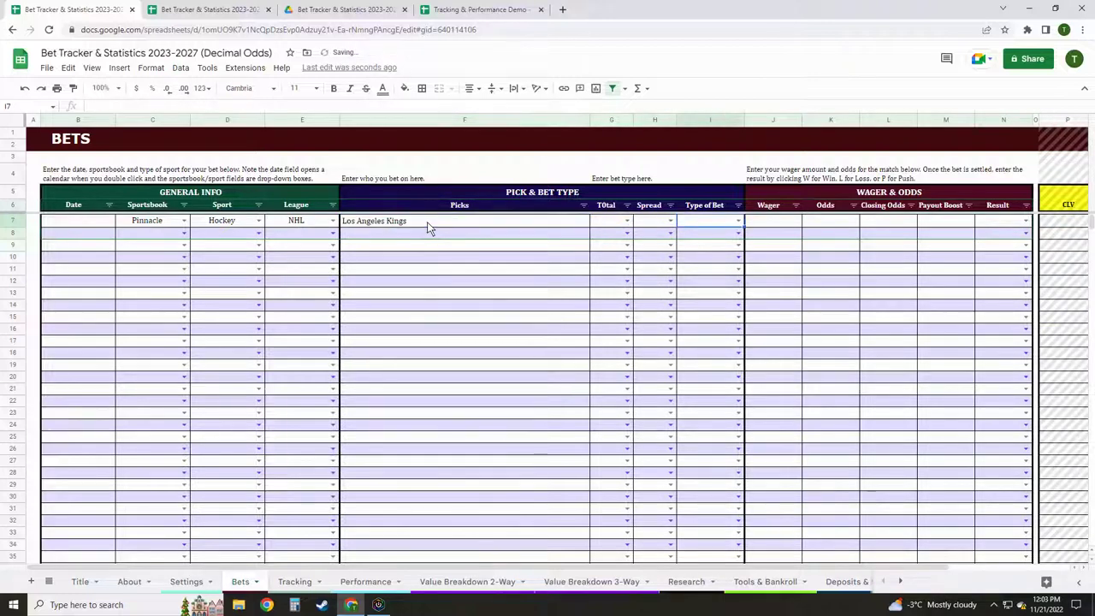
Add Moneyline under Free in the Bet Type list of the Settings sheet.
click(185, 581)
click(301, 243)
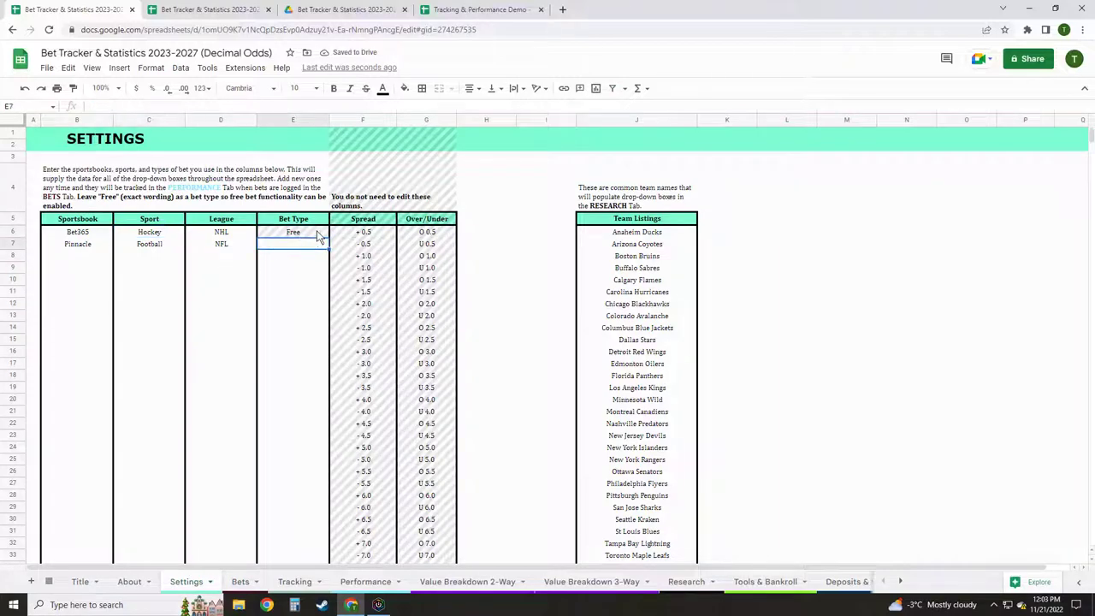
text(Moneyline)
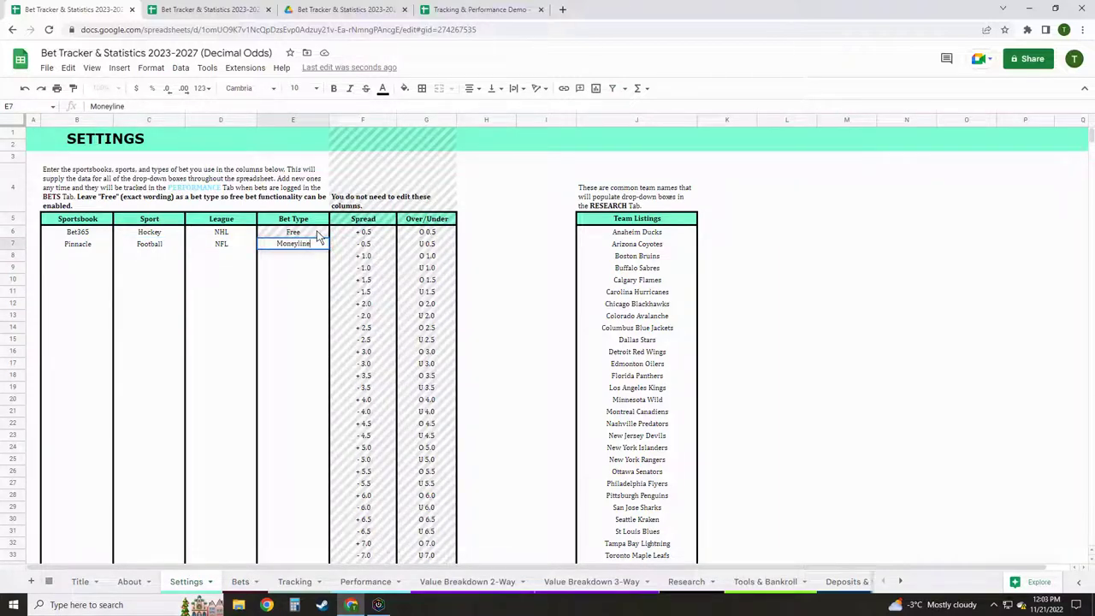
key(Return)
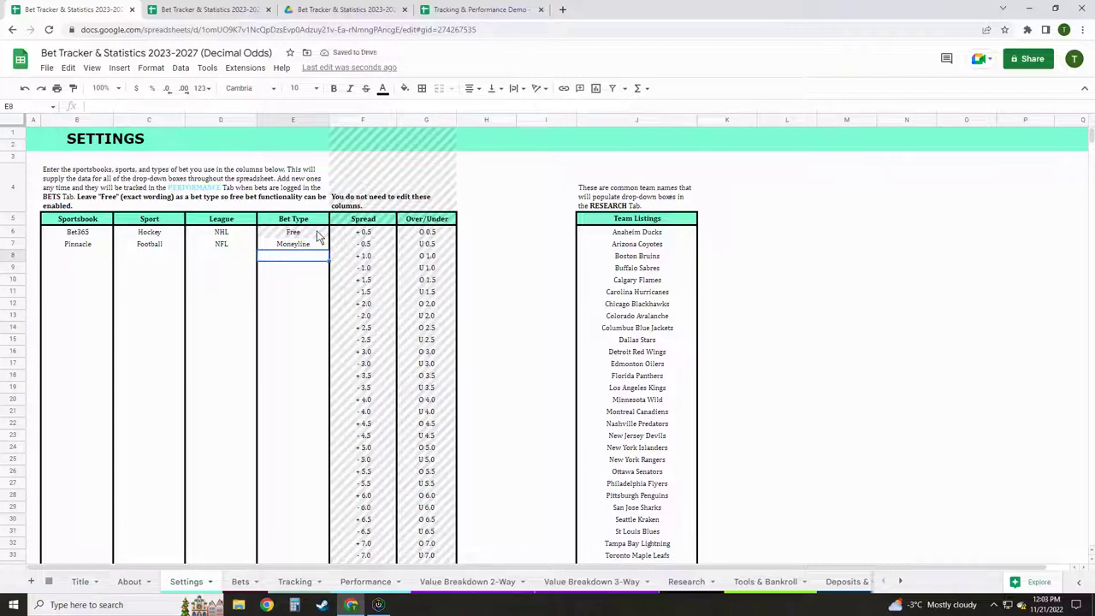
key(Left)
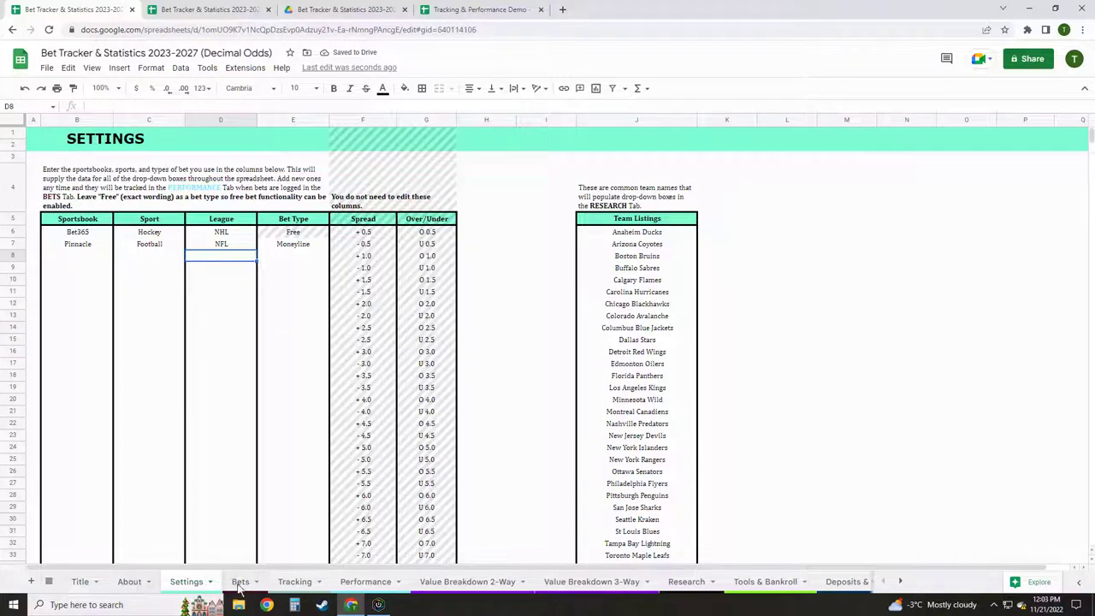
In row 7 of the Bets sheet, choose Moneyline as the type of bet and enter a wager of 100 at odds of 2.
click(239, 581)
click(739, 222)
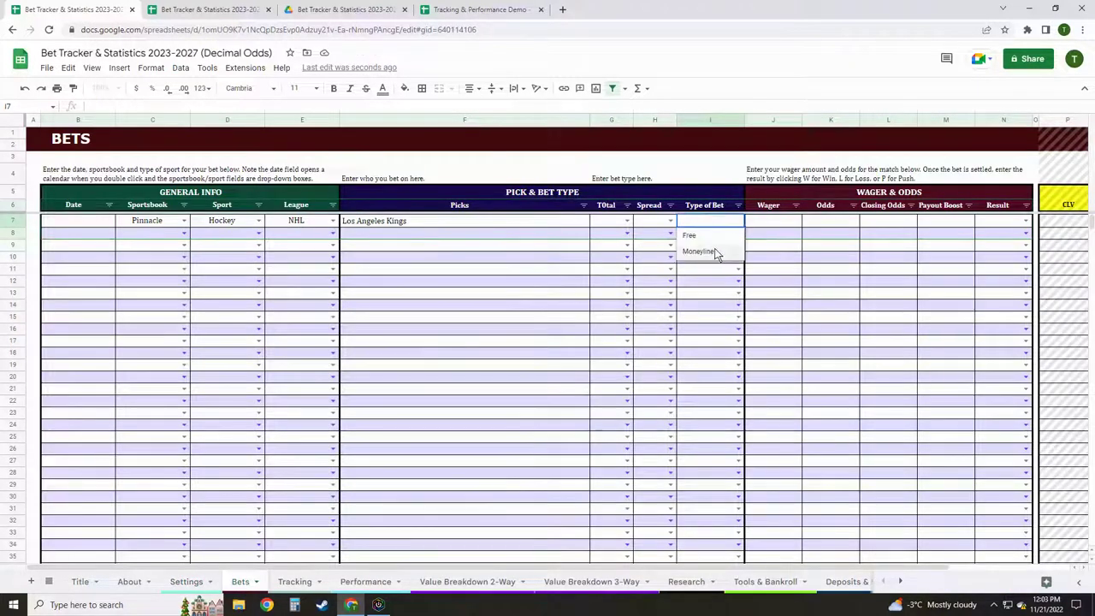
click(727, 252)
click(782, 224)
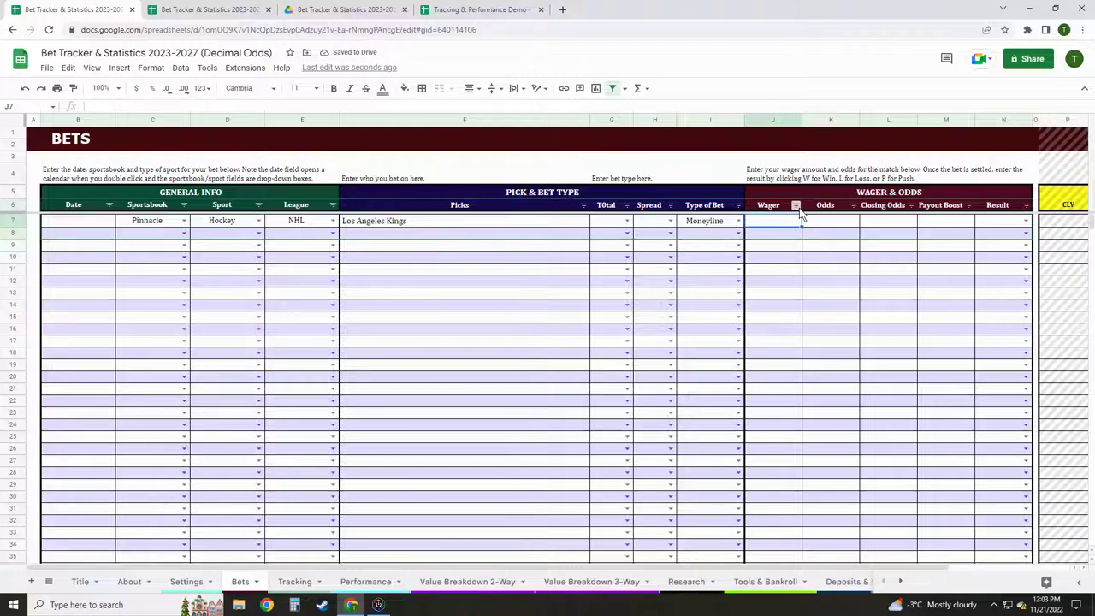
text(100)
key(Tab)
text(2)
key(Return)
key(Up)
key(Right)
key(Right)
key(Right)
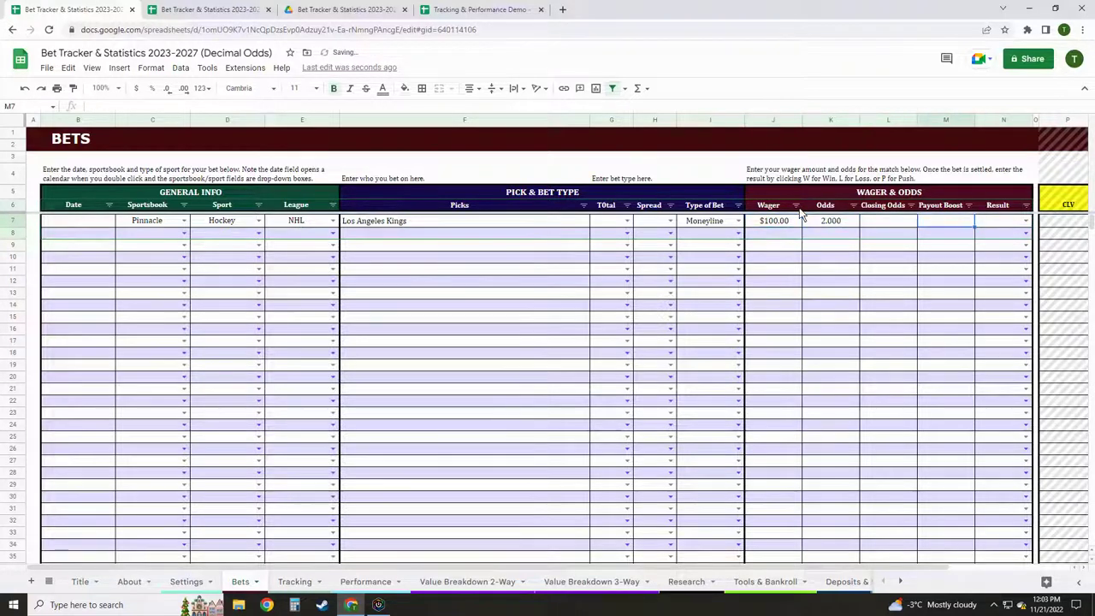
Bring the Outcome columns into view and set the result of the Los Angeles Kings bet to W.
key(Left)
key(Left)
key(Left)
key(Left)
key(Left)
key(Left)
key(Left)
key(End)
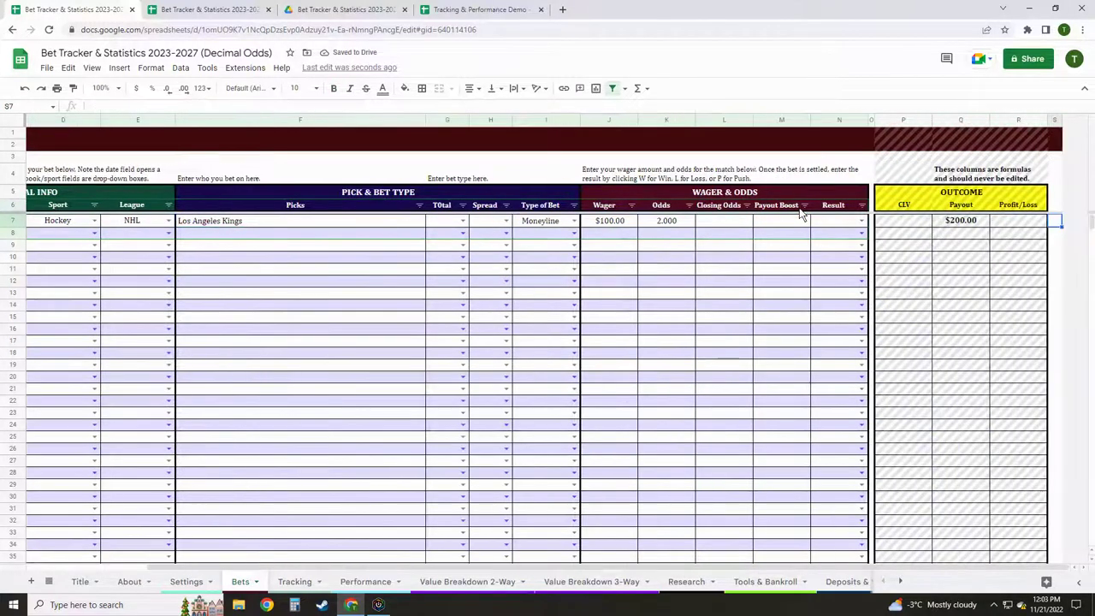
click(863, 223)
click(844, 236)
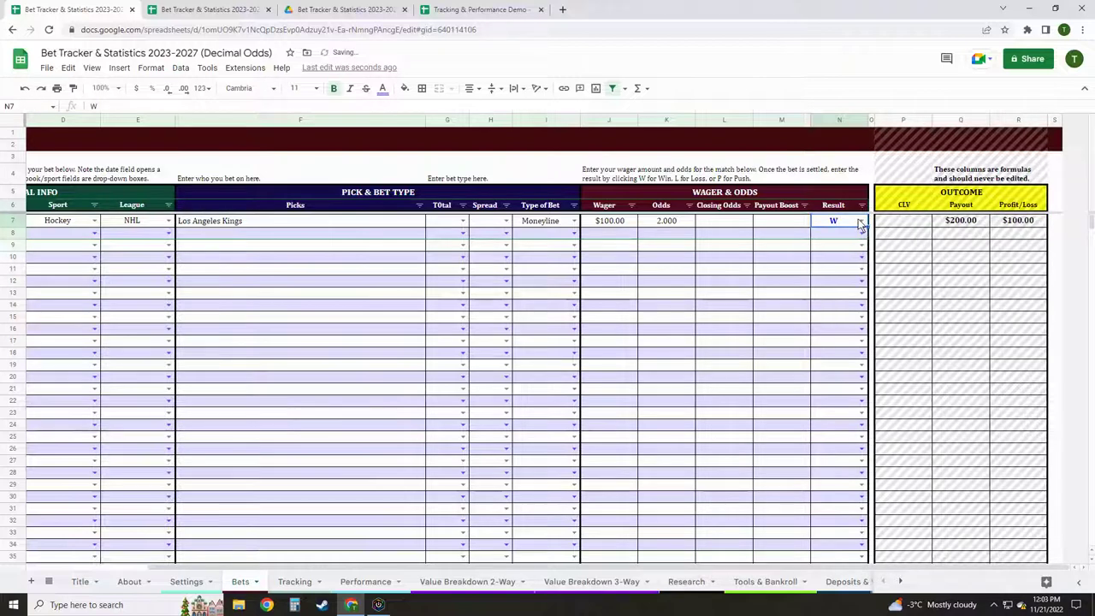
Try the results L and P for the bet in row 7, and return the result to W.
click(863, 223)
click(838, 266)
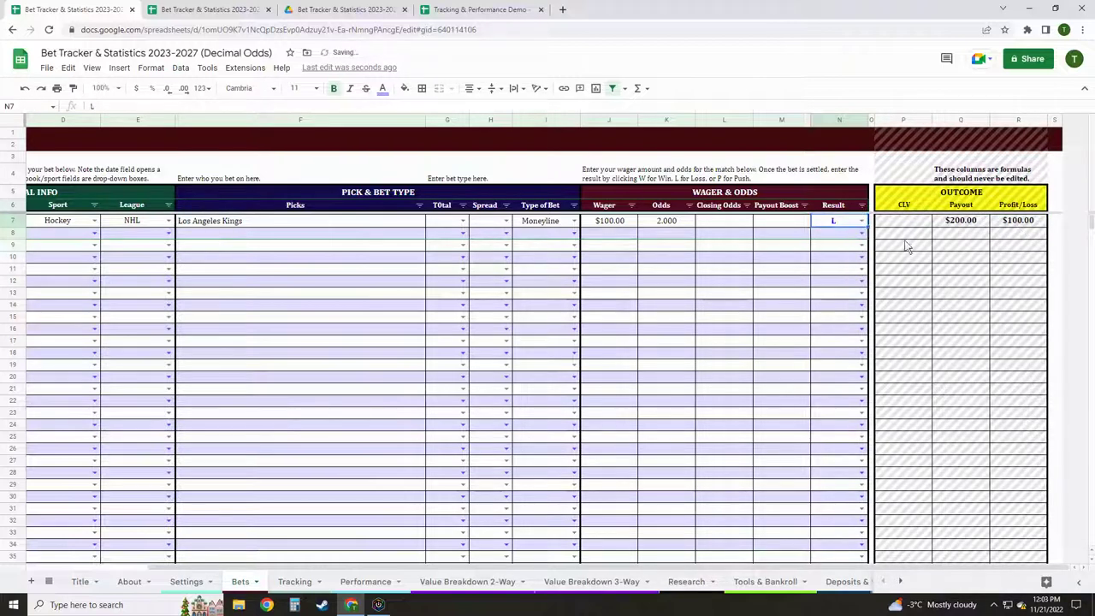
click(862, 222)
click(826, 252)
click(862, 222)
click(839, 240)
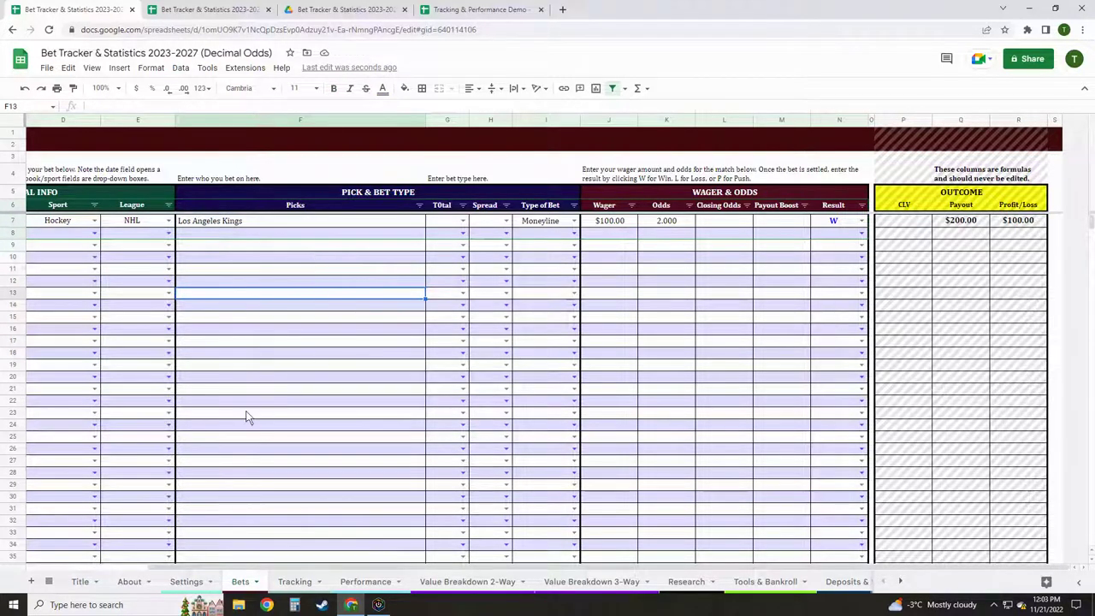
click(366, 262)
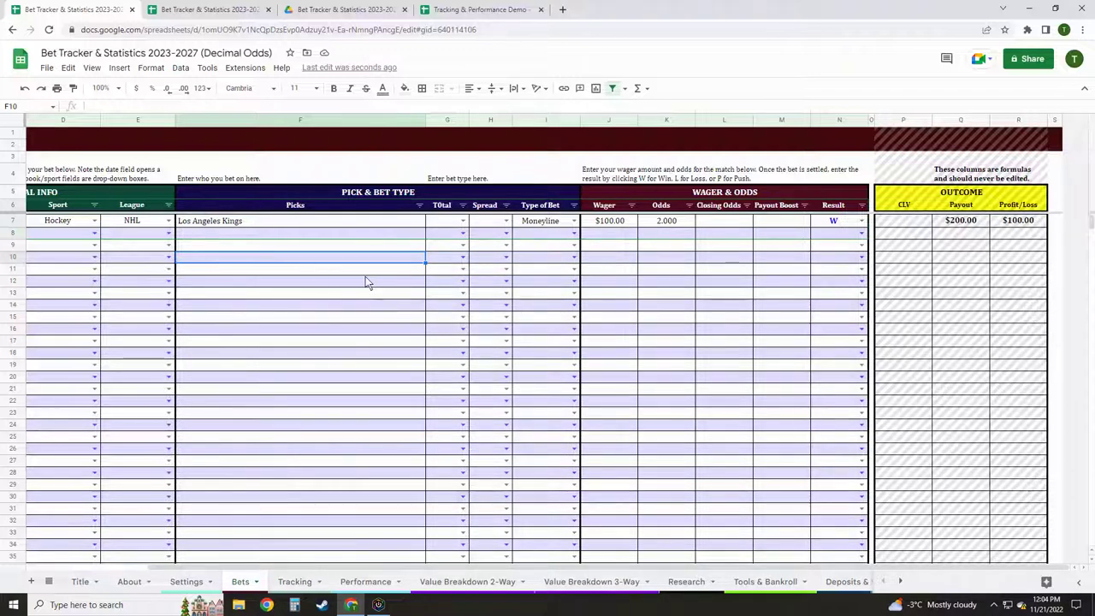
click(294, 246)
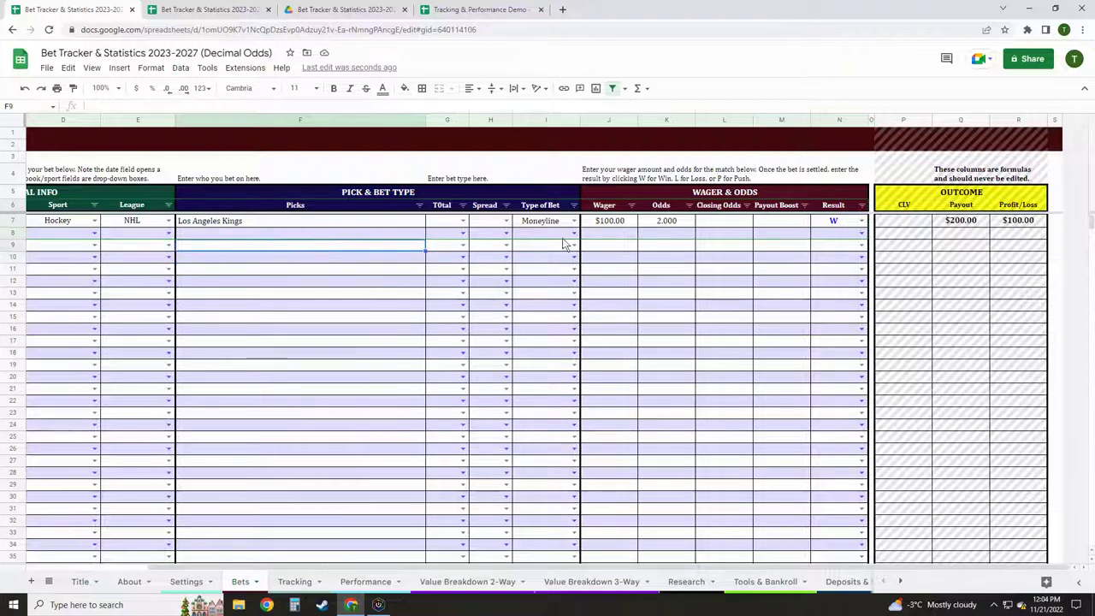
Clear the result of the bet in row 7 and change its type of bet to Free.
click(824, 227)
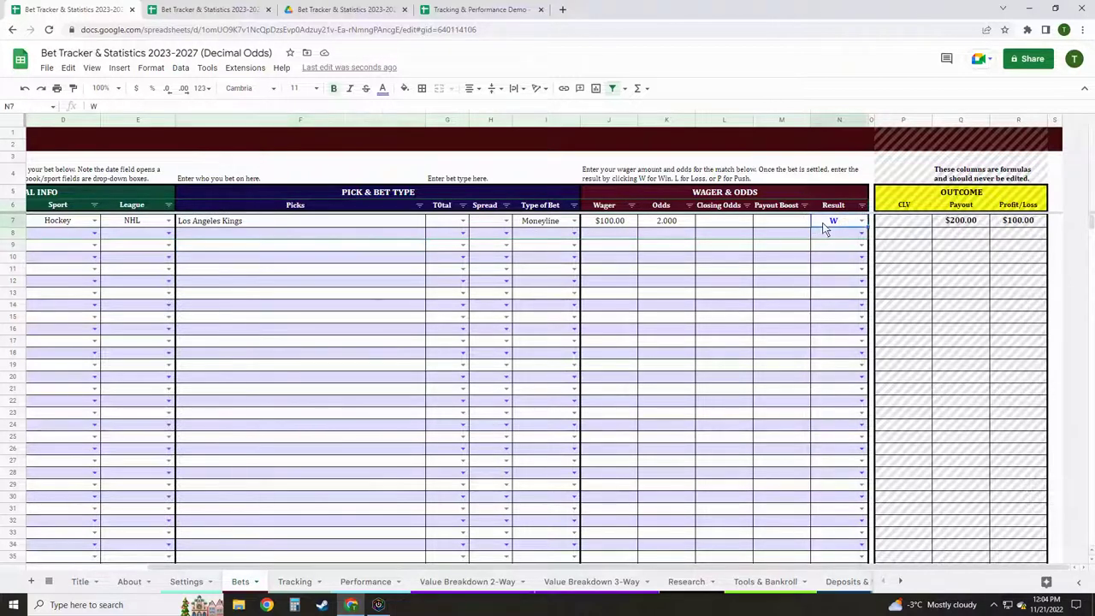
key(Delete)
click(572, 222)
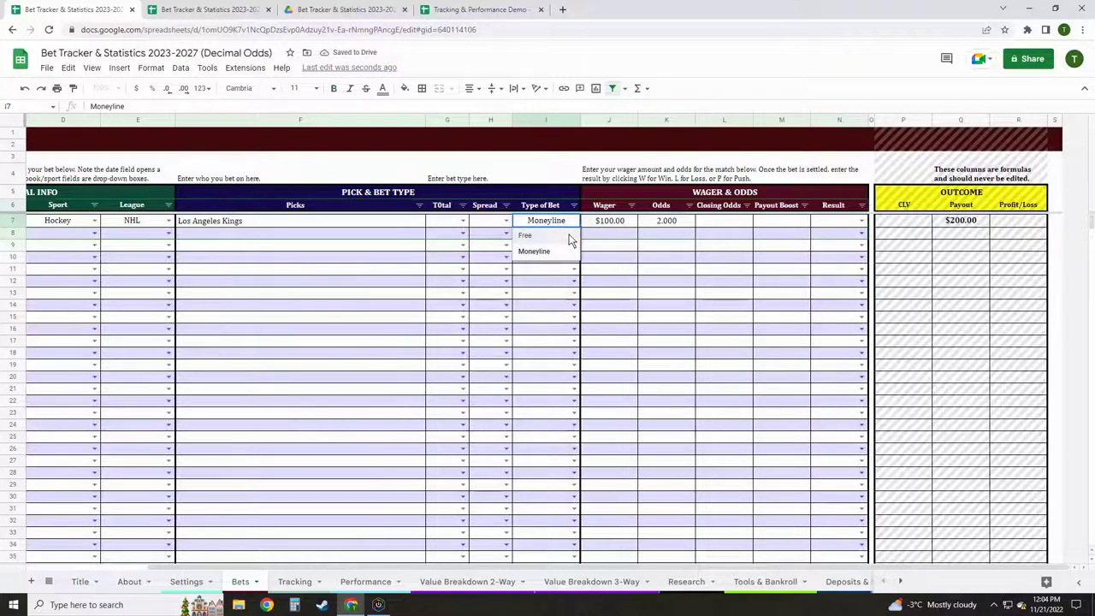
click(571, 239)
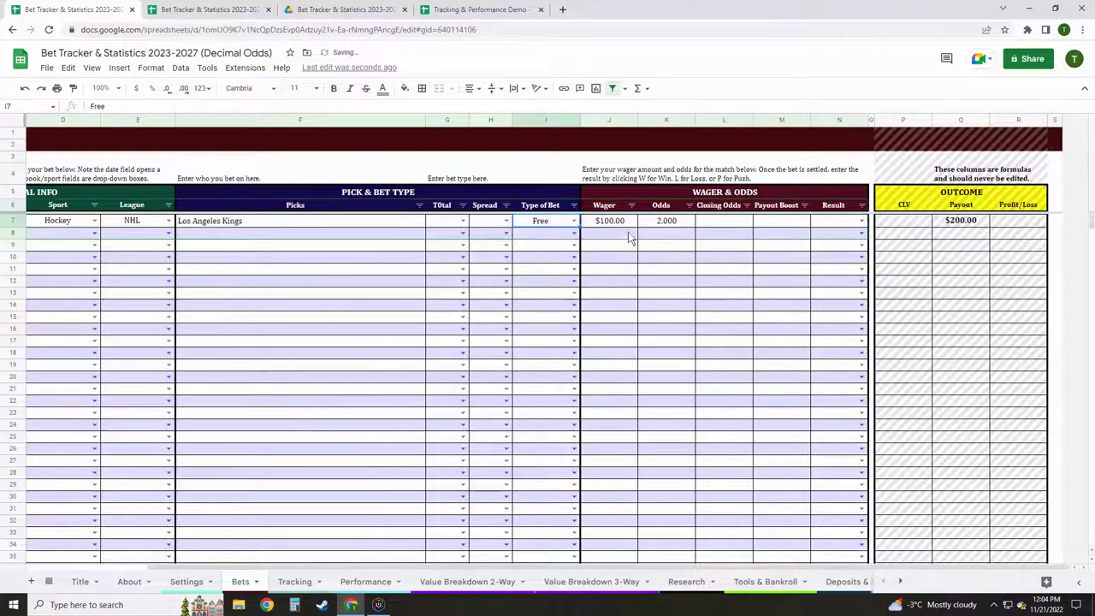
Compare results W and L for the free bet in row 7, inspecting the Profit/Loss formula, and leave the result at W.
click(856, 225)
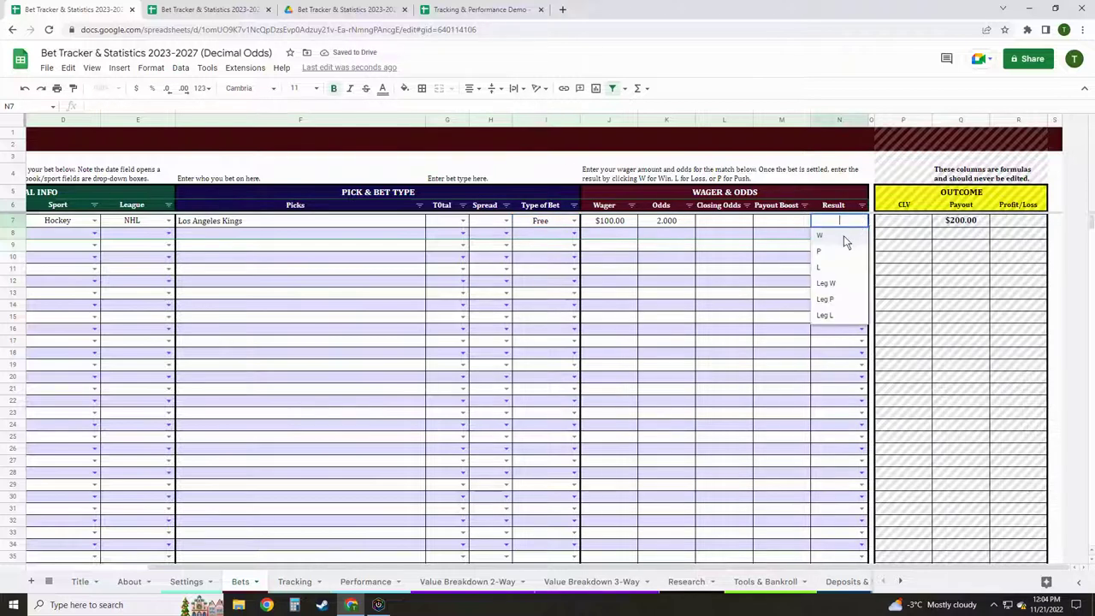
click(842, 238)
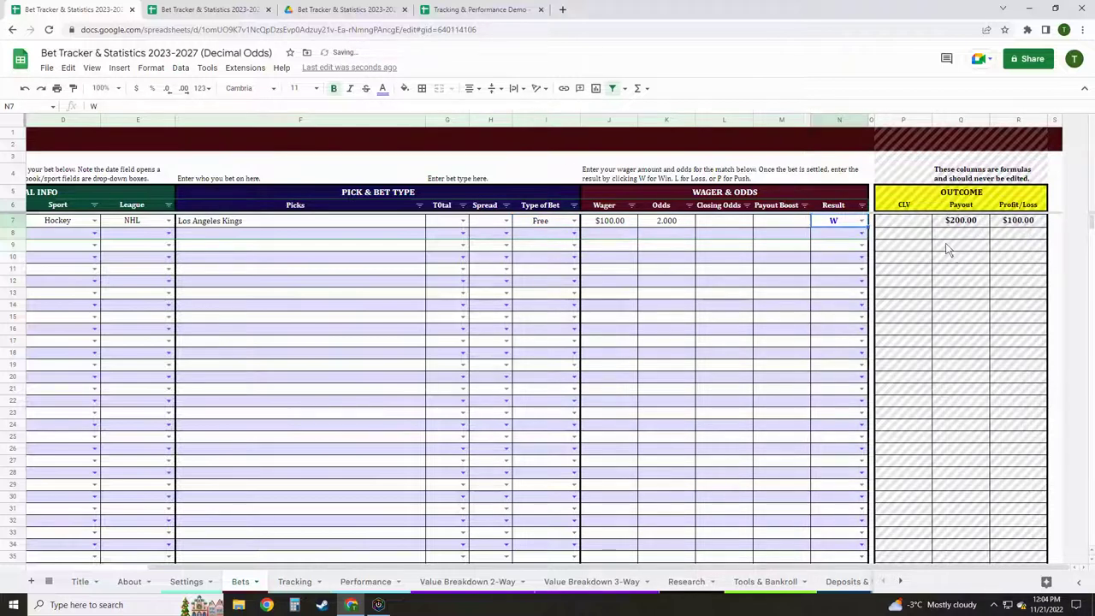
click(862, 224)
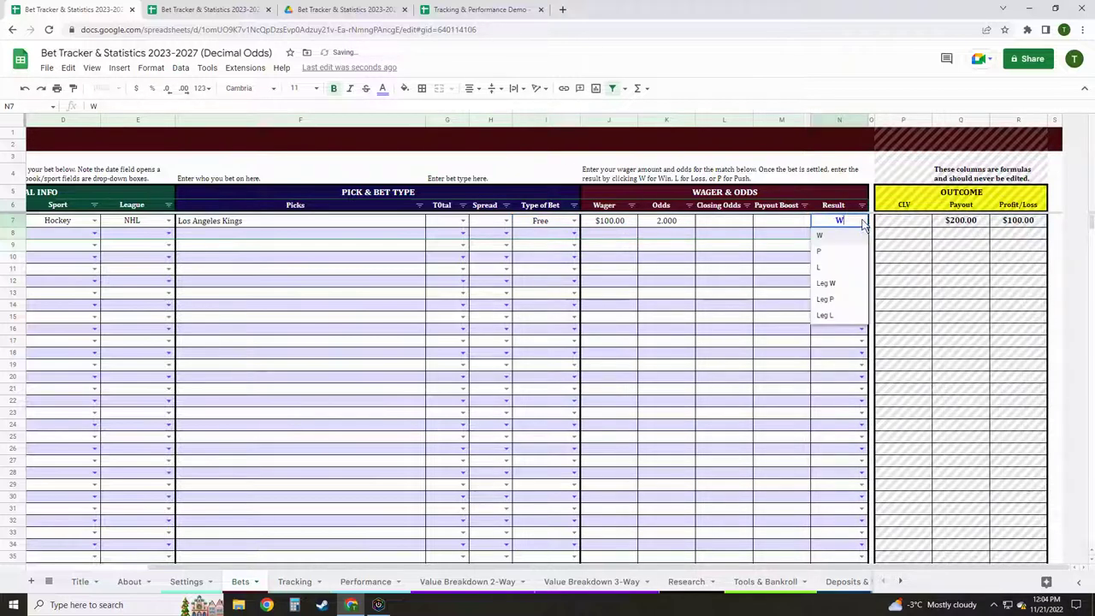
click(843, 279)
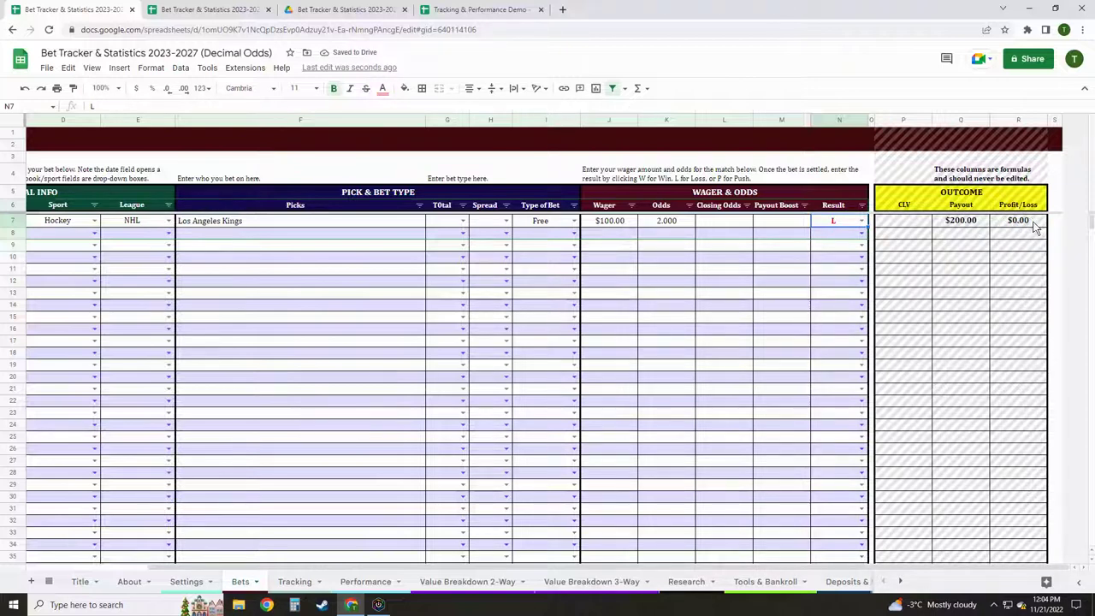
click(1014, 223)
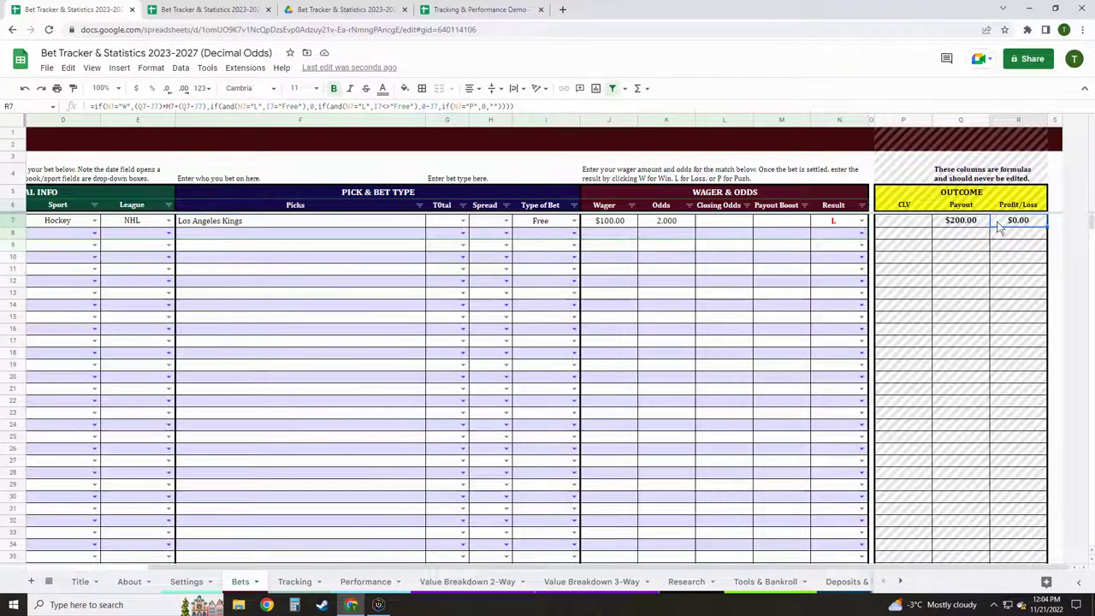
click(861, 222)
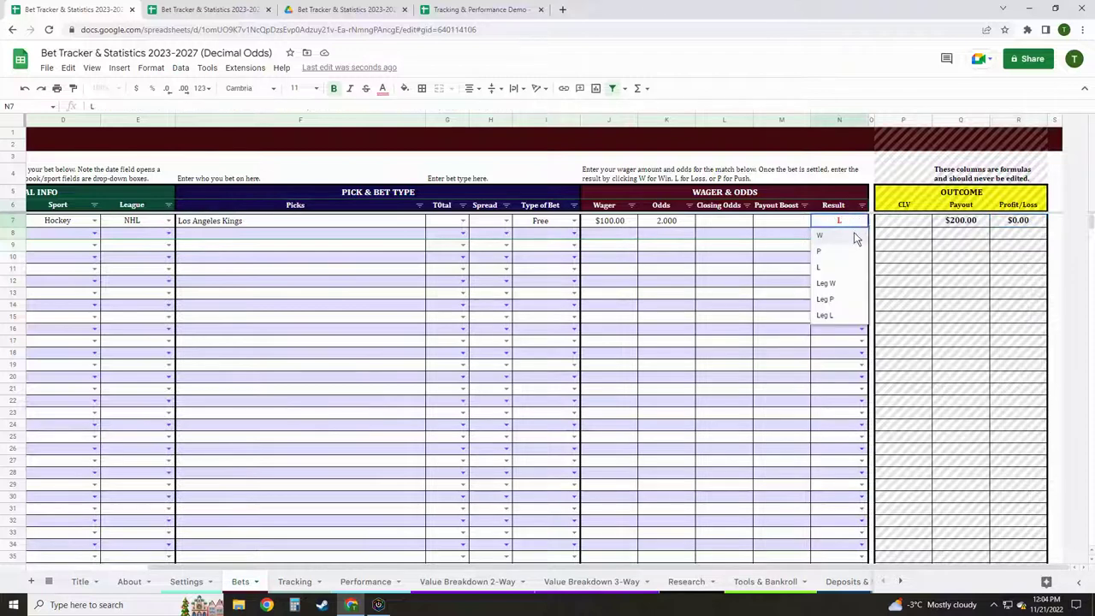
click(855, 240)
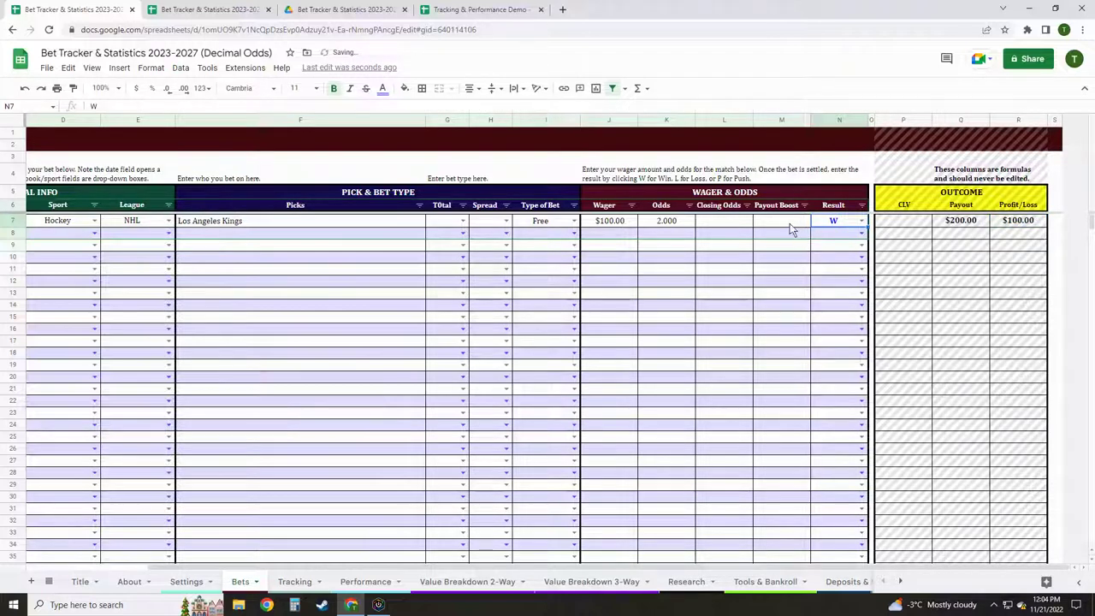
Give the bet in row 7 a payout boost of 10%, and clear the boost again.
click(789, 225)
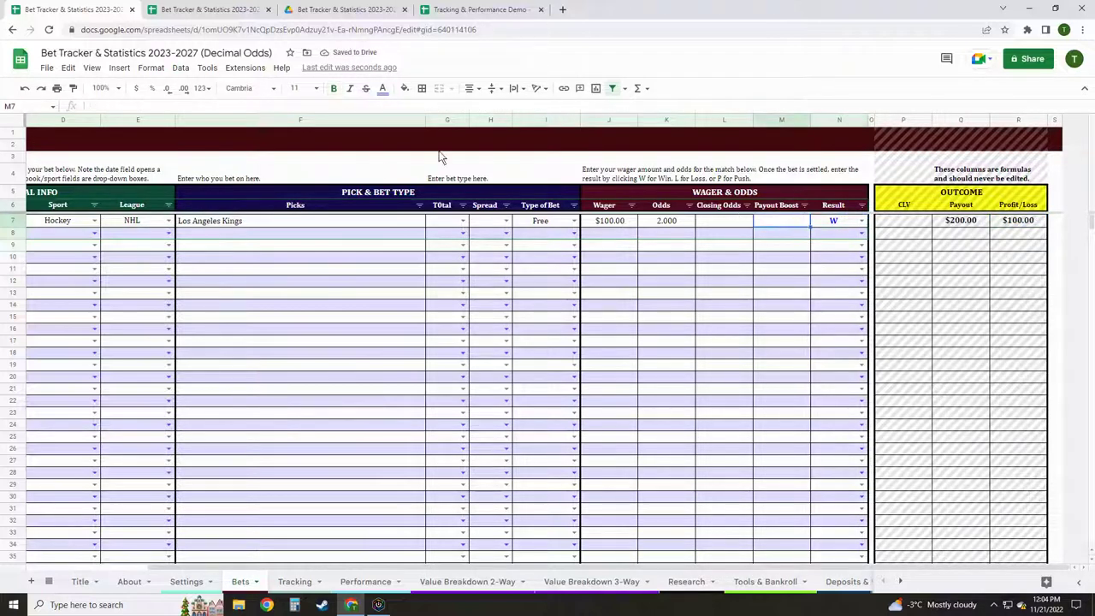
text(10%)
key(Return)
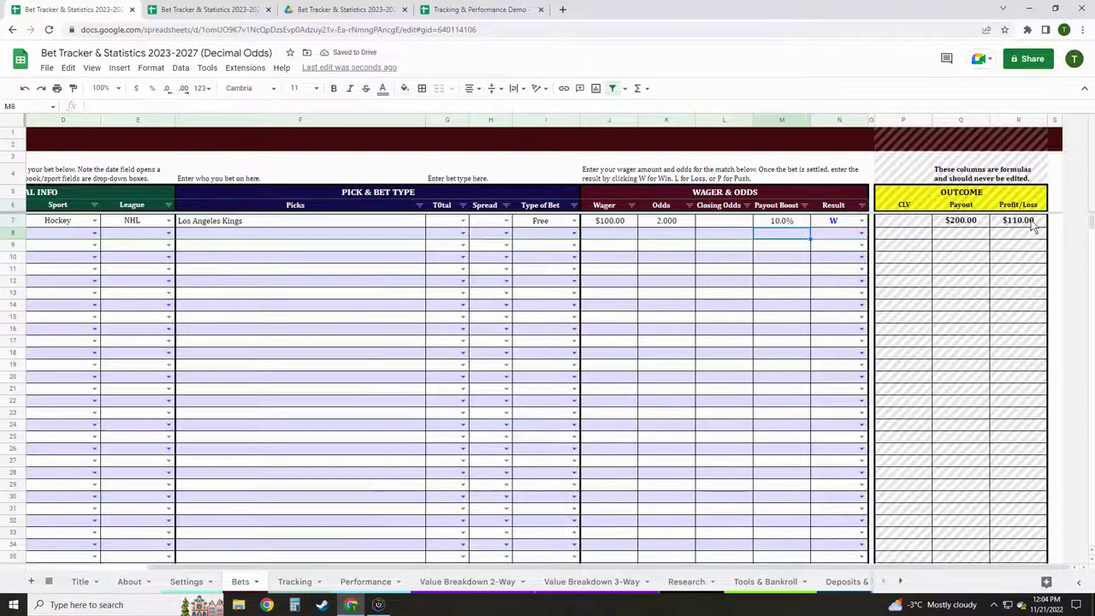
click(781, 220)
key(Delete)
Enter closing odds of 1.8 for the bet in row 7, and delete them again.
click(731, 235)
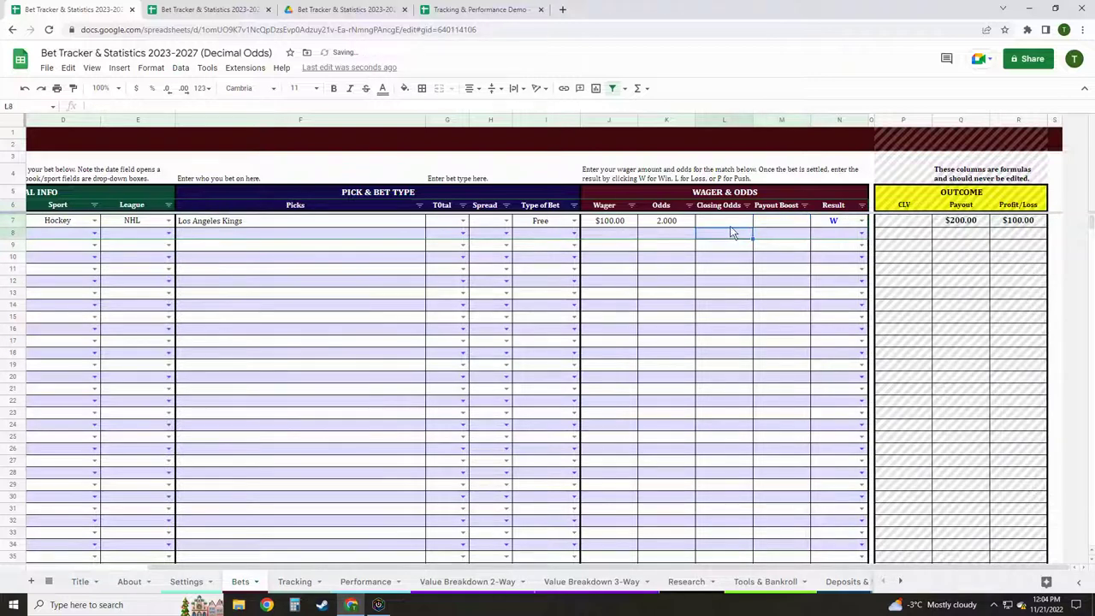
click(731, 224)
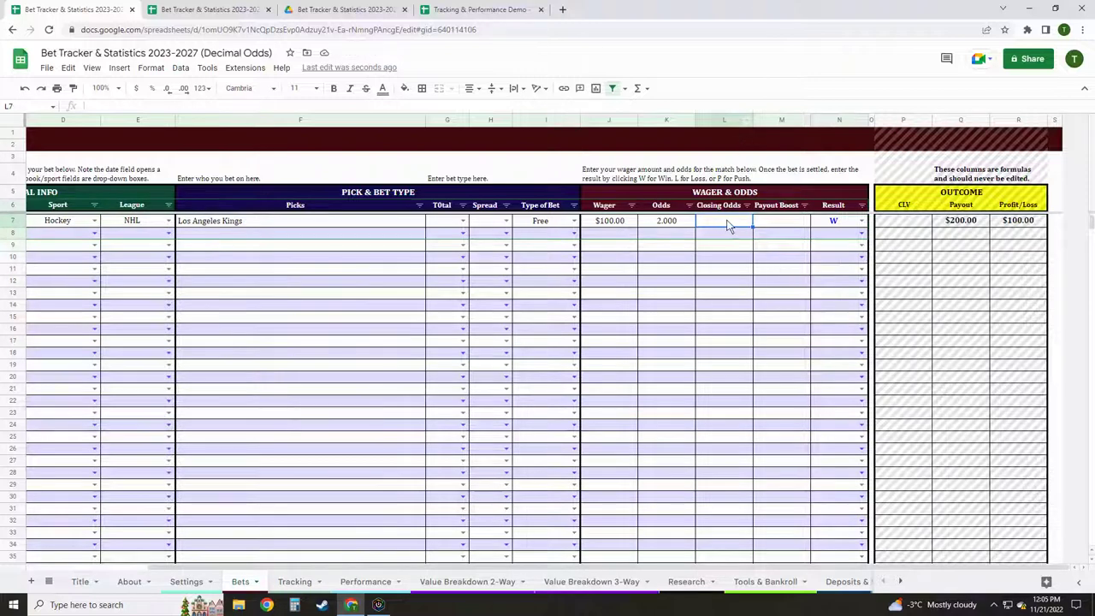
text(1.8)
key(Return)
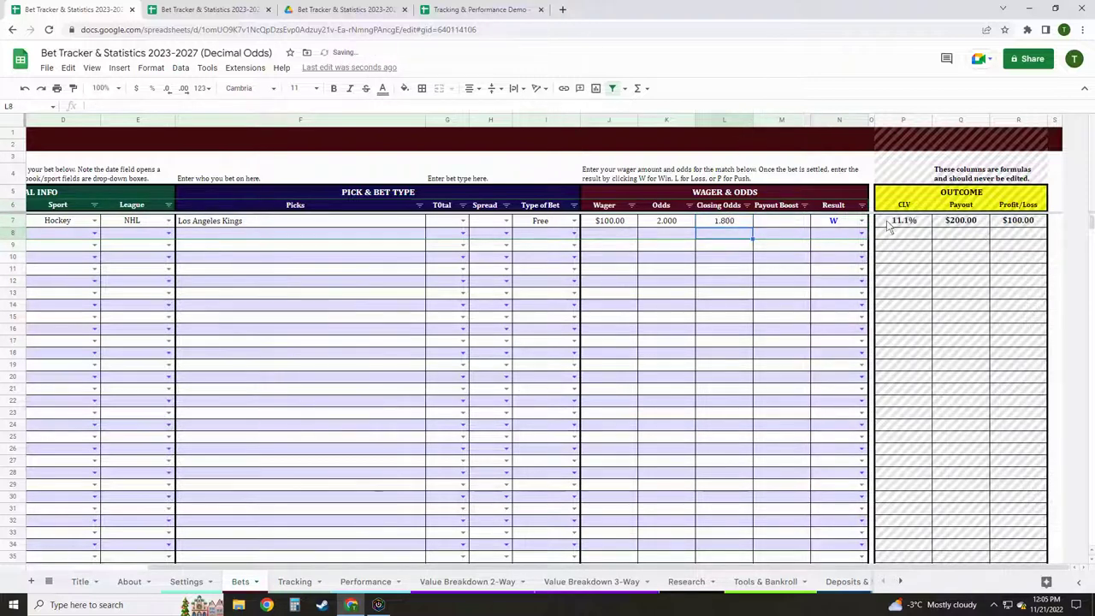
click(742, 223)
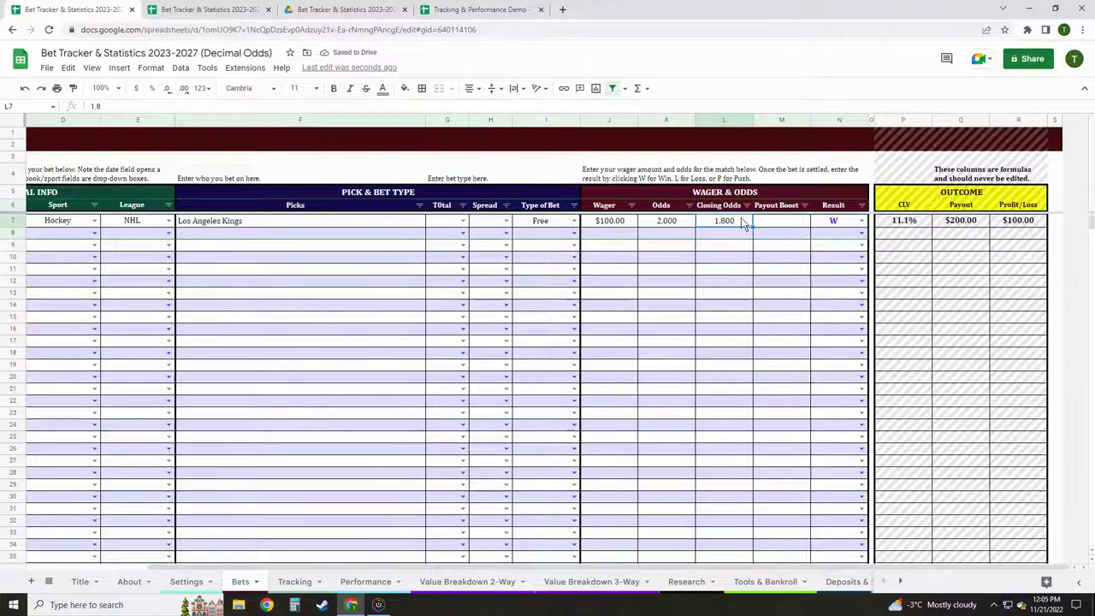
key(Delete)
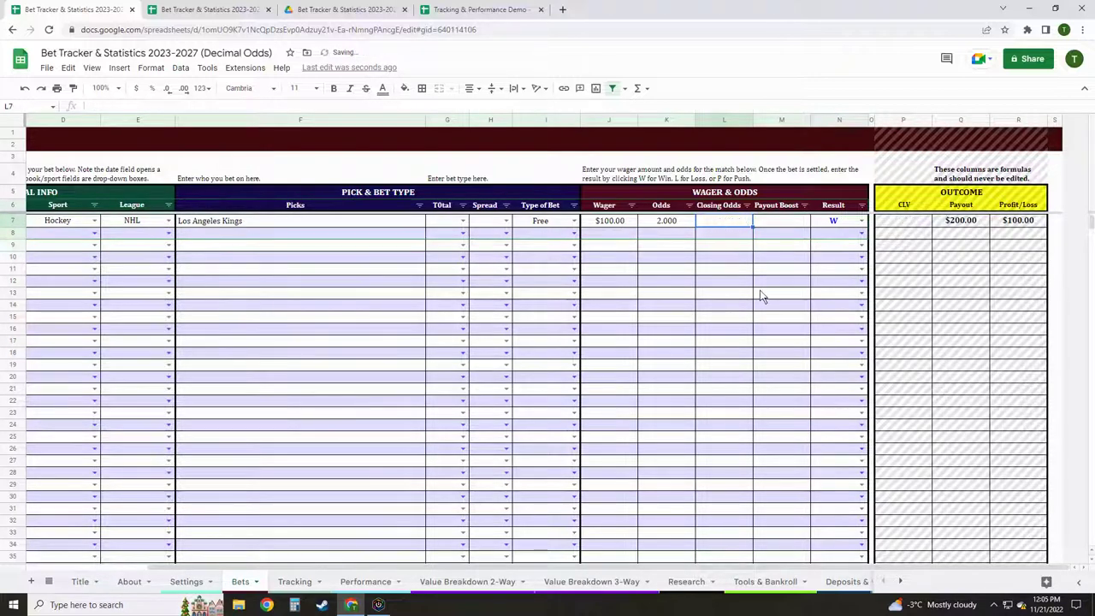
Hide the Closing Odds column (column L) of the Bets sheet.
click(758, 293)
click(725, 120)
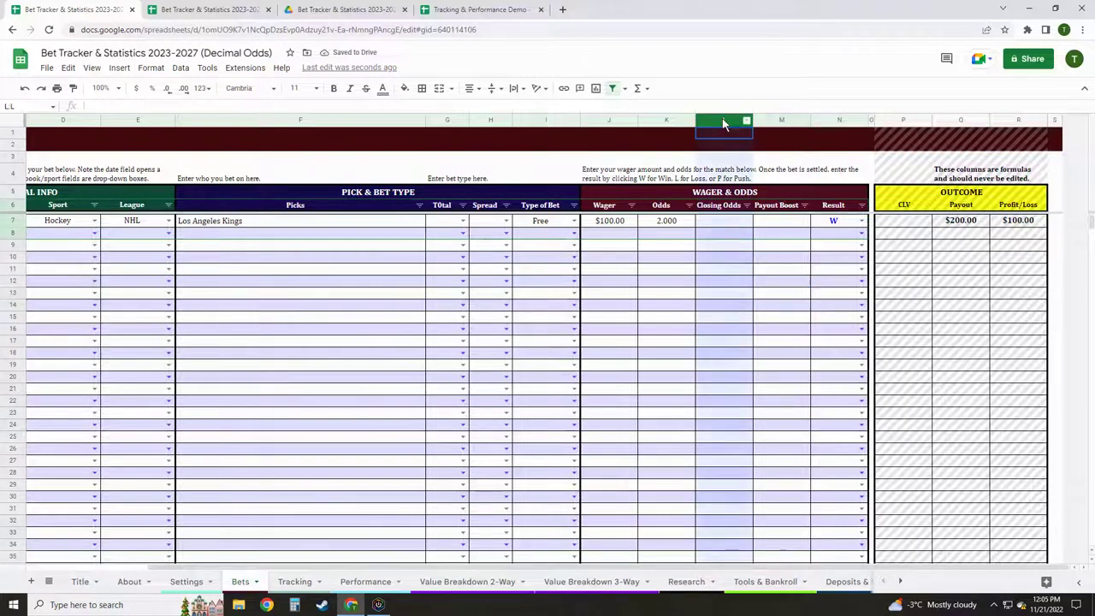
right_click(725, 122)
click(763, 285)
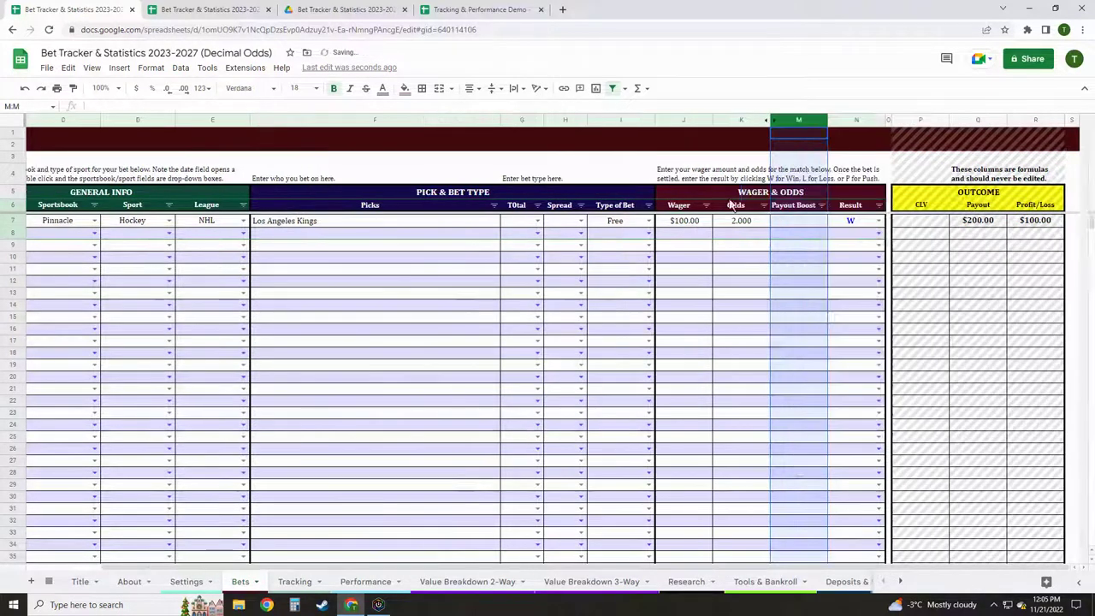
Undo the hiding of the Closing Odds column on the Bets sheet and go back to the sheet's first column.
right_click(799, 125)
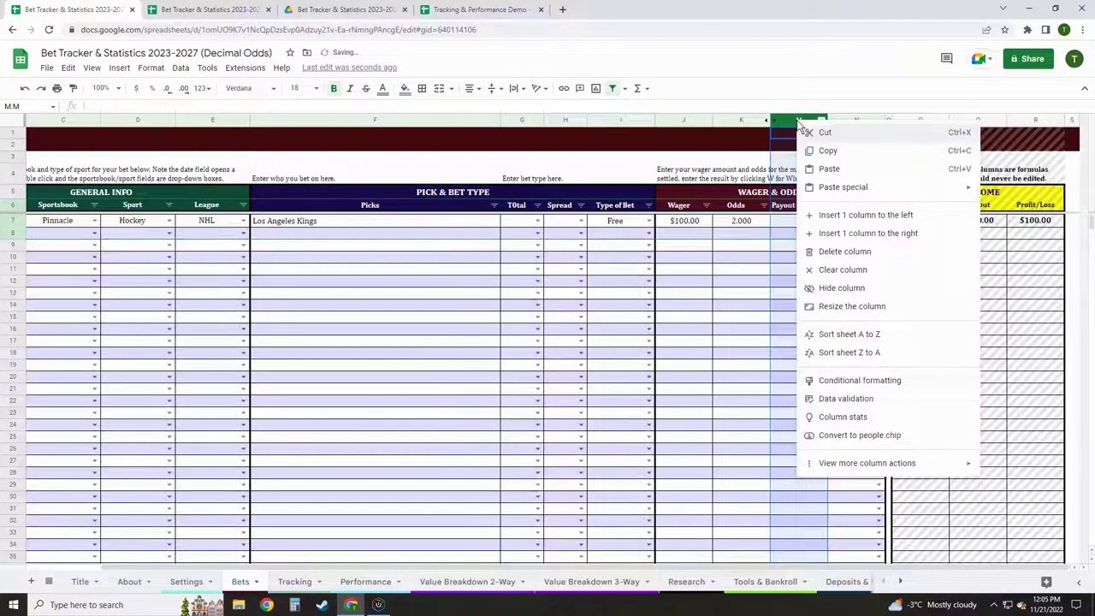
click(709, 304)
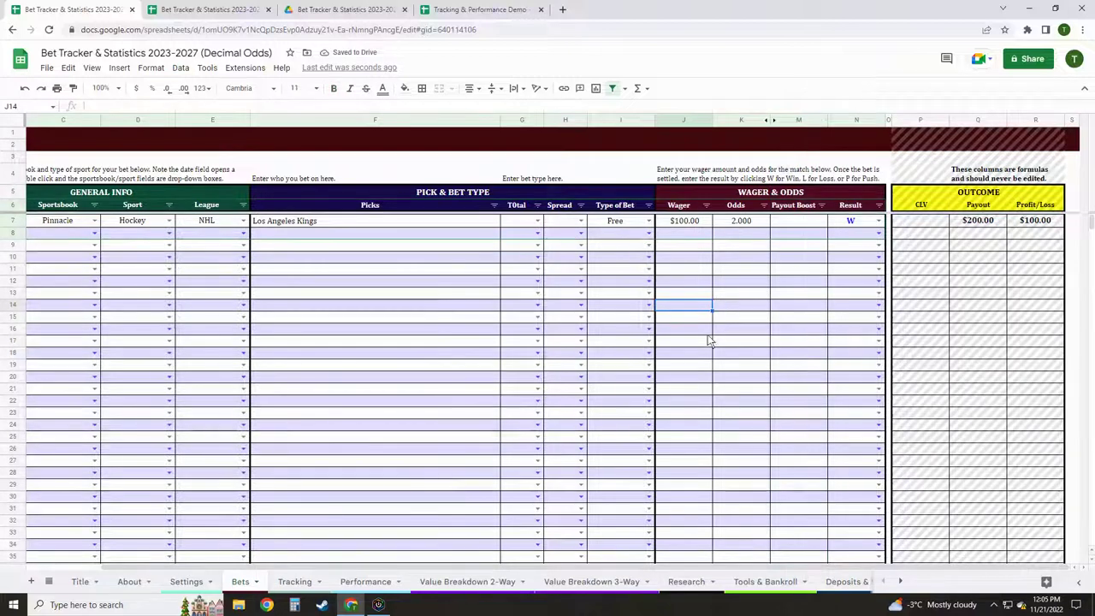
key(ctrl+z)
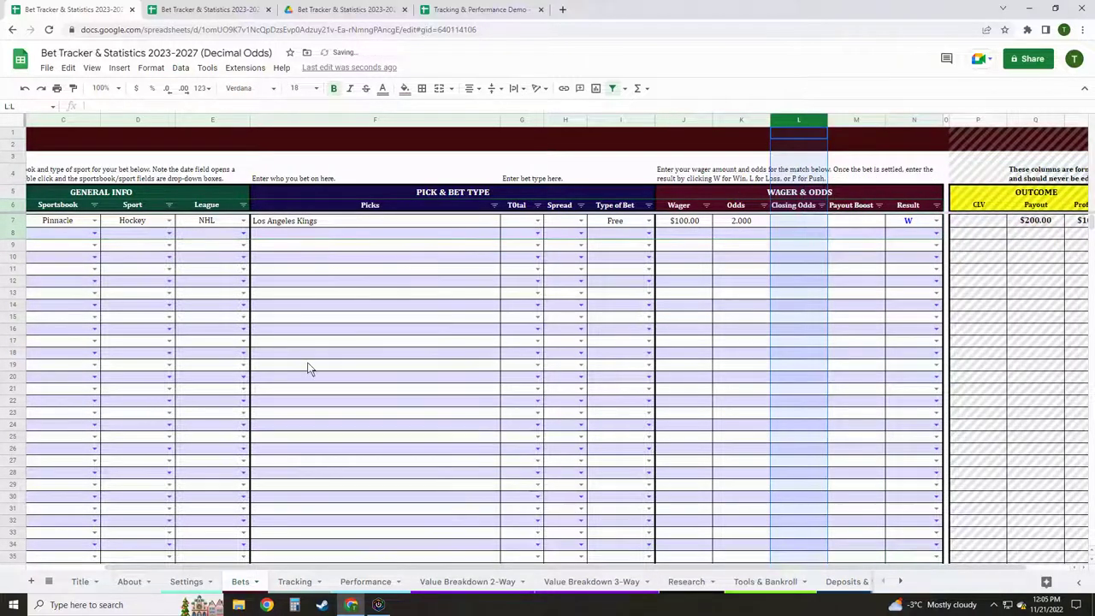
click(399, 319)
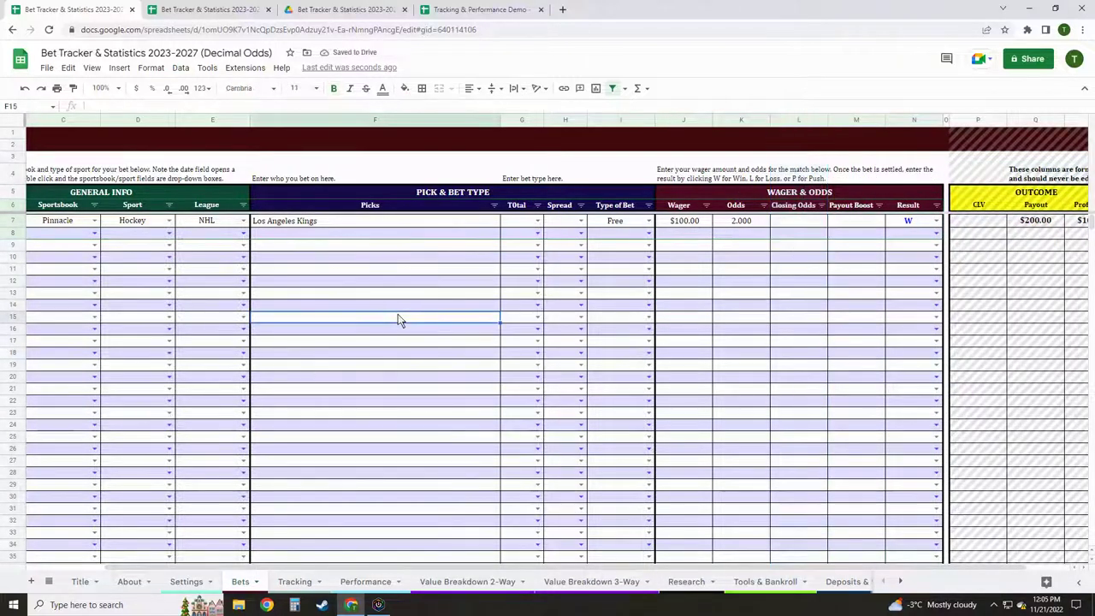
key(Up)
key(Up)
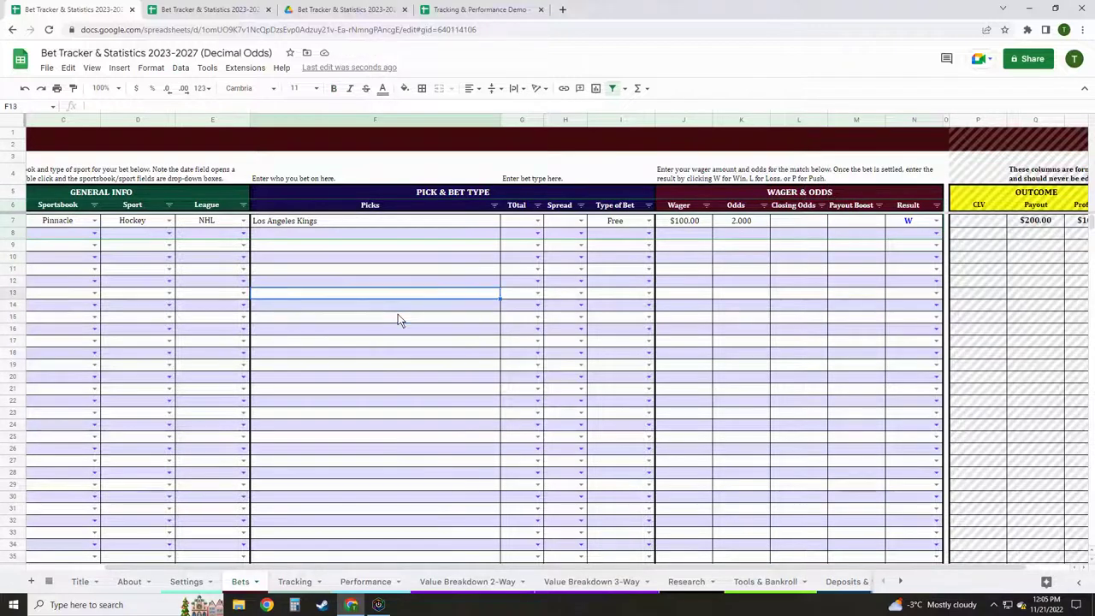
key(Home)
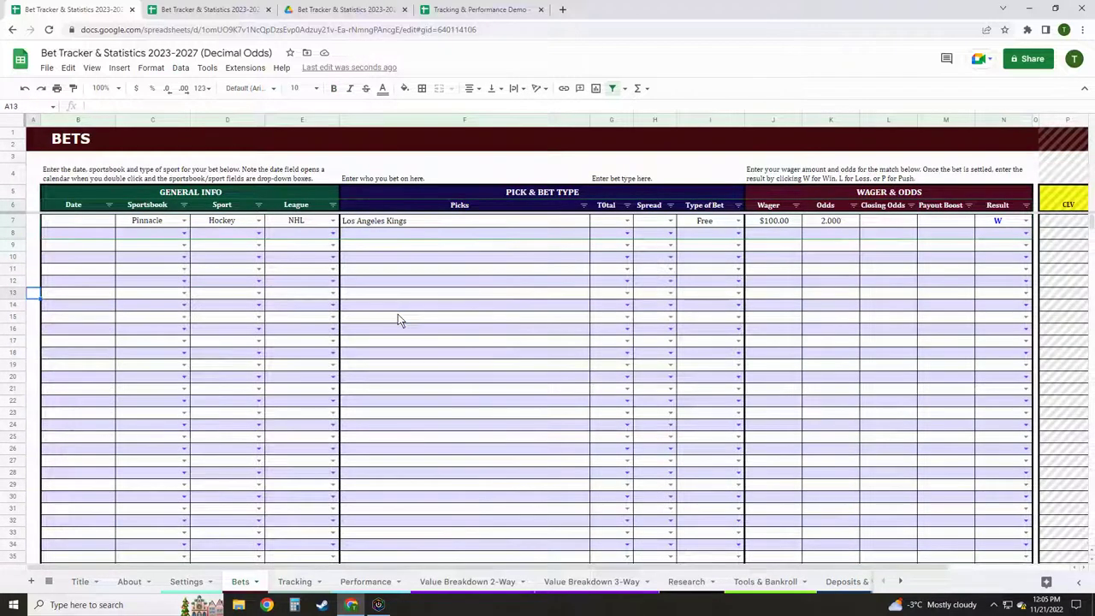
click(295, 581)
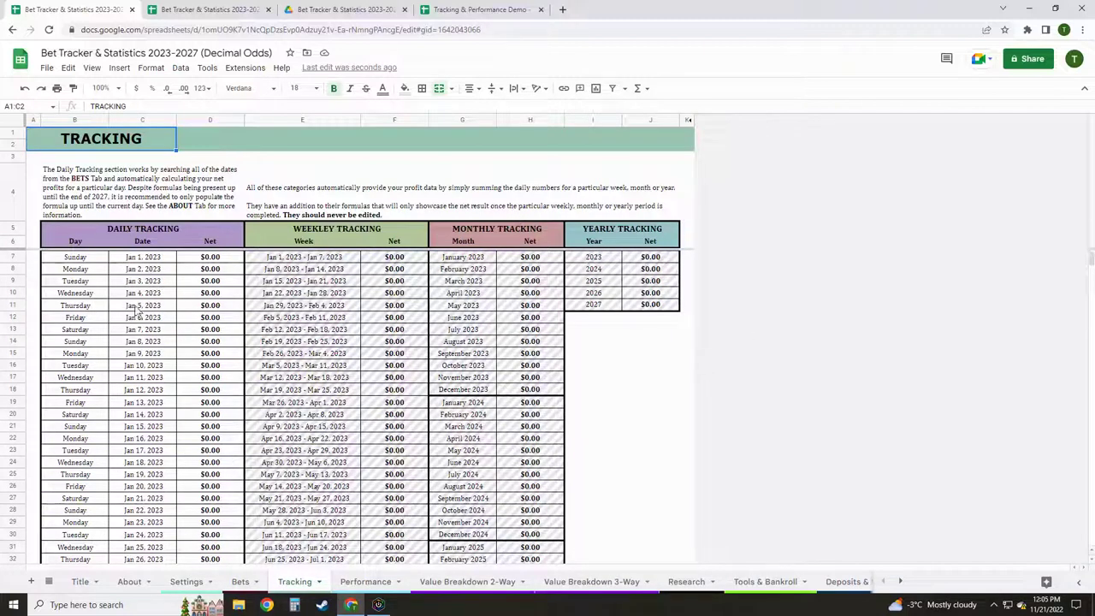
click(239, 583)
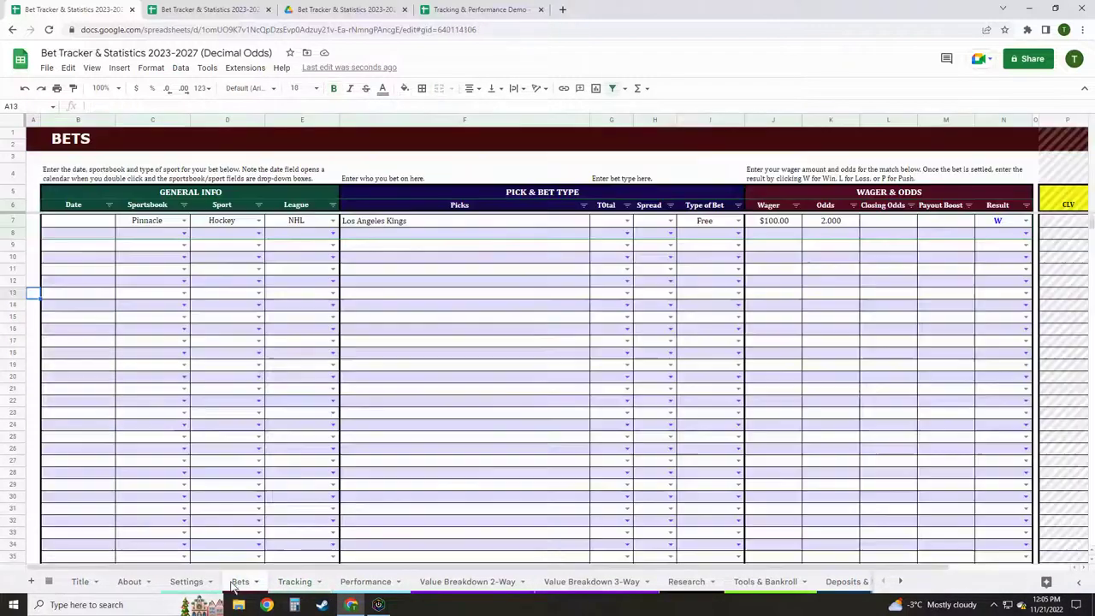
click(92, 225)
key(Right)
key(Right)
key(Left)
key(Left)
key(Left)
key(Right)
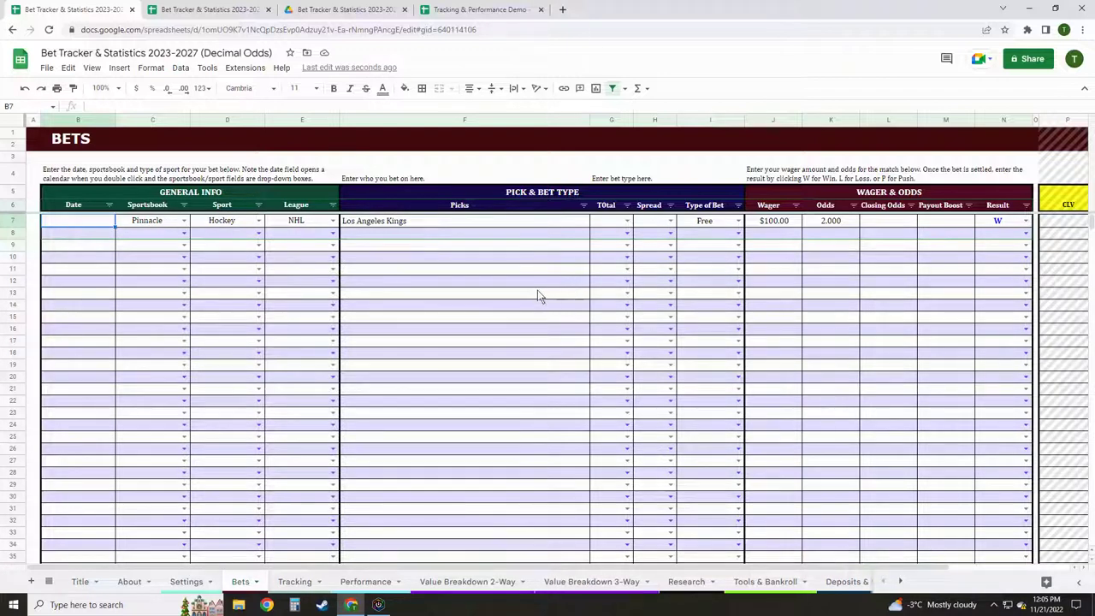
click(476, 271)
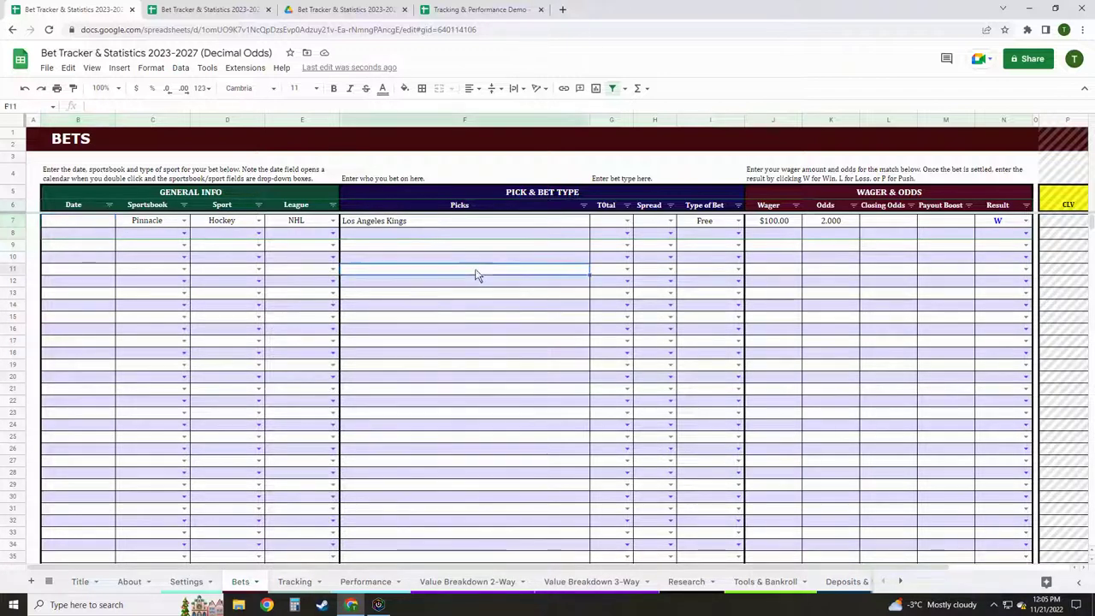
click(477, 248)
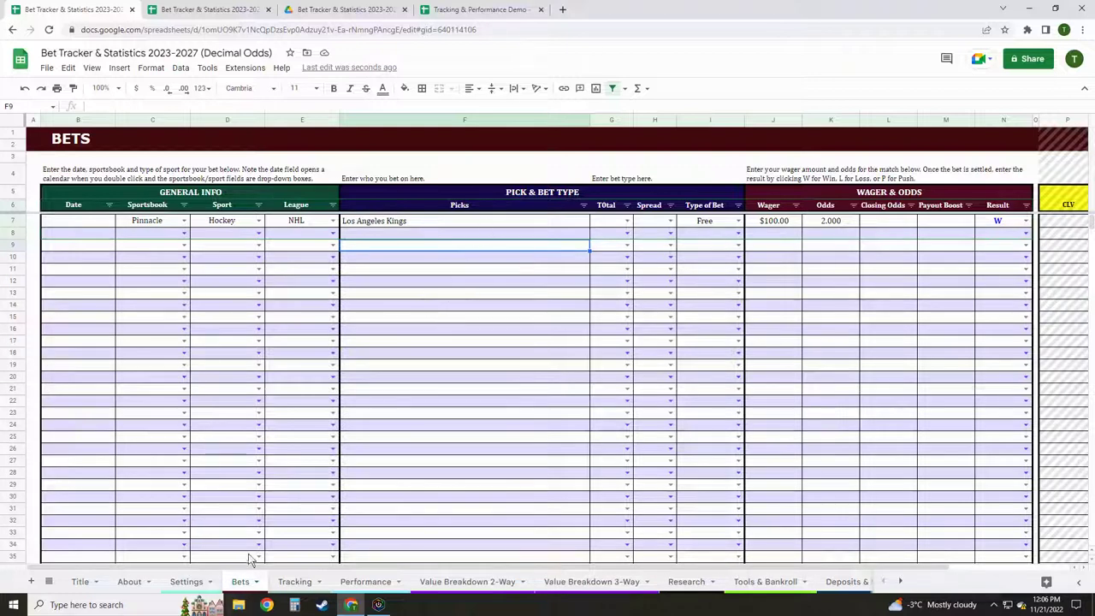
click(510, 236)
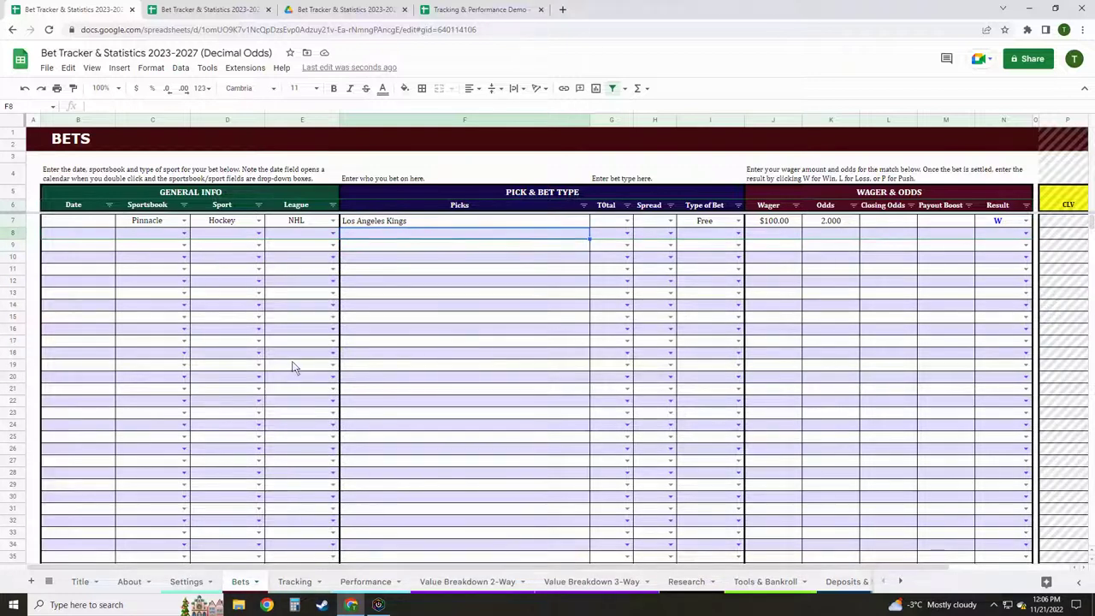
Set the date of the bet in row 7 of the Bets sheet to Nov 21, 2022.
double_click(94, 221)
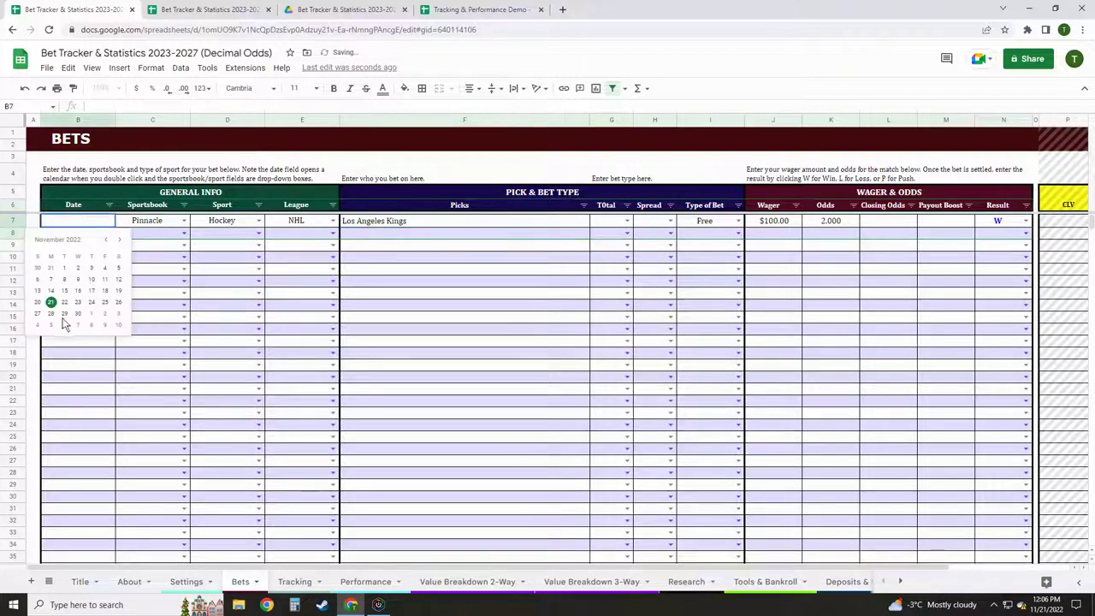
click(51, 302)
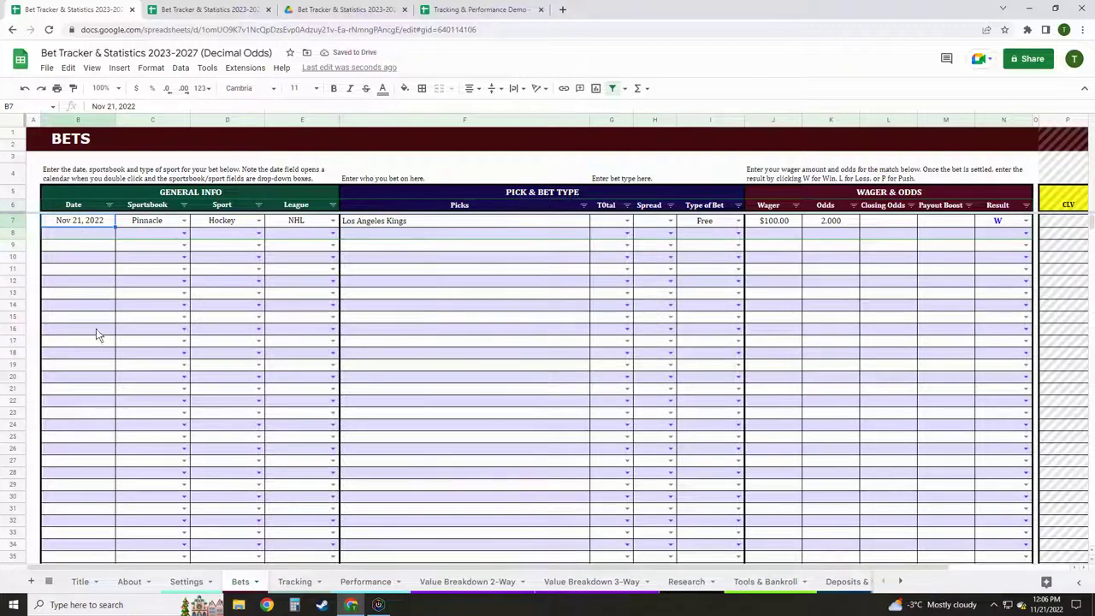
Open the Tracking sheet and inspect the Net formulas in its daily and weekly tracking sections.
click(294, 581)
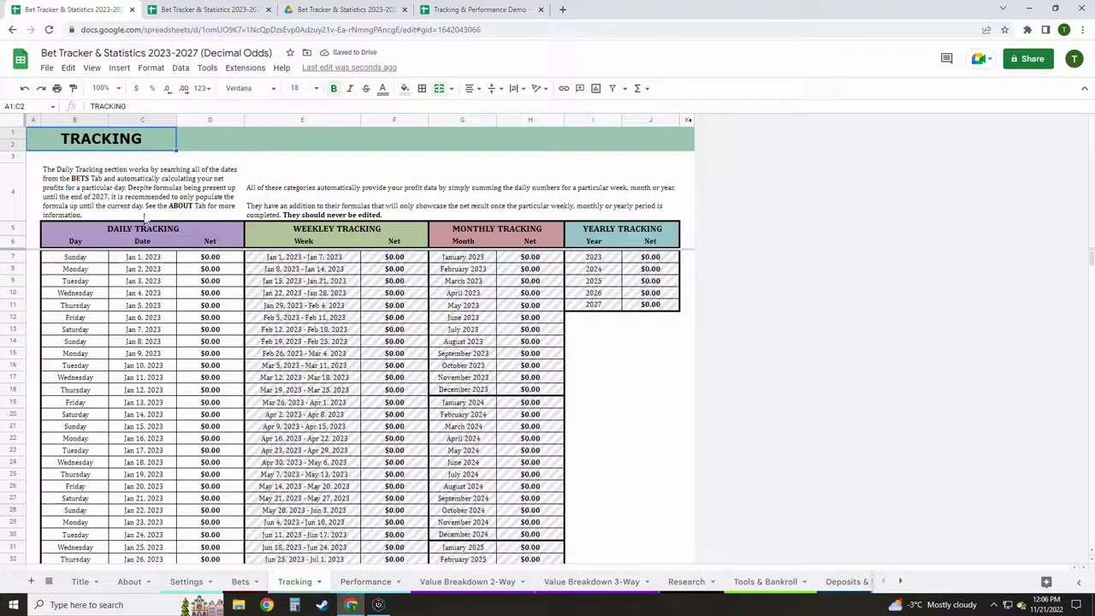
click(151, 271)
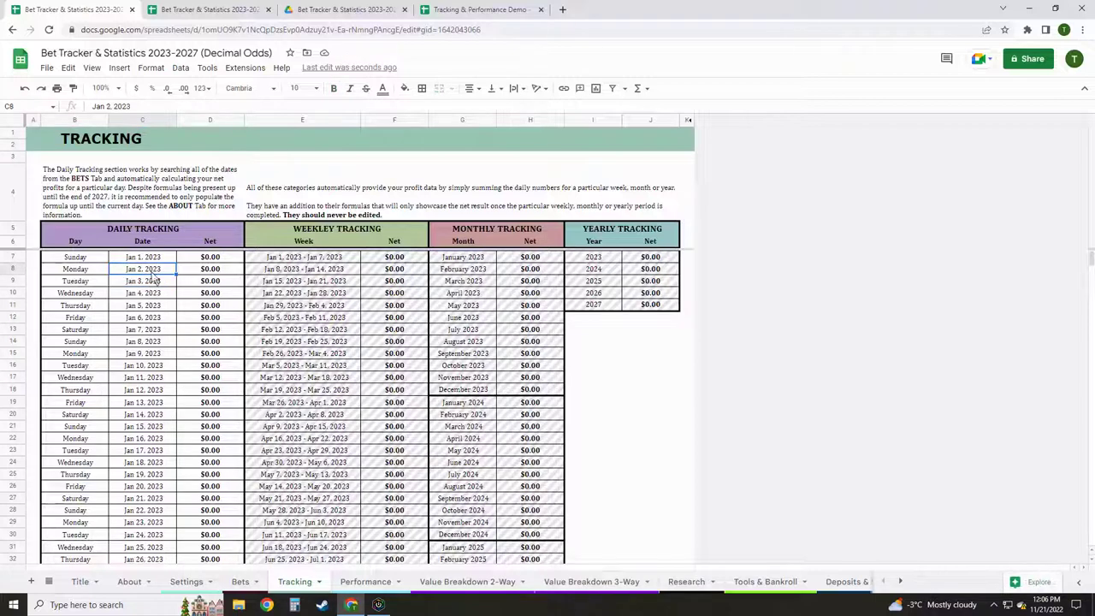
click(223, 271)
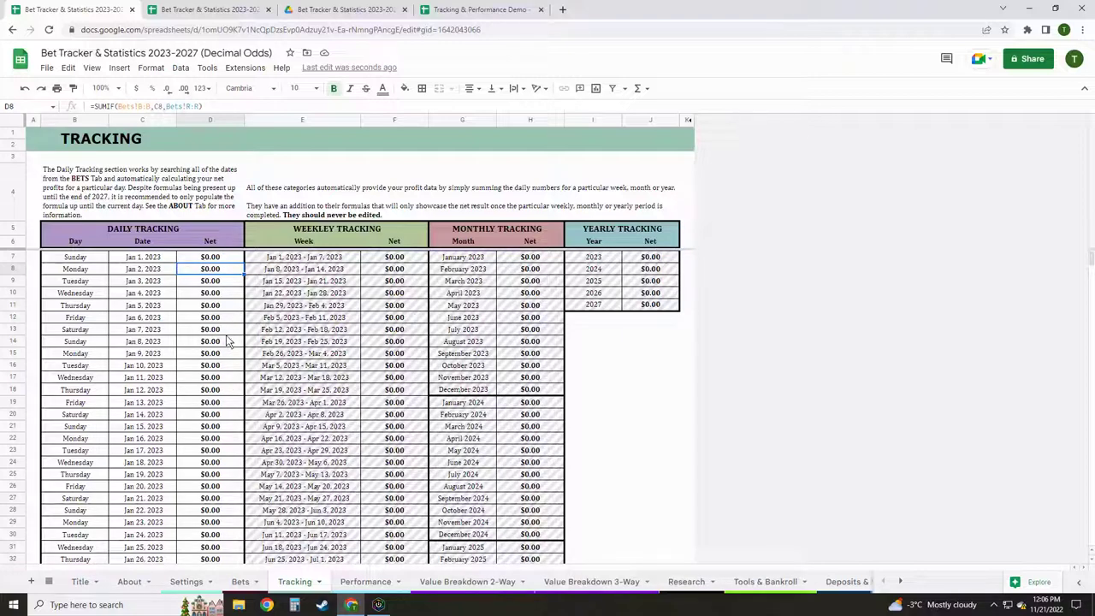
click(358, 319)
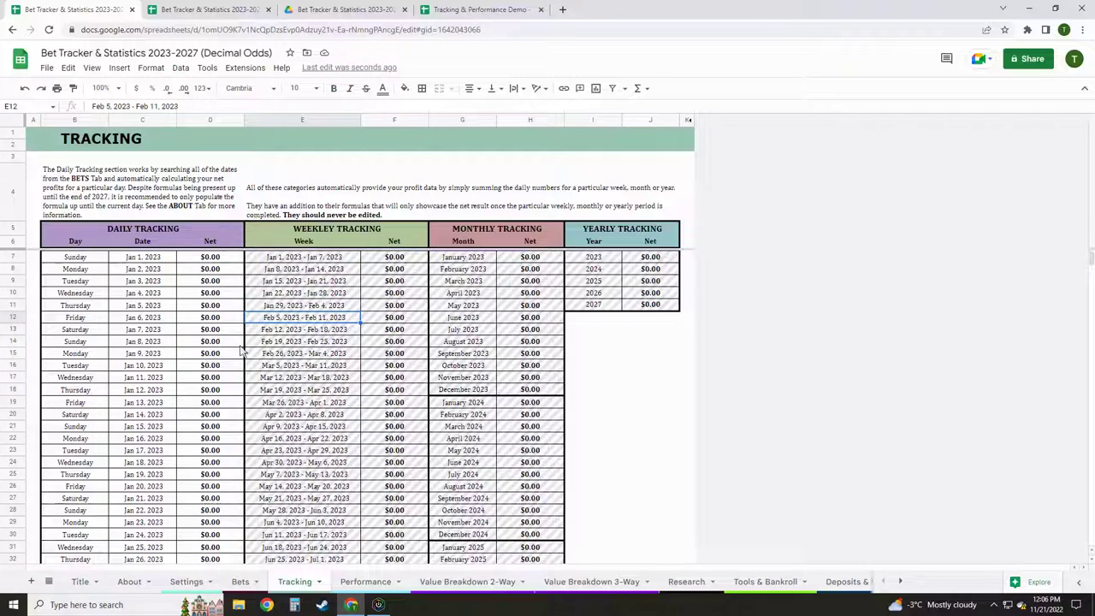
click(221, 307)
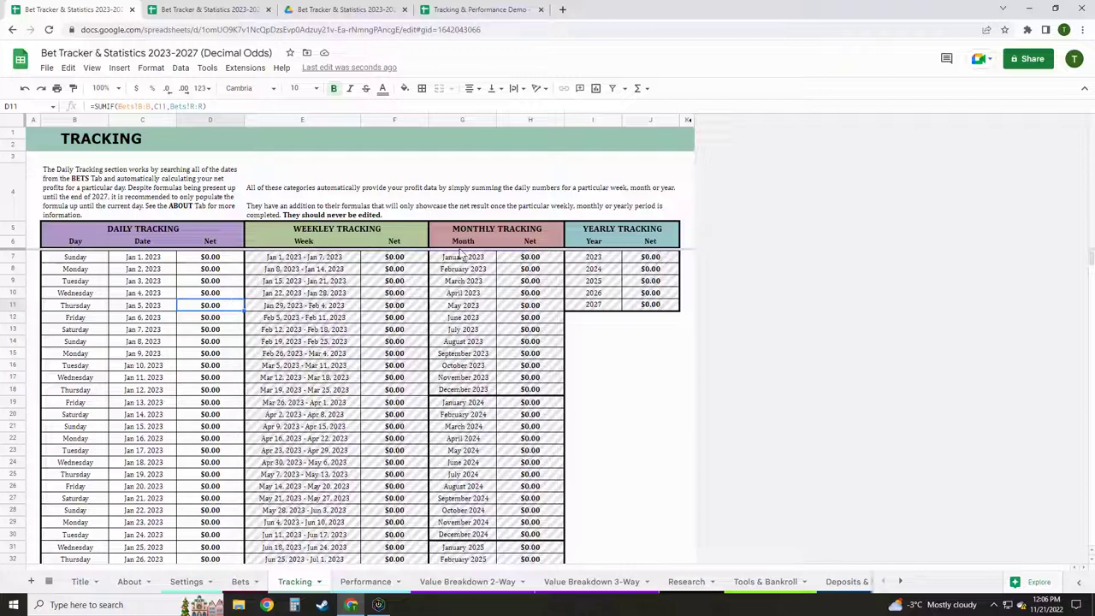
click(413, 272)
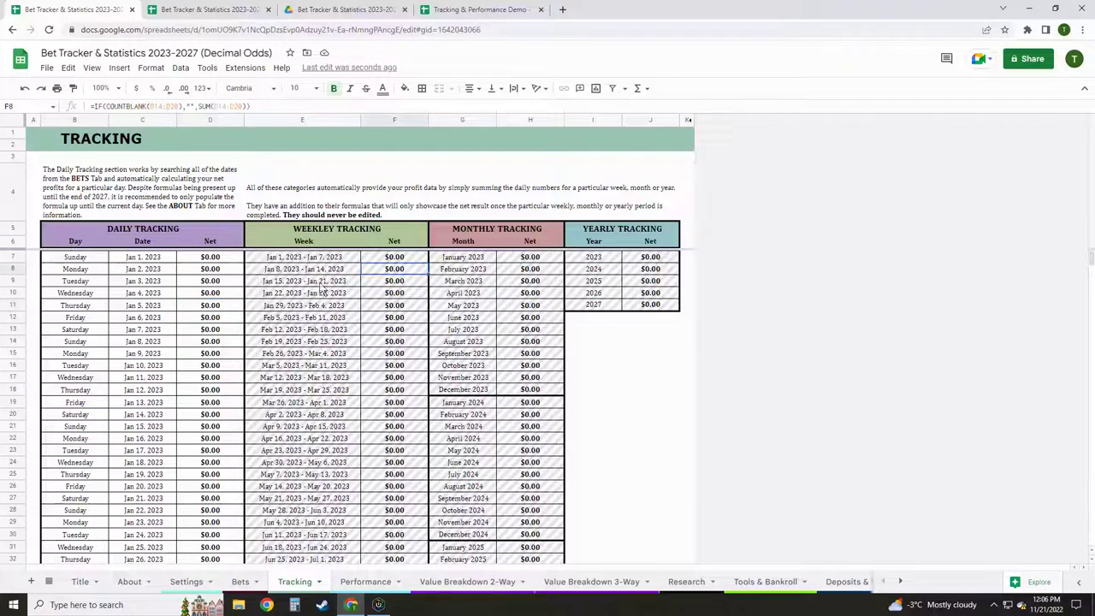
Delete the daily Net formula for Jan 3, 2023, check the first weekly, monthly and yearly Net cells, and undo the deletion.
click(227, 283)
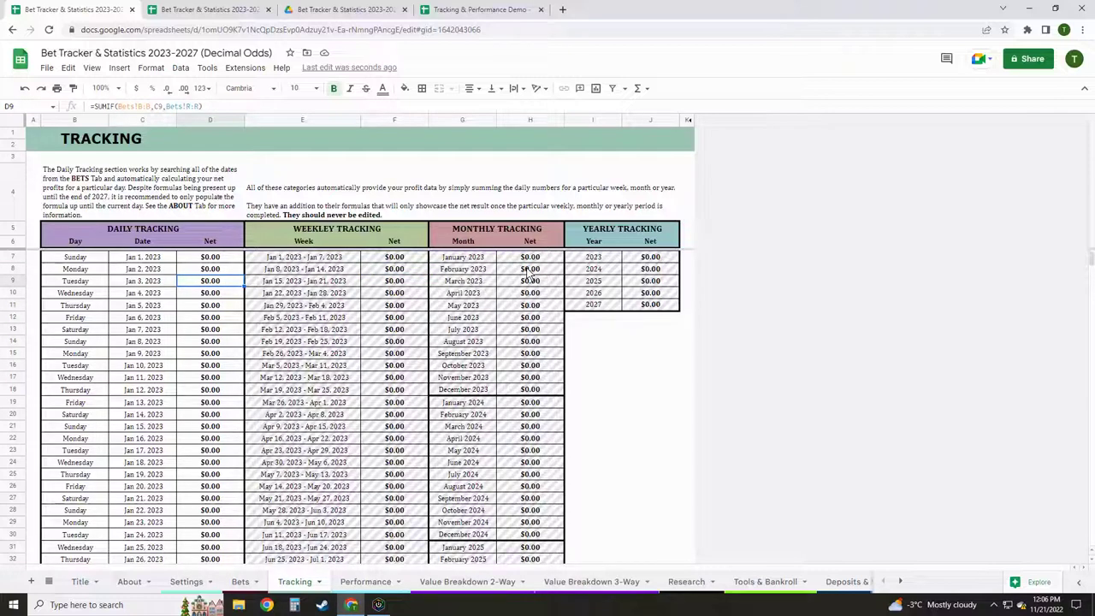
key(Delete)
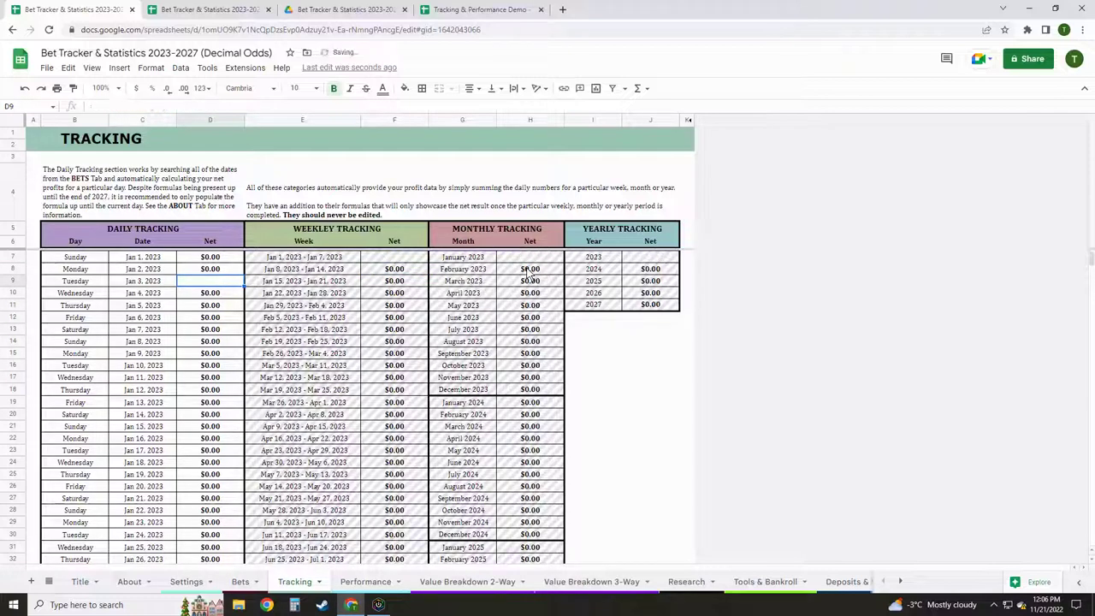
click(400, 258)
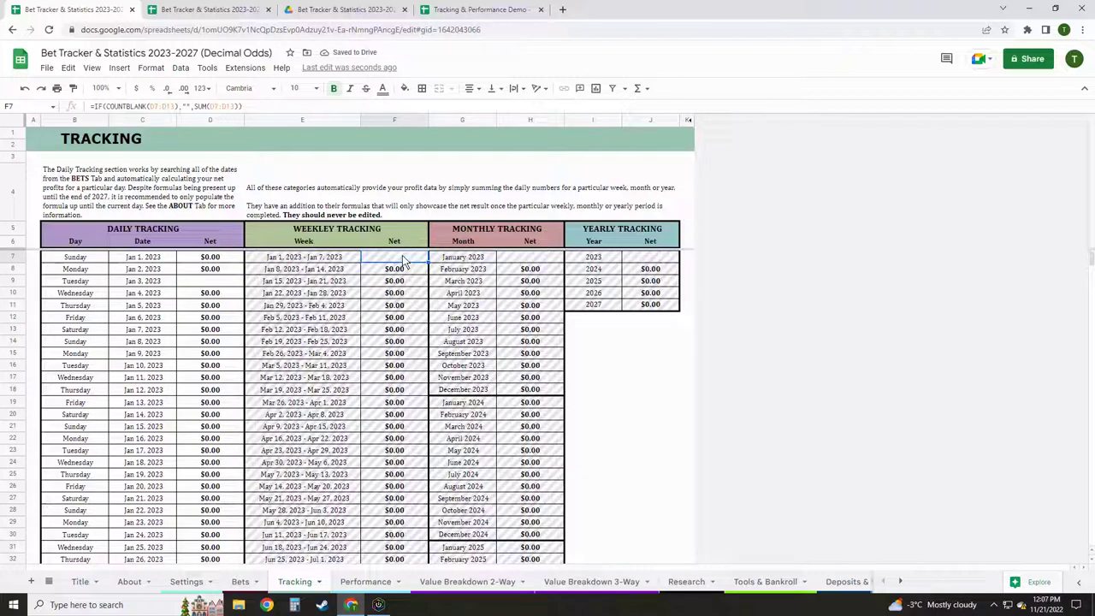
click(556, 258)
click(660, 259)
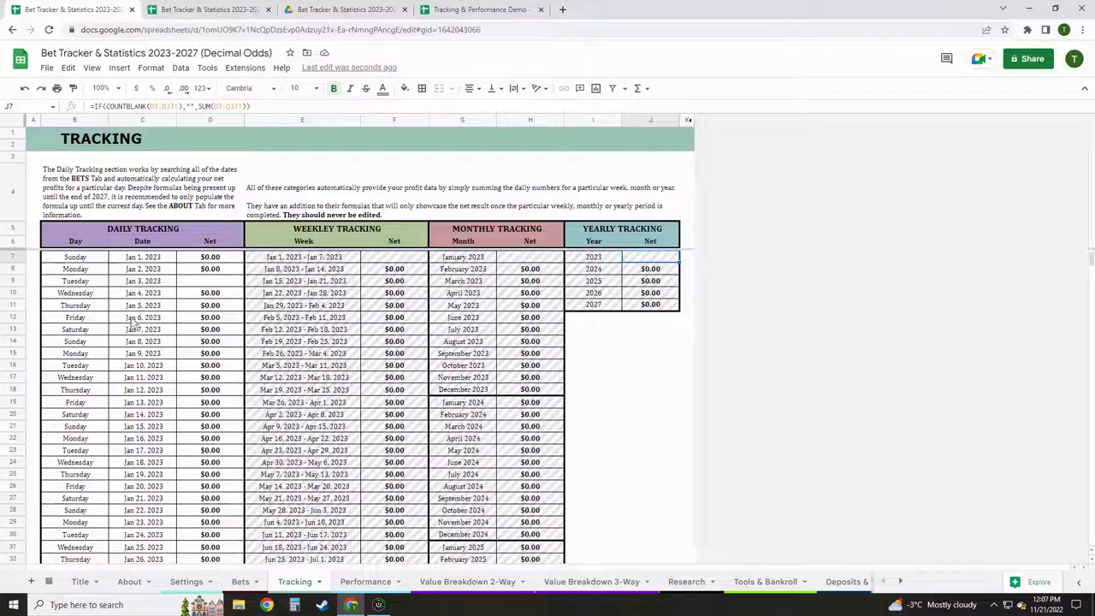
click(212, 283)
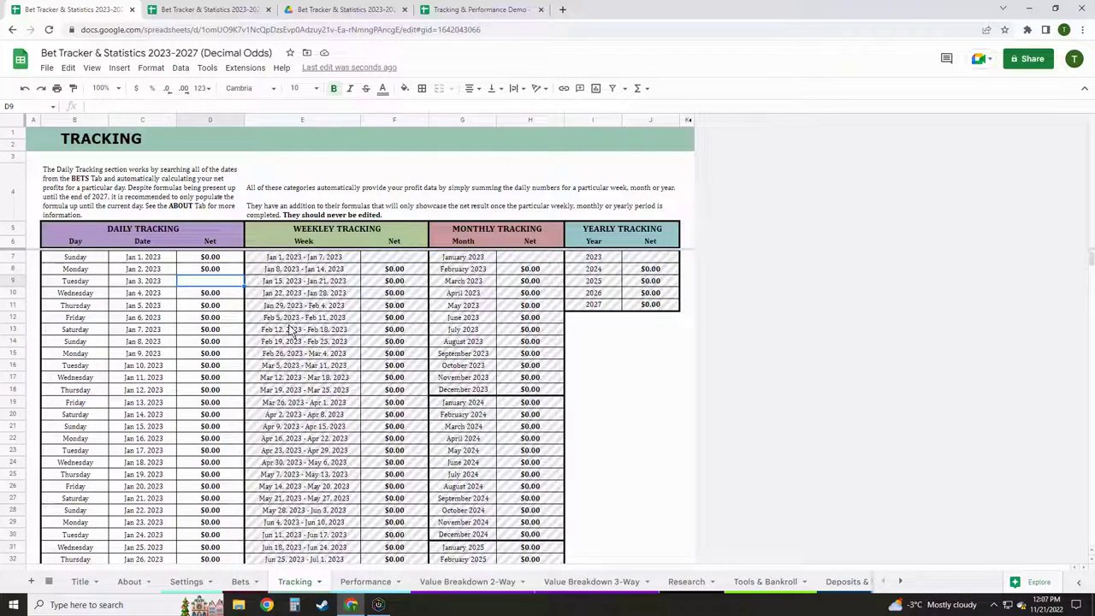
key(ctrl+z)
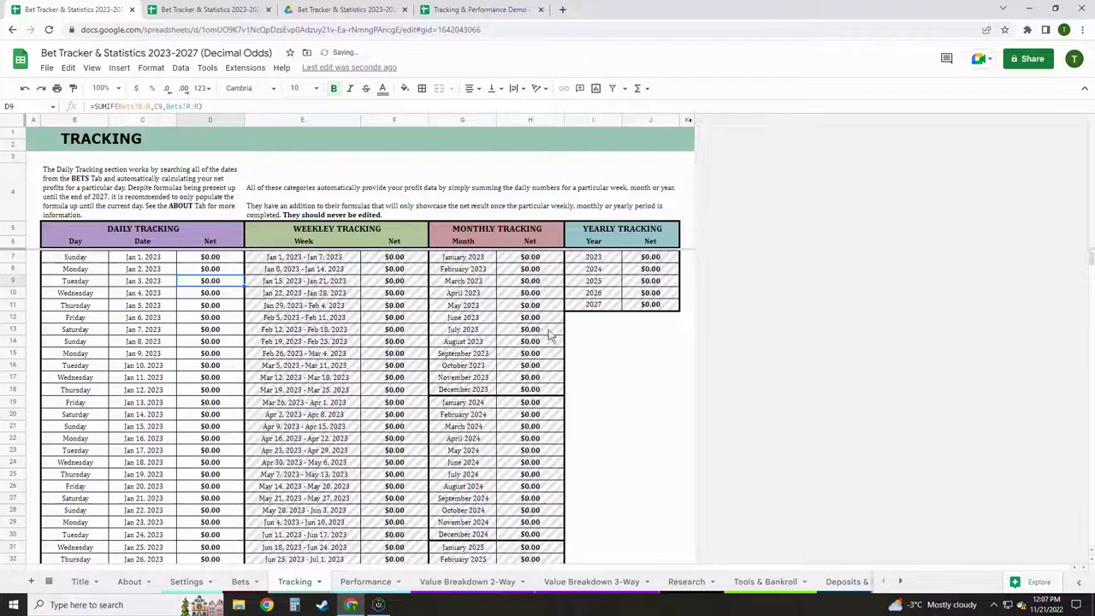
click(228, 318)
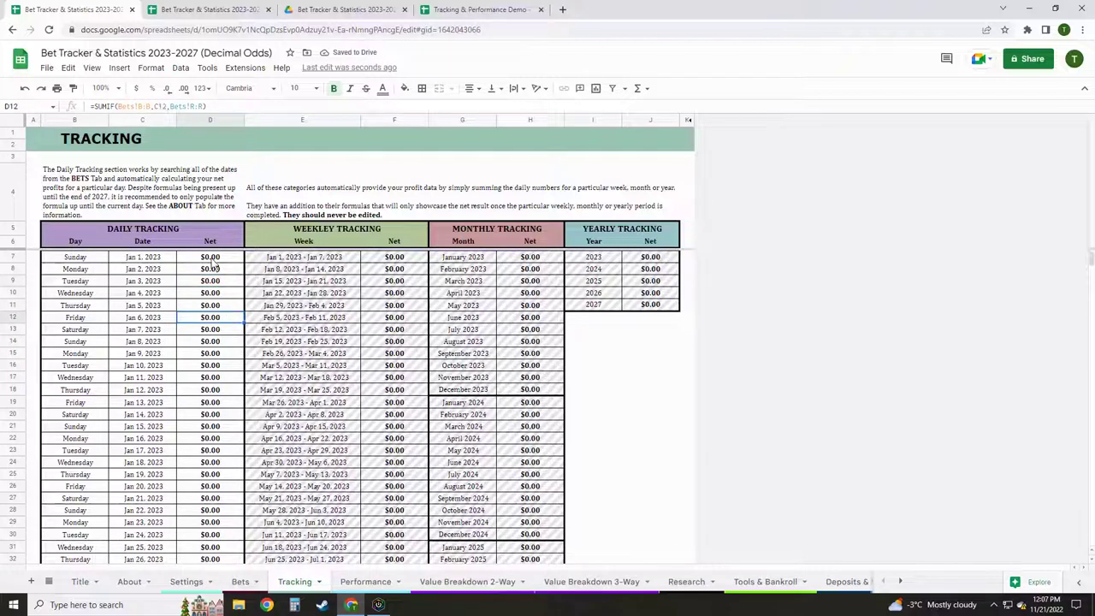
click(221, 355)
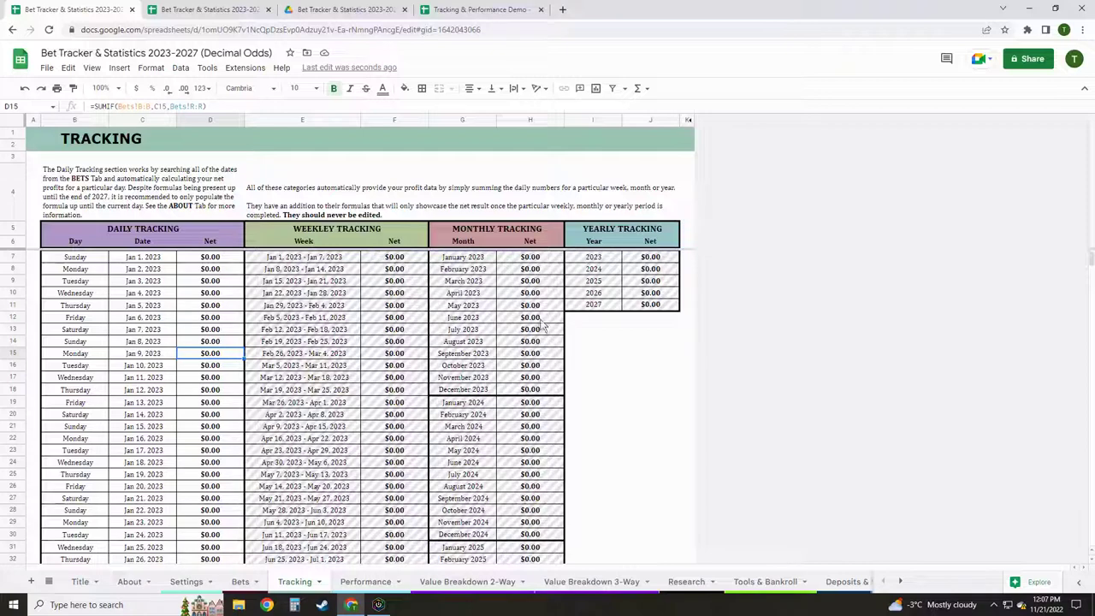
click(647, 362)
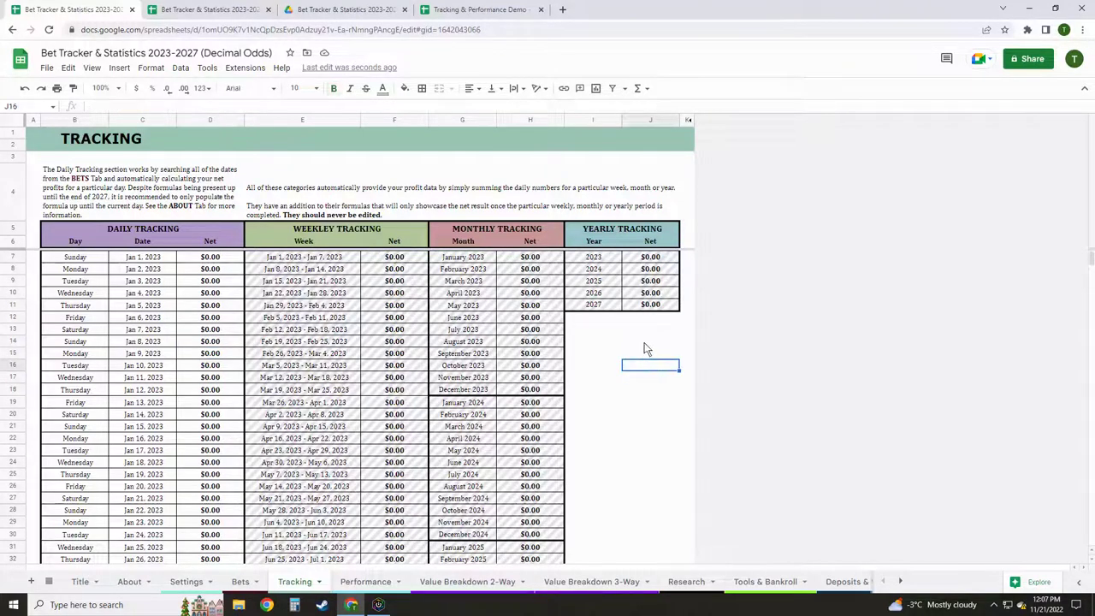
click(652, 344)
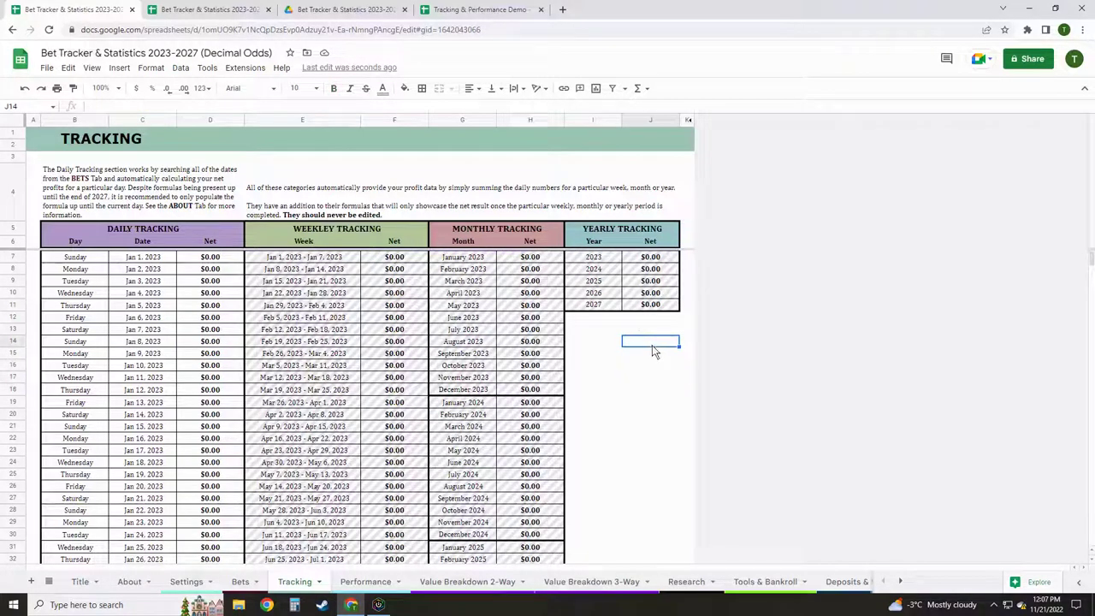
click(222, 284)
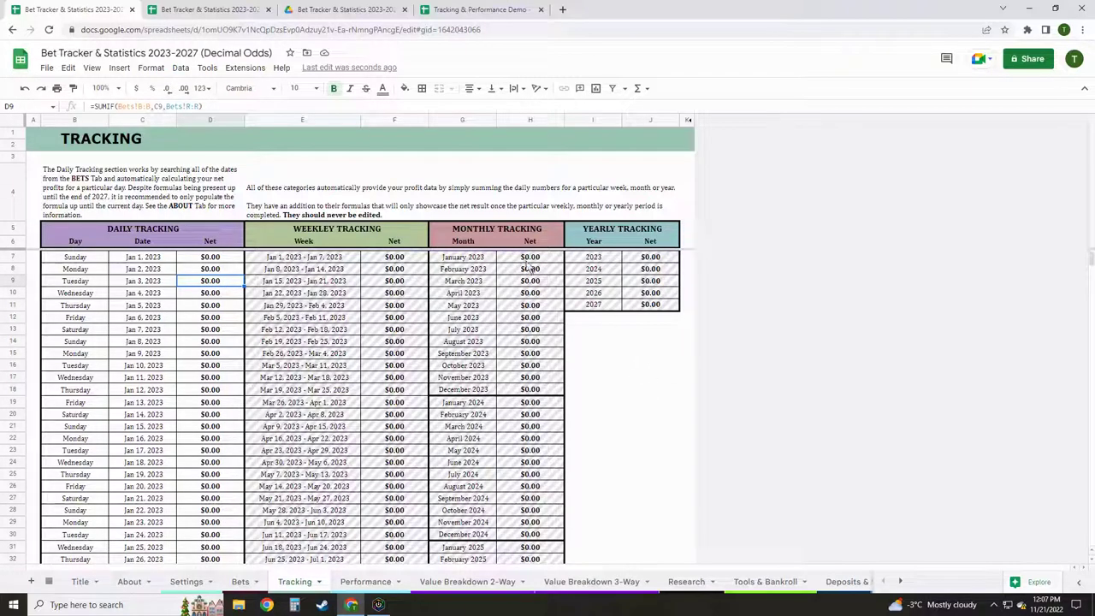
Delete the daily Net formulas from Jan 6, 2023 through Jan 1, 2028 (D12:D1833) and inspect the remaining formula for Jan 2, 2023.
click(219, 310)
scroll(220, 323, down, 2)
scroll(220, 334, up, 2)
click(216, 320)
drag(1089, 257, 1089, 539)
shift+click(243, 510)
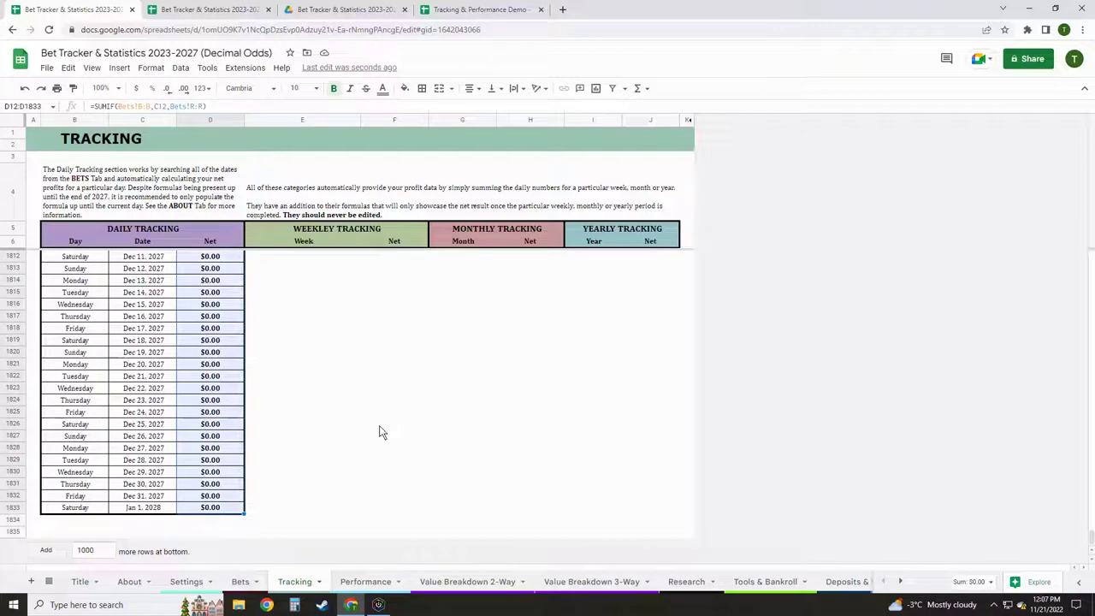
key(Delete)
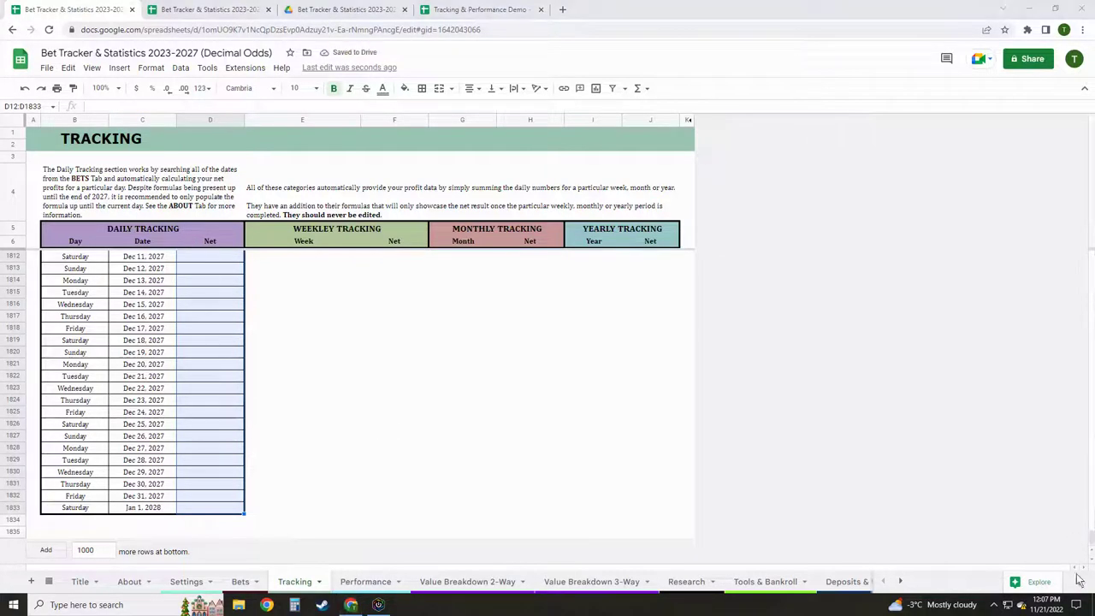
drag(1090, 541, 1090, 256)
click(214, 354)
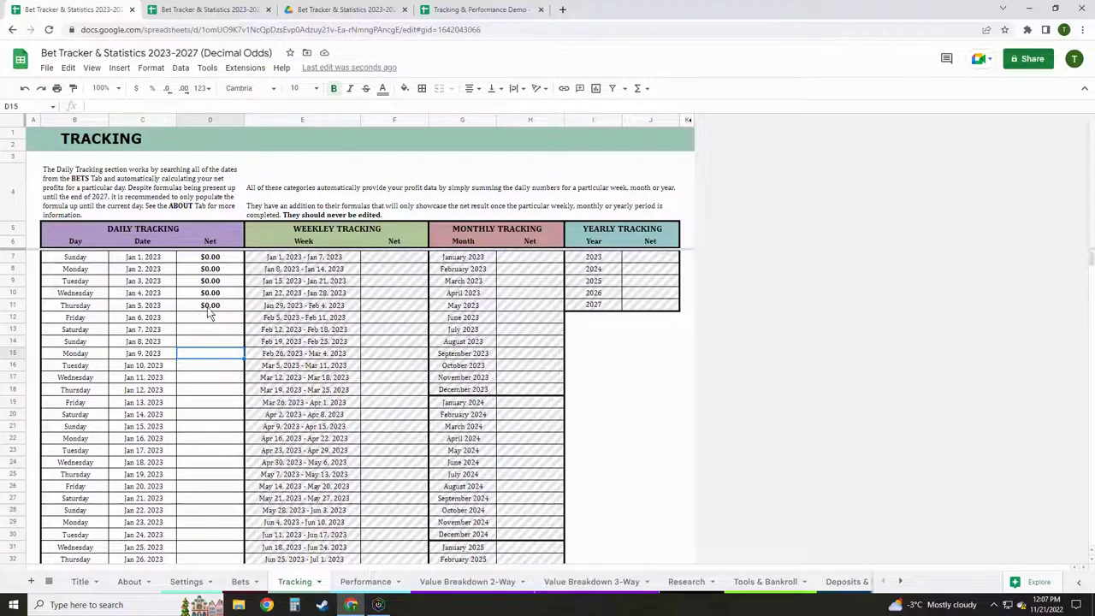
click(213, 270)
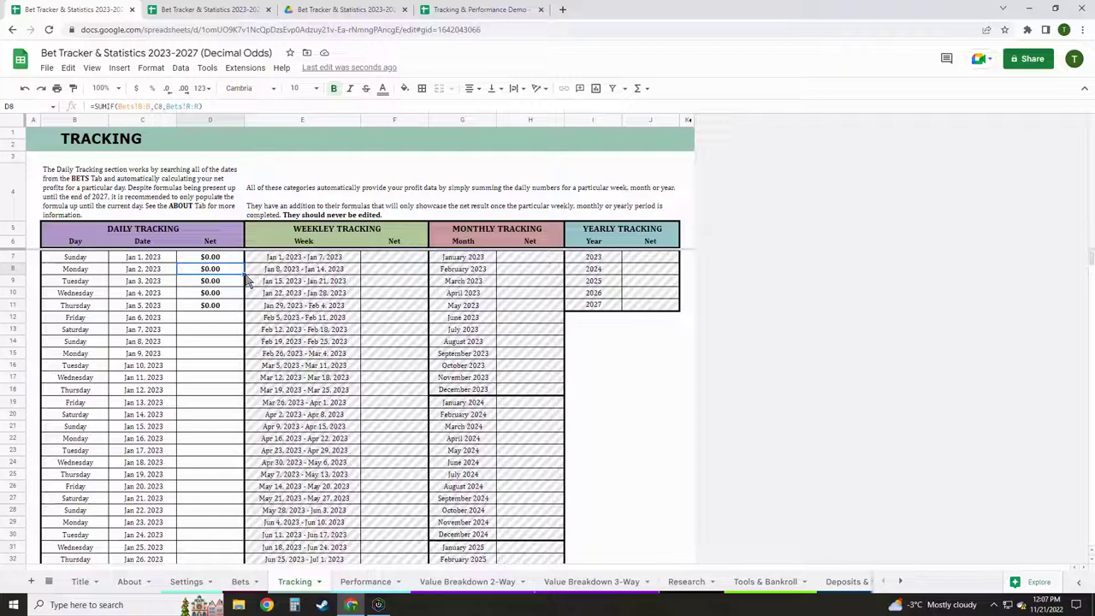
Fill the daily Net formula down through Jan 12, 2023 (D18) and inspect the newly filled cells against the empty ones below.
drag(246, 280, 224, 395)
click(224, 395)
click(209, 419)
click(213, 391)
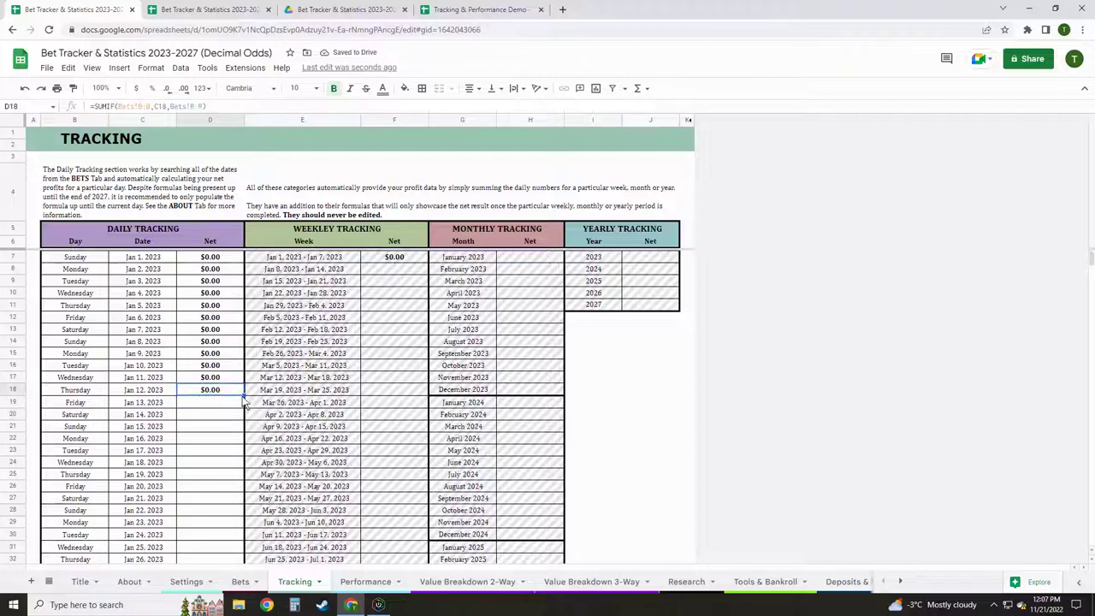
click(212, 419)
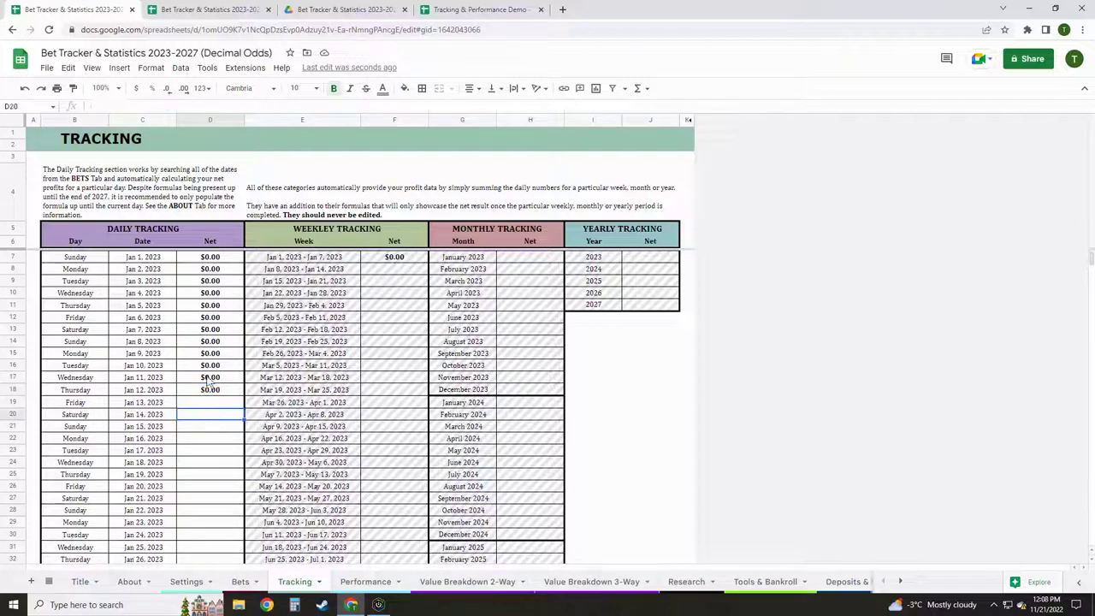
click(214, 391)
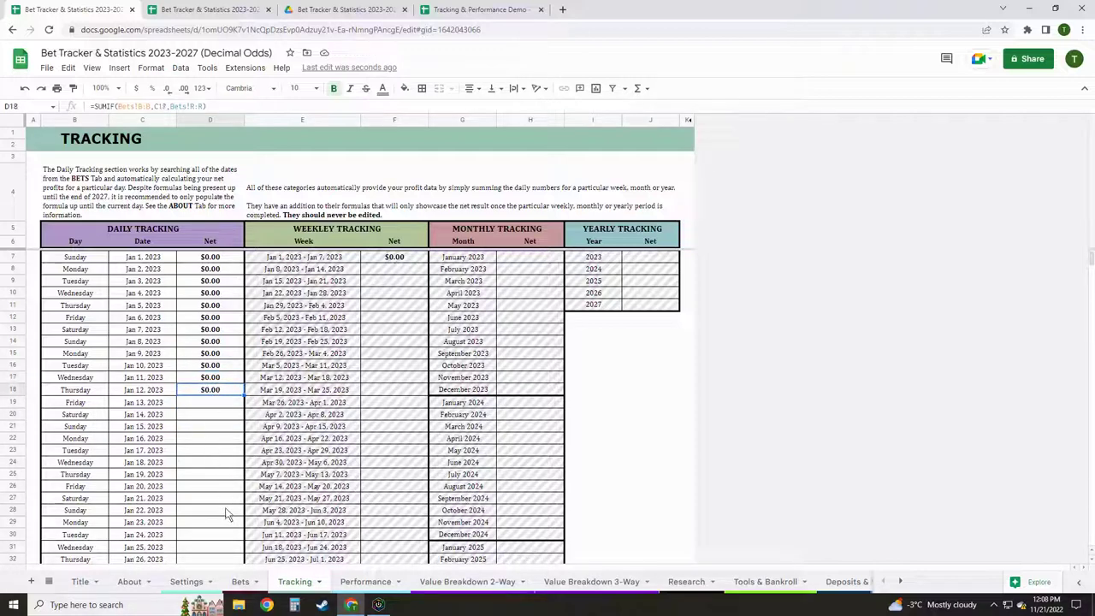
Undo the formula fill and the deletion of the daily Net formulas in D12:D1833.
key(ctrl+Return)
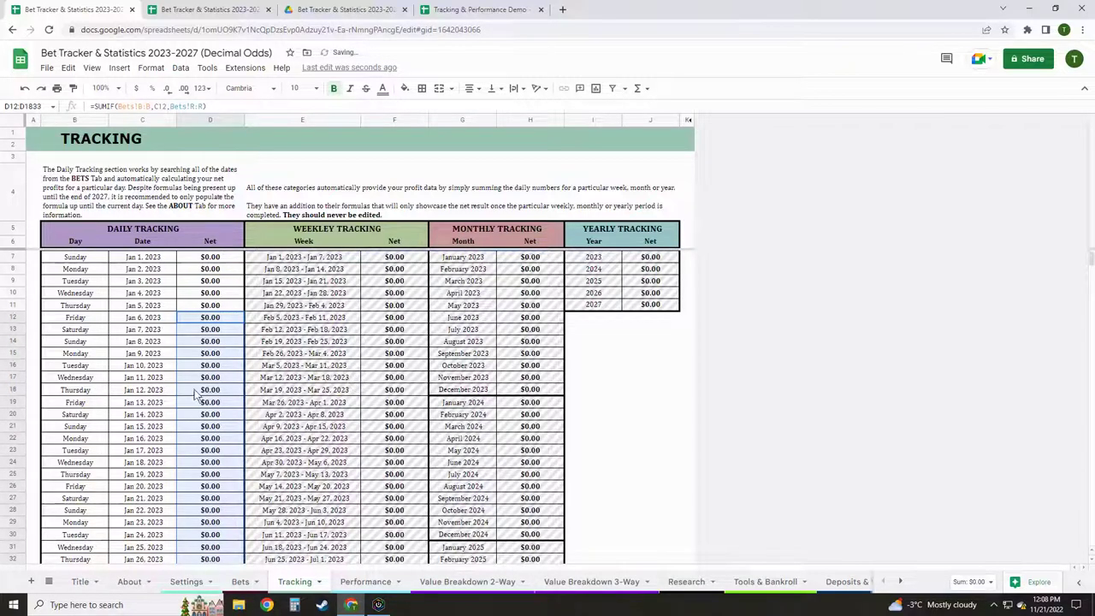
click(203, 381)
Switch to the Tracking & Performance Demo spreadsheet and compare its Performance tables with the lists on its Settings sheet.
click(375, 587)
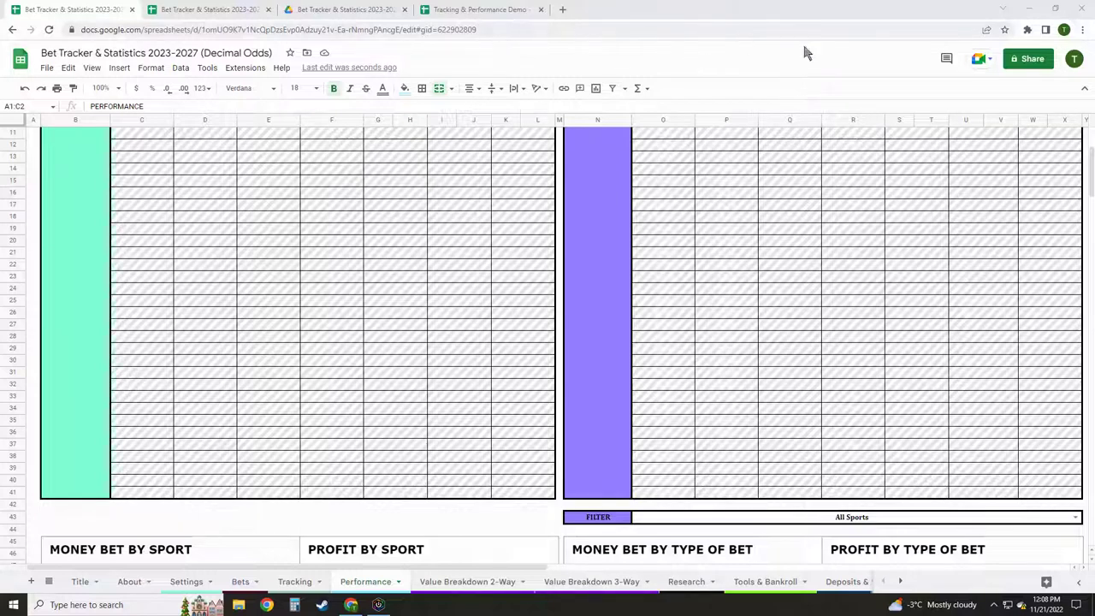
click(469, 10)
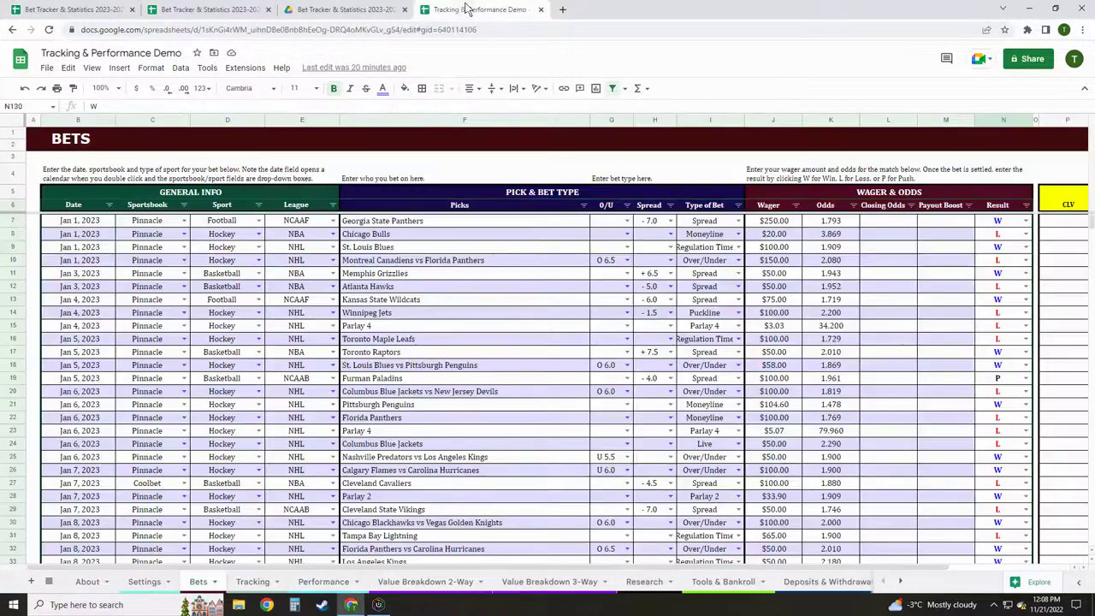
click(328, 587)
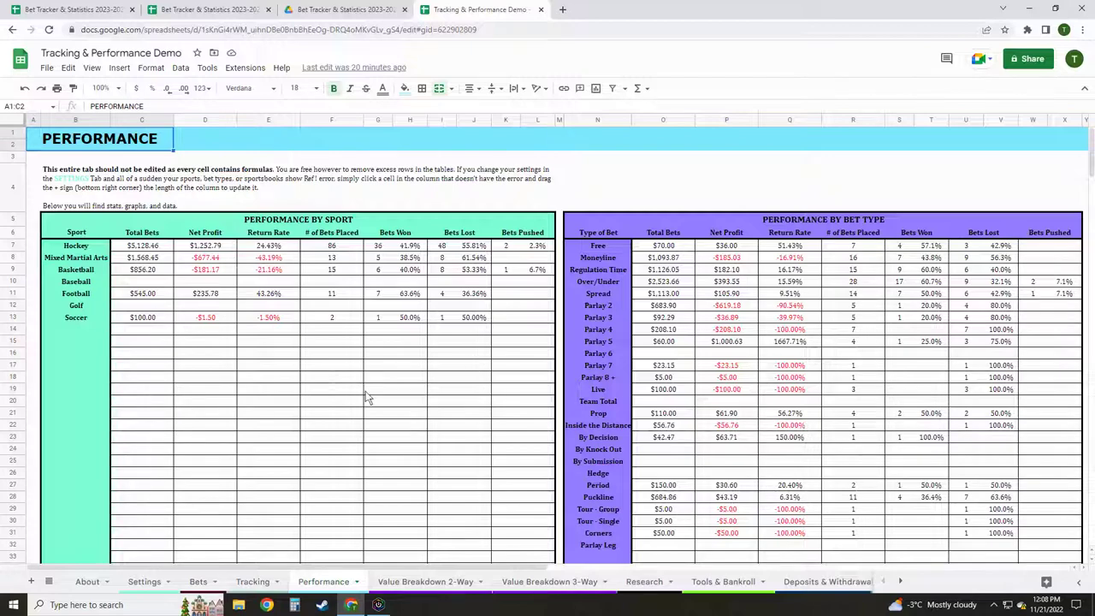
scroll(389, 394, down, 3)
scroll(387, 390, up, 3)
click(145, 582)
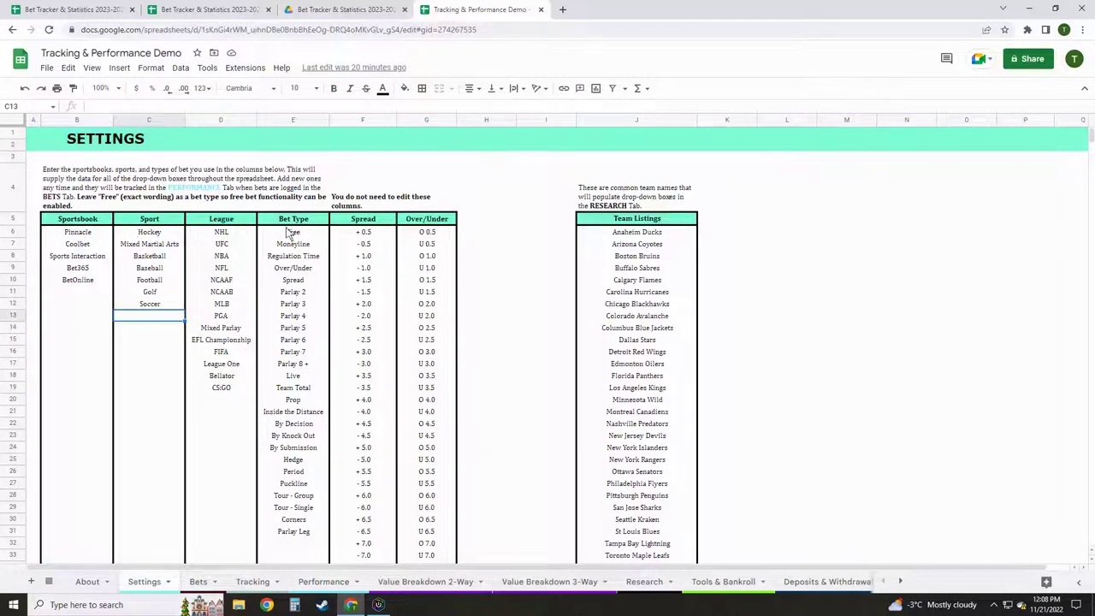
click(323, 582)
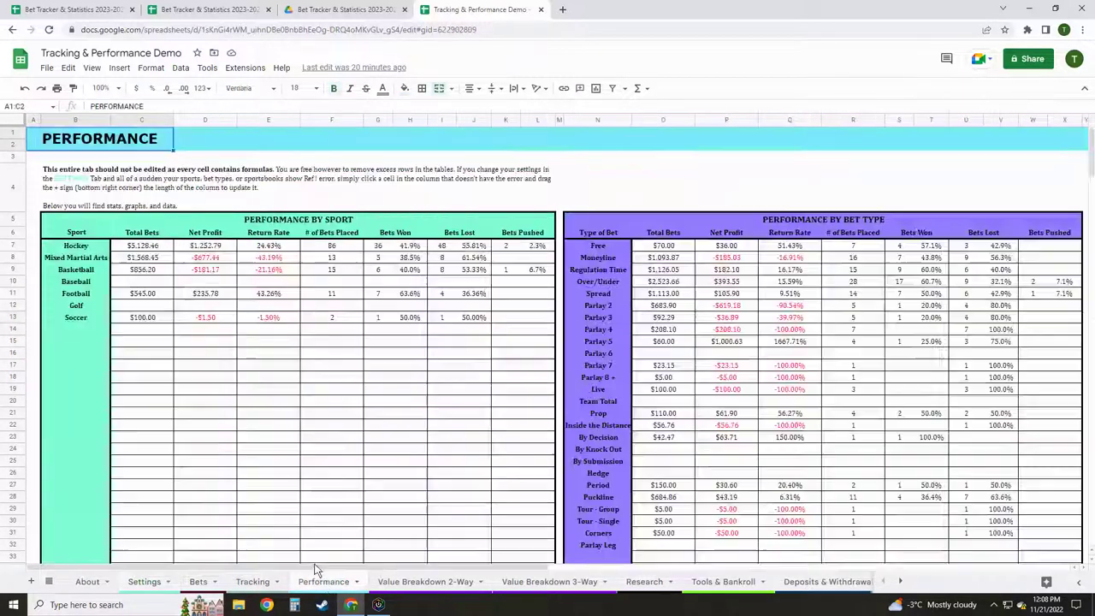
Examine the demo's sport and bet type pie charts, Overall Performance summary, Highlights and Lowlights, and Bankroll Growth charts.
drag(315, 566, 368, 566)
scroll(345, 427, down, 5)
scroll(345, 426, down, 2)
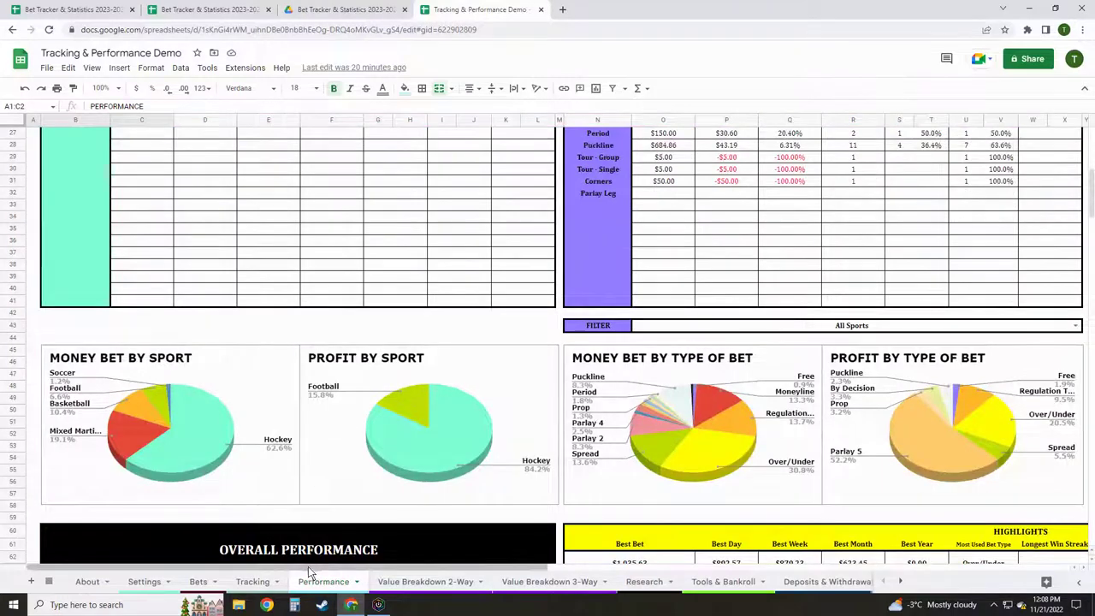
scroll(345, 428, down, 4)
scroll(342, 427, down, 3)
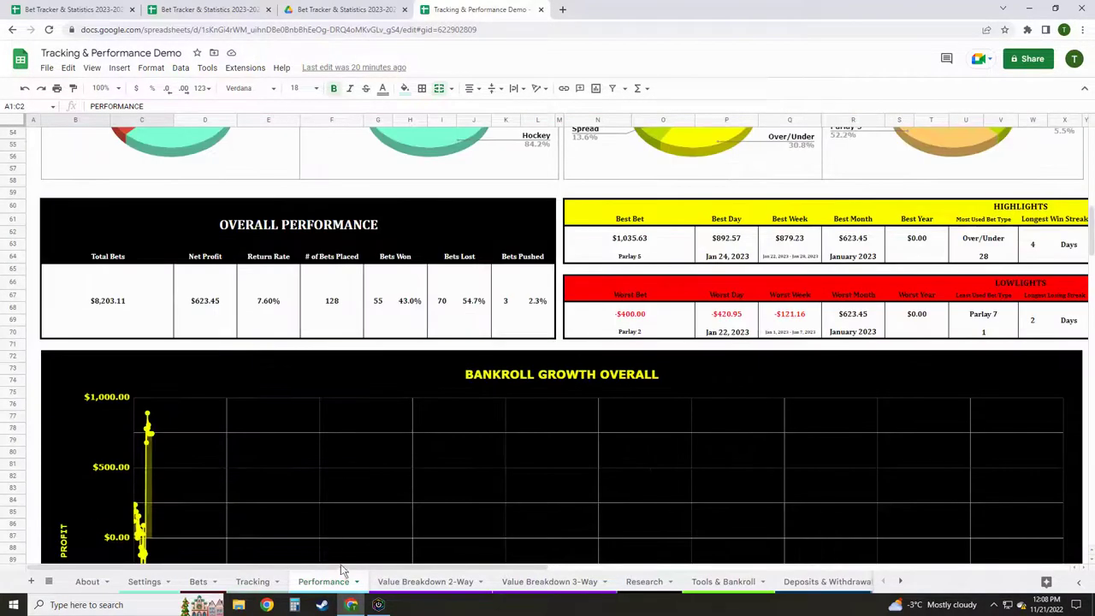
scroll(377, 497, down, 2)
scroll(377, 497, down, 3)
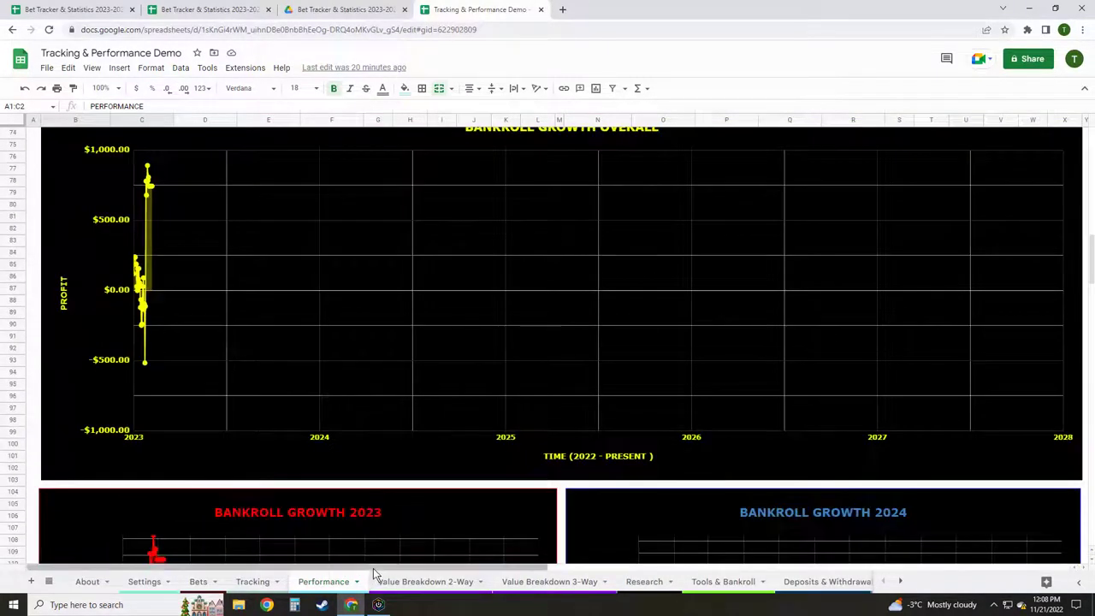
scroll(367, 513, down, 3)
Examine the demo's weekly and monthly profit charts and the Yearly Profit Comparison, and return to the performance tables.
drag(359, 562, 808, 492)
scroll(770, 439, up, 3)
scroll(769, 438, down, 10)
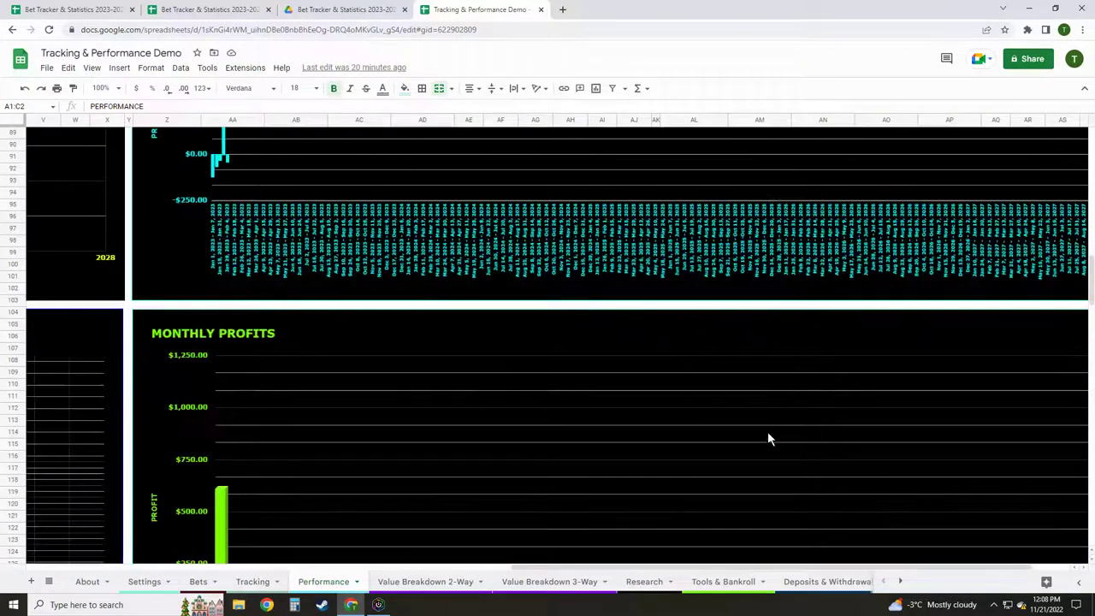
scroll(769, 439, down, 2)
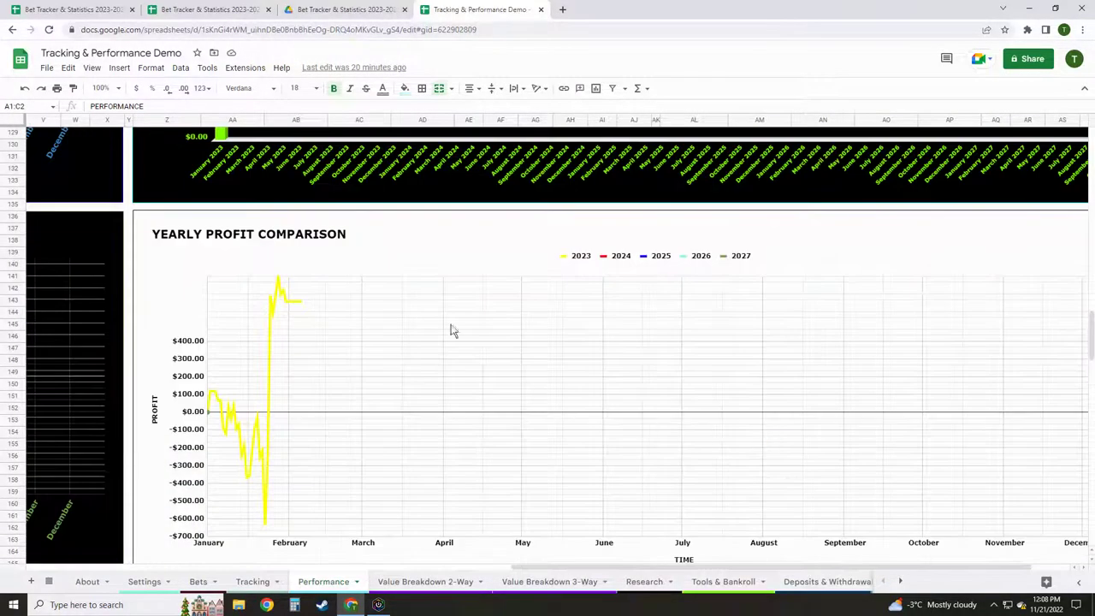
scroll(626, 448, up, 10)
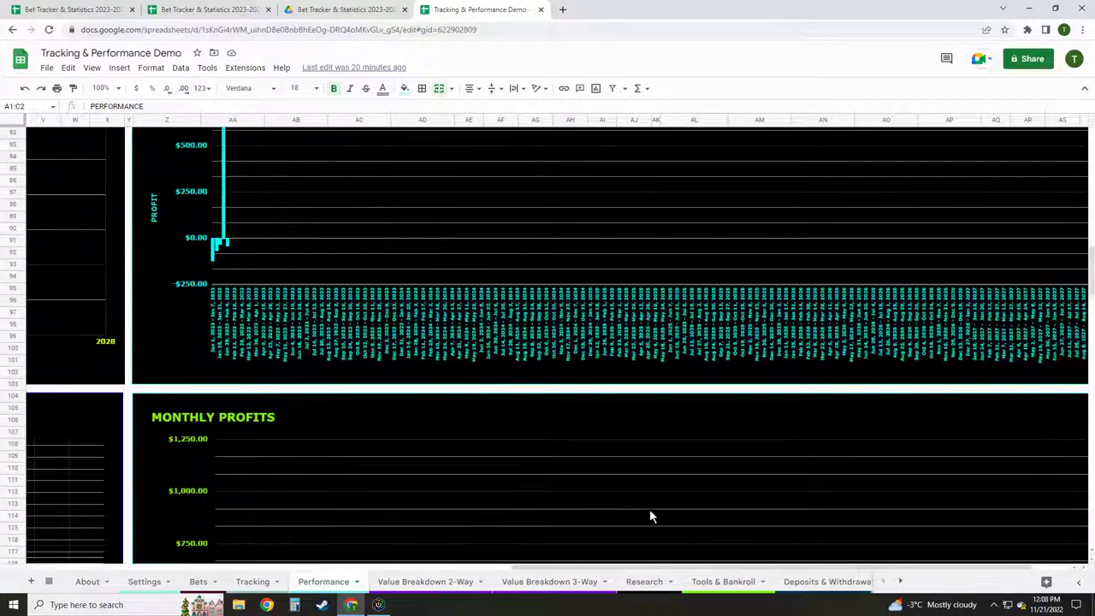
scroll(669, 539, up, 15)
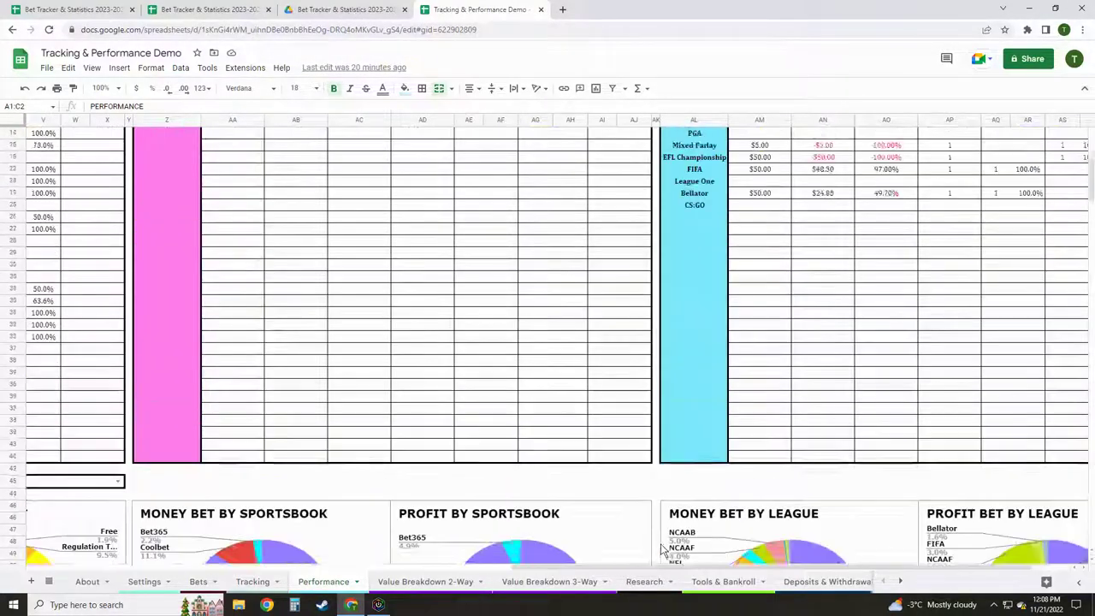
Filter the demo's Performance by Bet Type table to NHL and examine the filtered table and pie charts.
drag(625, 574, 399, 576)
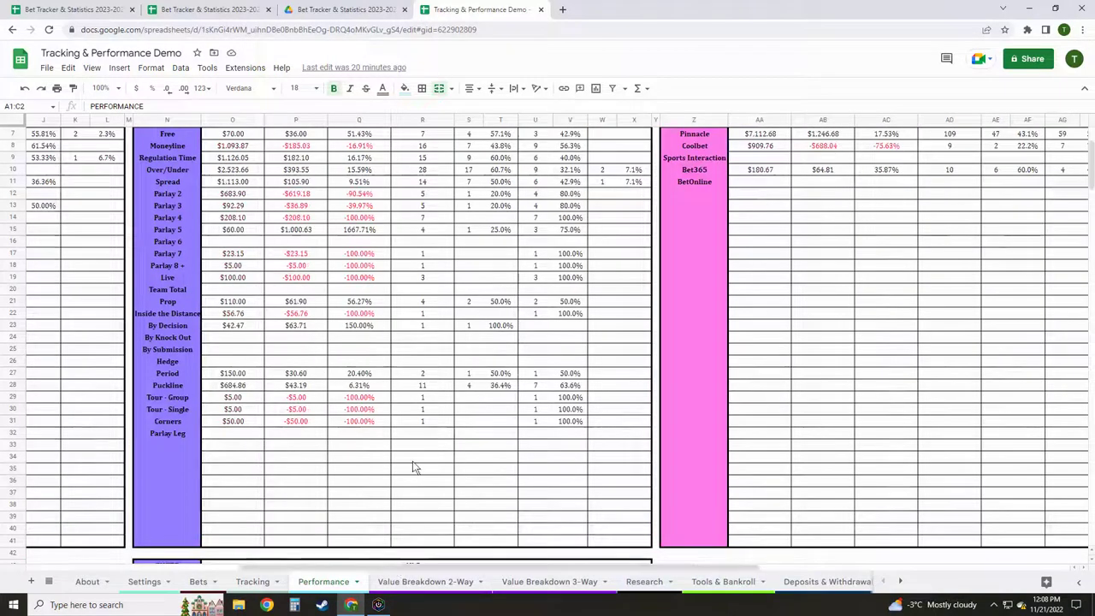
scroll(412, 467, up, 3)
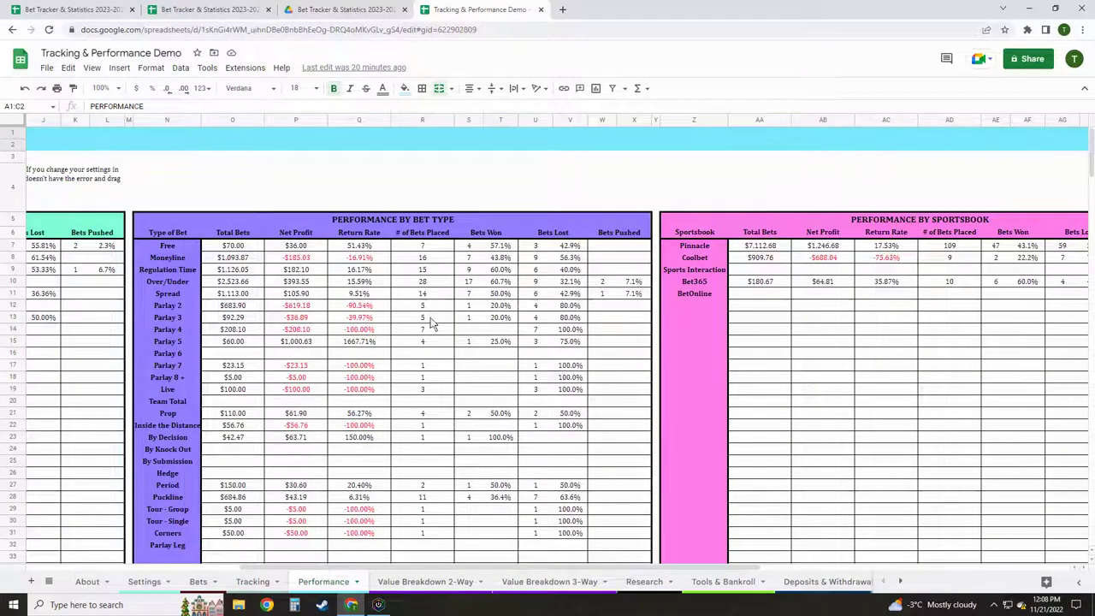
scroll(432, 323, down, 4)
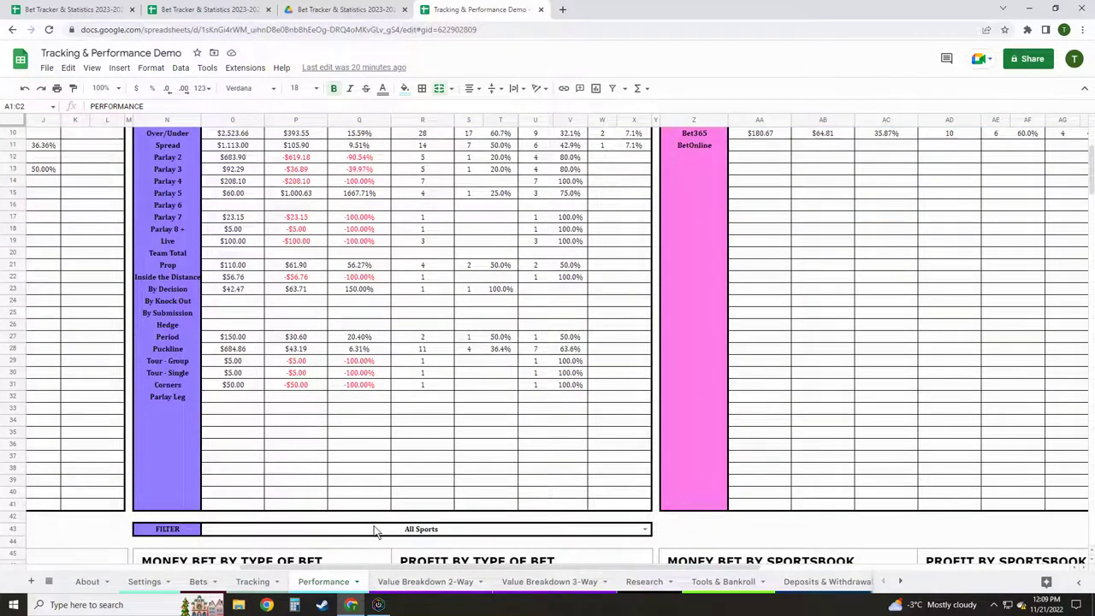
click(646, 529)
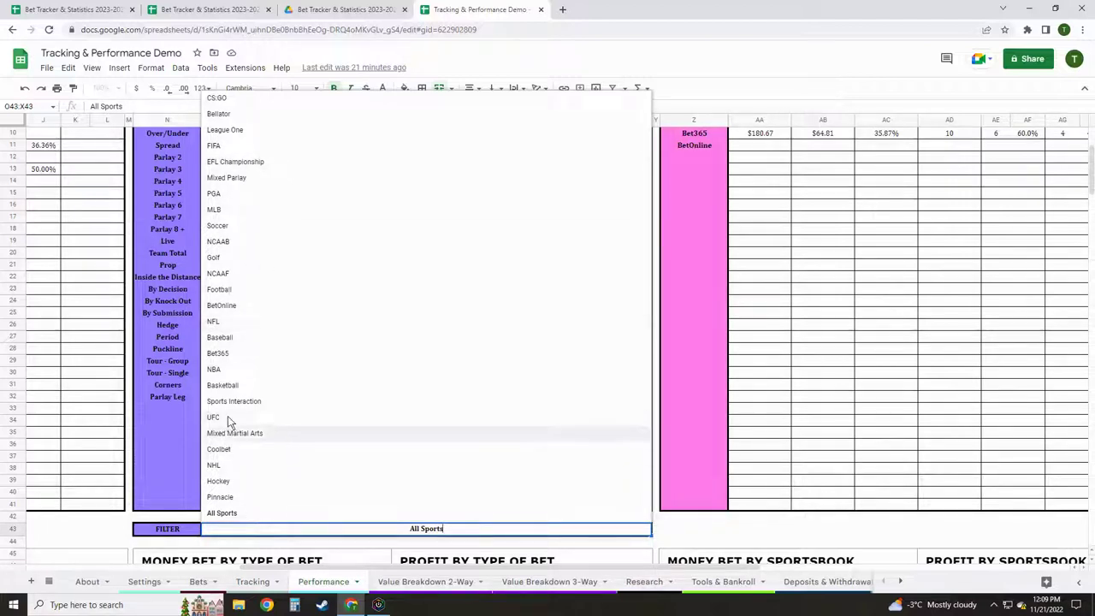
click(227, 466)
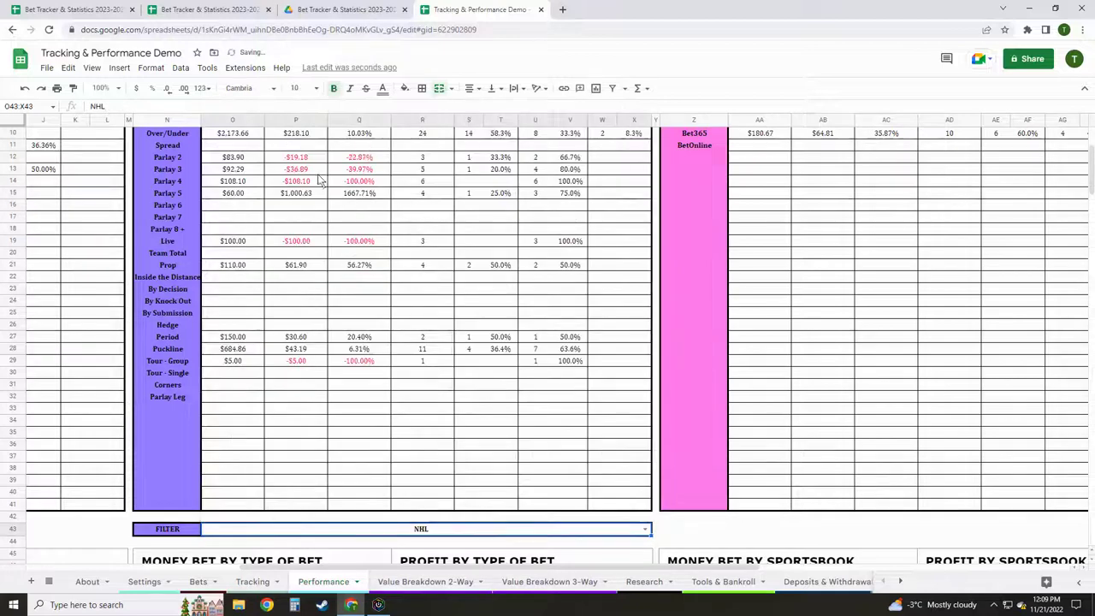
scroll(419, 328, down, 3)
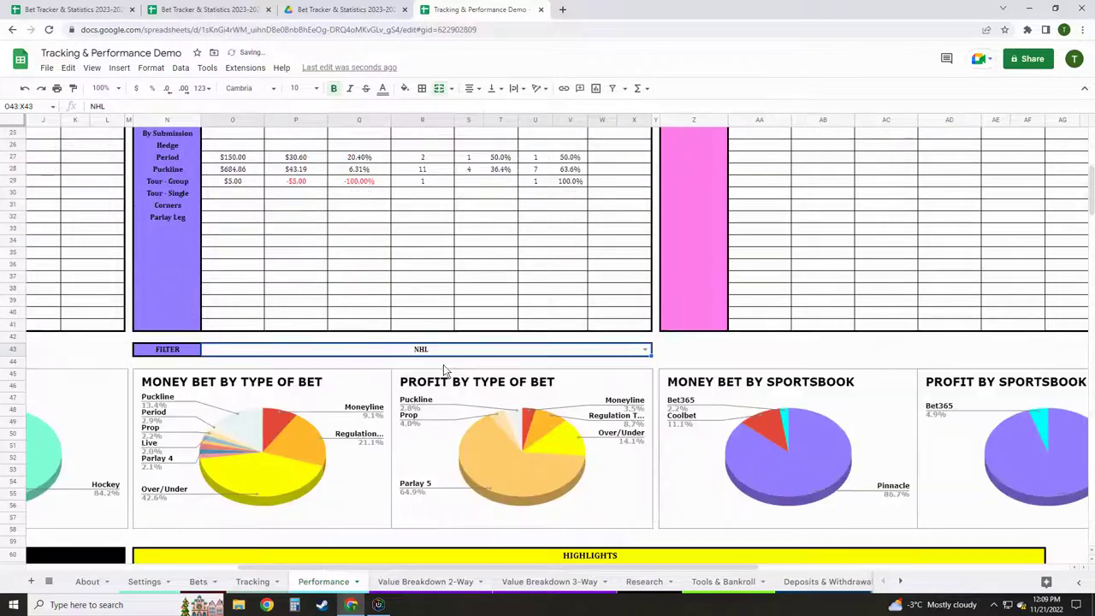
Switch the bet type filter to UFC, check the charts, and reset the filter to All Sports.
click(645, 353)
click(317, 446)
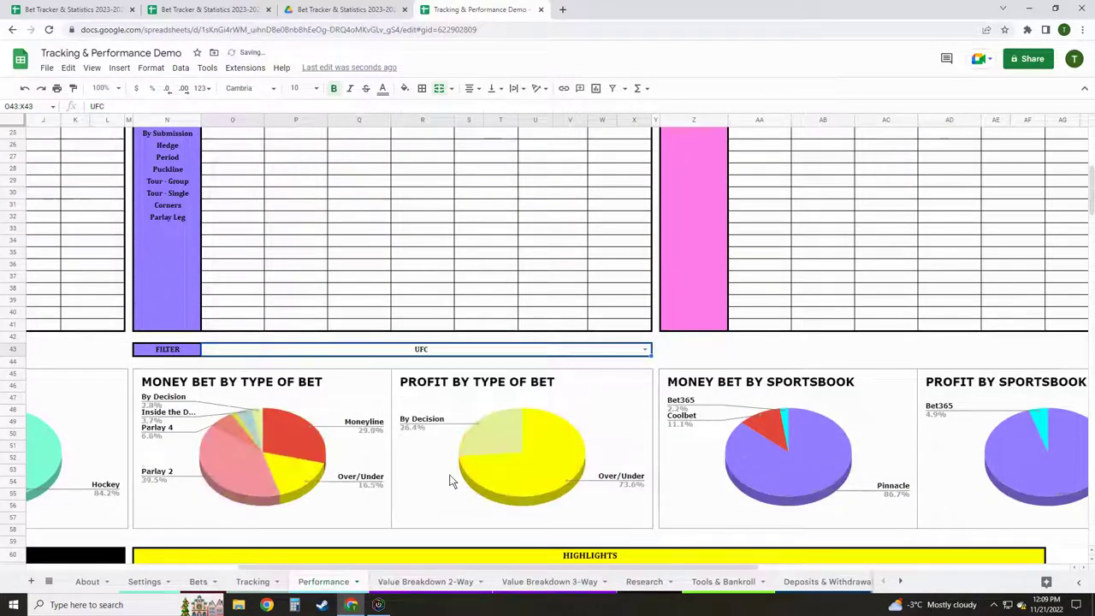
click(645, 352)
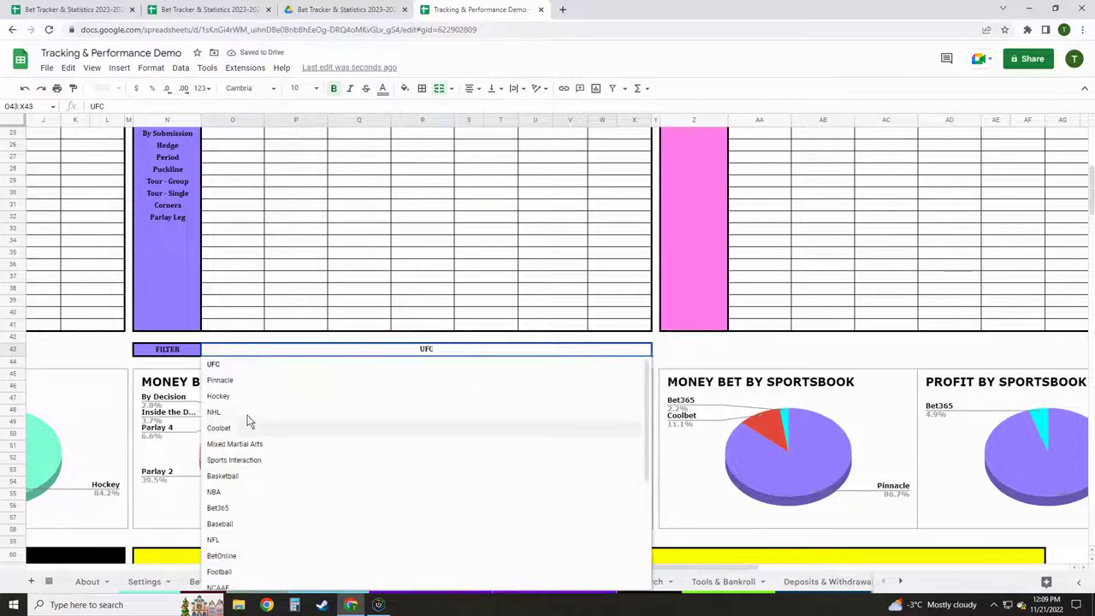
click(221, 581)
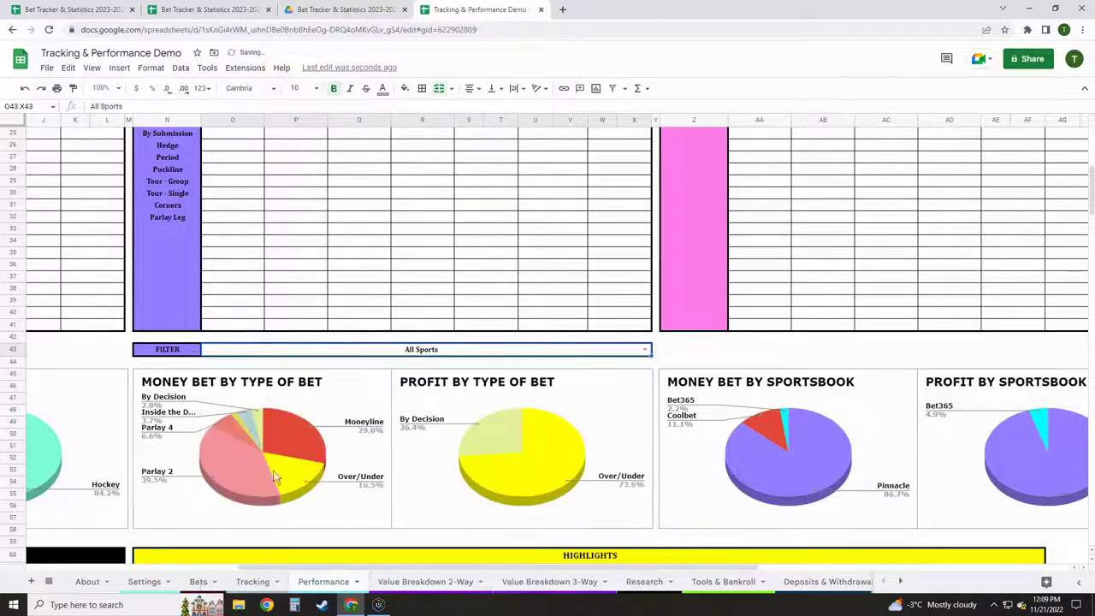
scroll(360, 402, up, 8)
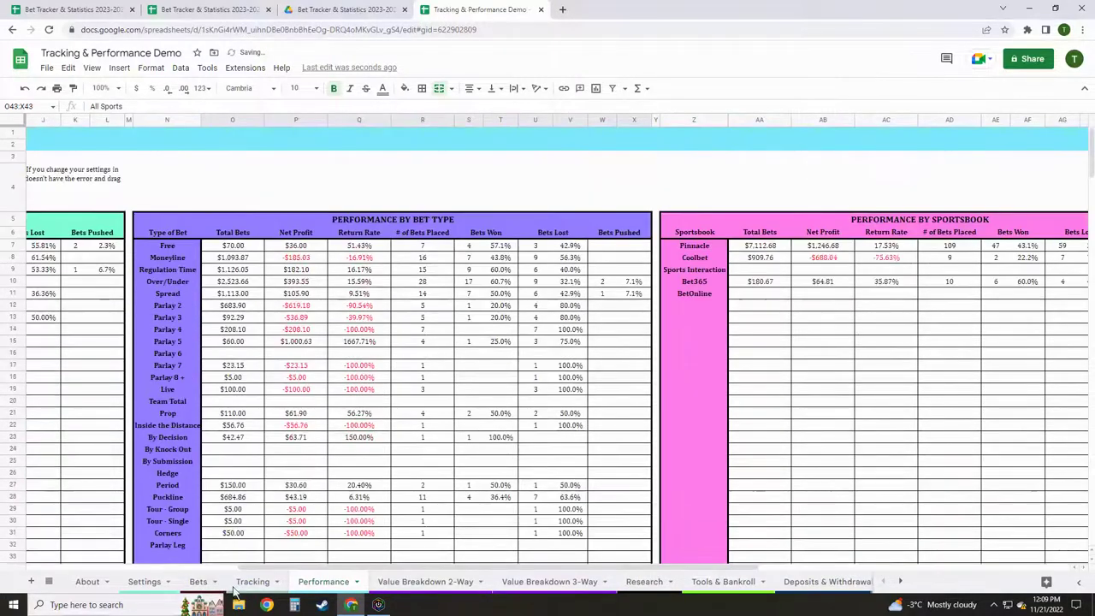
Return to the Bet Tracker & Statistics 2023-2027 (Decimal Odds) spreadsheet and examine the sport and bet type tables on its Performance sheet.
click(89, 9)
click(344, 582)
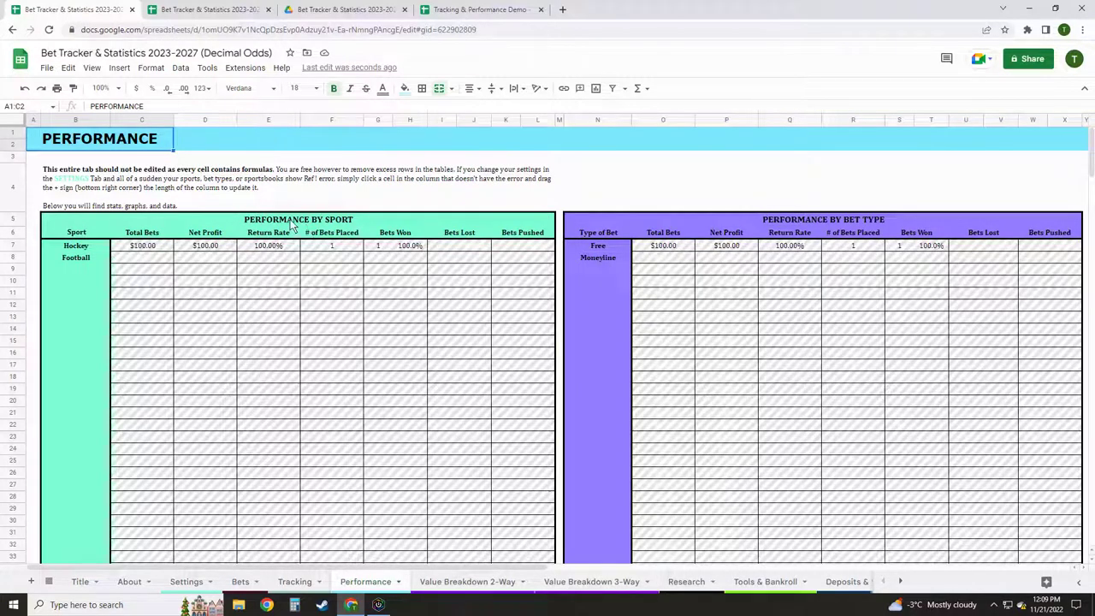
mouse_move(282, 567)
mouse_down()
mouse_move(850, 579)
mouse_move(283, 571)
mouse_up()
Rename the Sport column header on the Settings sheet to "Tipsters" and look over the entries beneath it.
click(196, 581)
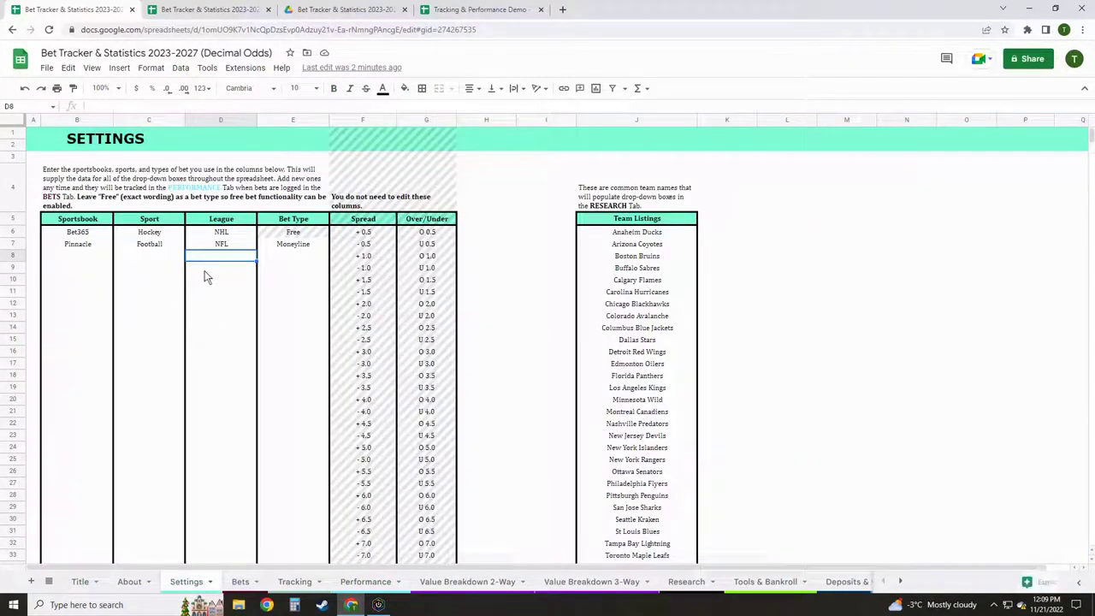
click(158, 224)
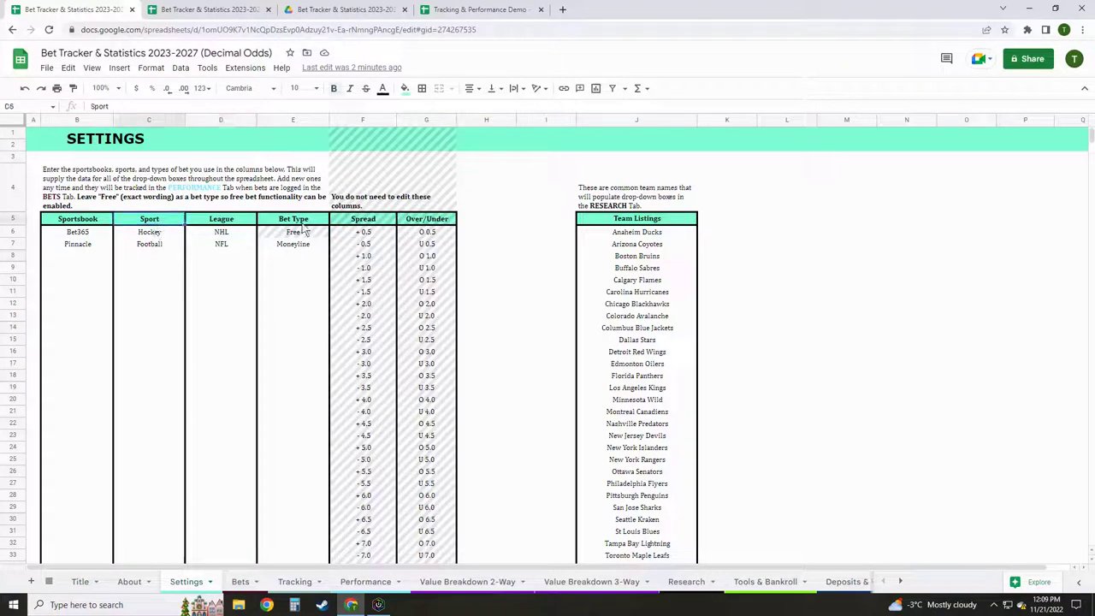
text(Tipsters)
key(Return)
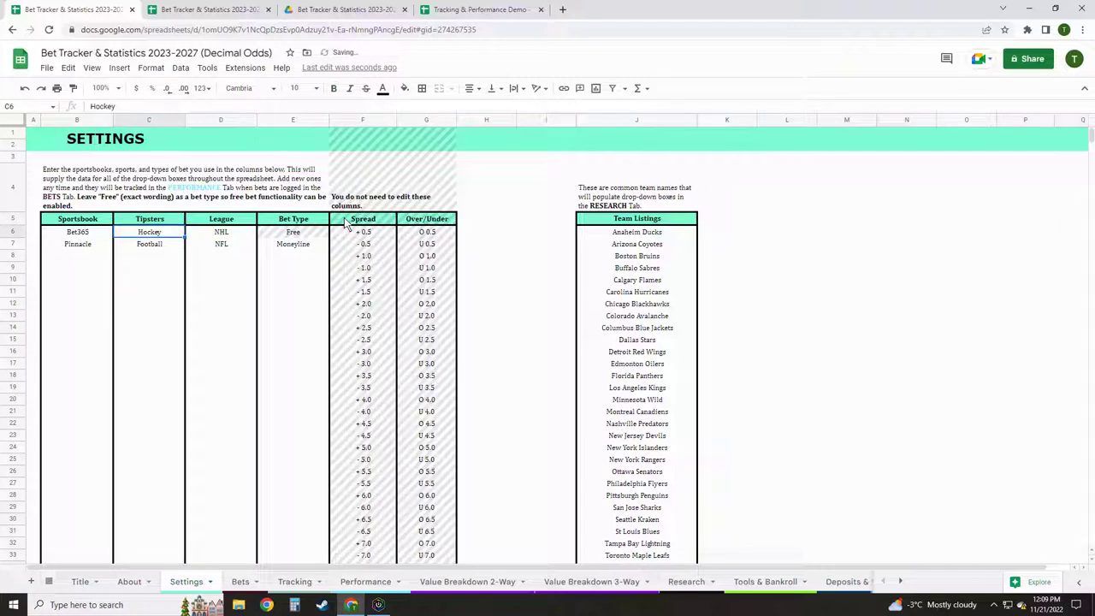
key(Down)
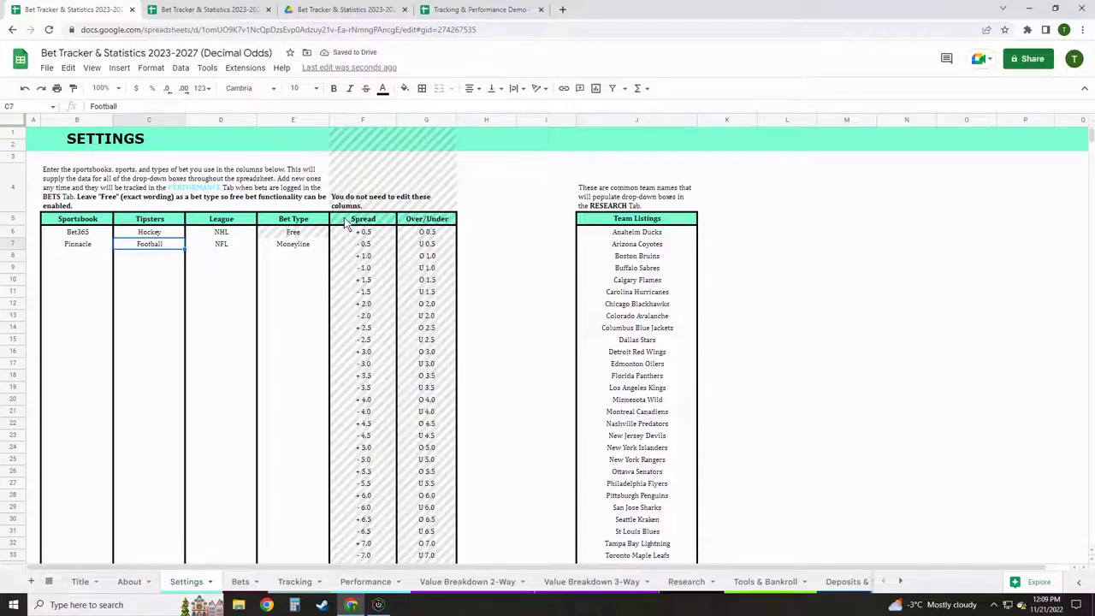
Change the header in C5 back to "Sport".
key(Up)
key(Up)
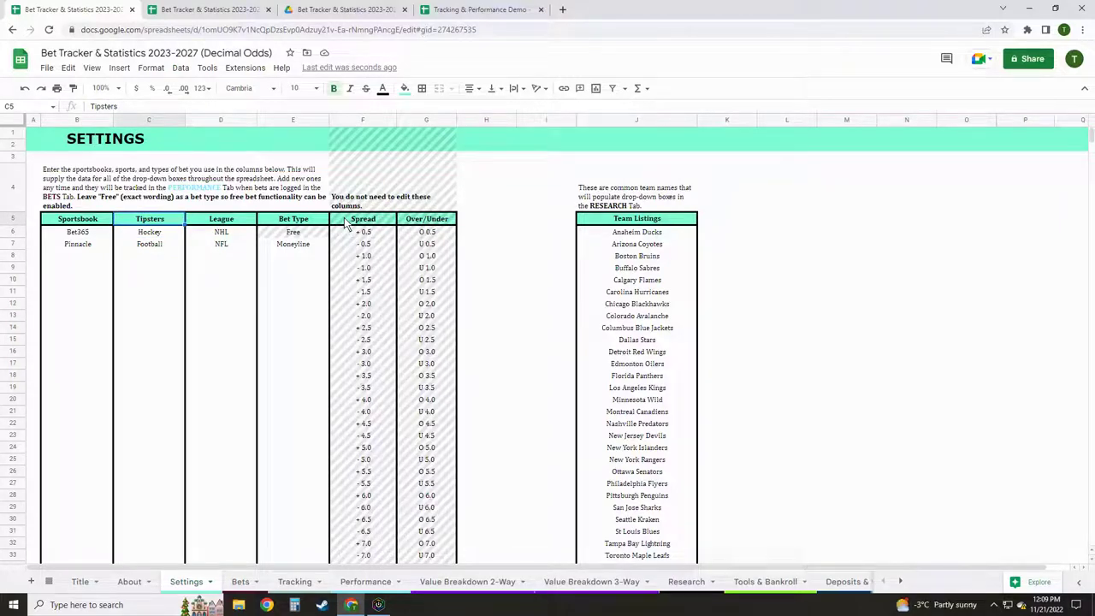
text(Sport)
key(Return)
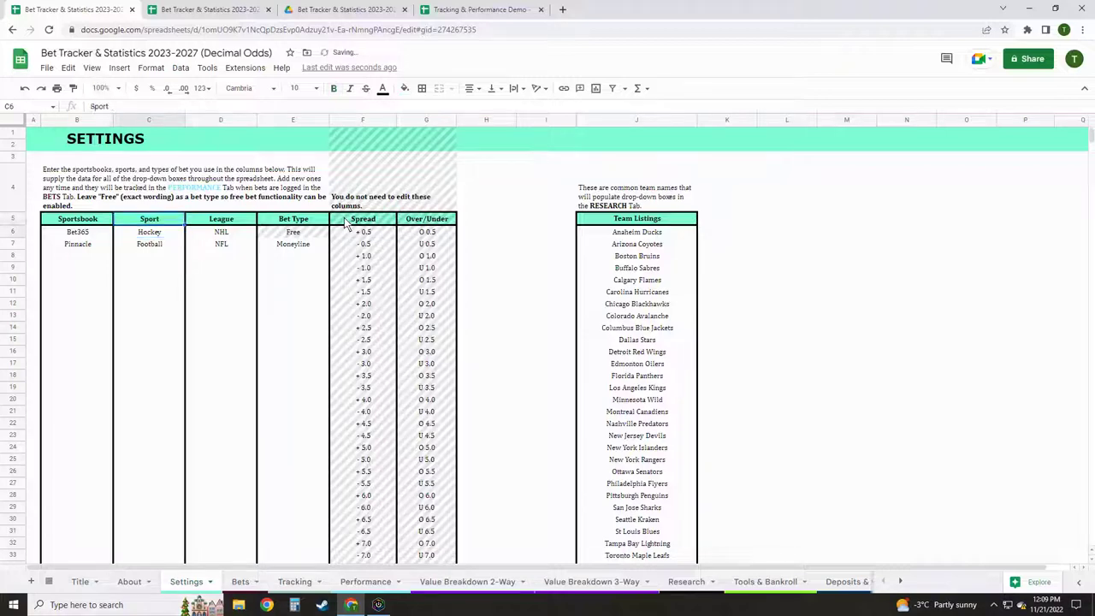
Rename the Sport column header to "Event" and list Regular Season, Playoffs, PPV and Fight Night beneath it.
text(Event)
key(Return)
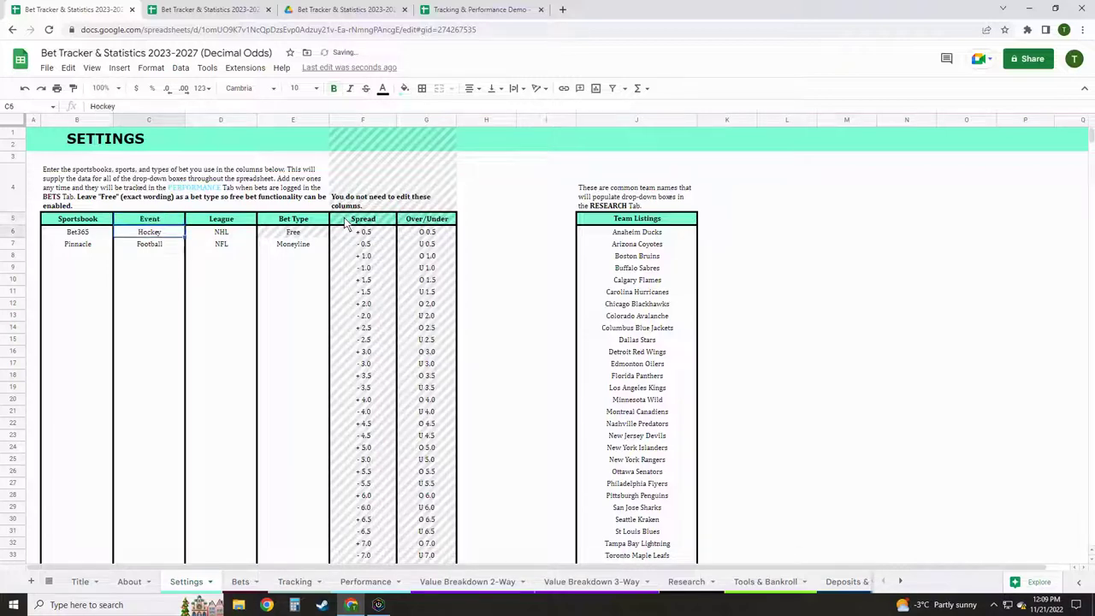
text(Regular Season)
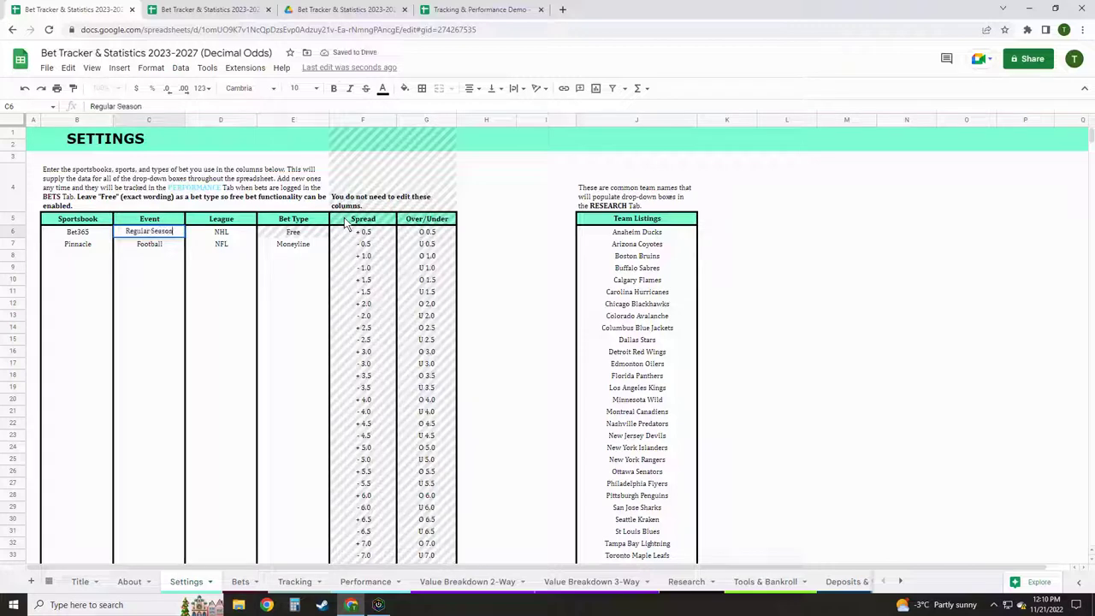
key(Return)
text(Flayoffs)
key(Return)
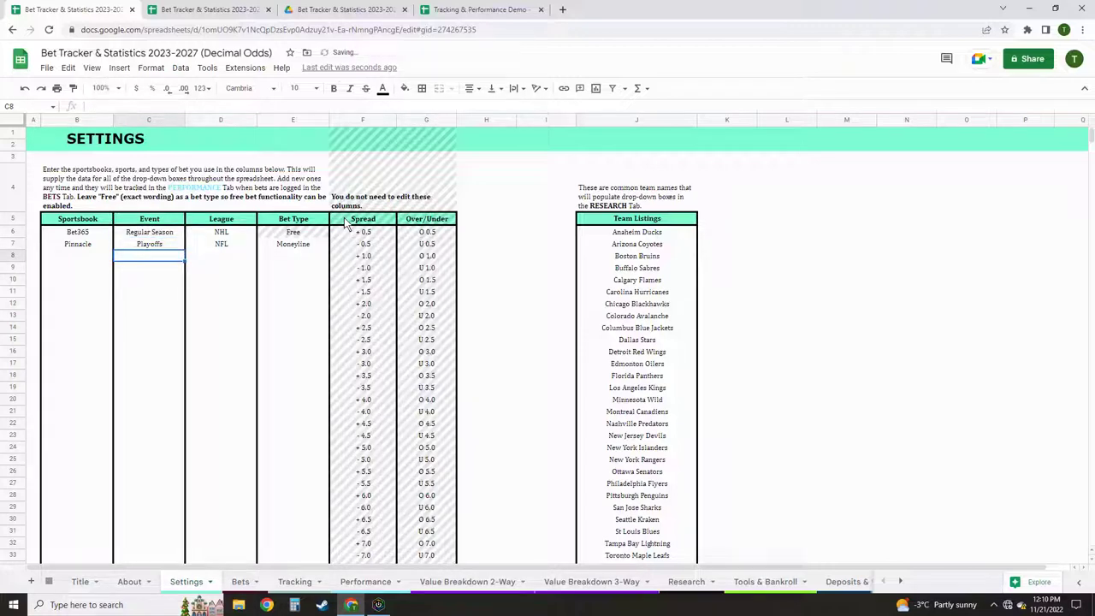
key(Return)
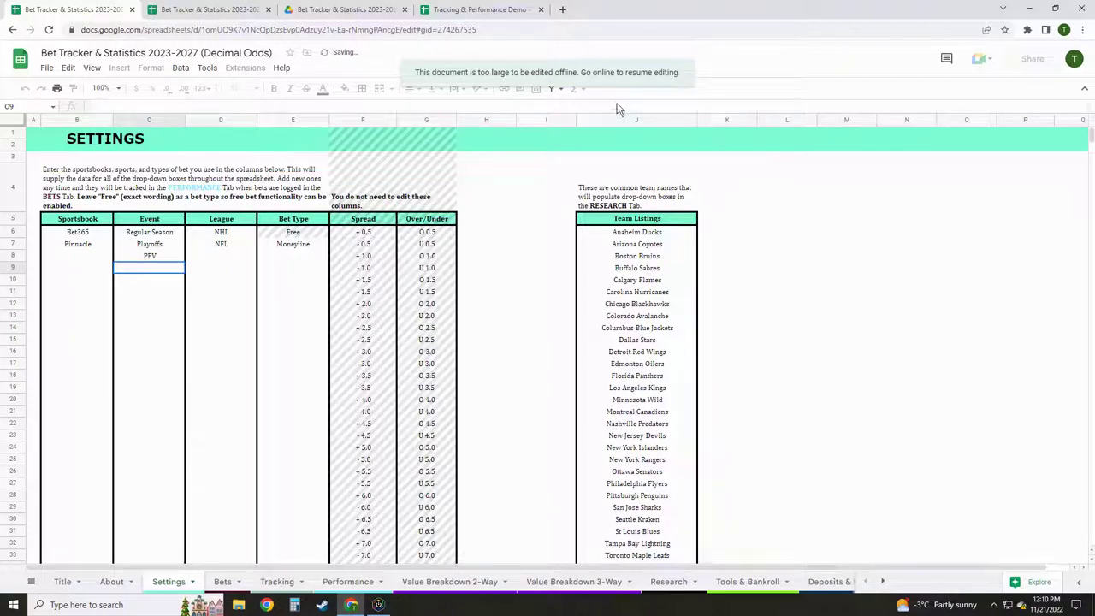
text(Fight)
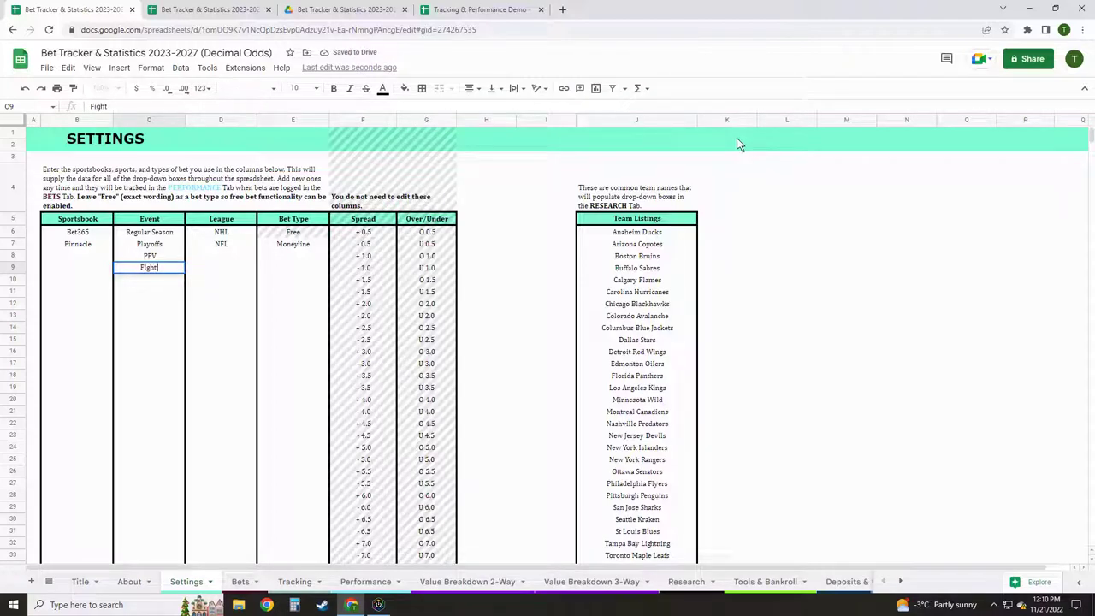
text( Night)
key(Return)
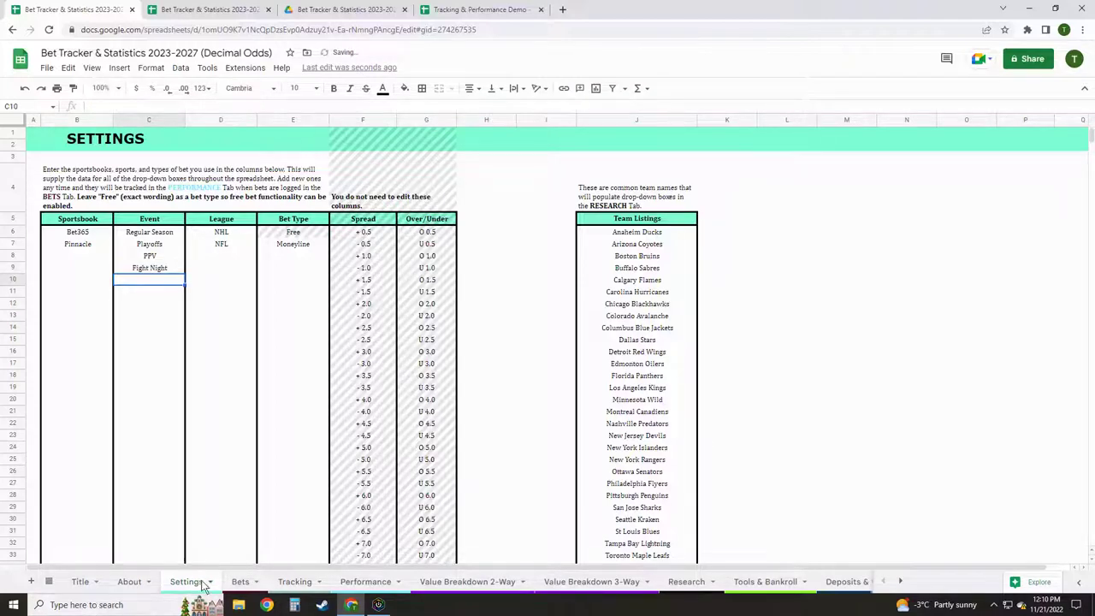
Look at the category columns on the Bets sheet, and return to Settings to review the categories and team listings.
click(240, 582)
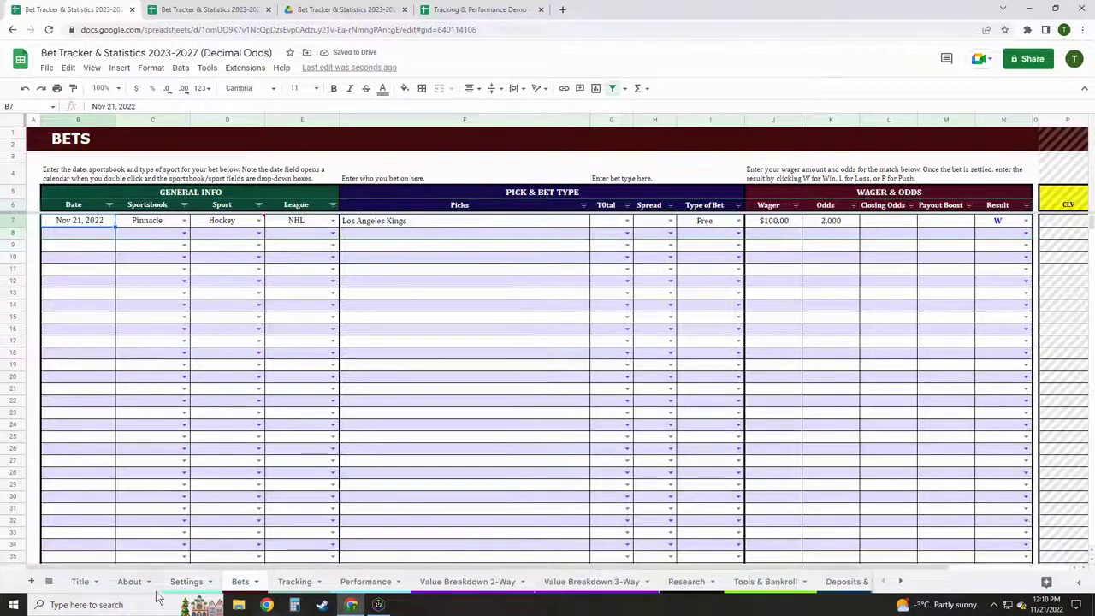
click(188, 584)
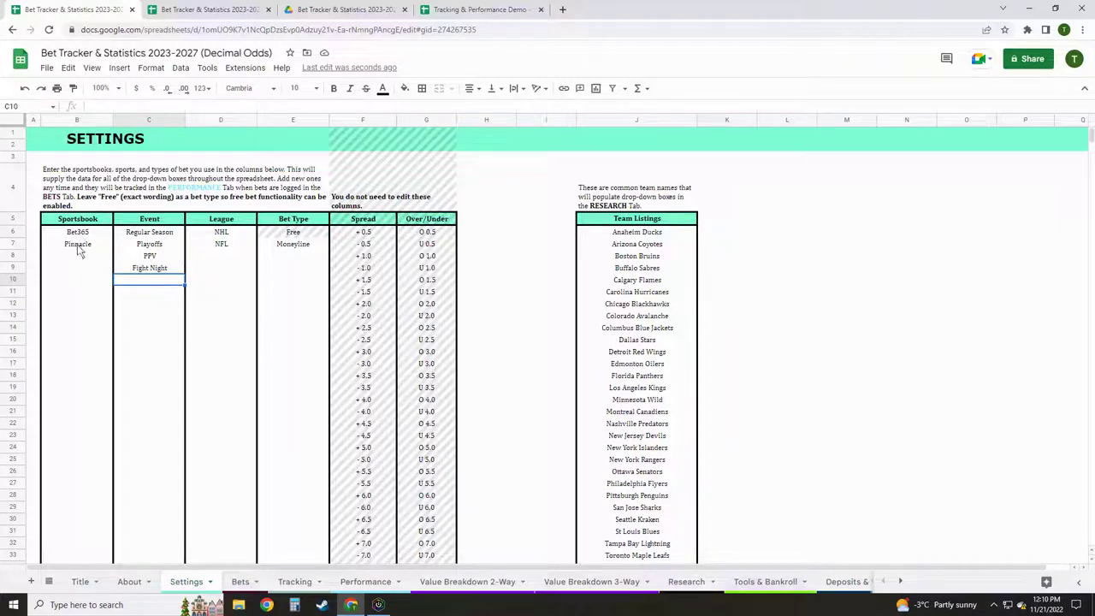
click(159, 330)
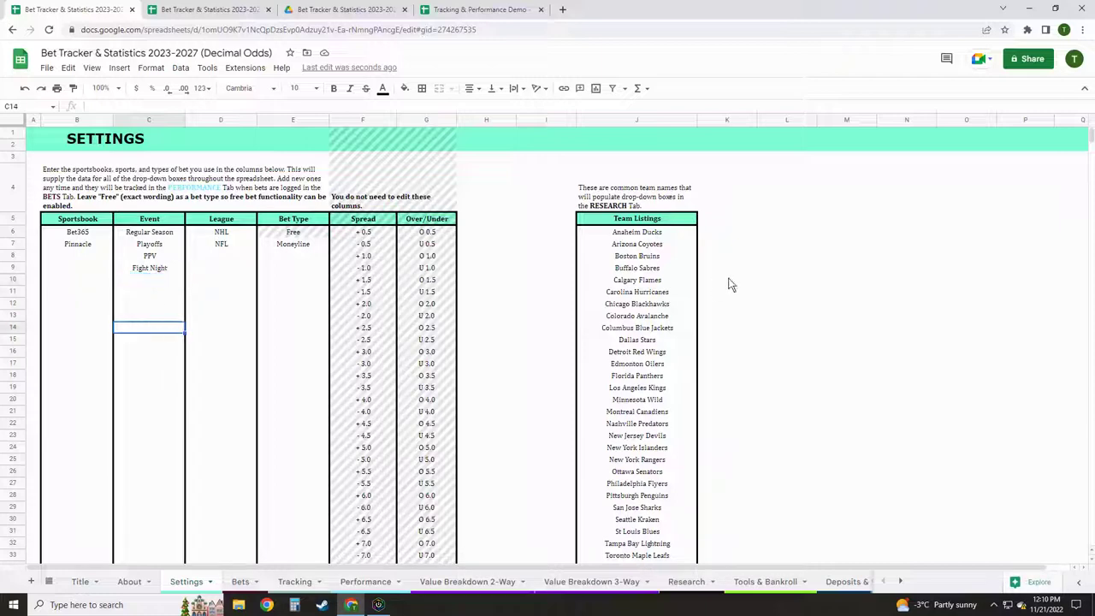
click(670, 244)
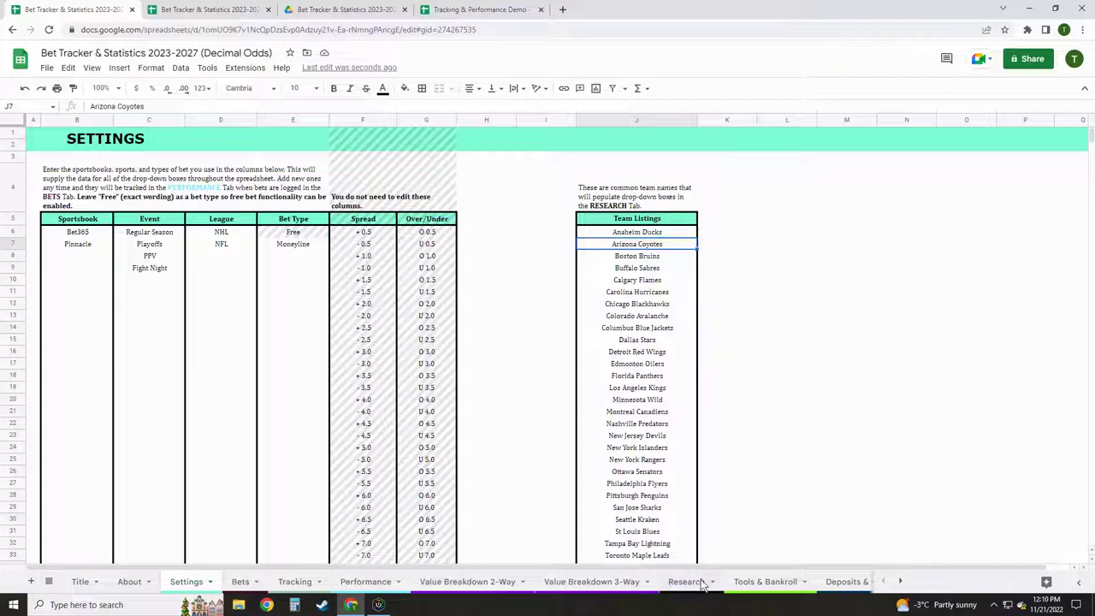
click(825, 401)
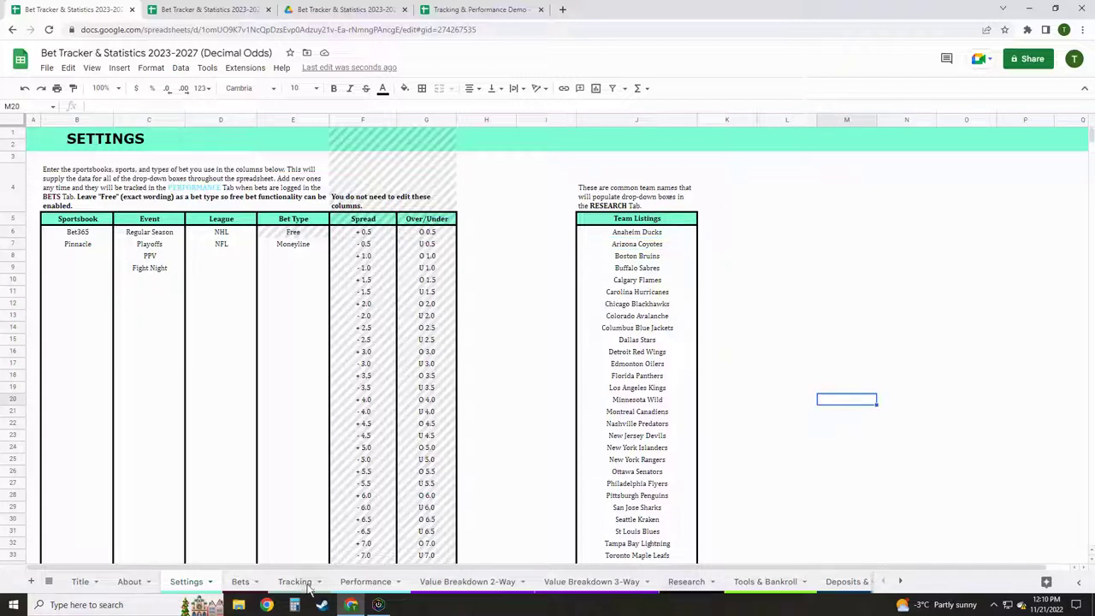
On the Value Breakdown 2-Way sheet, enter Los Angeles Kings vs Edmonton Oilers as the first matchup.
click(462, 583)
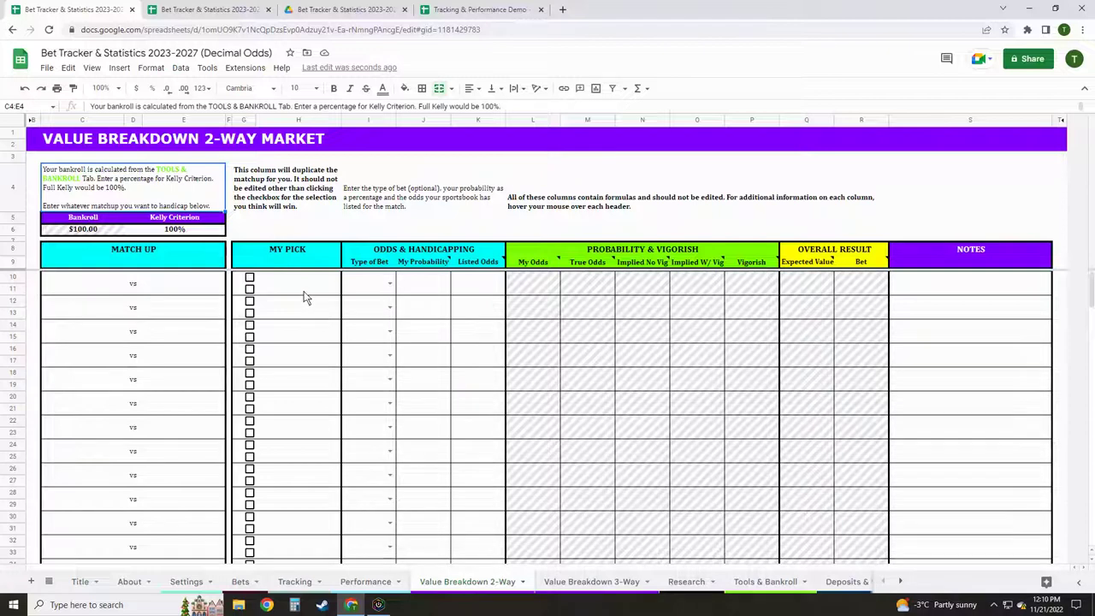
click(89, 286)
text(Los Angeles Kings)
key(Tab)
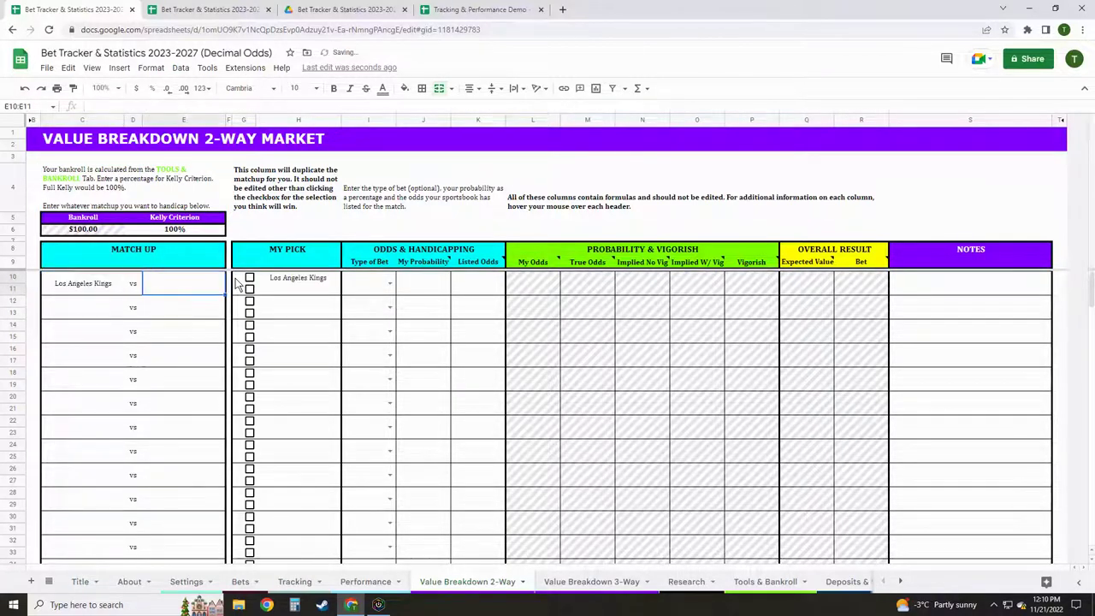
text(Edmonton Oi)
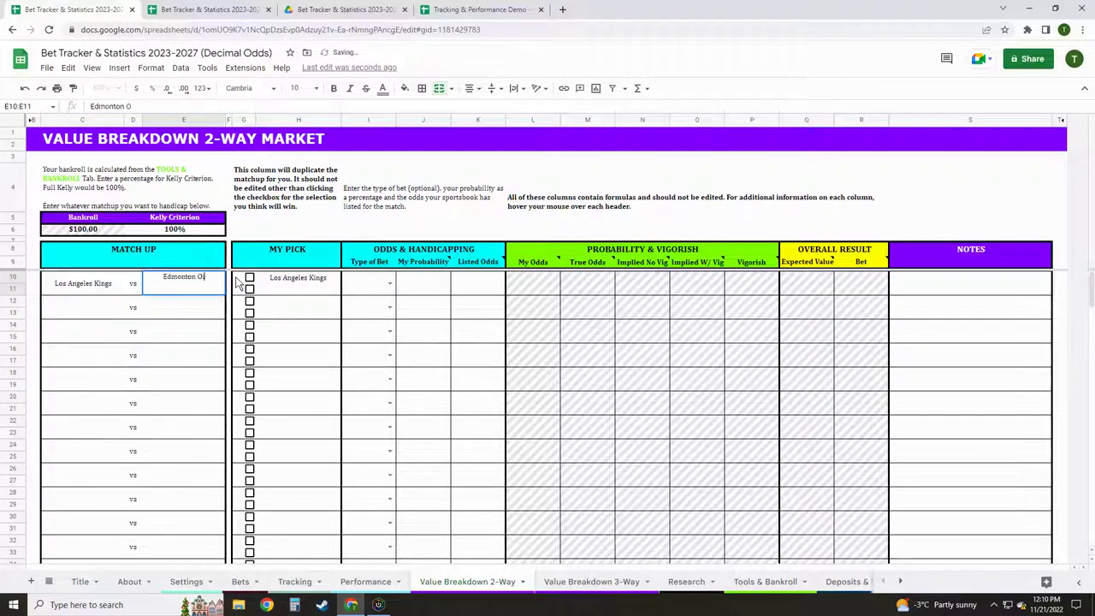
text(lers)
key(Tab)
Set the matchup's bet type to Moneyline, with listed odds of 2.0 for the Kings and 1.8 for the Oilers.
key(Tab)
key(Tab)
key(Tab)
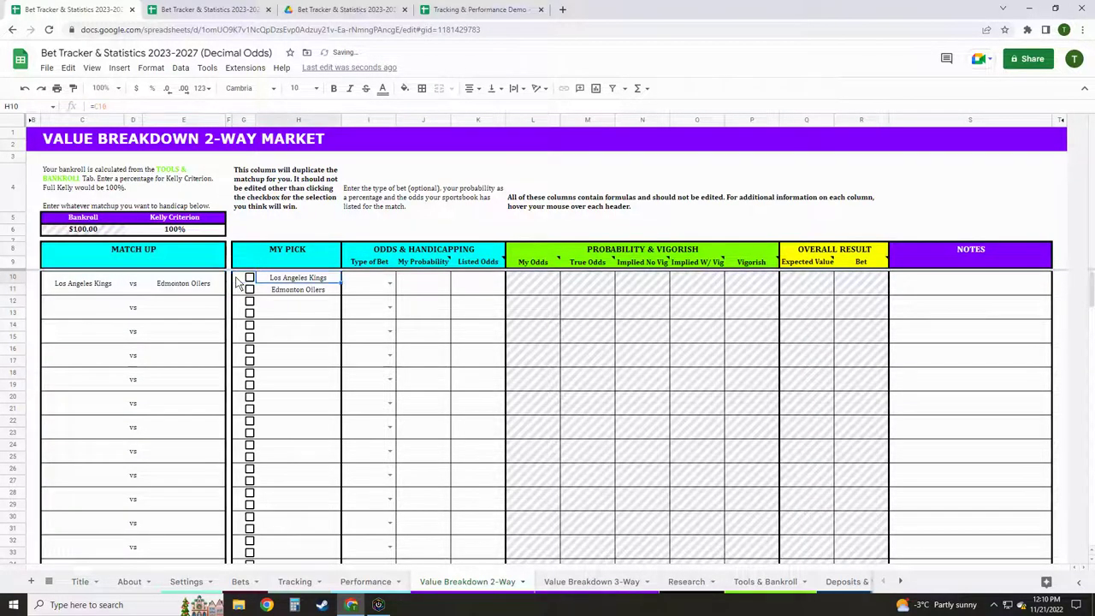
text(M)
key(Tab)
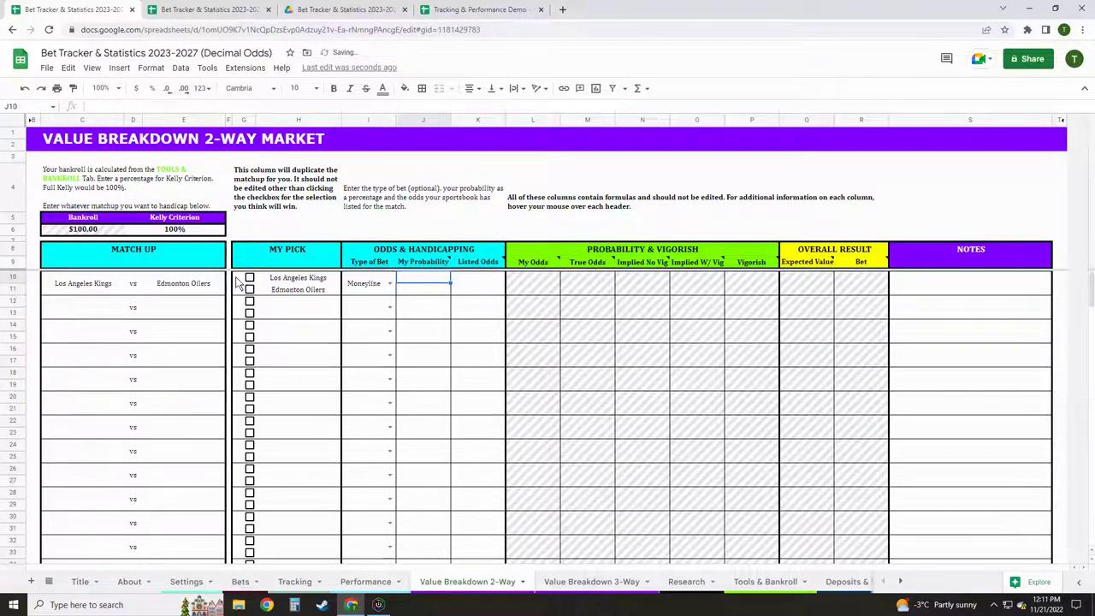
key(Tab)
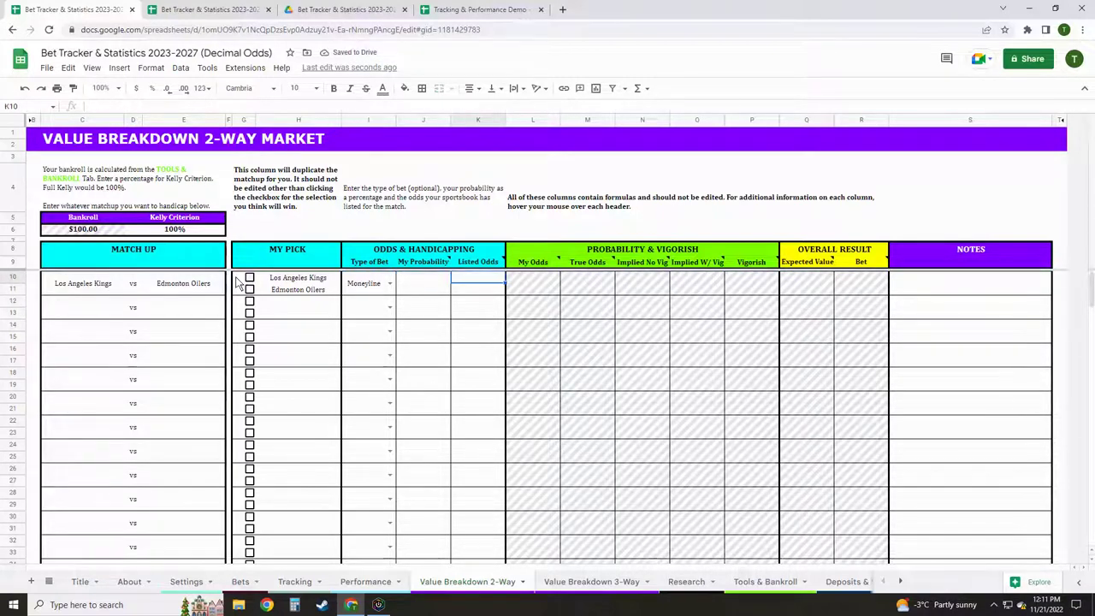
text(2.0)
key(Return)
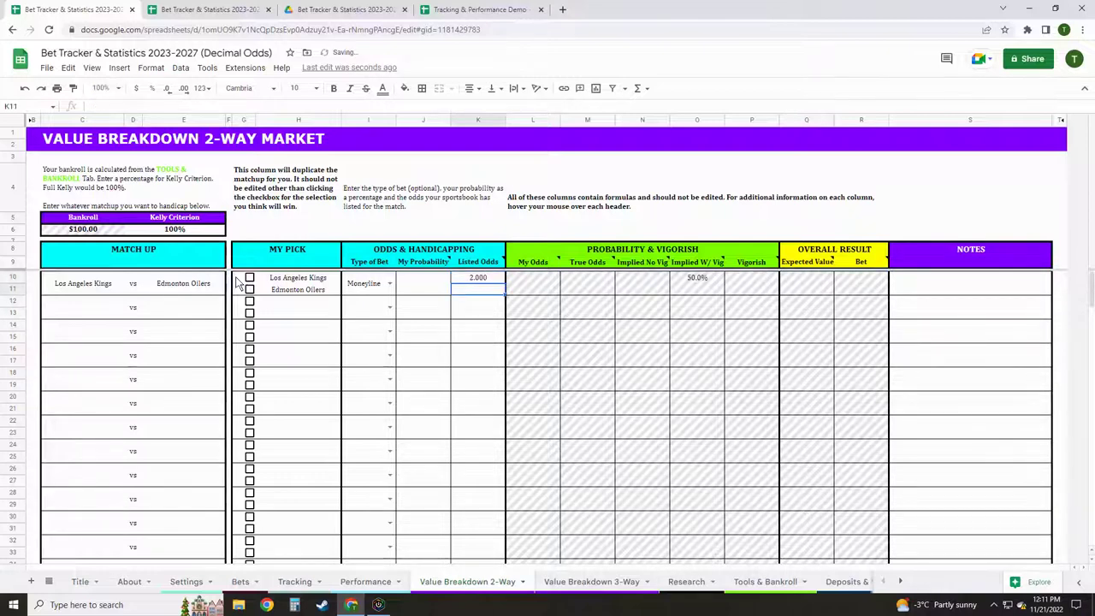
text(1.8)
key(Return)
Enter probabilities of 55% for the Kings and 45% for the Oilers, and mark the Los Angeles Kings as the pick.
key(Left)
key(Up)
key(Up)
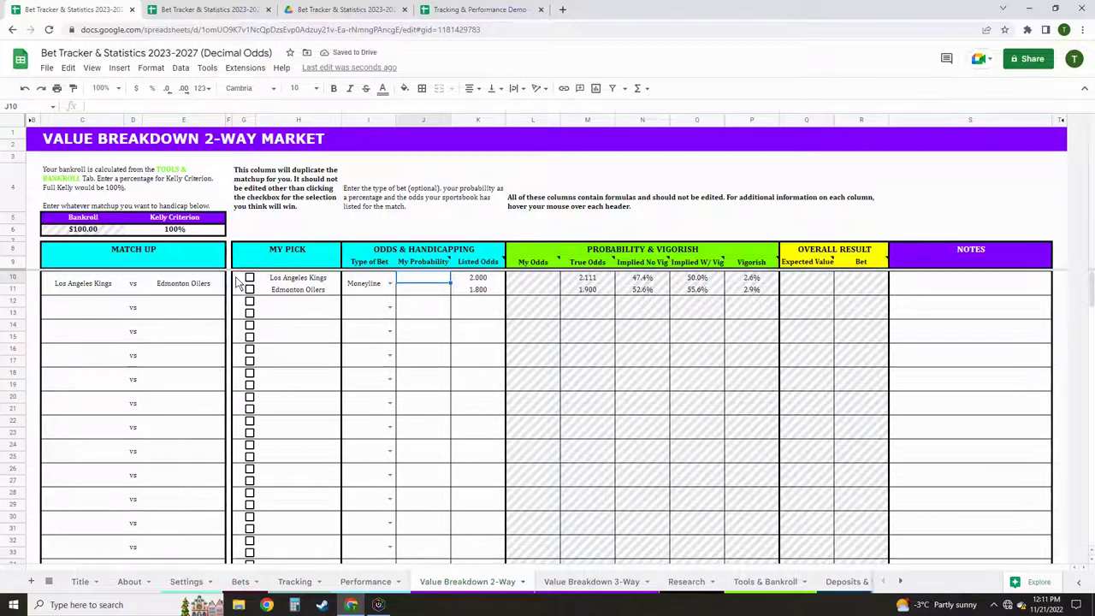
text(55)
key(Return)
text(45)
key(Return)
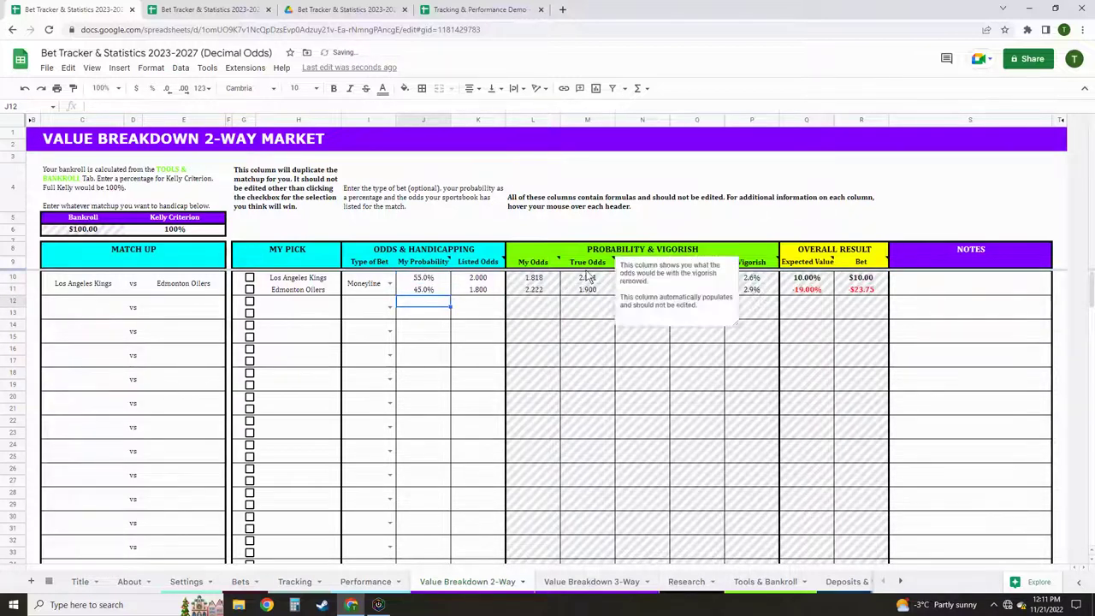
click(643, 386)
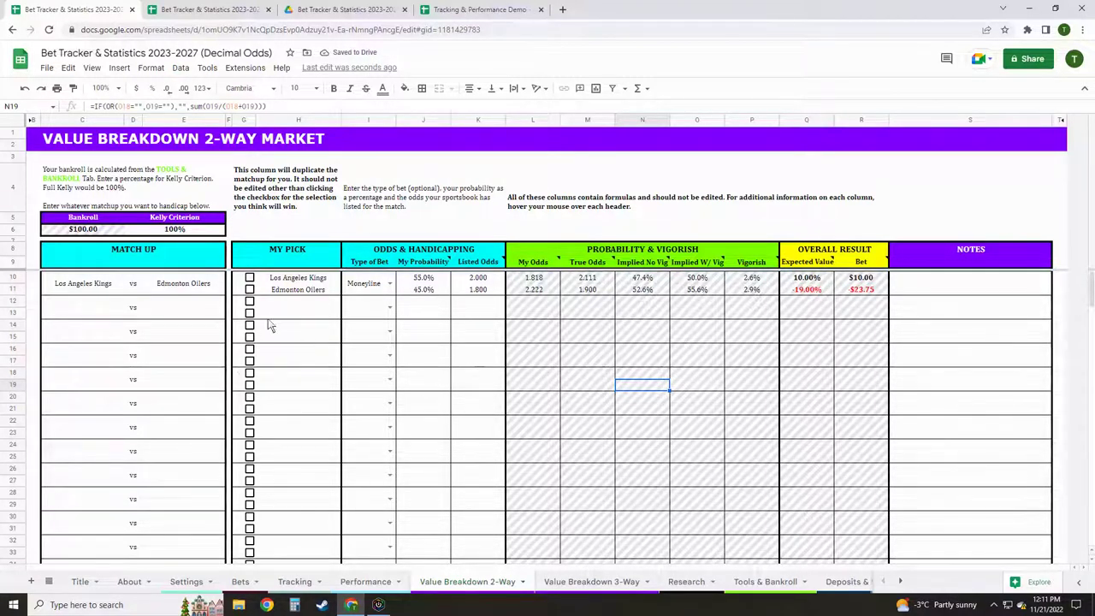
click(250, 279)
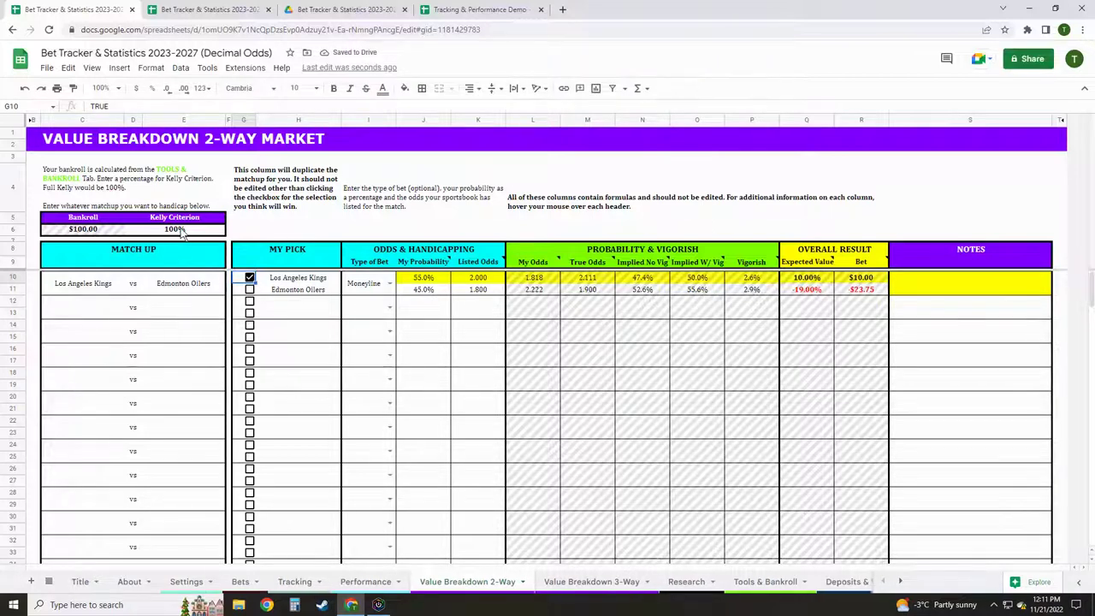
Try Kelly Criterion percentages of 50 and 25, and restore the value to 100.
click(182, 231)
text(50)
key(Return)
key(Up)
text(25)
key(Return)
key(Up)
text(100)
key(Return)
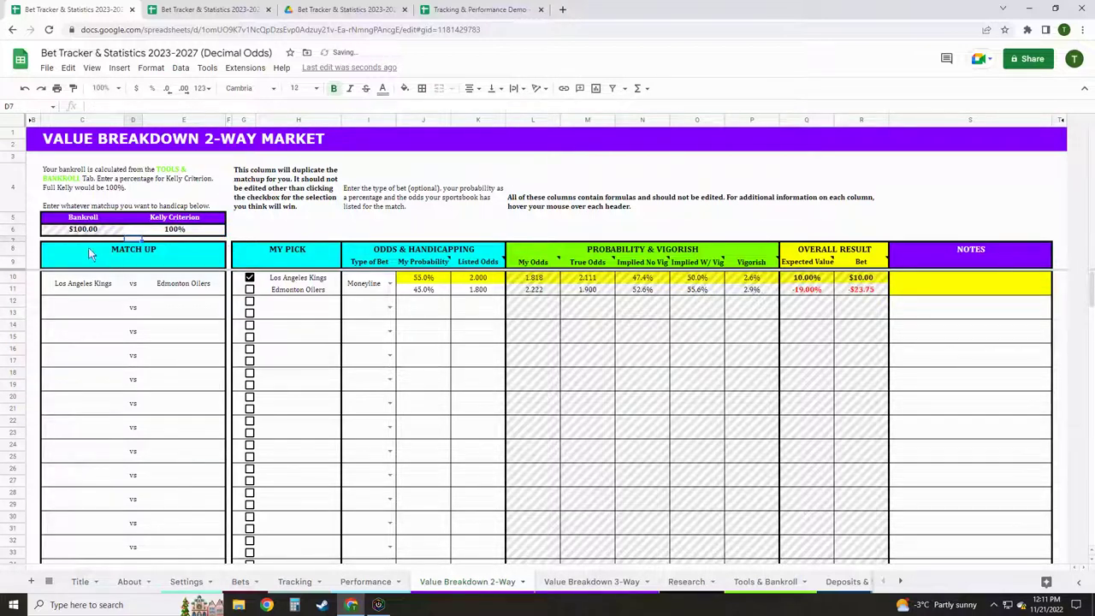
Inspect the bankroll cell's formula and examine the bankroll chart it draws from on the Tools & Bankroll sheet.
click(100, 231)
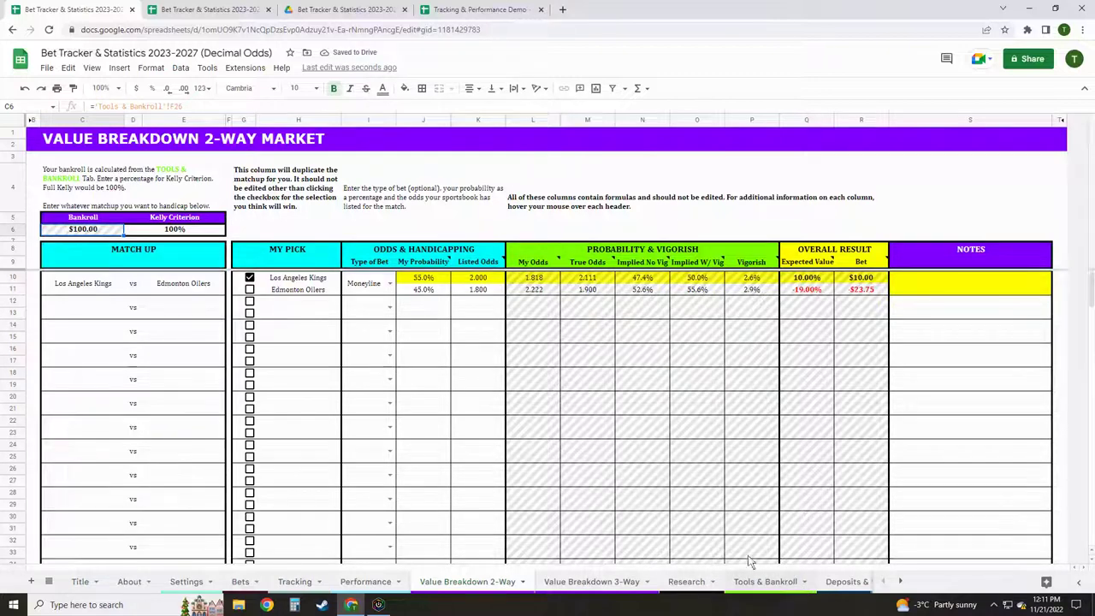
click(742, 584)
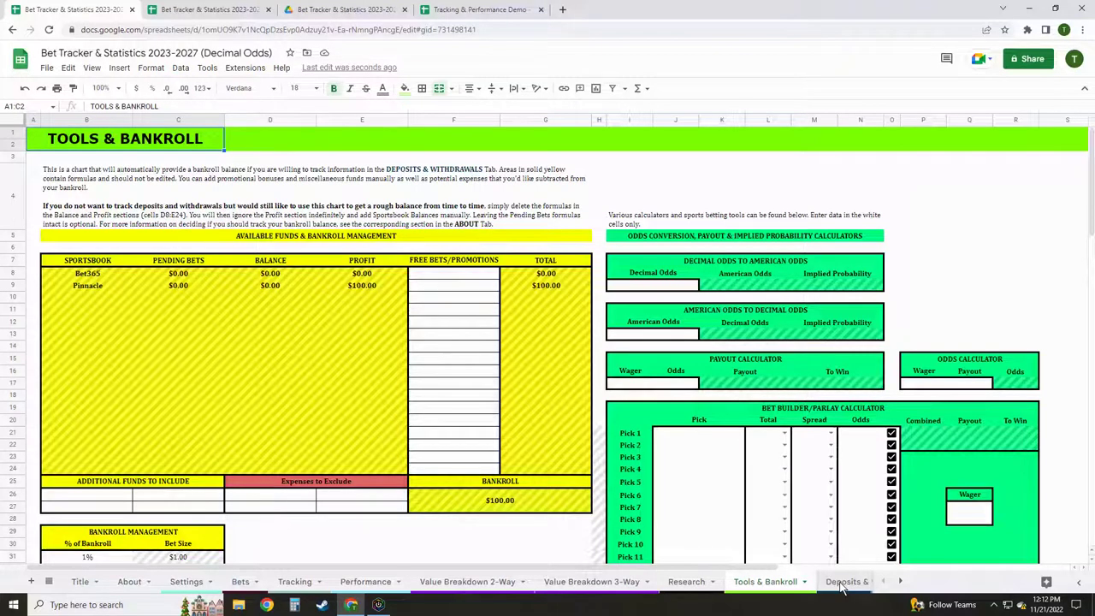
Record a $500 Pinnacle deposit in the first row of the Deposits & Withdrawals sheet.
click(842, 587)
click(192, 329)
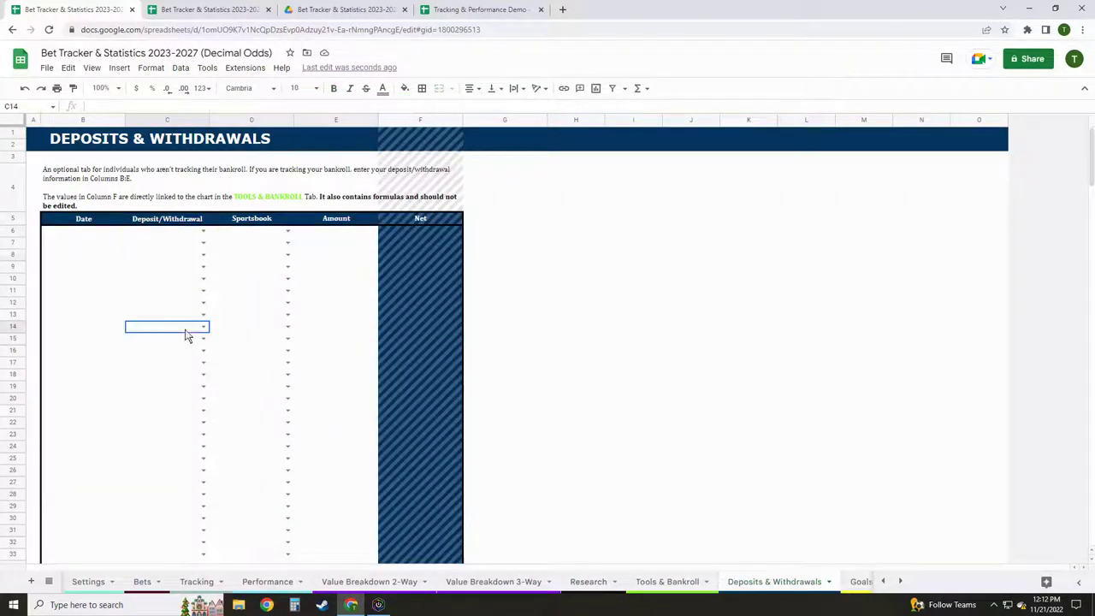
click(203, 232)
click(150, 246)
click(287, 232)
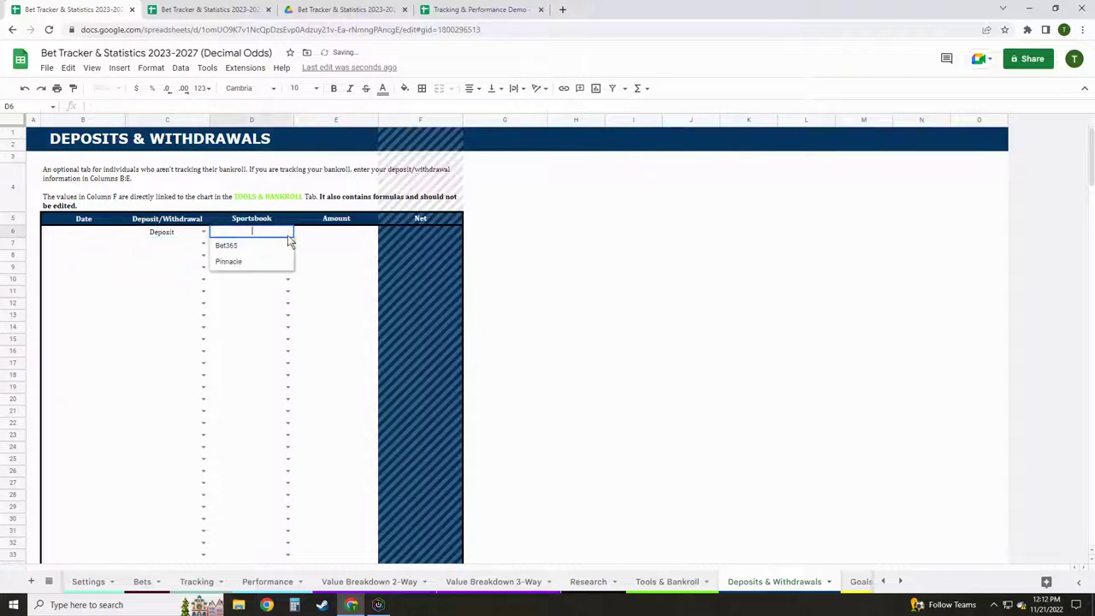
click(258, 267)
click(346, 234)
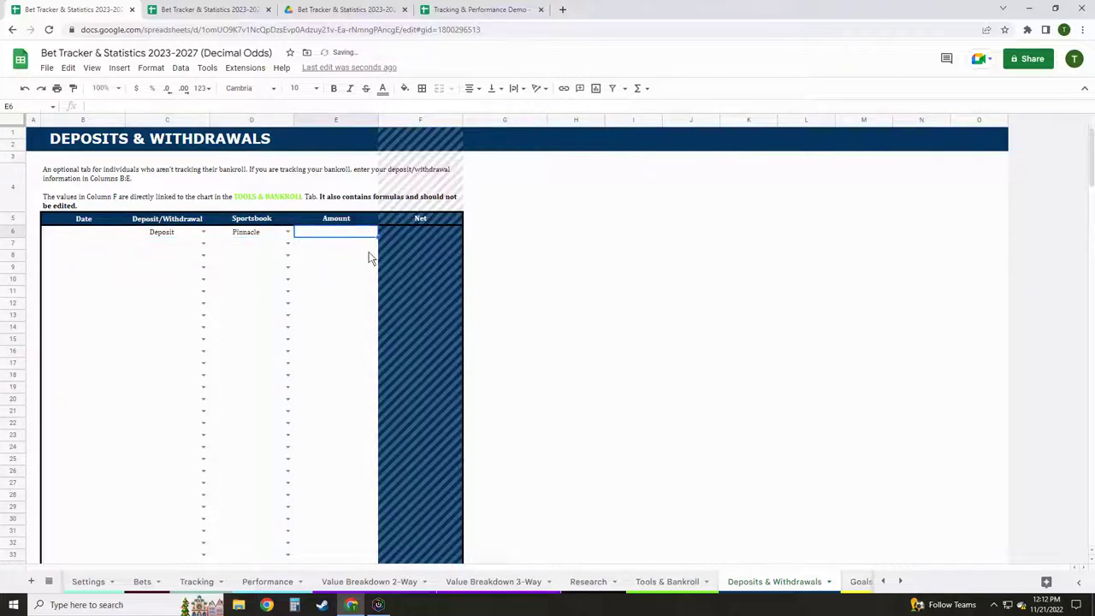
text(500)
key(Return)
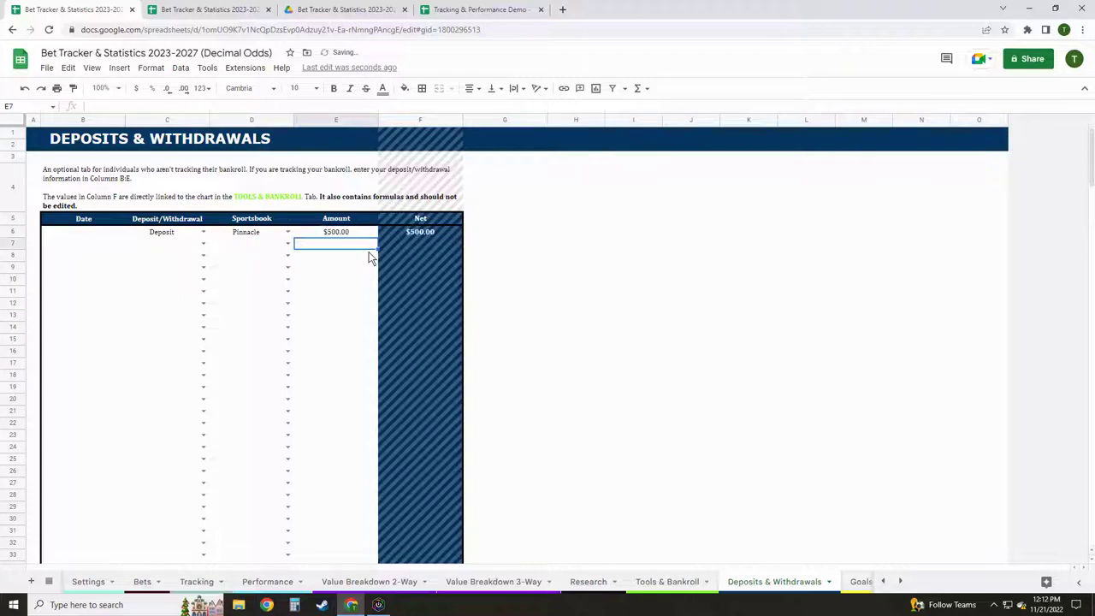
Check Pinnacle's balance and profit cells on the Tools & Bankroll sheet.
click(668, 583)
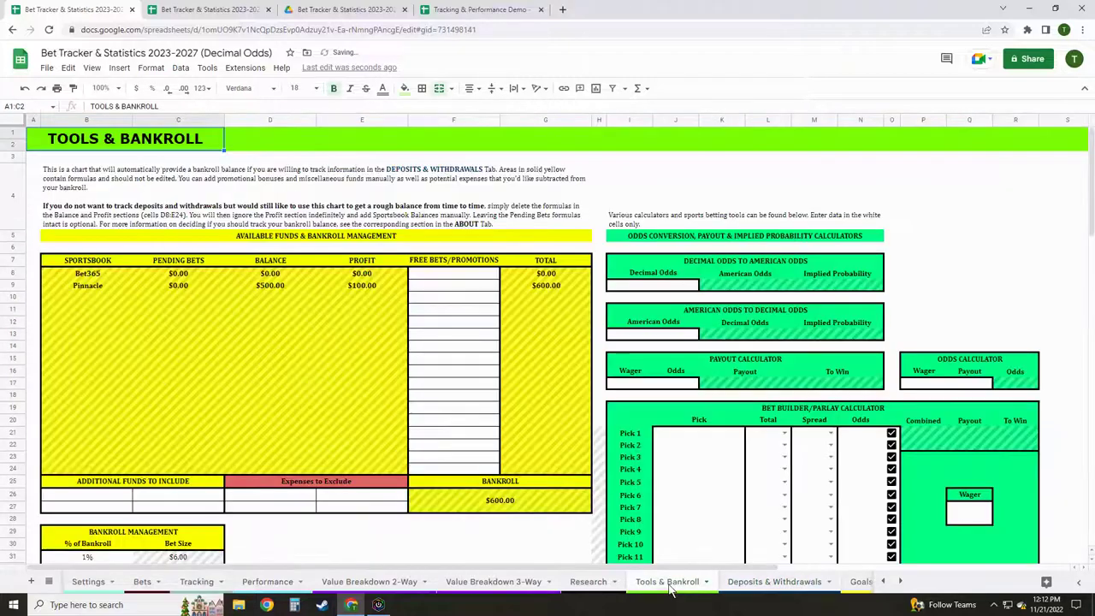
click(277, 287)
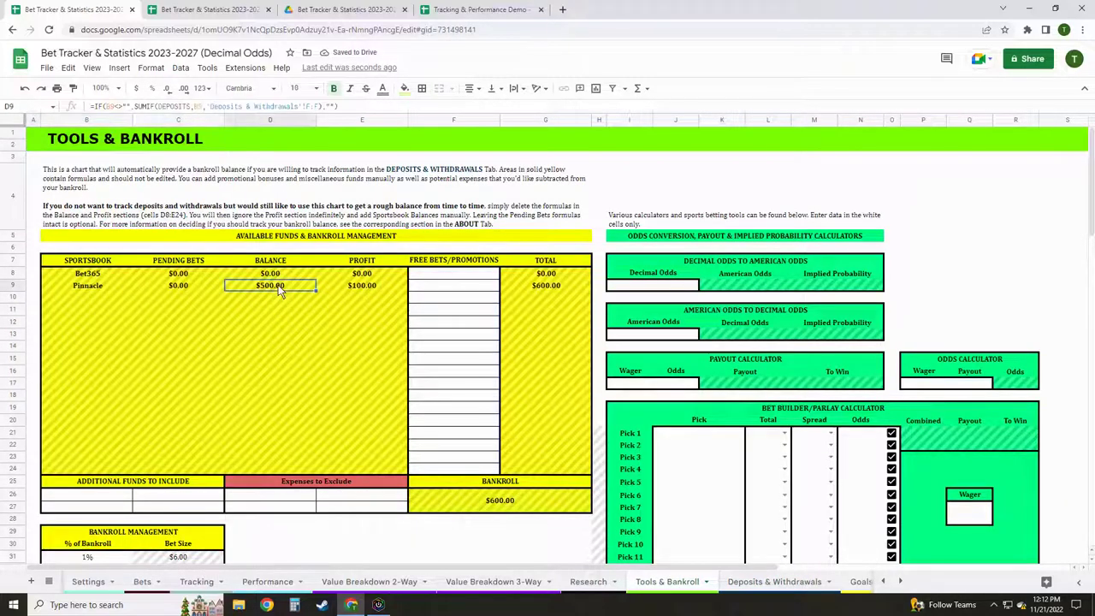
click(370, 293)
Start a second bet on the Bets sheet with Ottawa Senators as the pick and Pinnacle as the sportsbook.
click(144, 583)
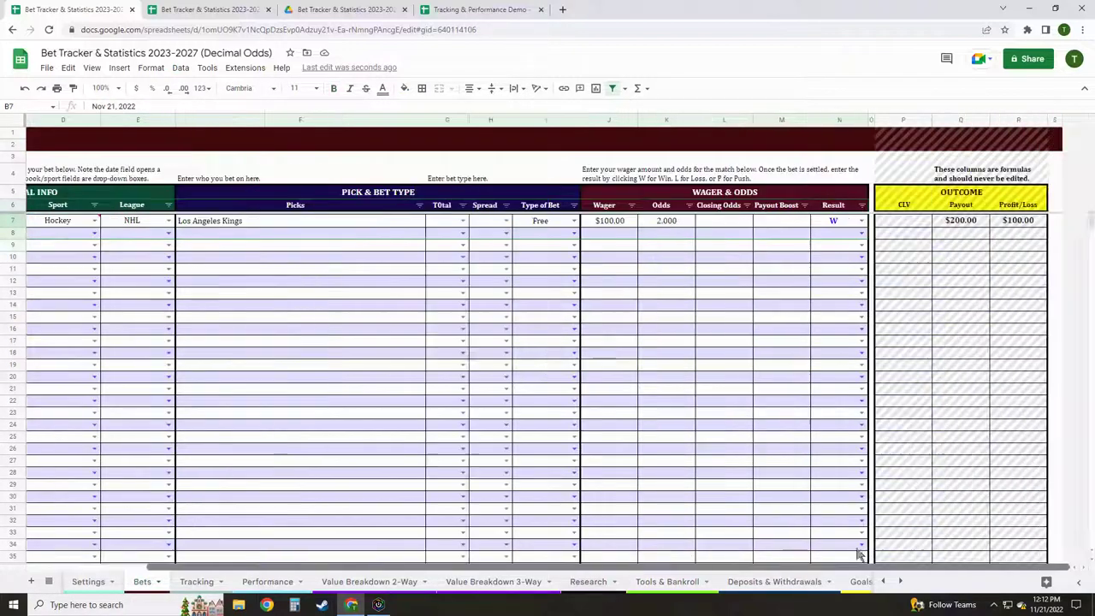
scroll(834, 552, right, 3)
scroll(817, 554, left, 3)
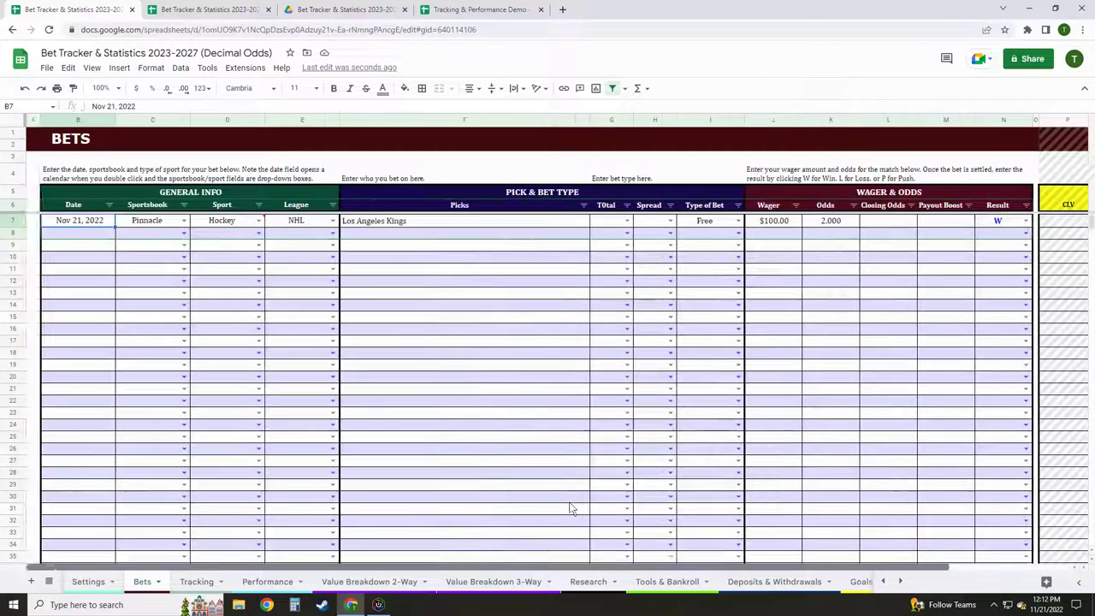
click(466, 236)
text(Otto)
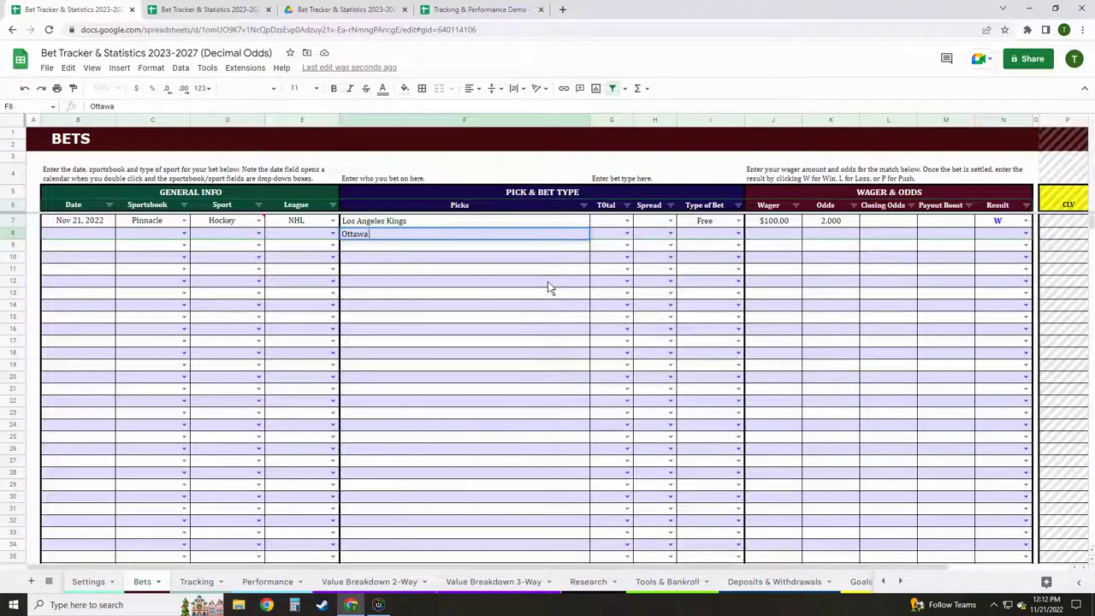
key(Left)
key(Left)
key(Left)
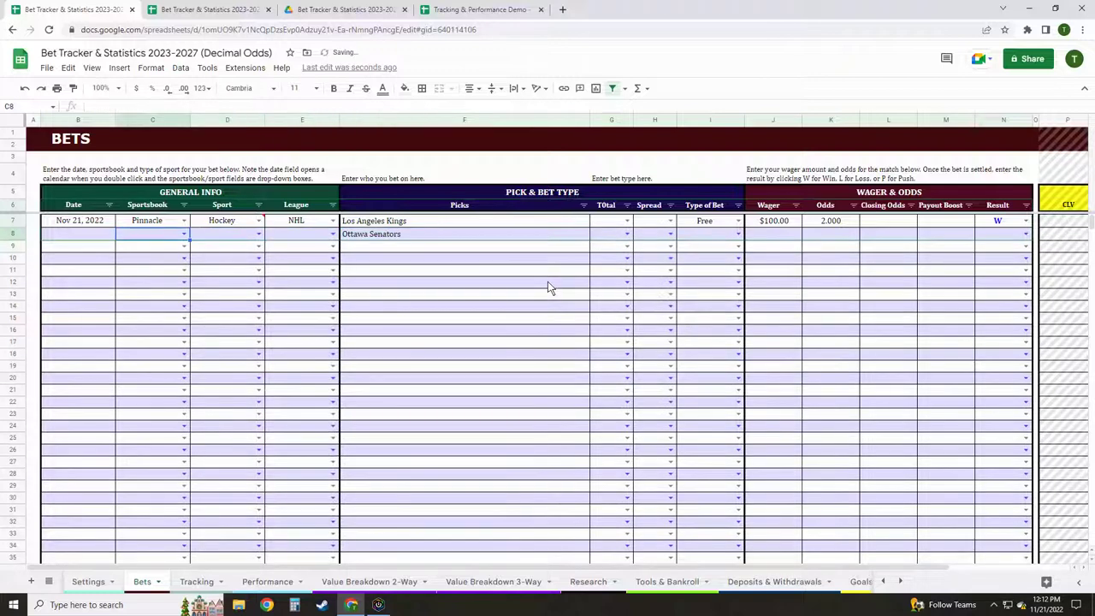
text(Pin)
key(Tab)
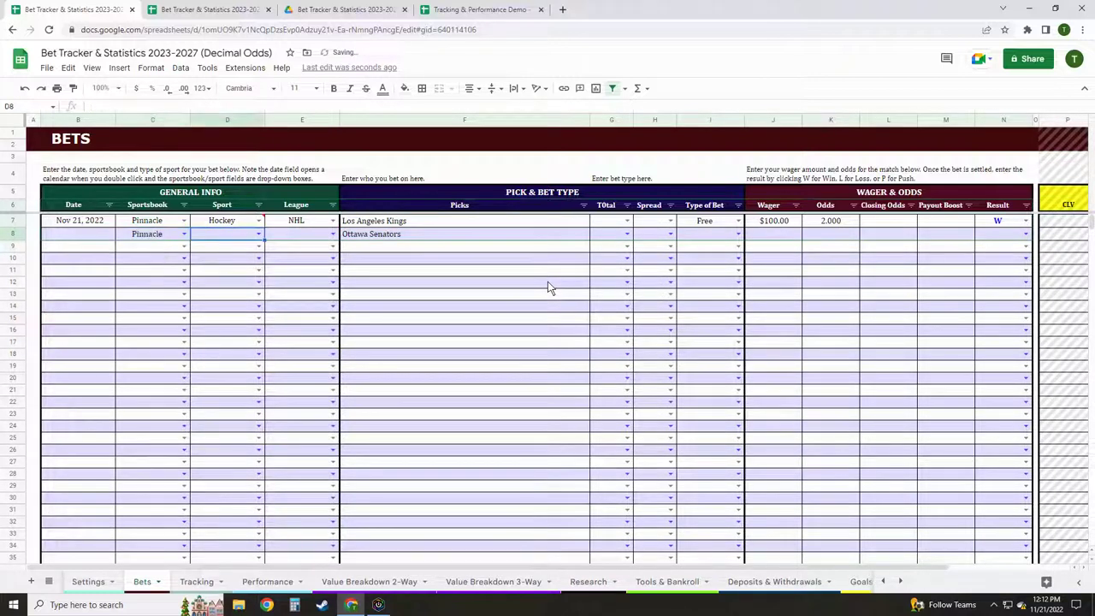
text(h)
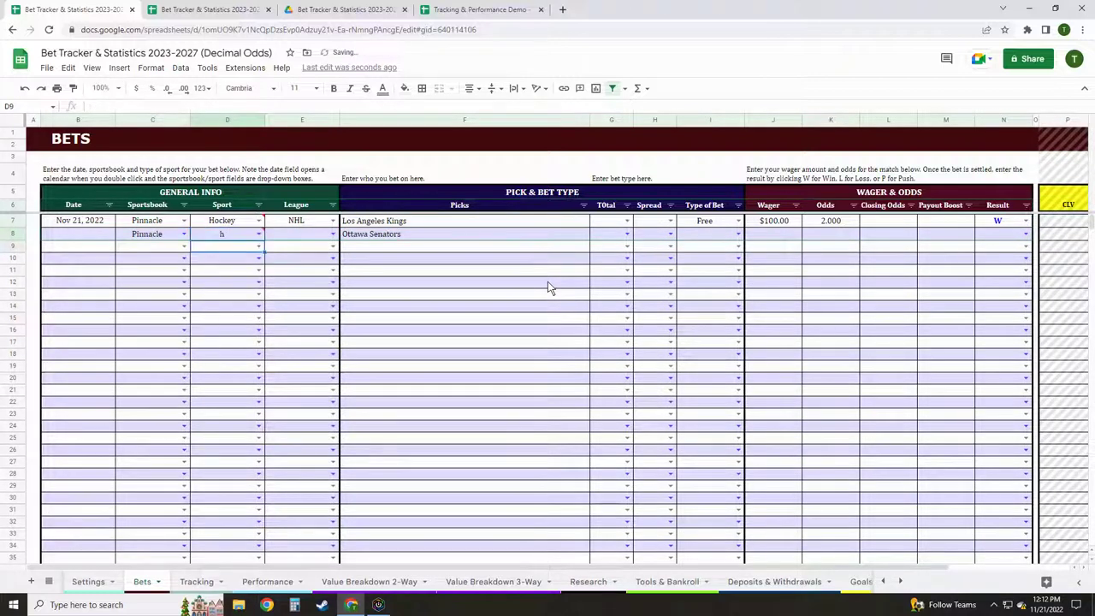
text(ockey)
key(BackSpace)
key(BackSpace)
key(BackSpace)
key(BackSpace)
key(BackSpace)
key(BackSpace)
key(Tab)
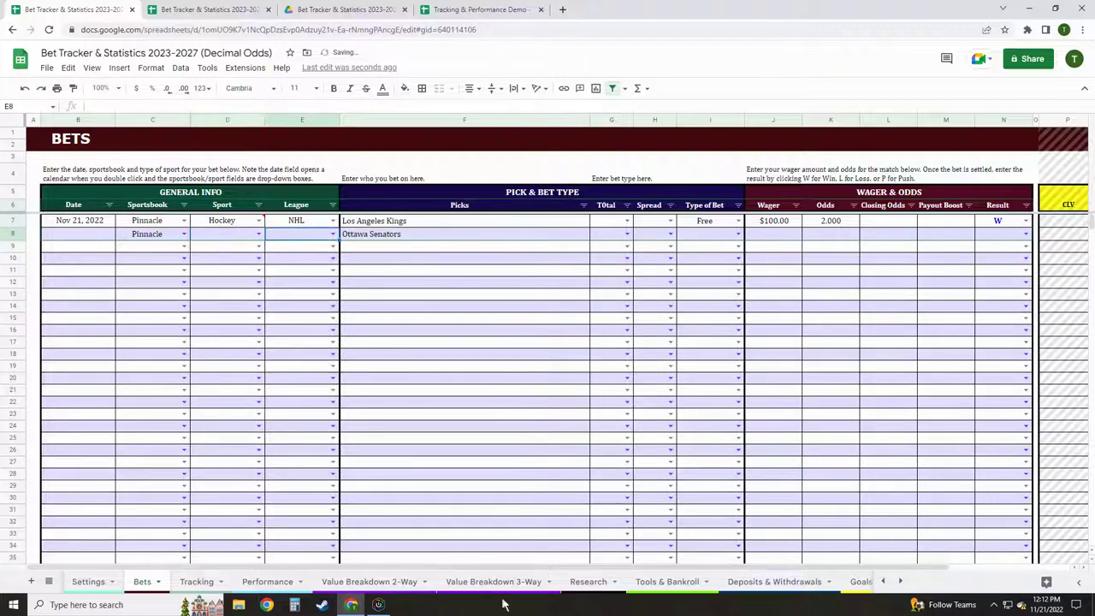
Check the category lists on the Settings sheet and return to the sport column of the Bets sheet.
click(101, 585)
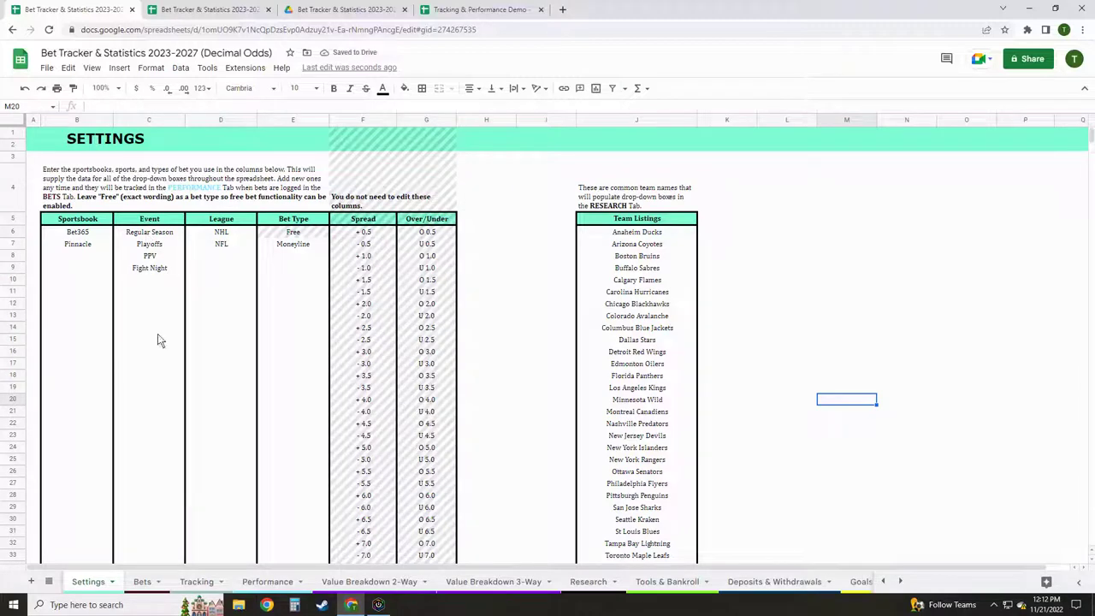
click(159, 587)
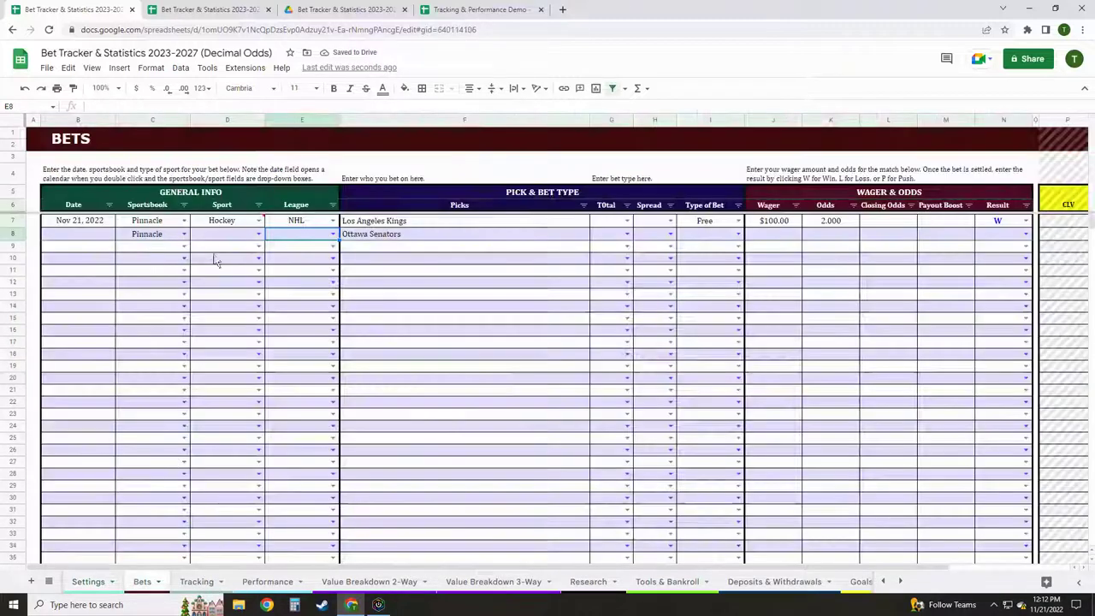
click(229, 236)
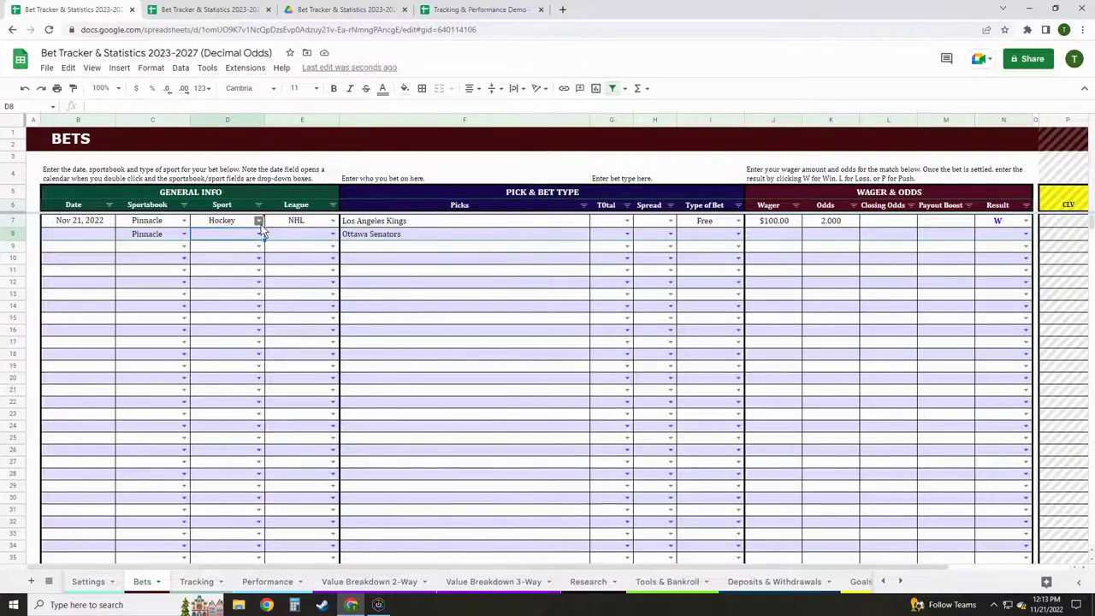
click(234, 282)
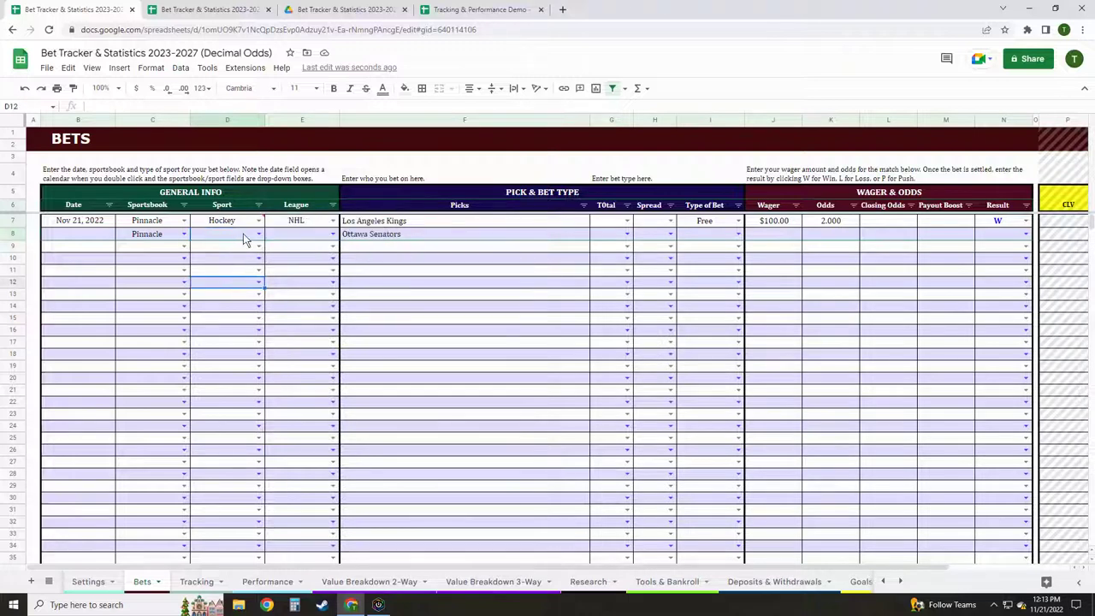
Set the Ottawa Senators bet's league to NHL and its sport to Hockey.
click(333, 235)
click(292, 248)
click(248, 235)
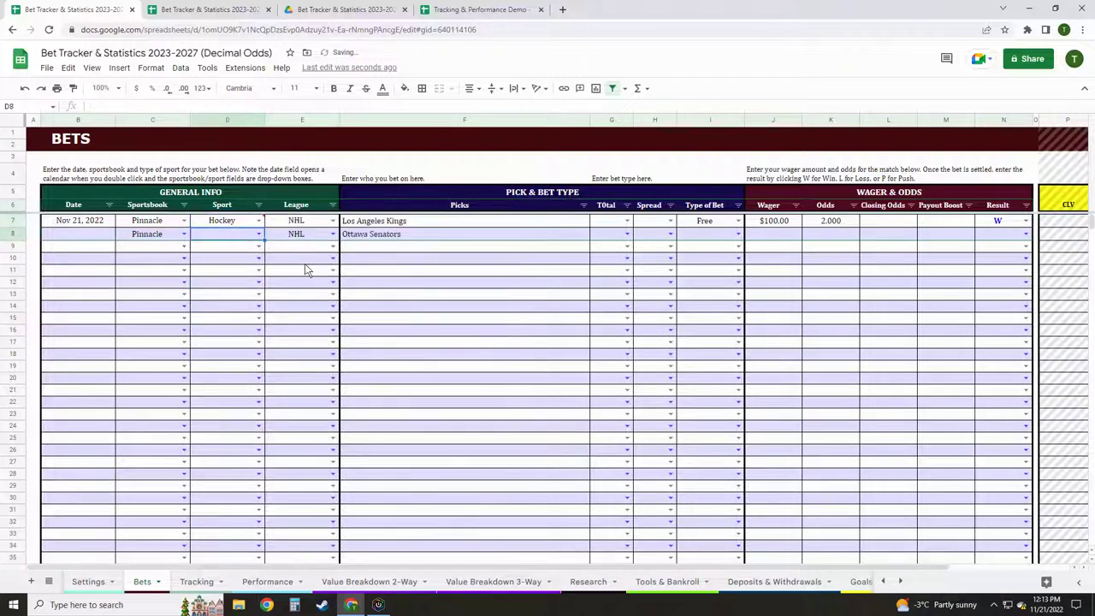
text(Hockey)
Enter a $100 wager at odds of 2 for the Ottawa Senators bet, leaving its bet type and result blank.
key(Tab)
key(Tab)
key(Tab)
key(Tab)
key(Tab)
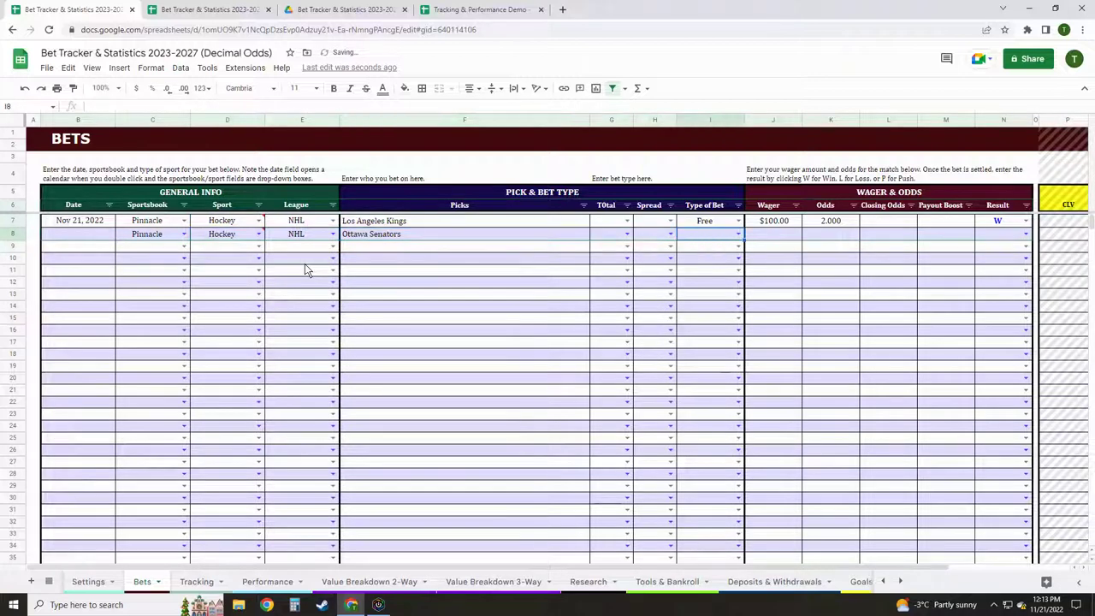
key(Tab)
text(100)
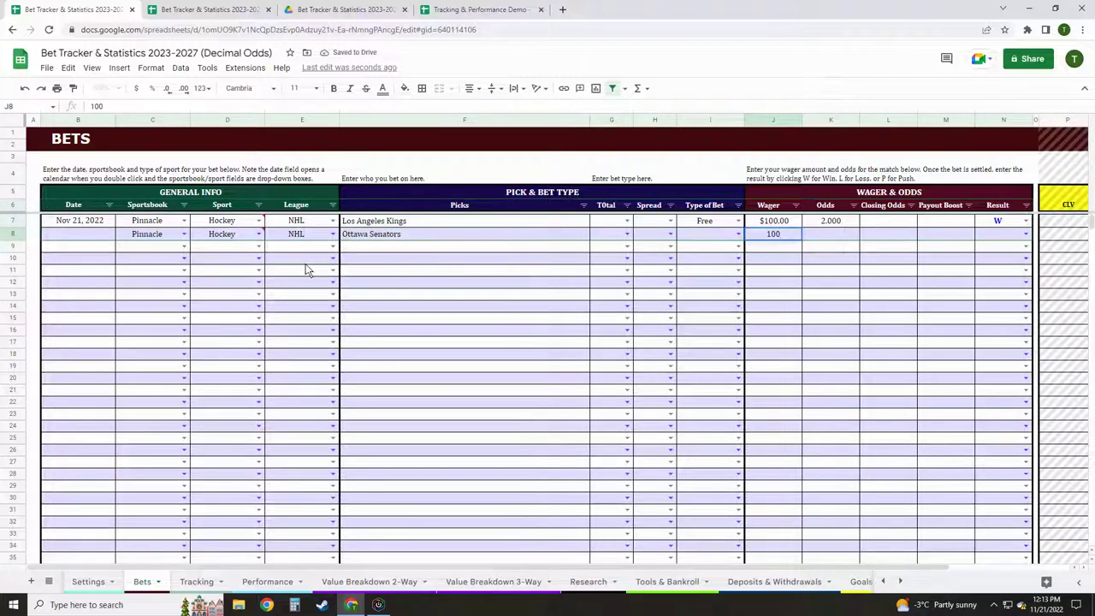
key(Tab)
text(2)
key(Tab)
key(Tab)
key(Tab)
key(Tab)
key(Tab)
key(Tab)
key(Tab)
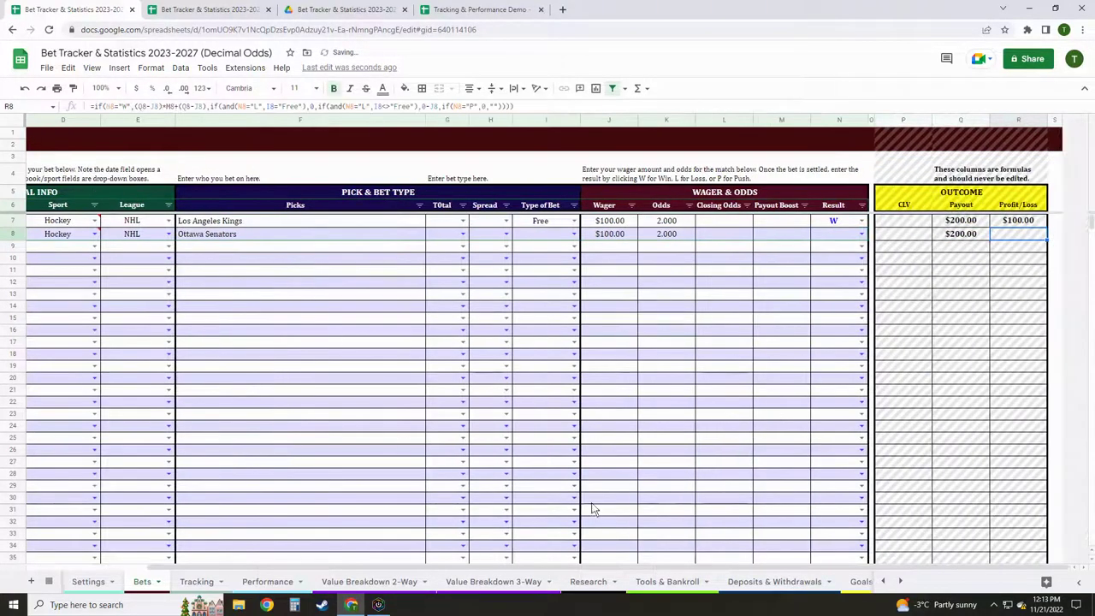
Check Pinnacle's free bets/promotions and total cells on the Tools & Bankroll sheet.
click(664, 581)
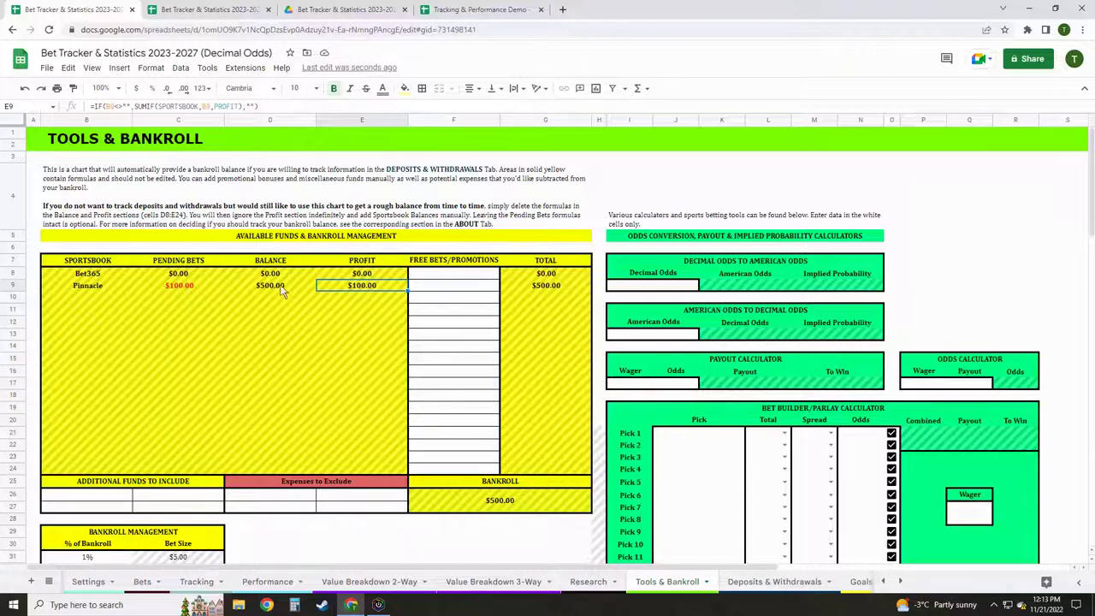
click(452, 287)
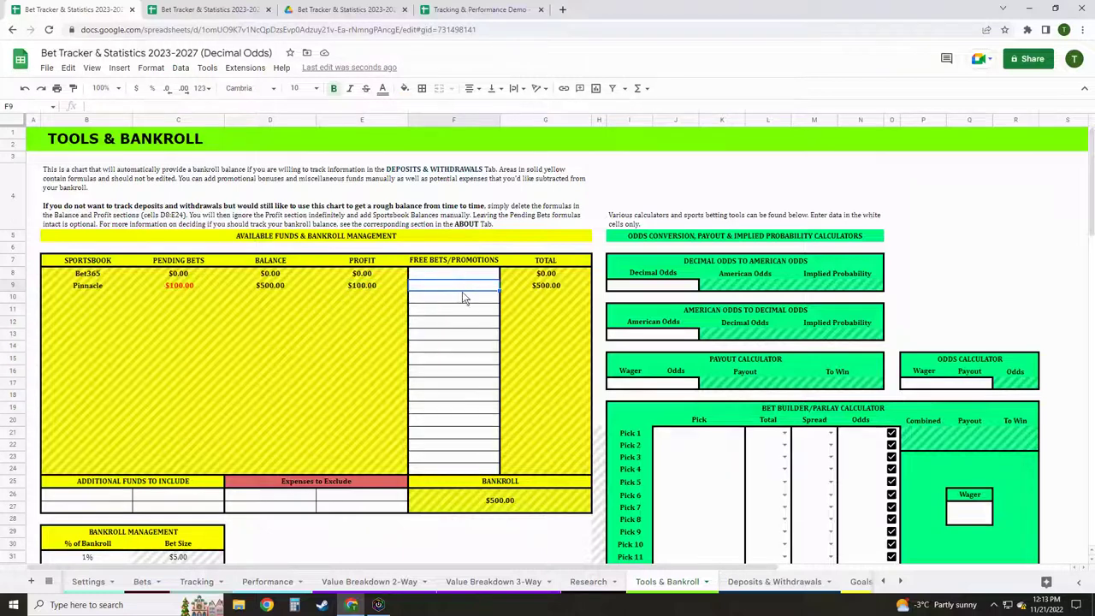
click(557, 289)
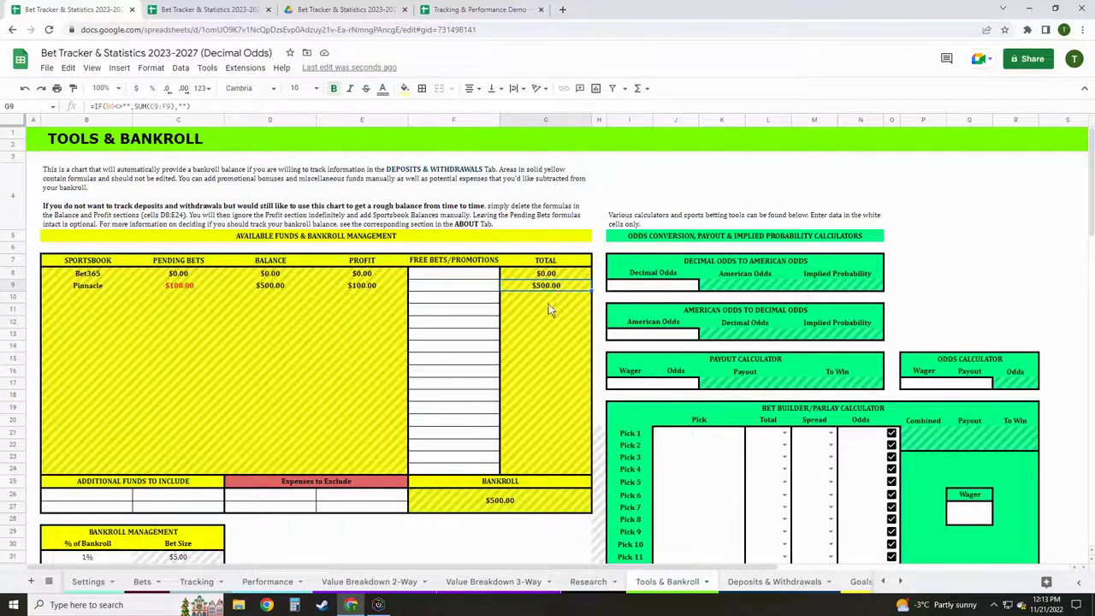
Add a Withdrawal of 250 from Pinnacle in the second row of the Deposits & Withdrawals sheet.
click(538, 510)
click(759, 581)
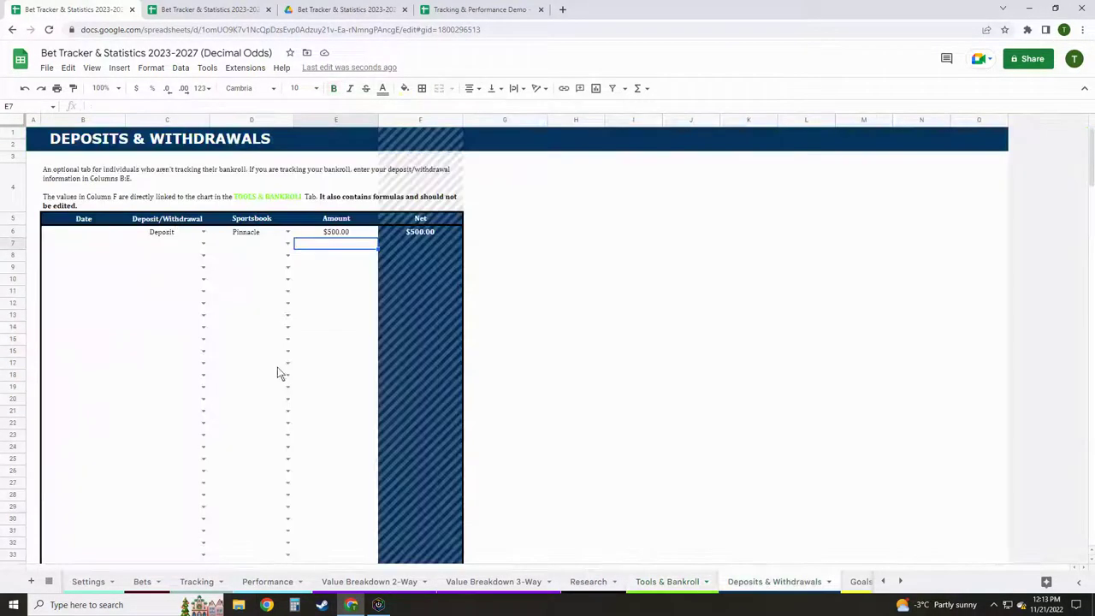
click(200, 244)
click(190, 274)
click(287, 244)
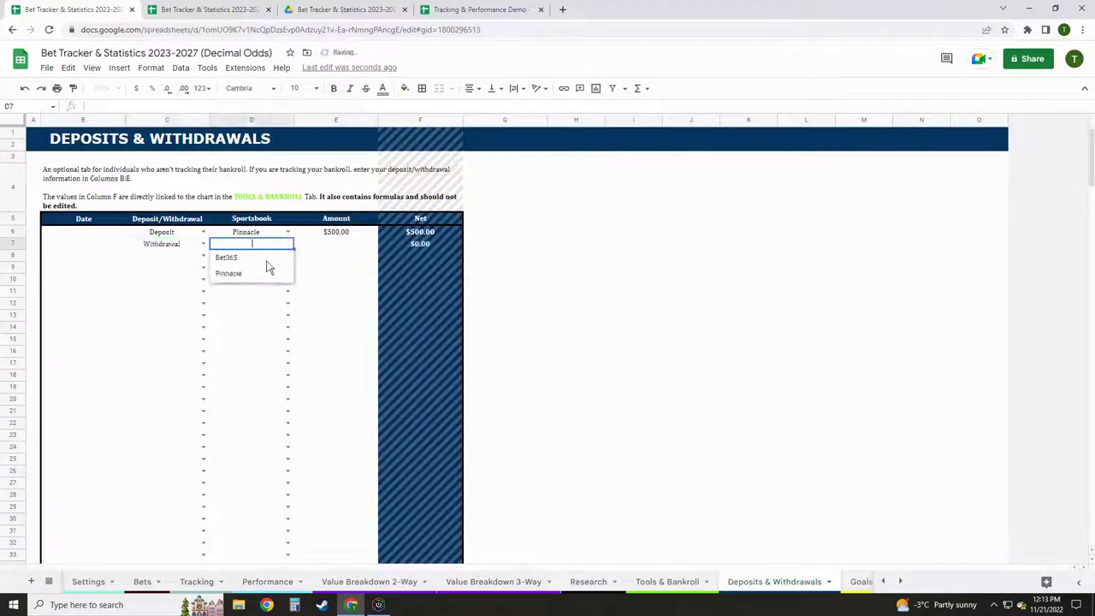
click(269, 271)
click(351, 248)
text(250)
key(Return)
Check the Bankroll total, Additional Funds to Include and Expenses to Exclude areas on the Tools & Bankroll sheet.
click(646, 582)
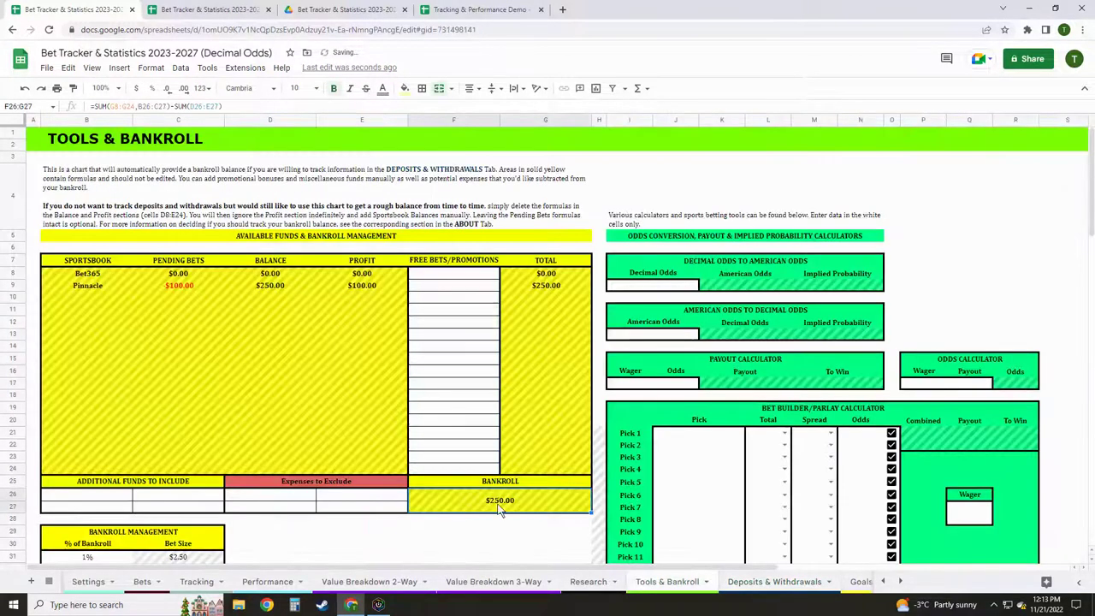
click(94, 498)
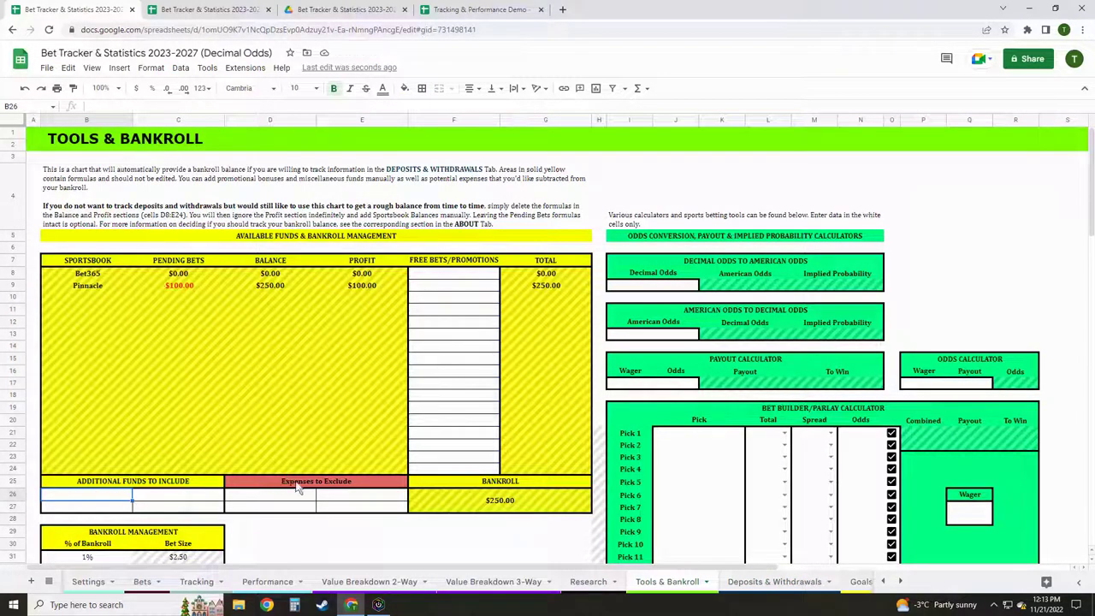
click(312, 508)
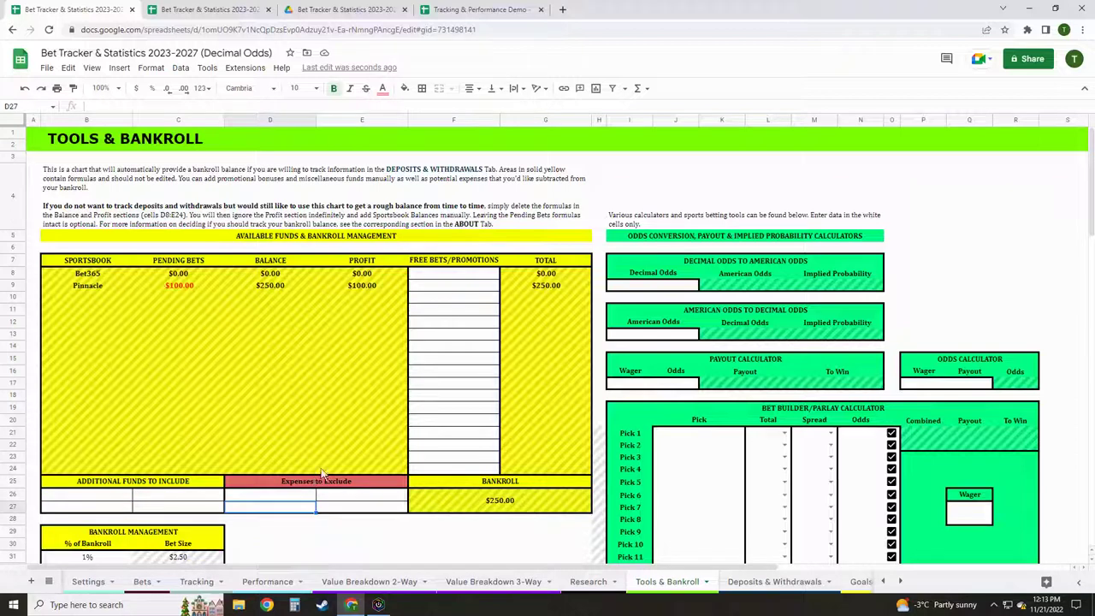
click(430, 557)
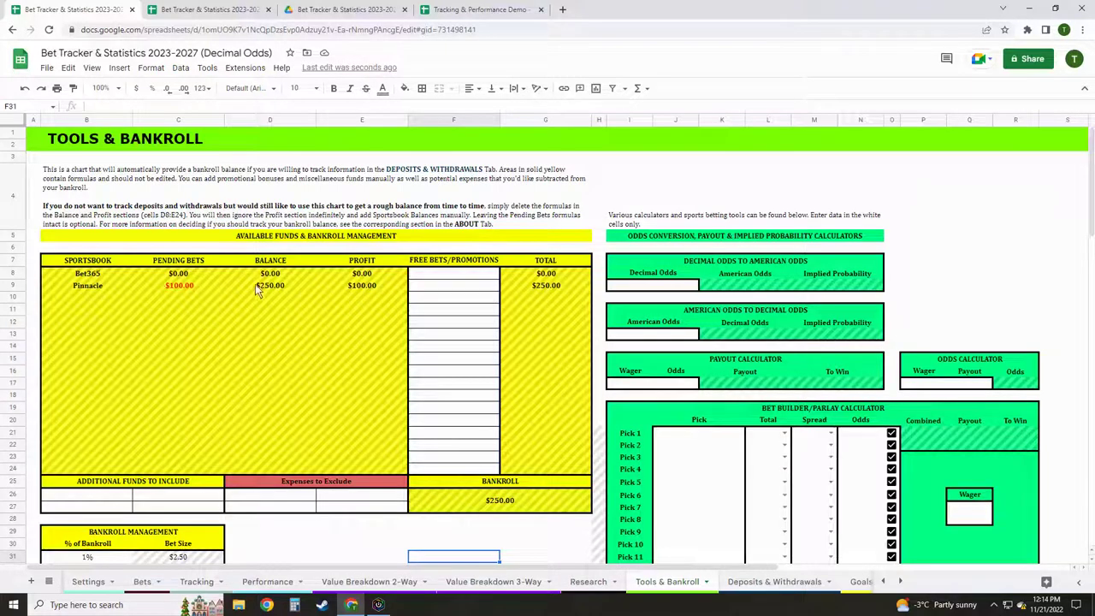
Clear the Pending Bets, Balance and Profit formulas in C8:E24, accepting the protected-range warning.
drag(183, 275, 359, 475)
key(Delete)
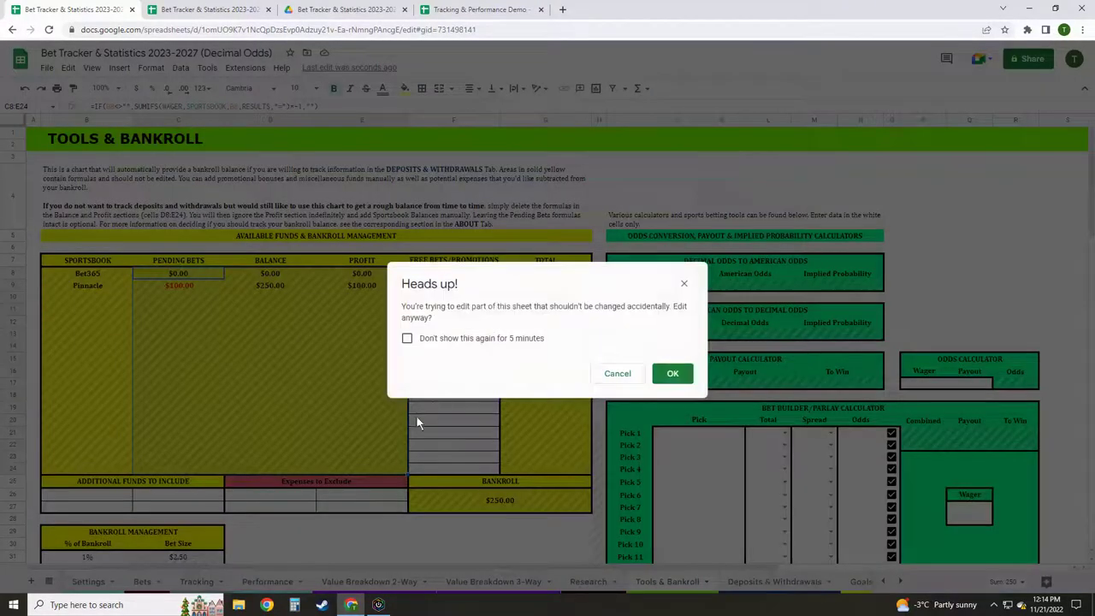
click(674, 373)
View the workbook's list of protected sheets and ranges without adding a new protection, and close it.
click(180, 67)
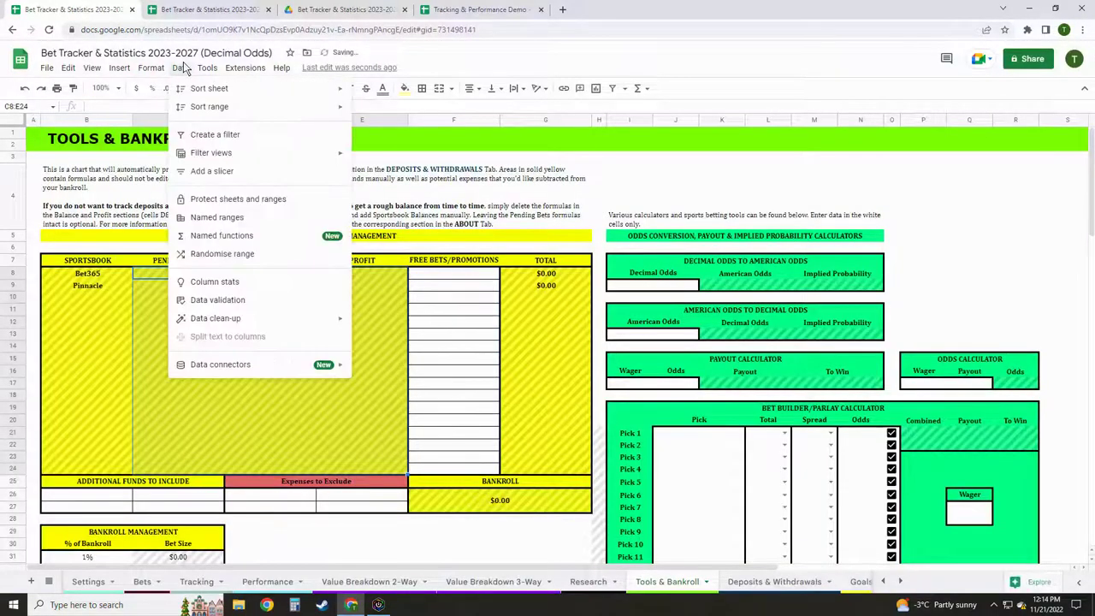
click(248, 200)
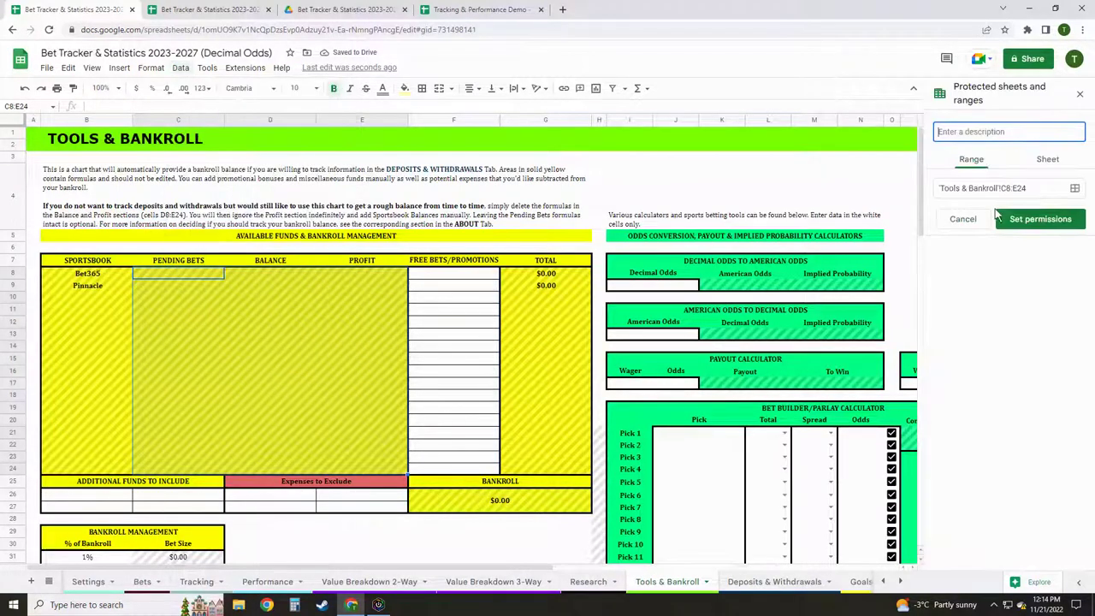
click(972, 220)
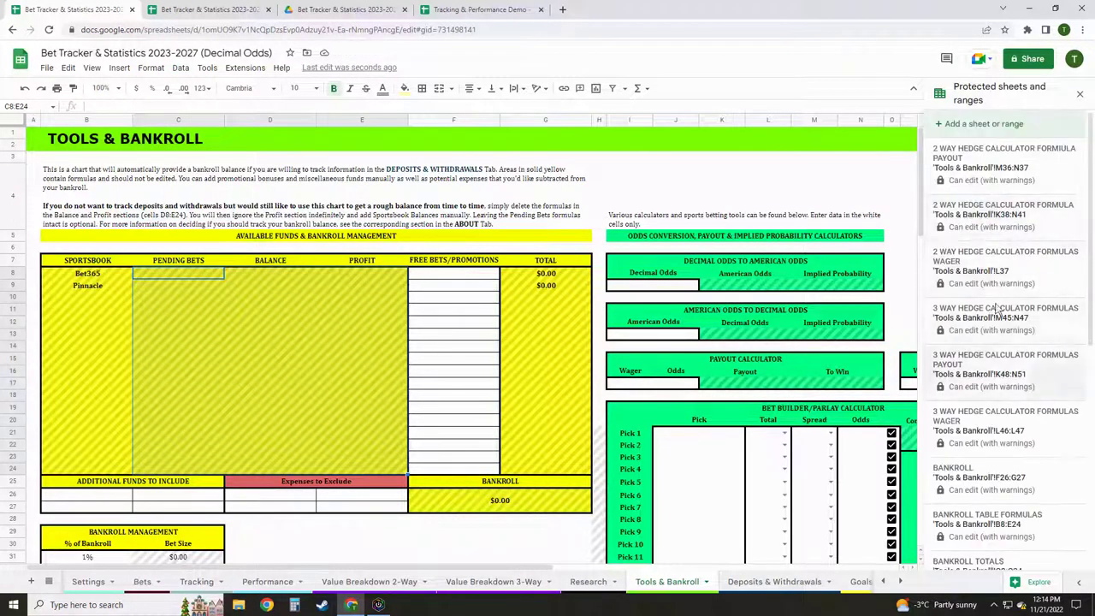
click(1080, 94)
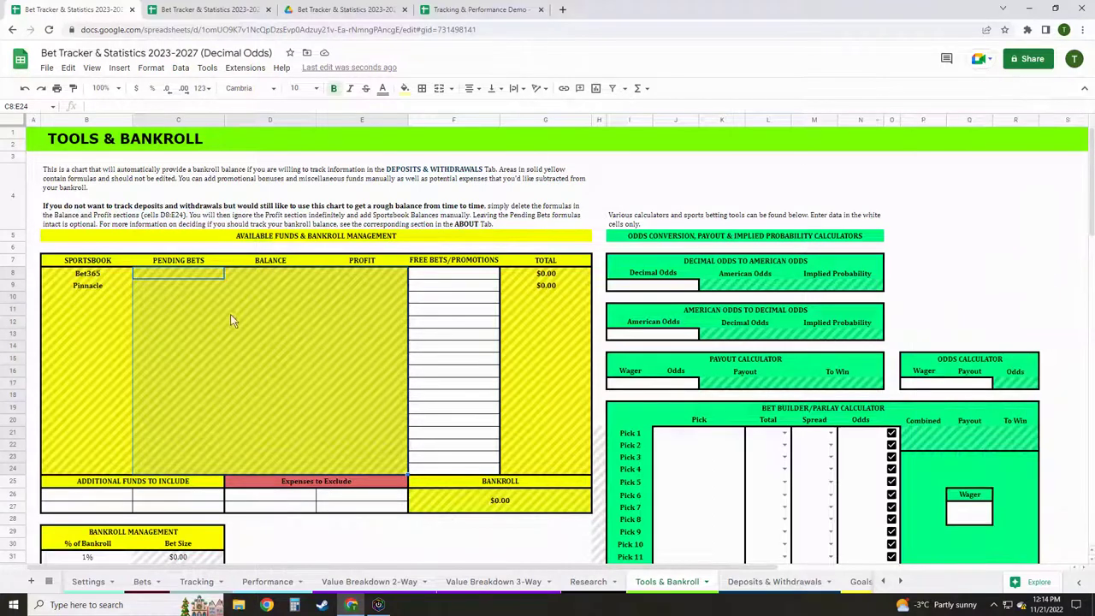
Manually set Pinnacle's Balance to 500, accepting the protection warning, and review the Bankroll Management bet sizes.
click(272, 299)
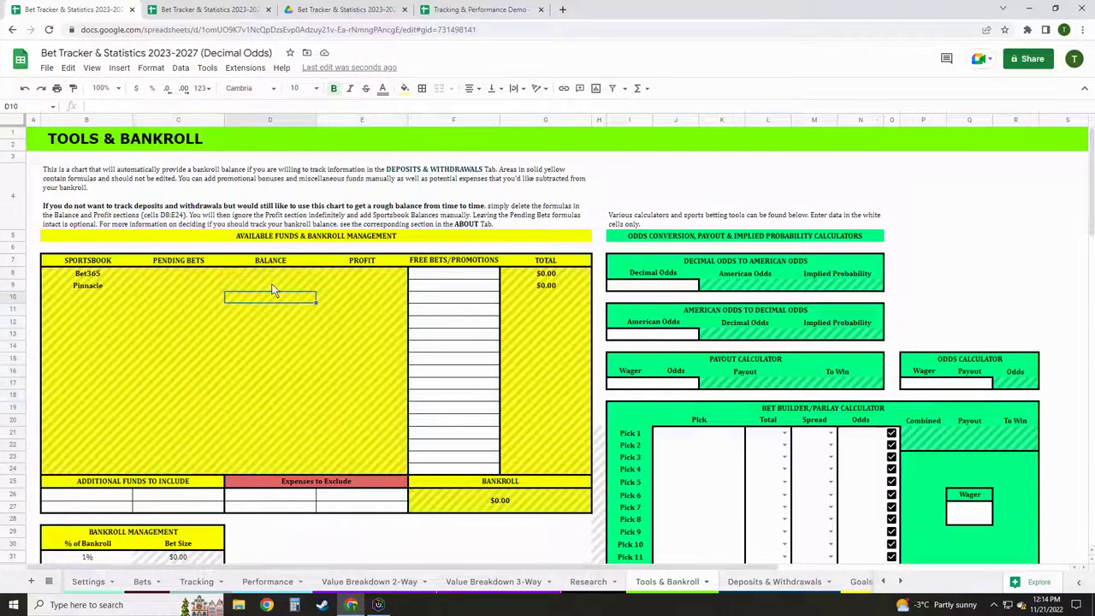
click(272, 287)
click(273, 274)
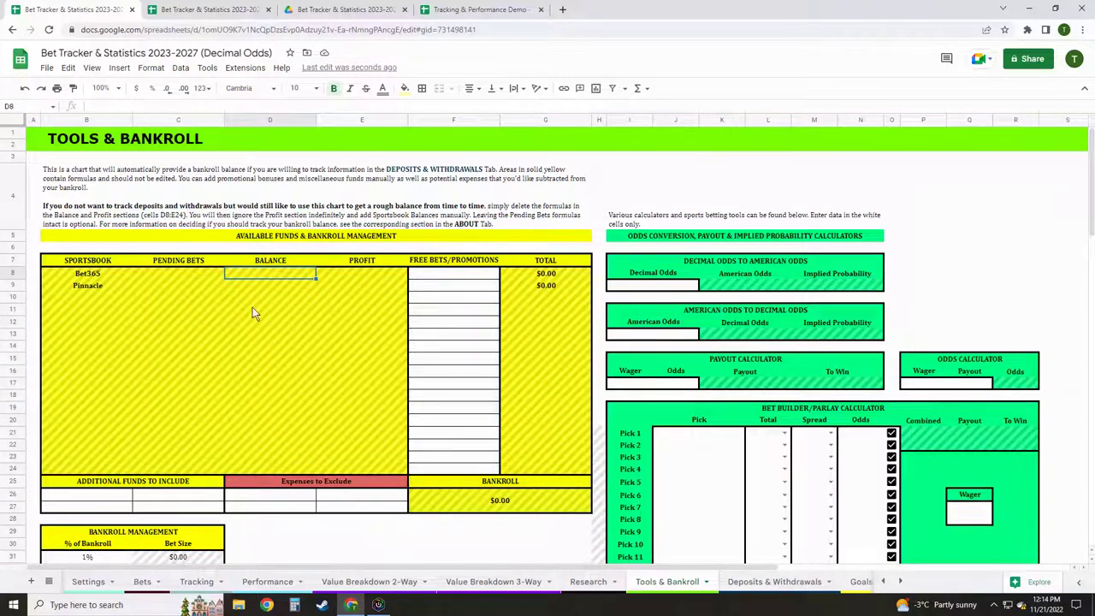
click(274, 297)
double_click(279, 293)
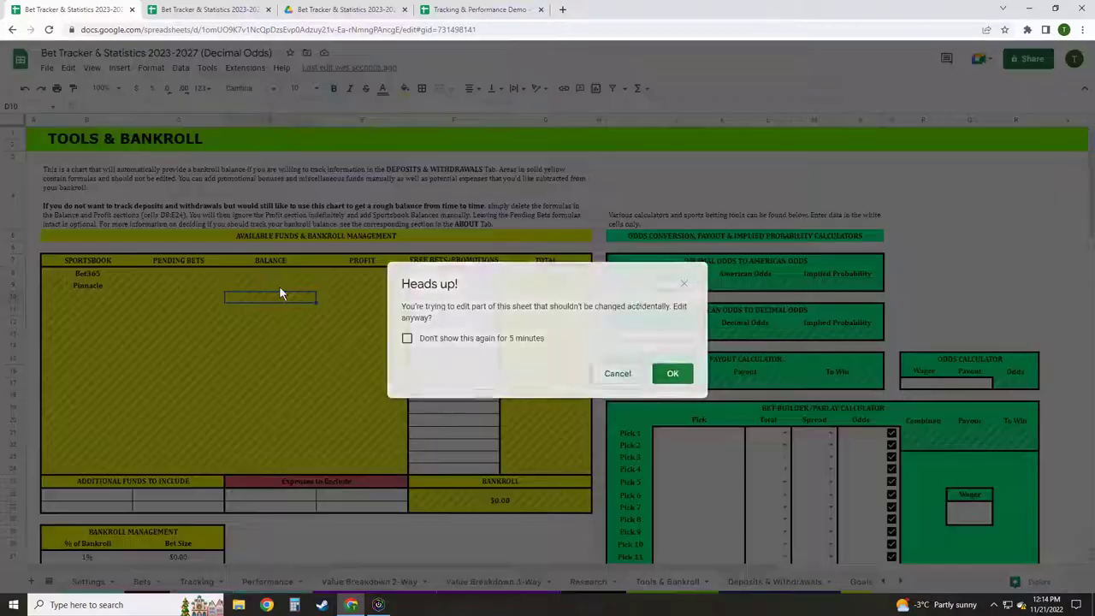
click(673, 373)
scroll(376, 363, down, 6)
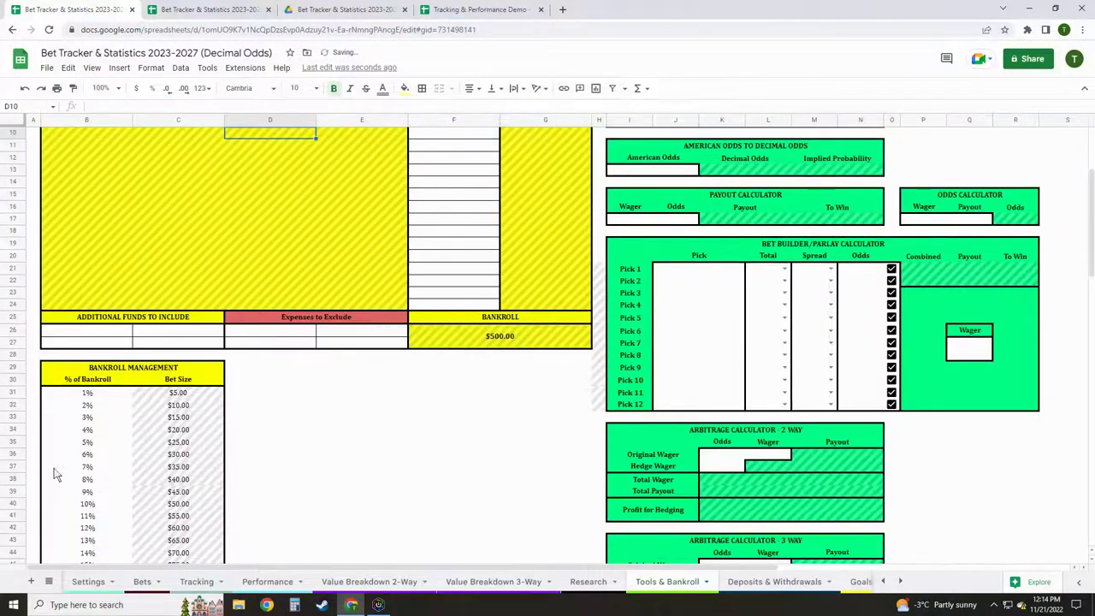
scroll(97, 323, down, 4)
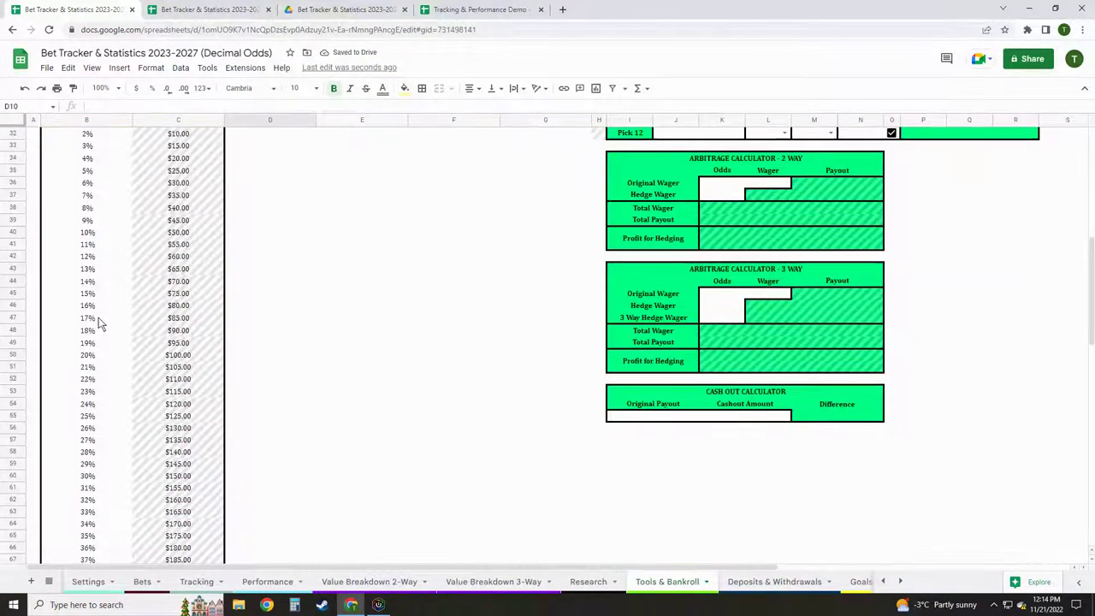
scroll(120, 342, up, 8)
scroll(271, 410, up, 2)
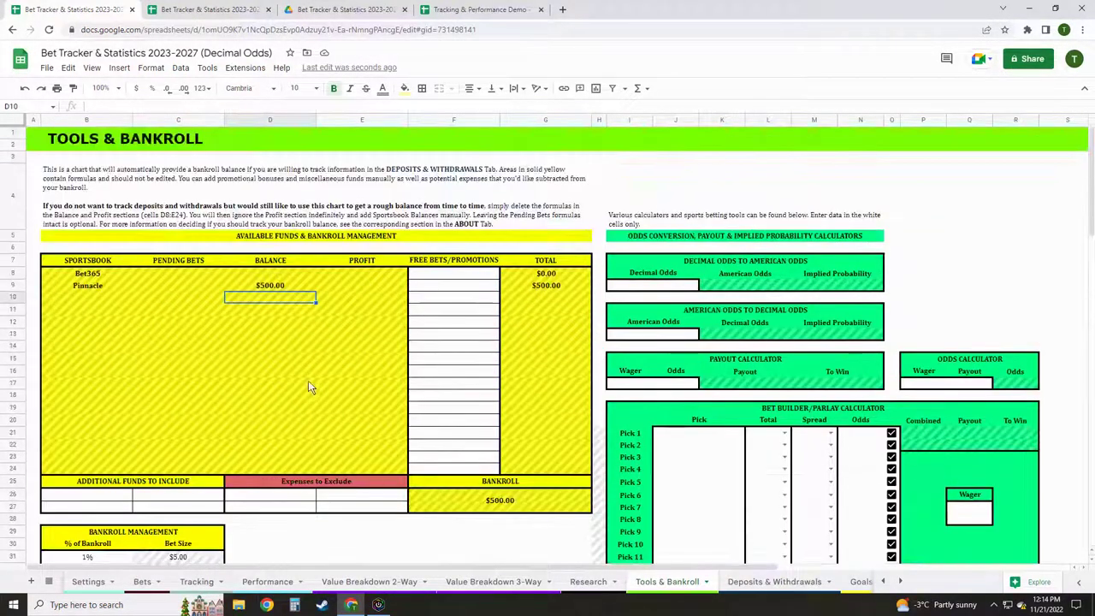
Undo the manual Pinnacle balance entry and the clearing of the formulas in C8:E24.
key(ctrl+z)
key(ctrl+z)
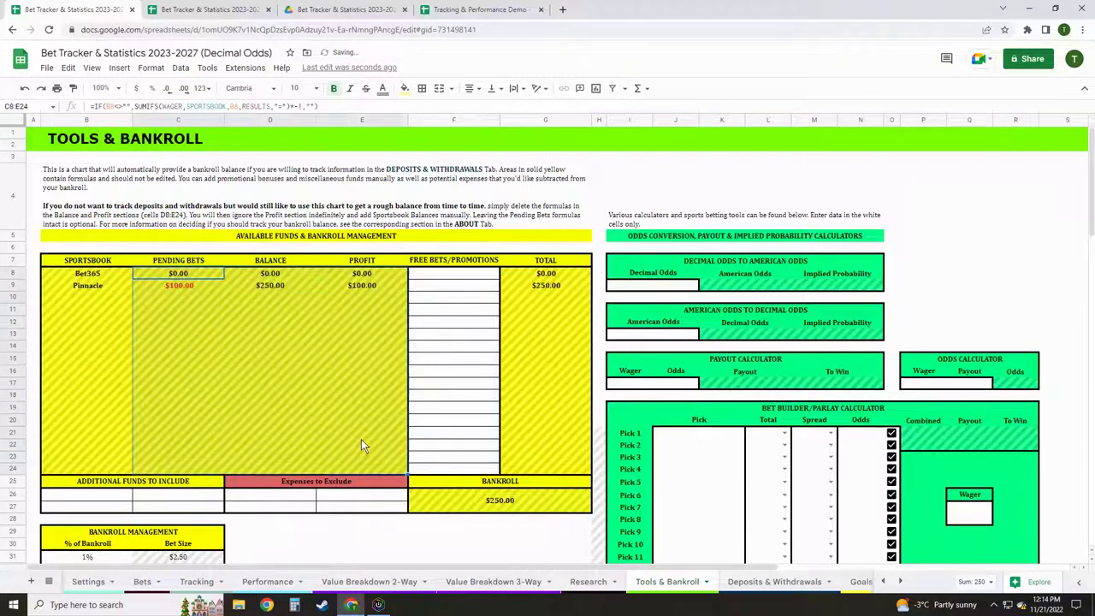
click(953, 193)
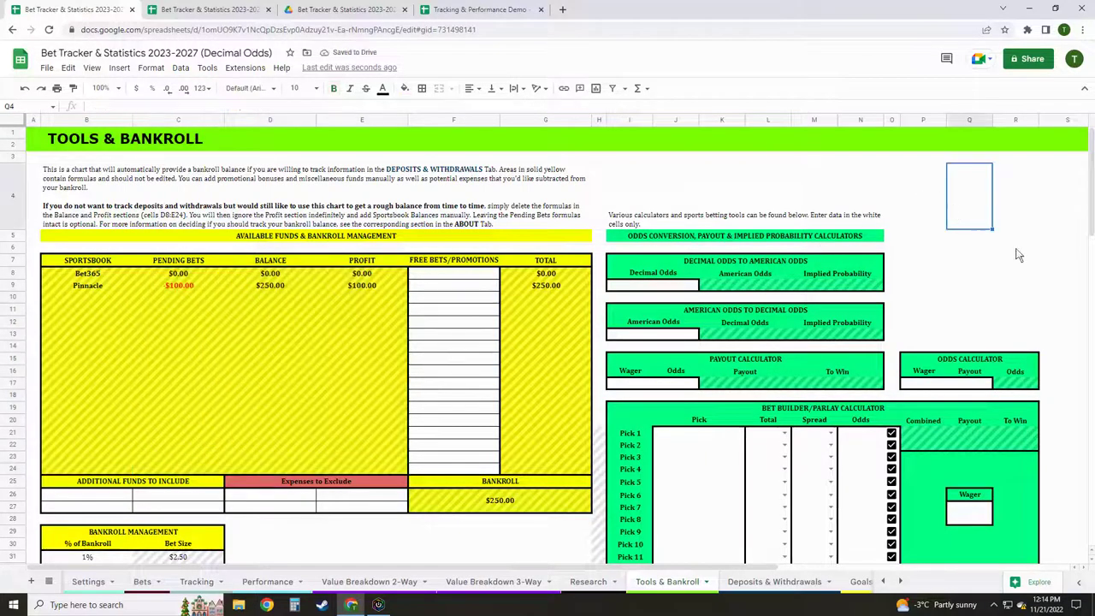
Enter odds of 5, 2, 3 and 1.5 for Picks 1 to 4 in the Bet Builder/Parlay Calculator.
scroll(1003, 229, down, 3)
scroll(821, 266, down, 2)
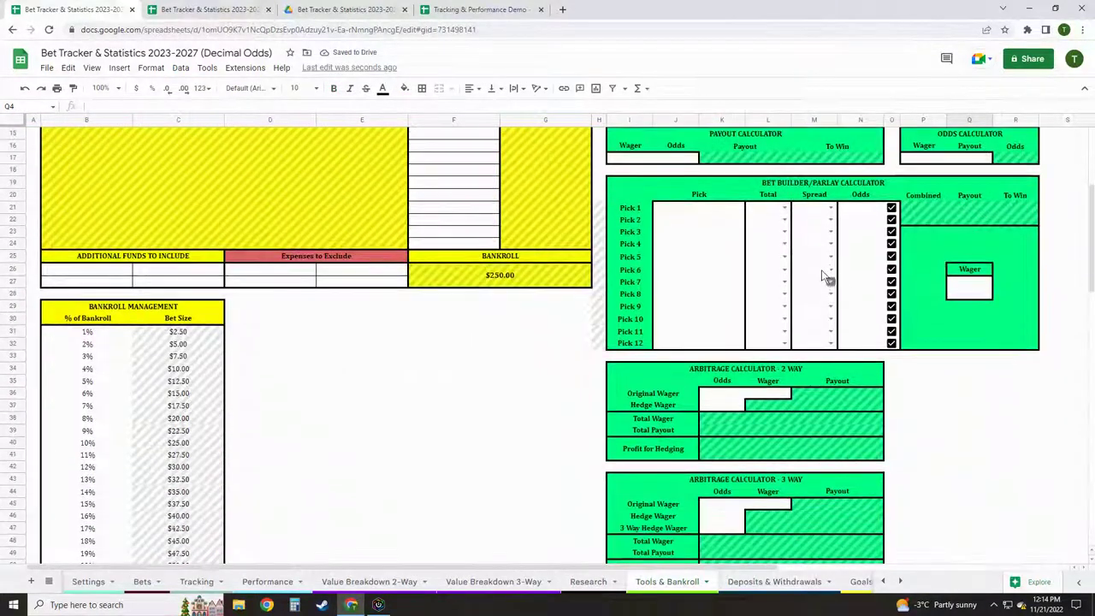
click(859, 210)
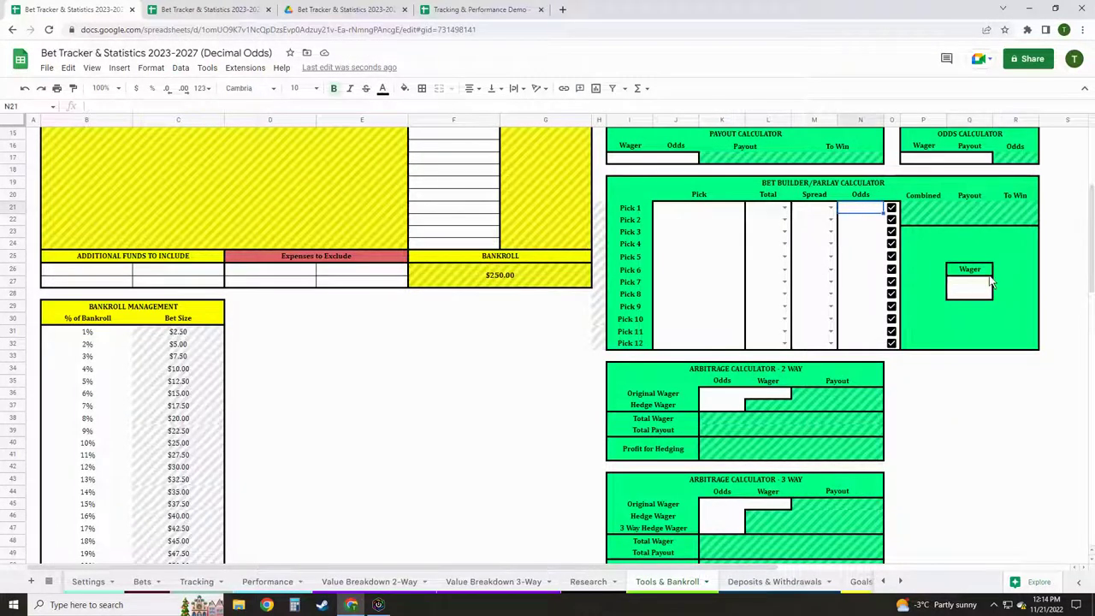
text(5)
key(Return)
text(2)
key(Return)
text(3)
key(Return)
text(1.5)
key(Return)
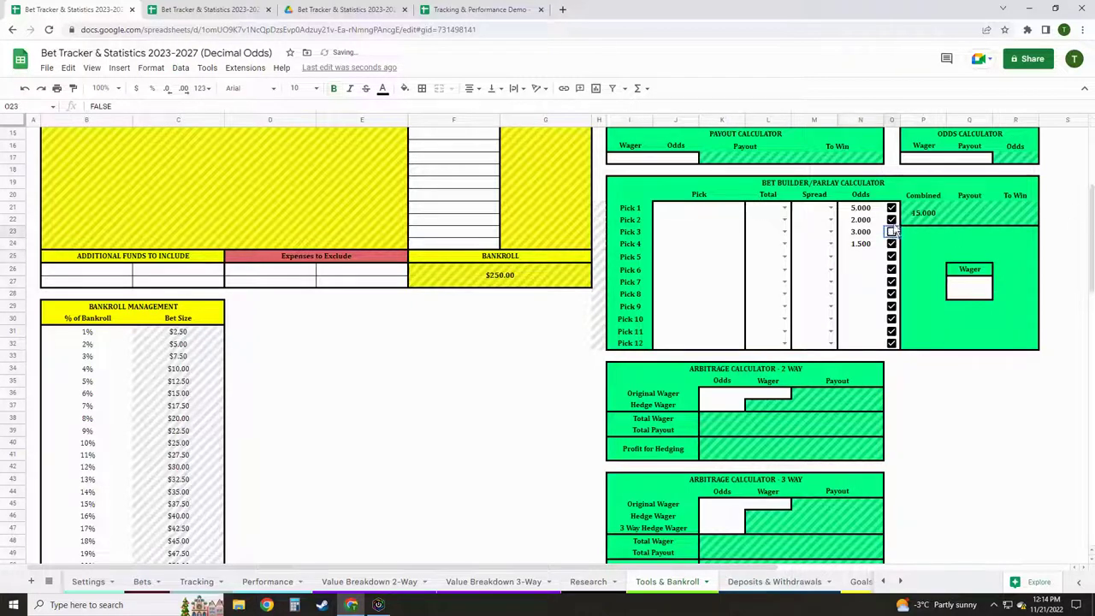
Toggle individual picks out of the parlay and back in, and set the parlay wager to 20.
click(891, 224)
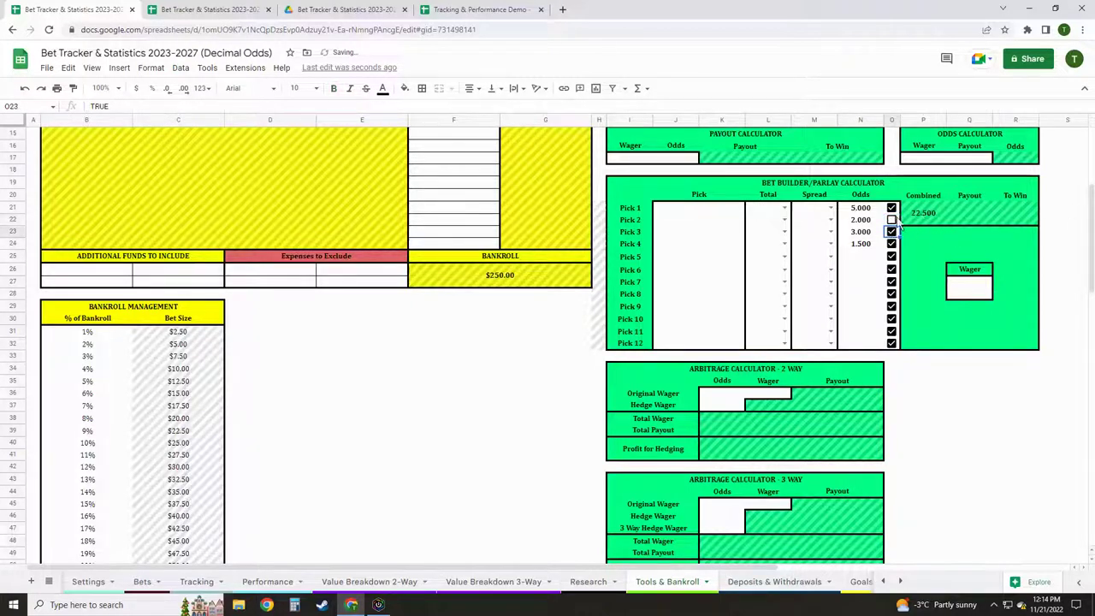
click(969, 289)
text(20)
key(Return)
Clear the entered pick odds and the wager from the Bet Builder/Parlay Calculator.
drag(860, 207, 900, 275)
key(Delete)
key(Right)
key(Down)
key(Down)
key(Down)
key(Down)
key(Down)
key(Down)
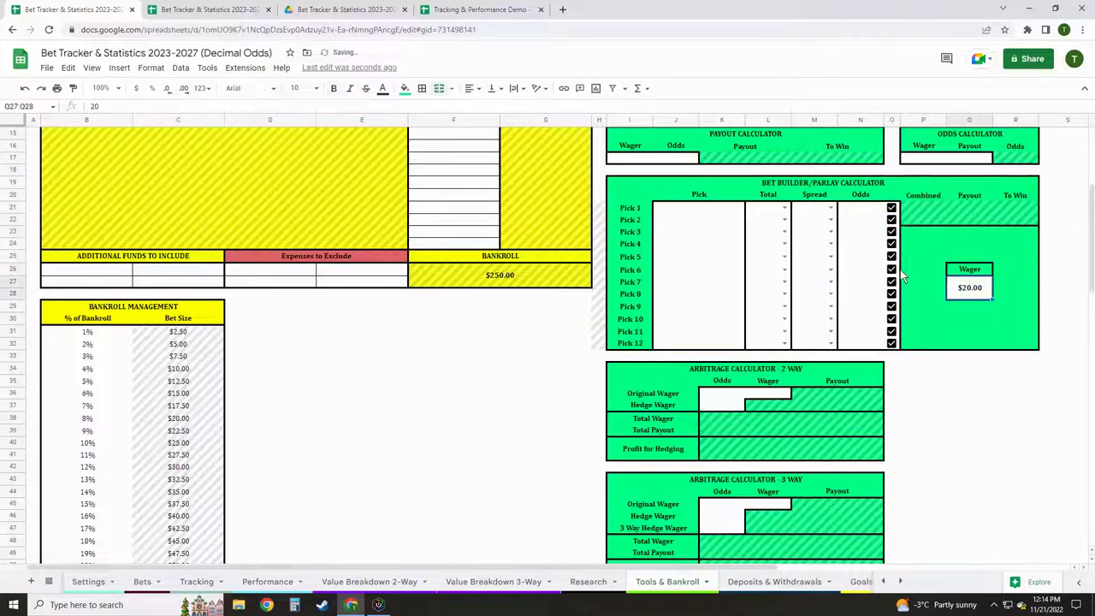
key(Delete)
Delete the Pinnacle deposit and withdrawal entries in C6:E7 of the Deposits & Withdrawals sheet.
scroll(856, 290, down, 4)
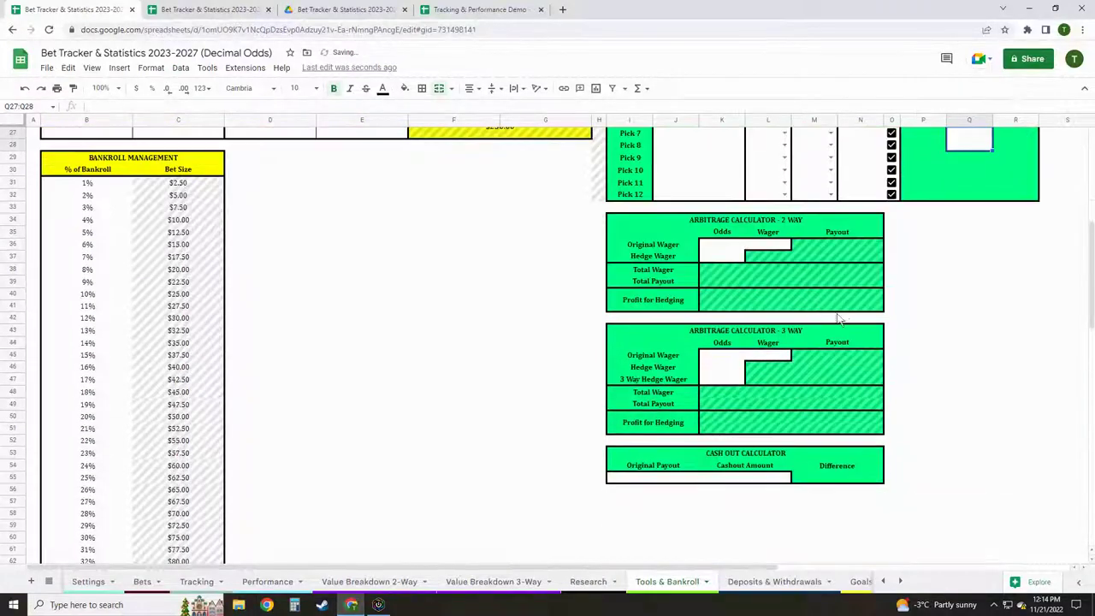
scroll(984, 342, up, 8)
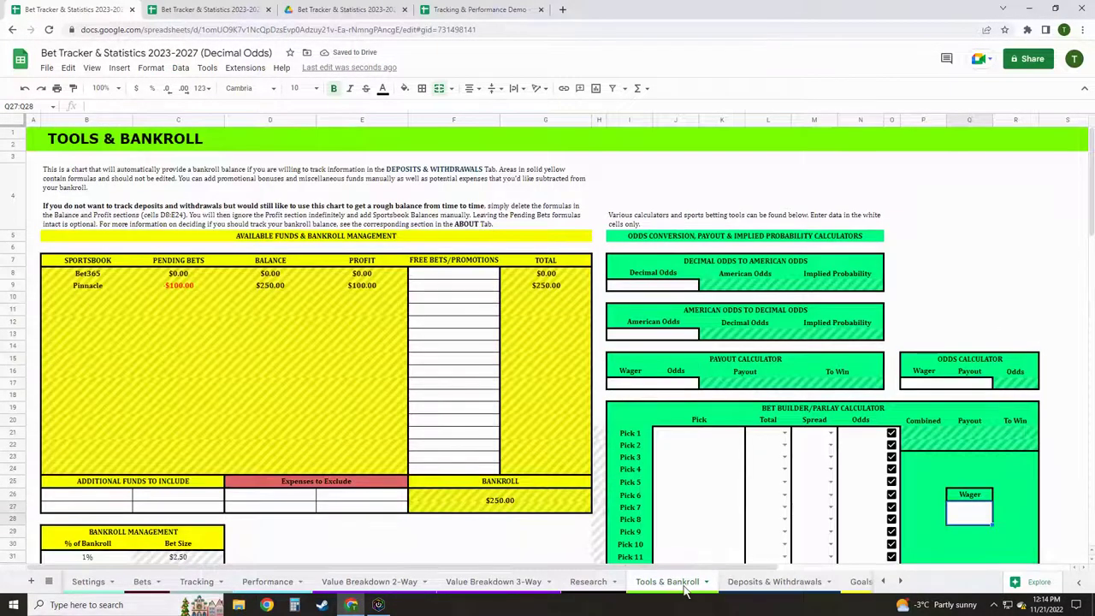
click(774, 581)
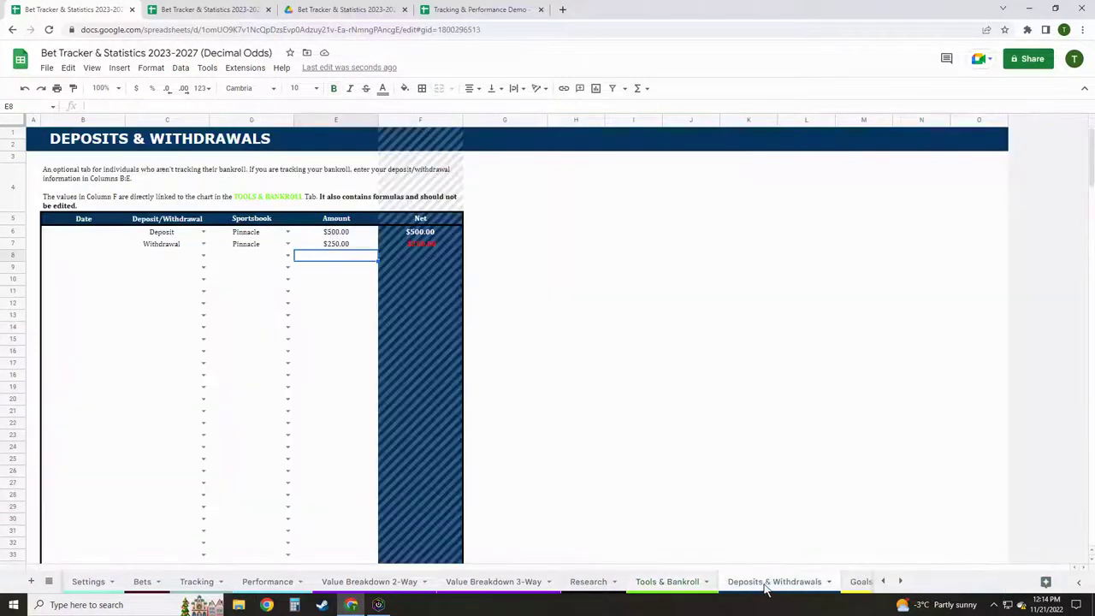
drag(163, 232, 338, 244)
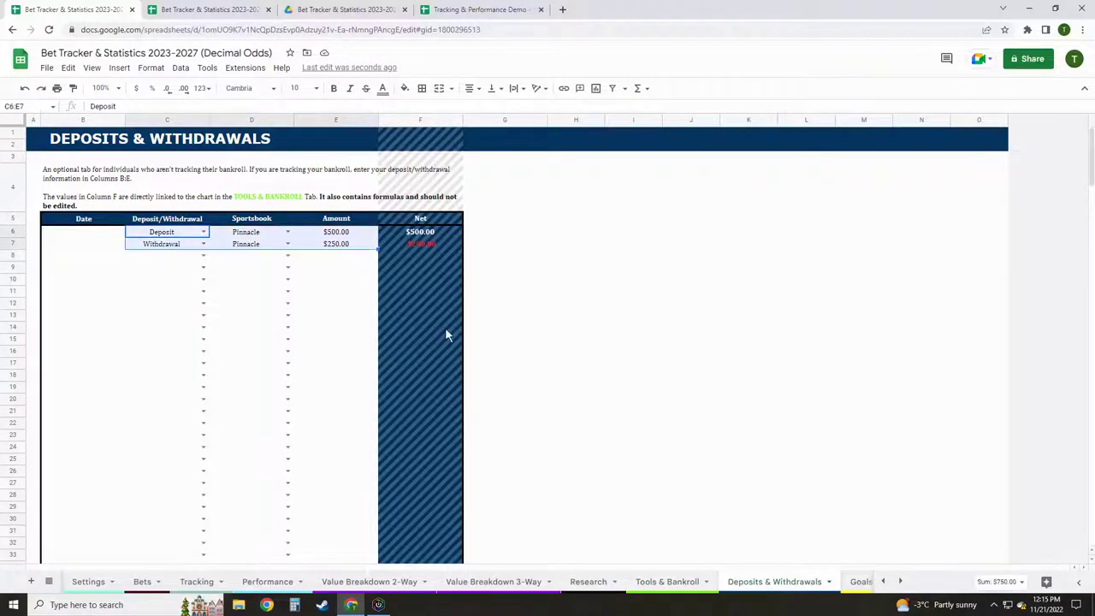
key(Delete)
Look through the UFC and NHL tables and the matchup breakdowns on the Research sheet.
click(599, 583)
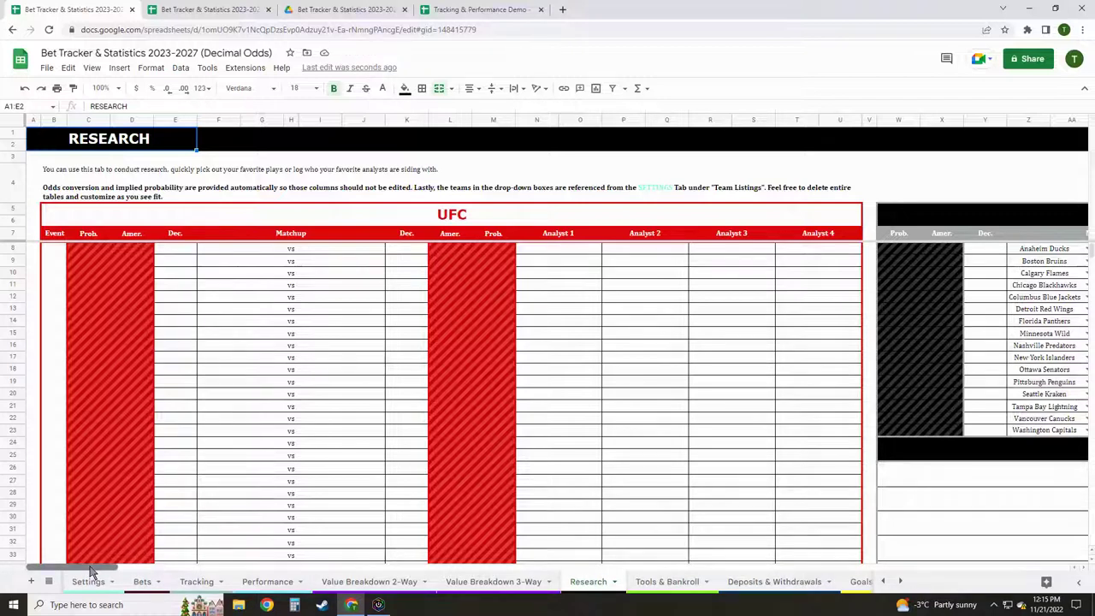
drag(92, 571, 164, 580)
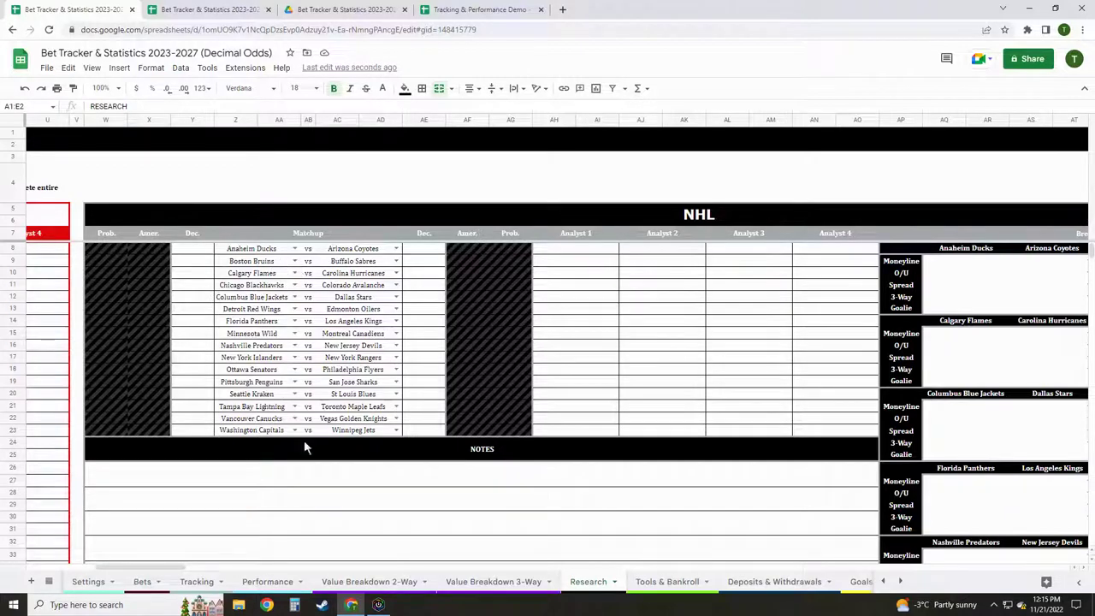
drag(144, 565, 217, 571)
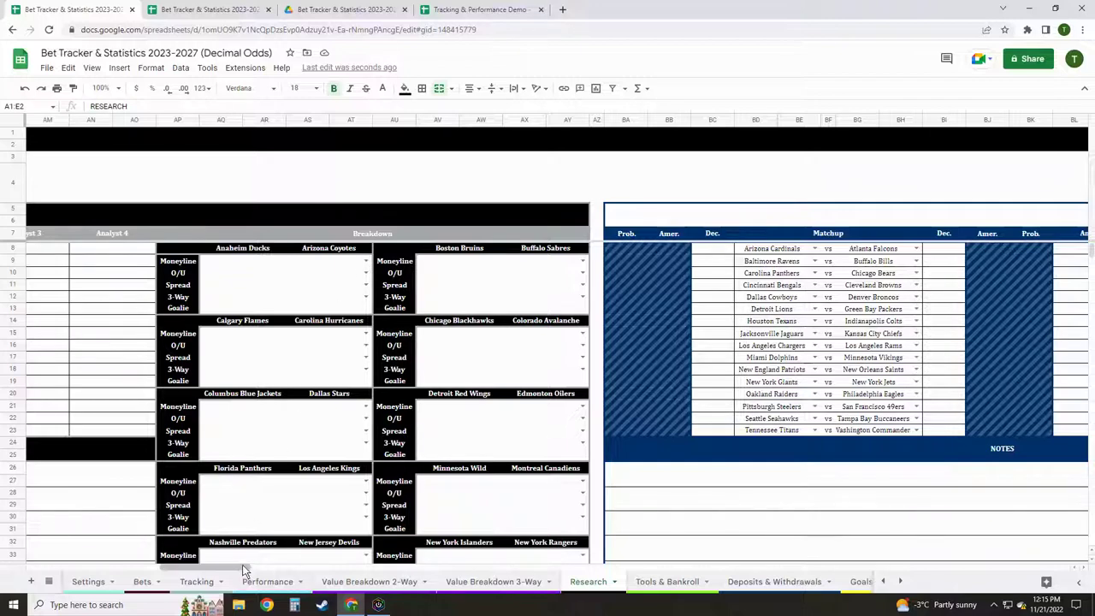
Try decimal odds of 2 for the Buffalo Sabres in the NHL research table and clear the cell again.
drag(241, 572, 206, 573)
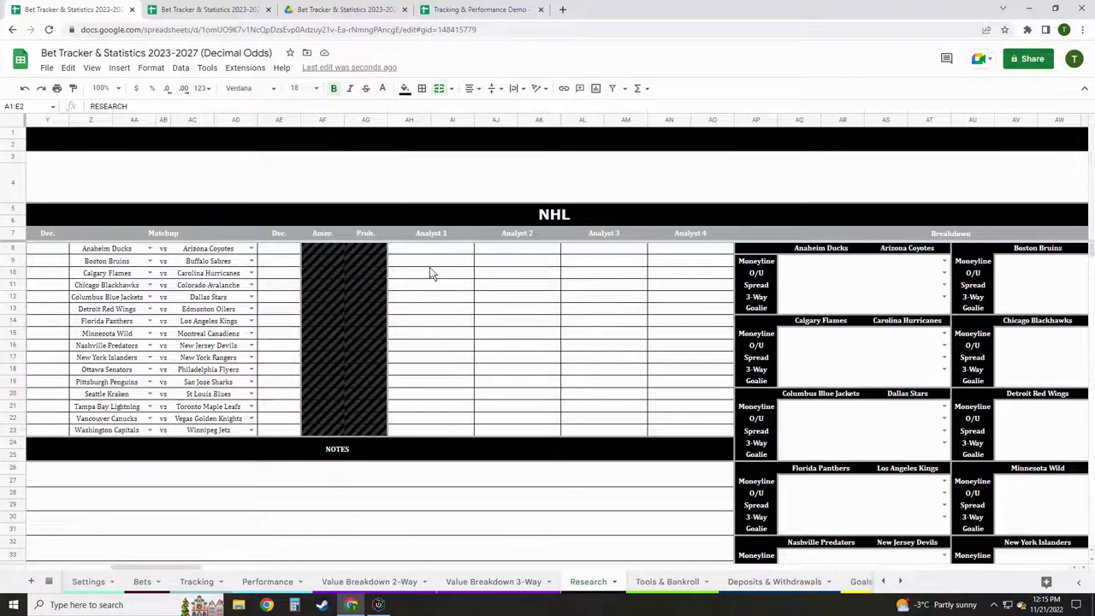
click(289, 261)
text(2)
key(Return)
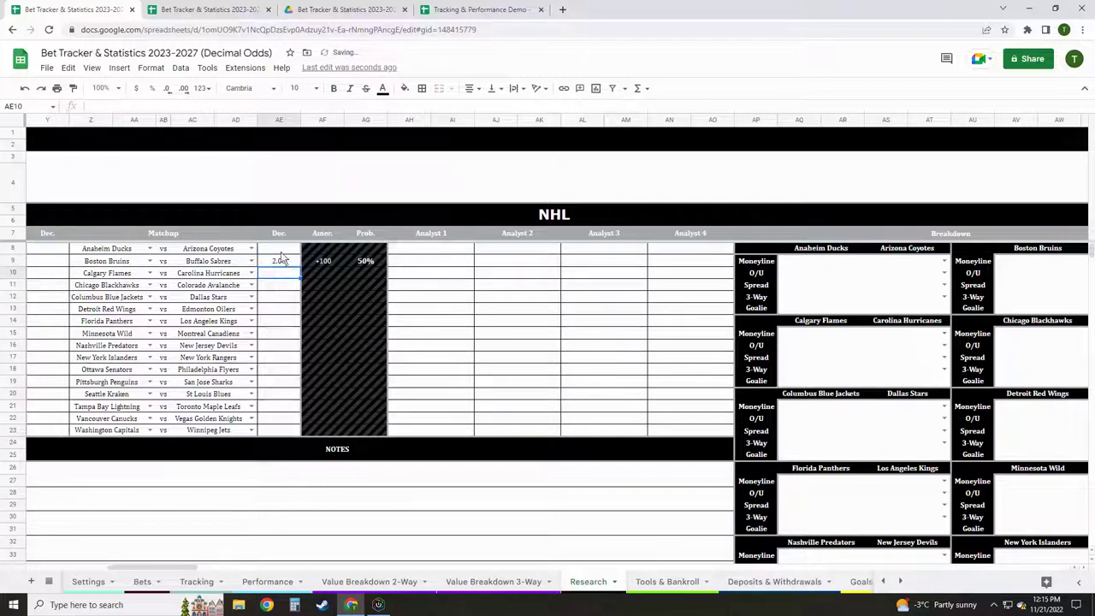
key(Up)
key(Delete)
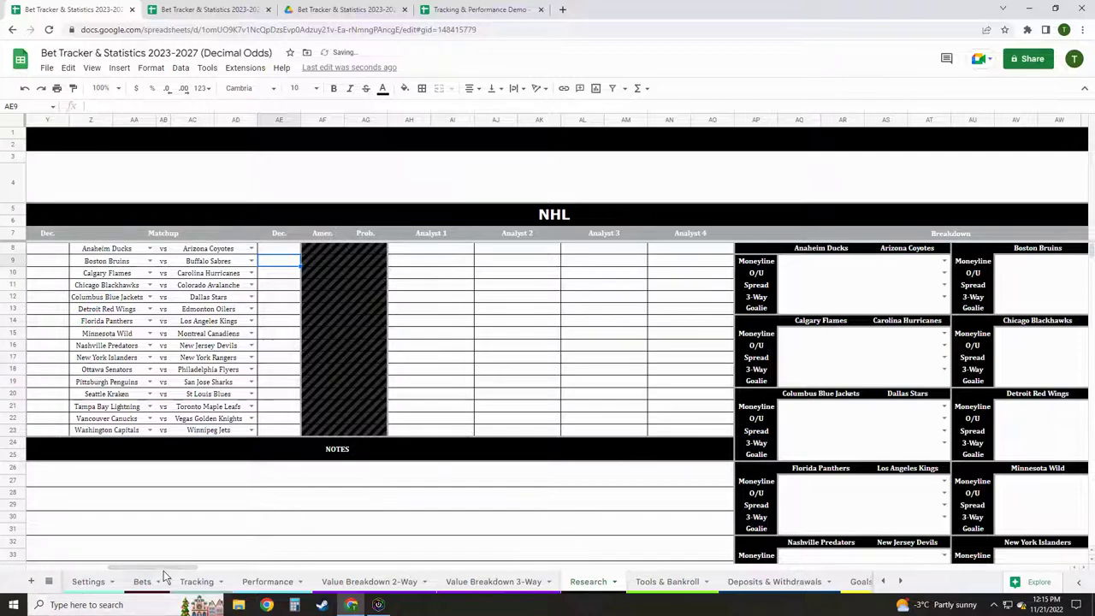
Browse across the remaining sport tables on the Research sheet and return to its first table.
drag(165, 571, 987, 491)
drag(195, 570, 5, 551)
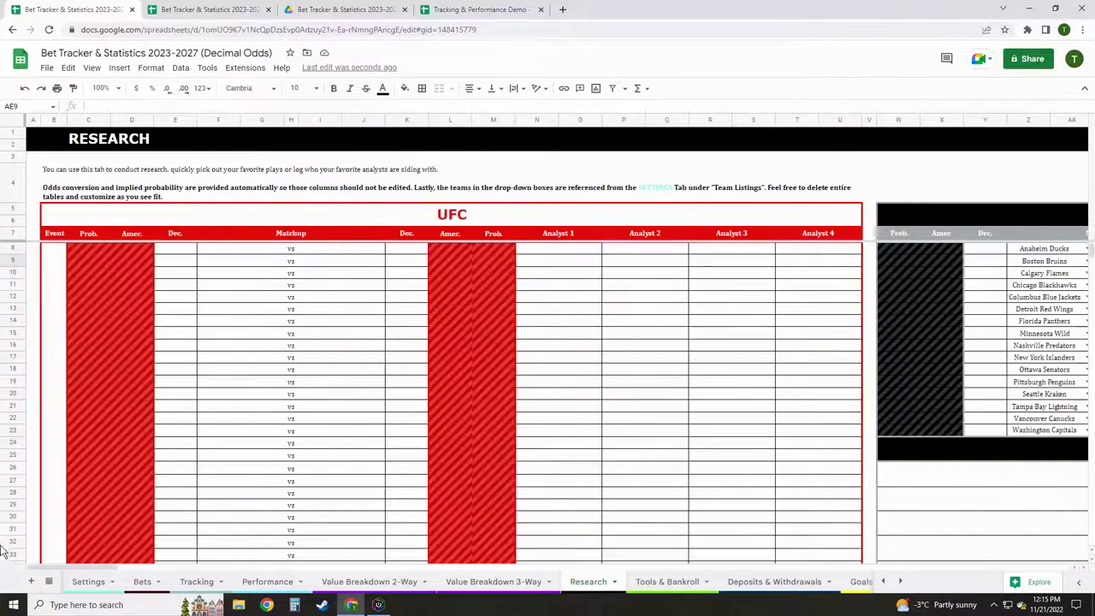
Enter "Update Responsible Gambling Protocols" as the first overall 2023 goal on the Goals sheet.
click(860, 582)
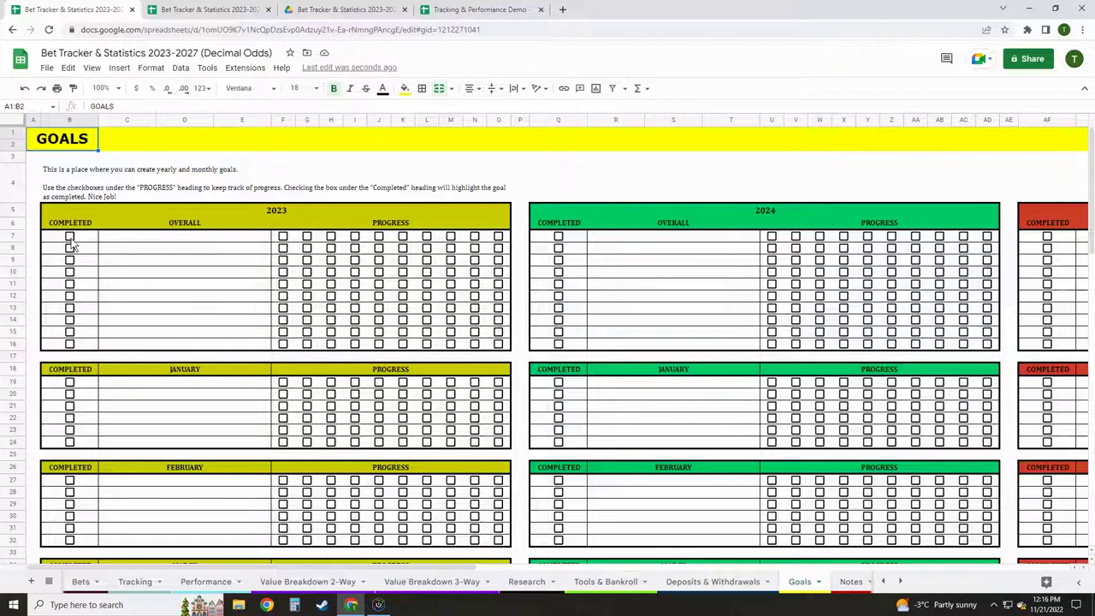
click(137, 238)
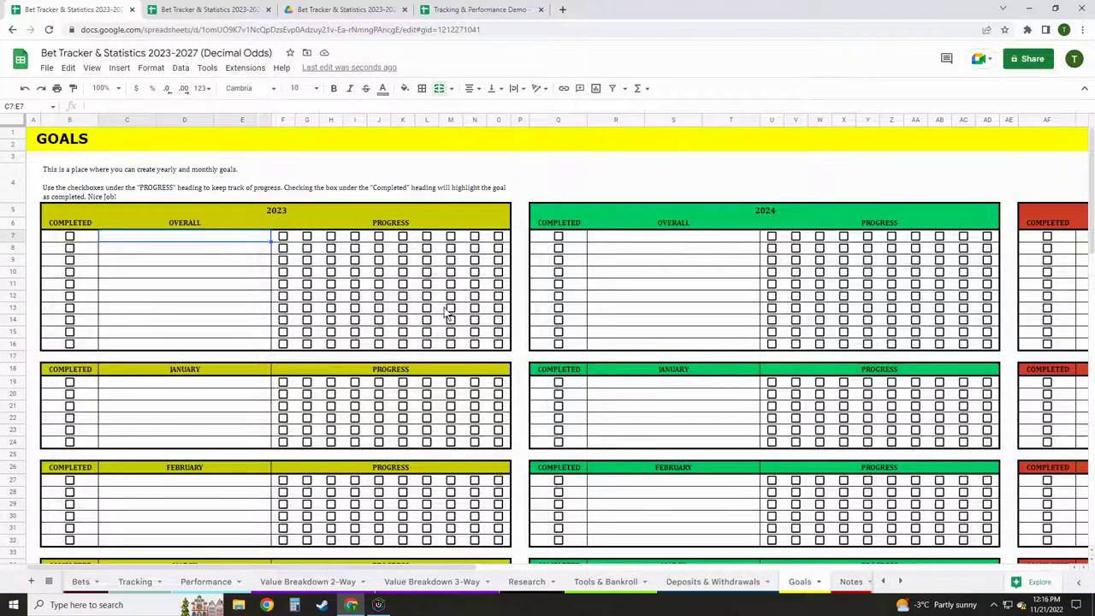
text(Ad)
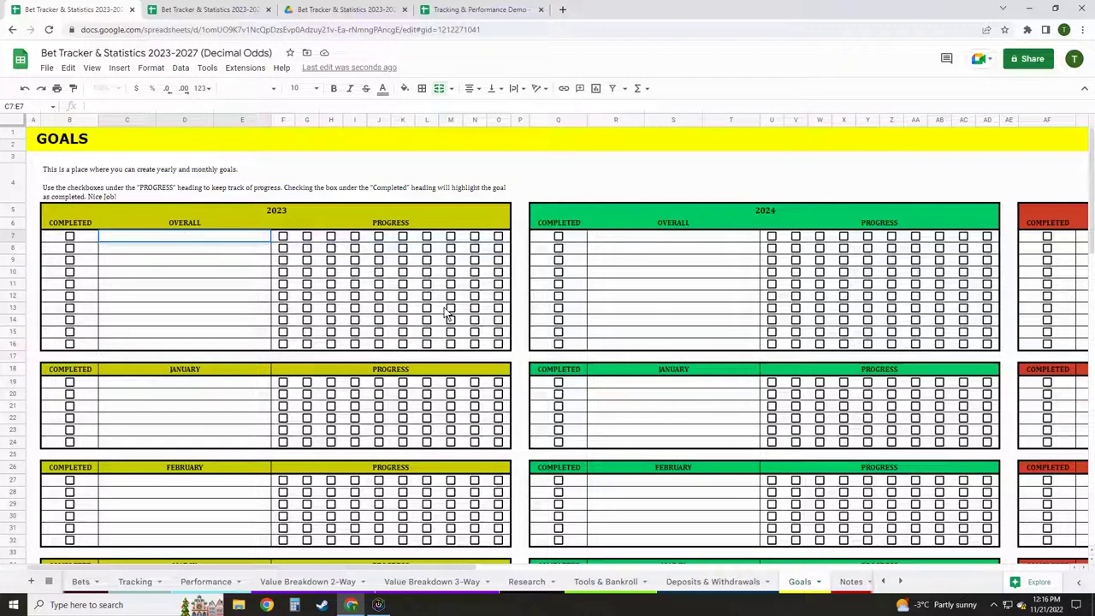
text(Update Respons)
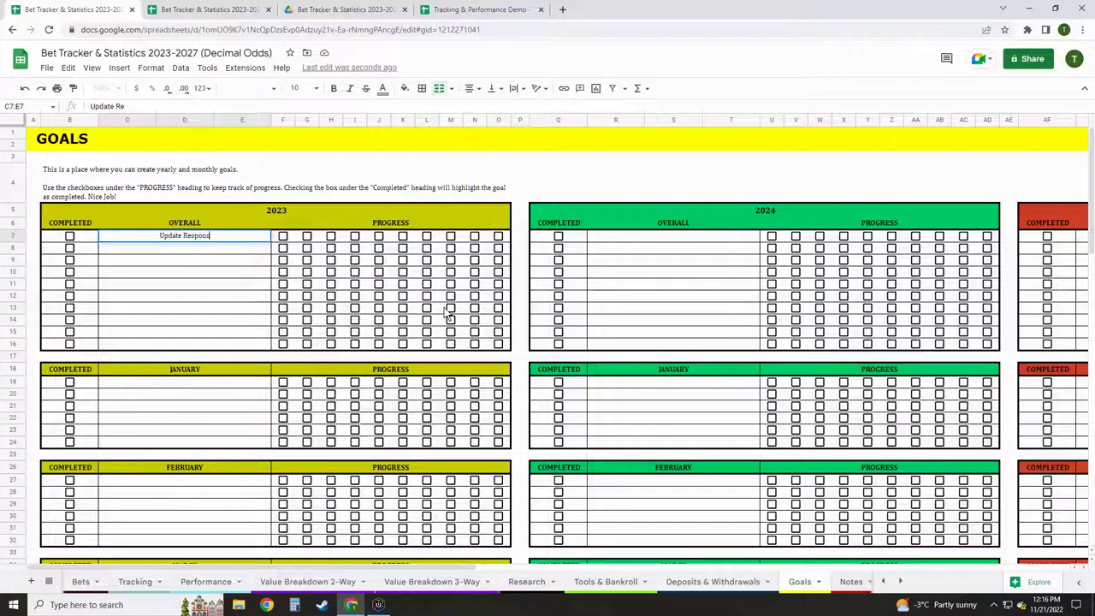
text(ible Gambling)
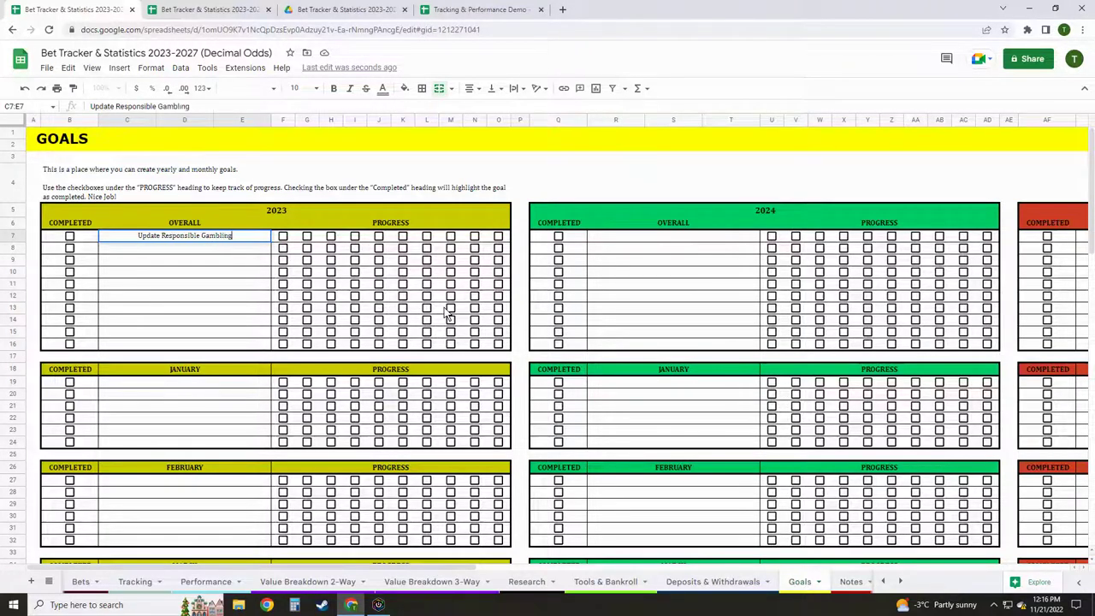
text( Protocols on)
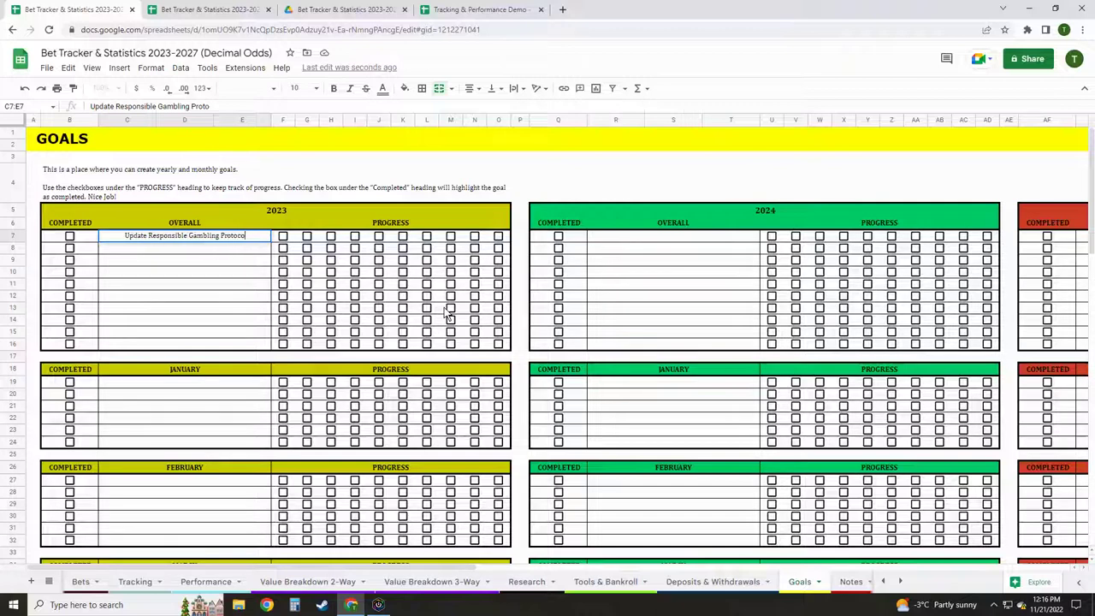
key(BackSpace)
key(BackSpace)
key(BackSpace)
key(BackSpace)
key(BackSpace)
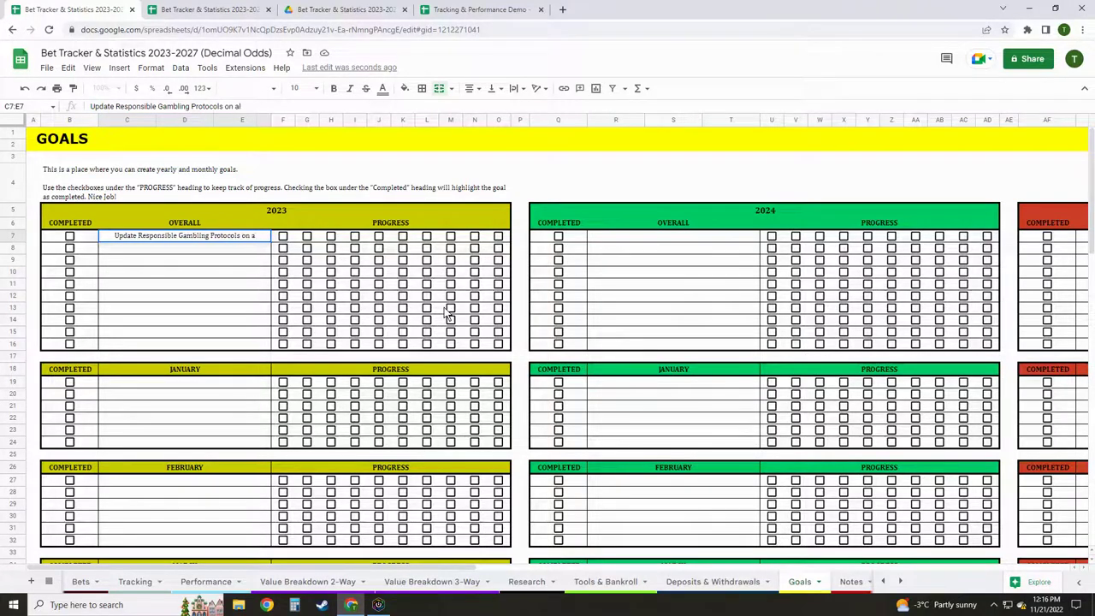
text(s)
key(Tab)
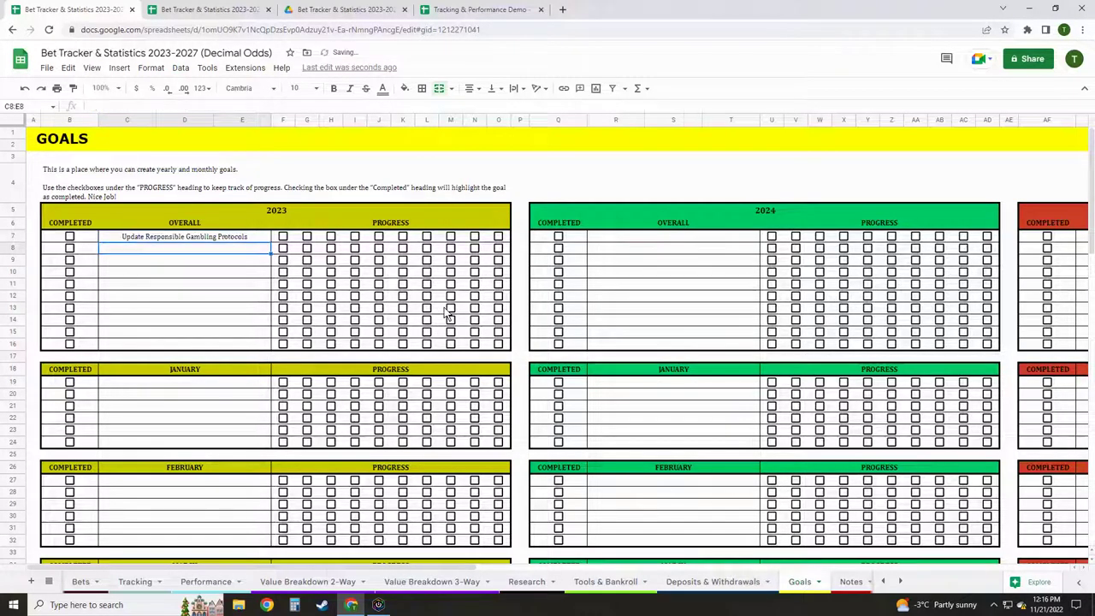
Remove all progress checkboxes (F7:O7) from the row of the first overall 2023 goal.
key(shift+Tab)
key(Tab)
key(shift+Right)
key(shift+Right)
key(shift+Right)
key(shift+Right)
key(shift+Right)
key(shift+Right)
key(shift+Right)
key(shift+Right)
key(shift+Right)
key(shift+Right)
key(shift+Right)
key(shift+Left)
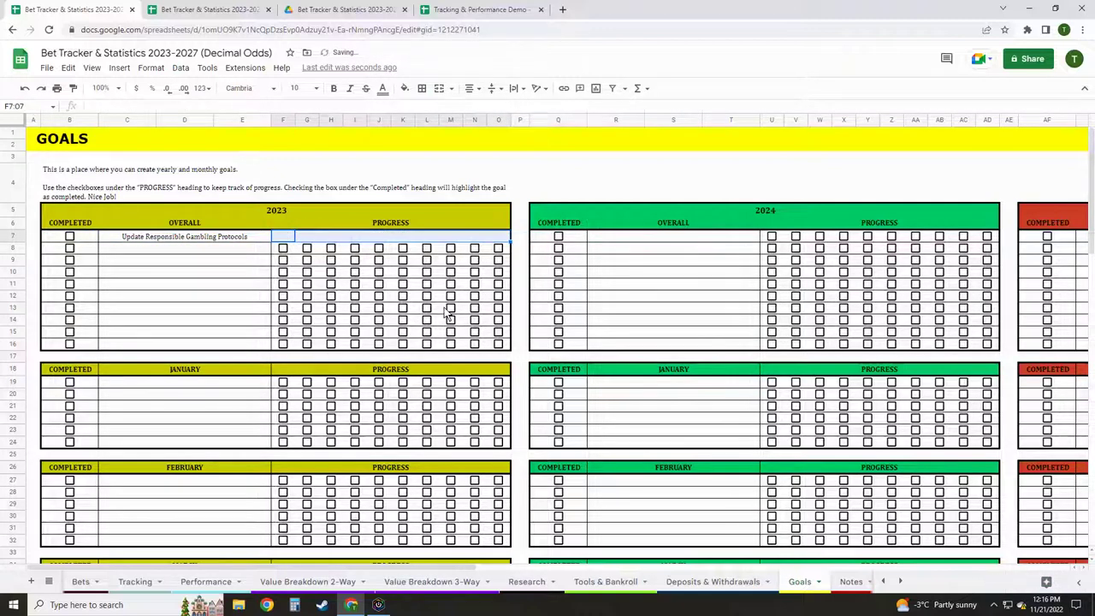
key(Delete)
click(180, 285)
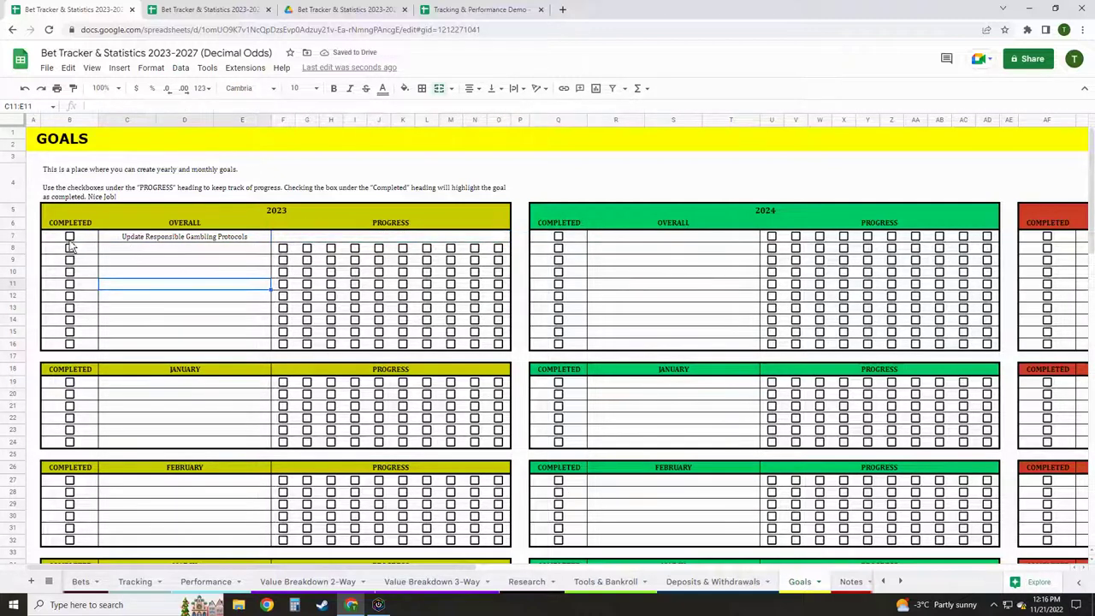
Mark the first overall 2023 goal as completed and unmark it again.
click(70, 237)
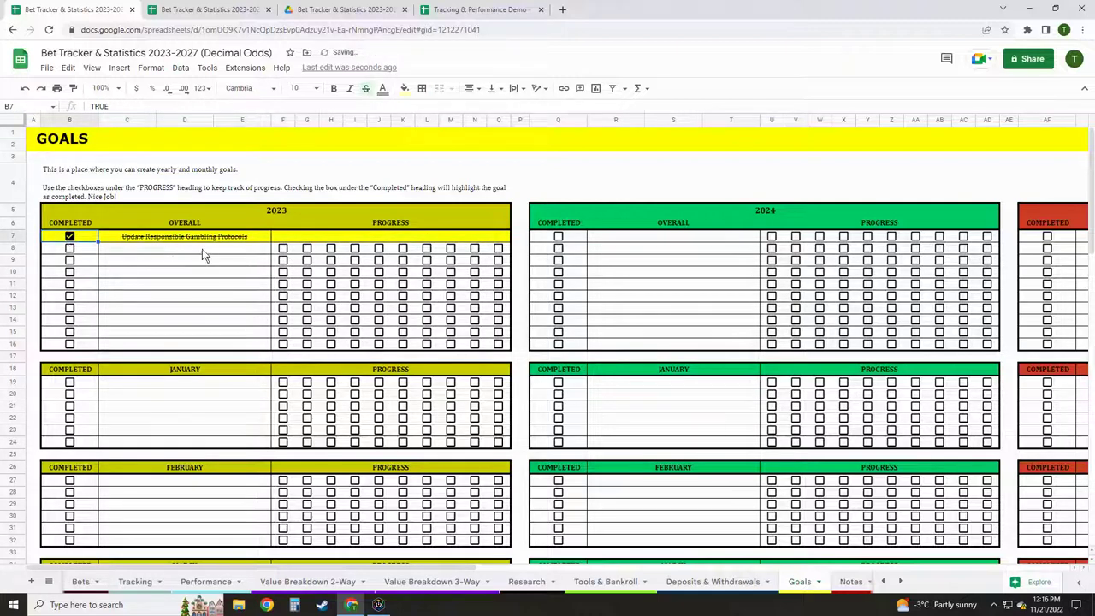
click(69, 238)
click(158, 249)
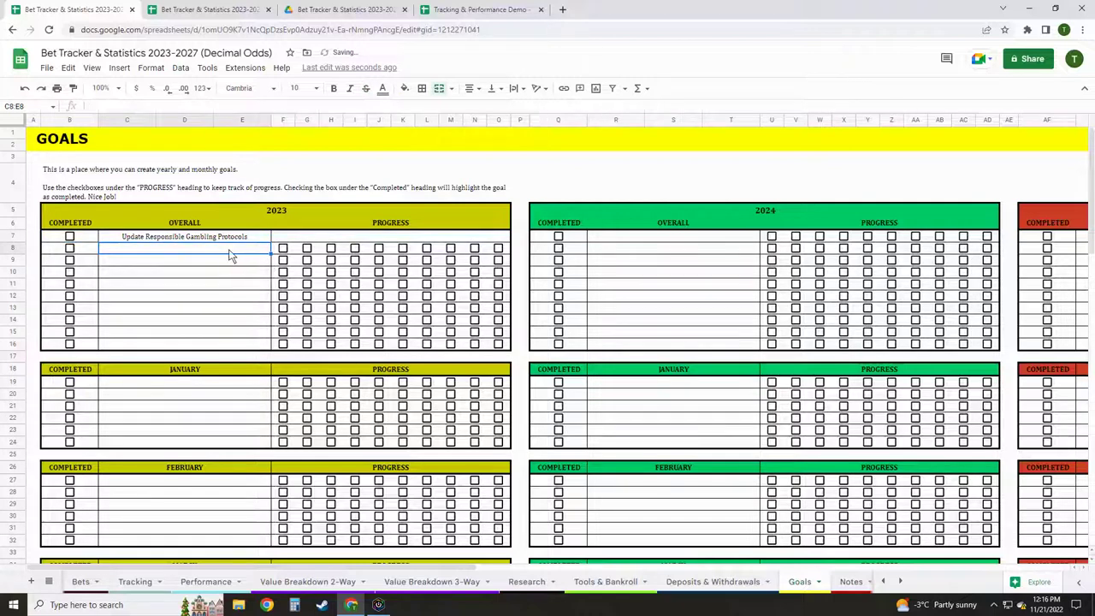
Enter "Watch 5 games for live betting opportunites" as the first January 2023 goal.
click(161, 387)
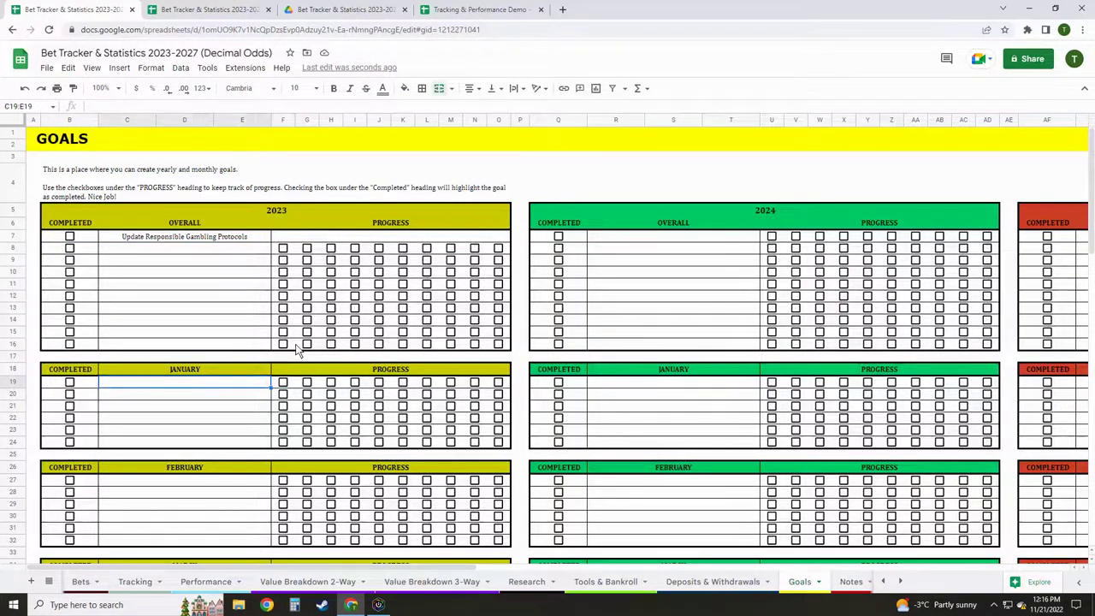
text(Watch 10 ti)
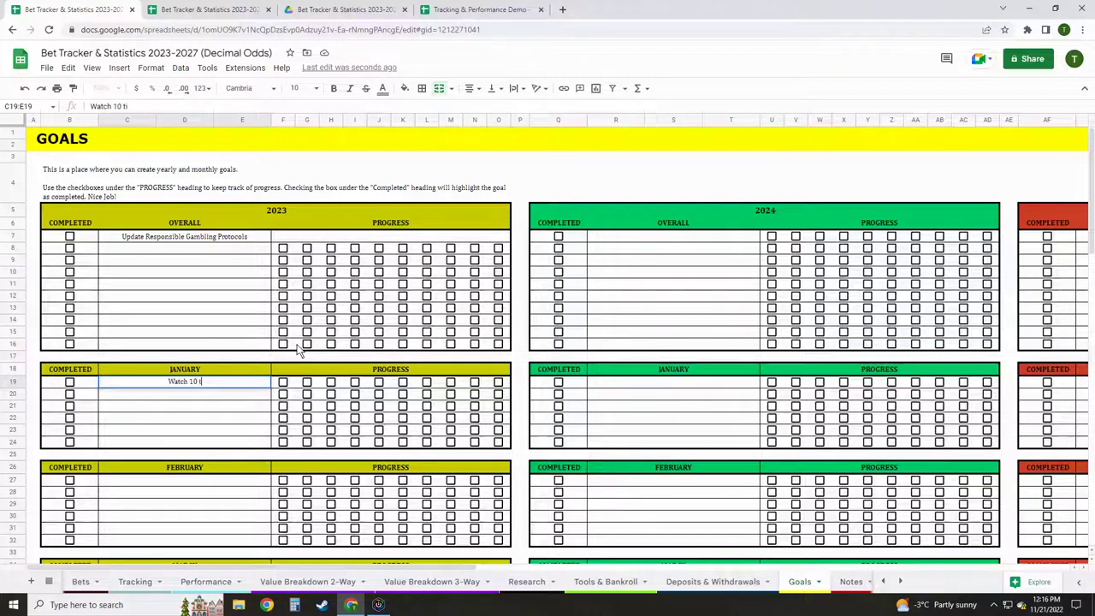
key(BackSpace)
key(BackSpace)
text(5 games for live betting opportunites)
key(Tab)
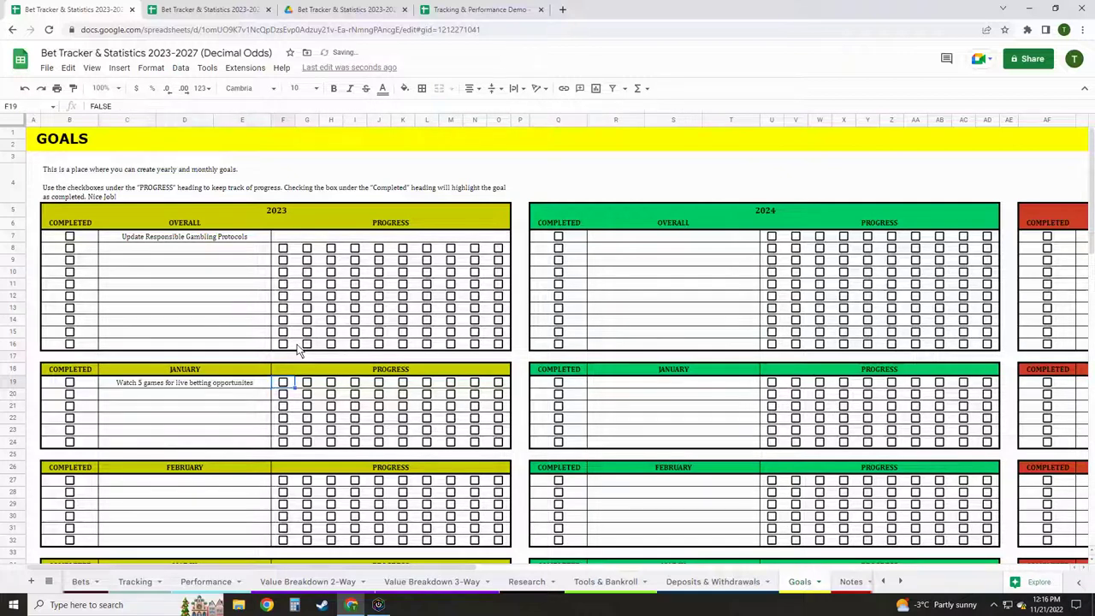
Remove the last five progress checkboxes (K19:O19) of the first January 2023 goal, leaving five.
key(Right)
key(Right)
key(Right)
key(Right)
key(Right)
key(shift+Right)
key(shift+Right)
key(shift+Right)
key(Delete)
Tick the first three progress checkboxes of the January 2023 goal.
click(285, 383)
click(307, 383)
click(330, 382)
click(193, 265)
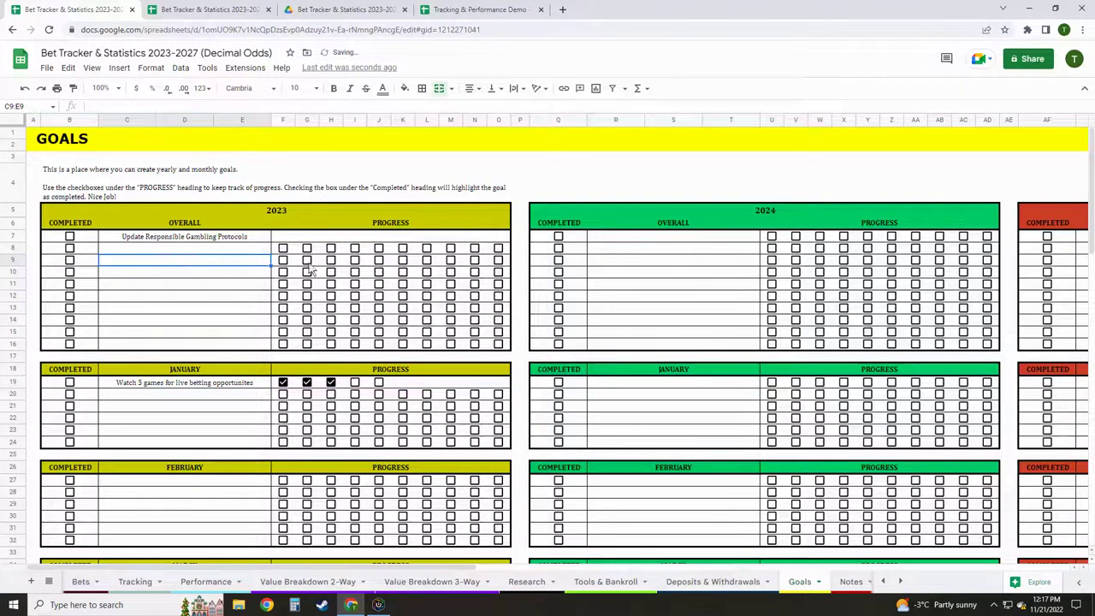
Add "Reach 10 k Profit" and "Lose 20 LBS" as the second and third overall 2023 goals.
click(164, 249)
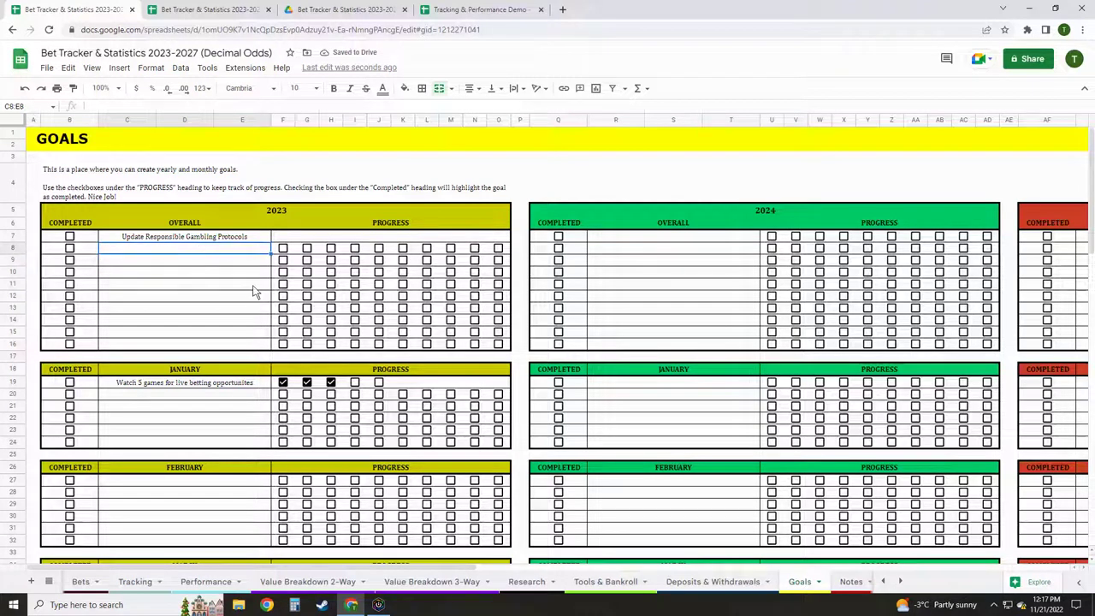
text(Reach 10)
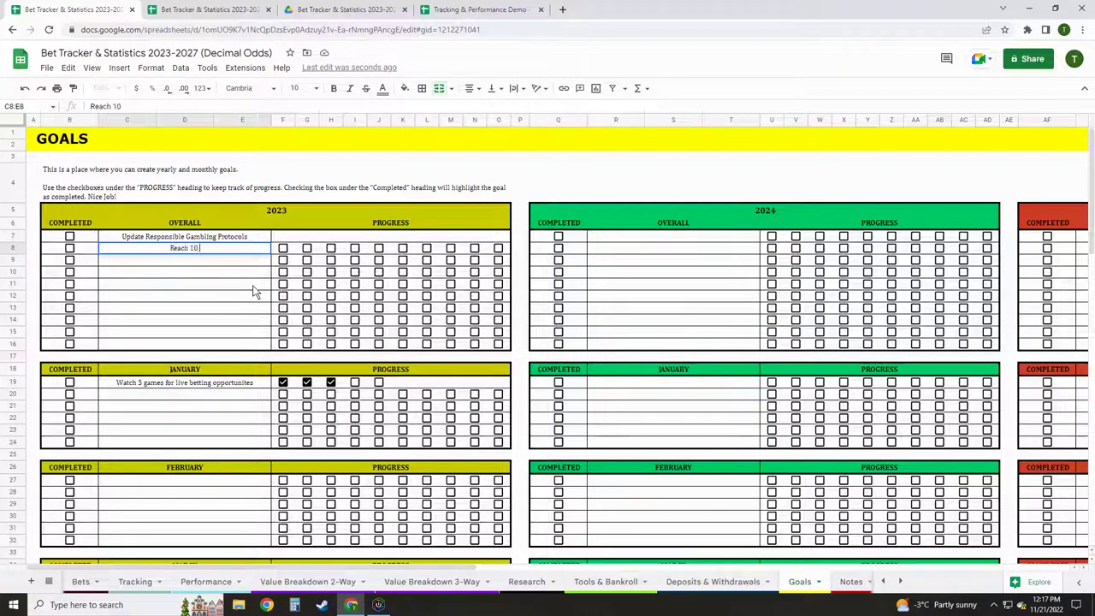
text( k Profi)
key(Right)
key(Right)
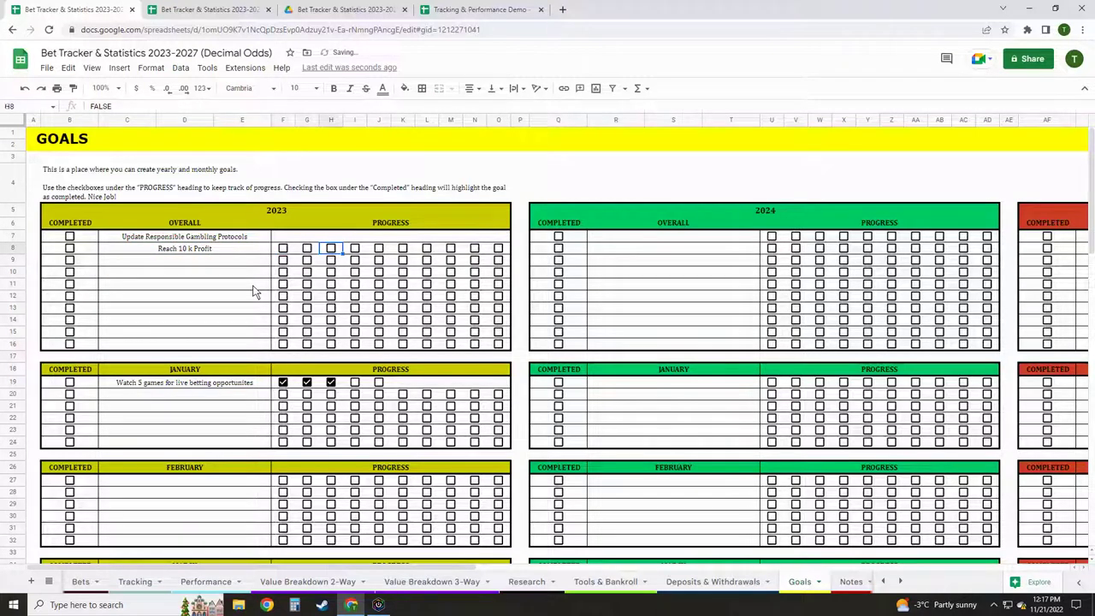
key(Right)
click(160, 261)
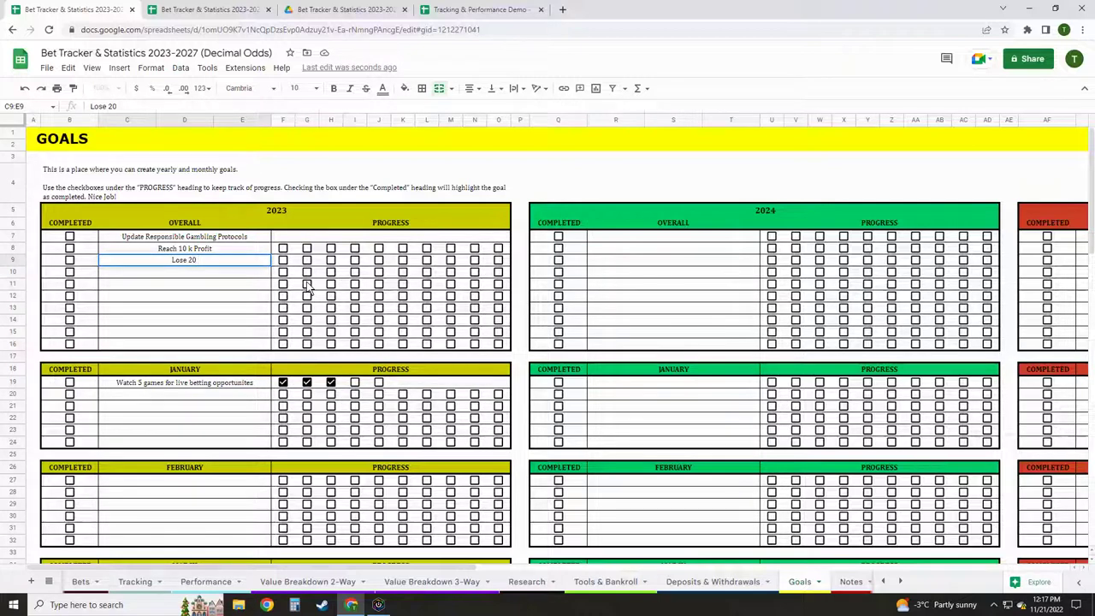
text(Lose 20 LBS)
key(Return)
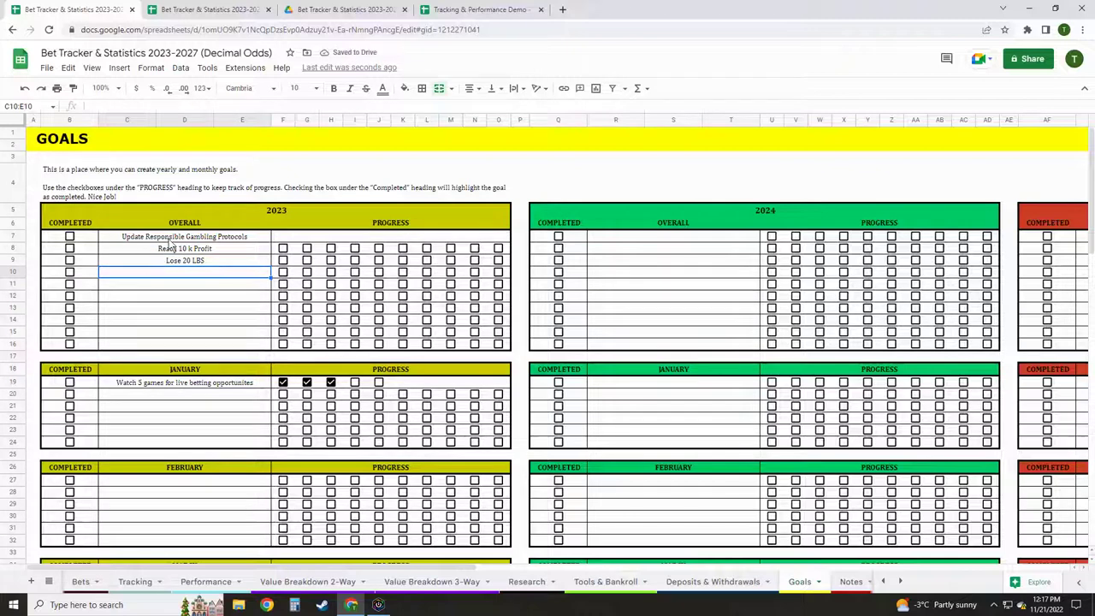
Delete the sample overall 2023 goals and the first January goal from the Goals sheet.
drag(167, 240, 174, 266)
key(Delete)
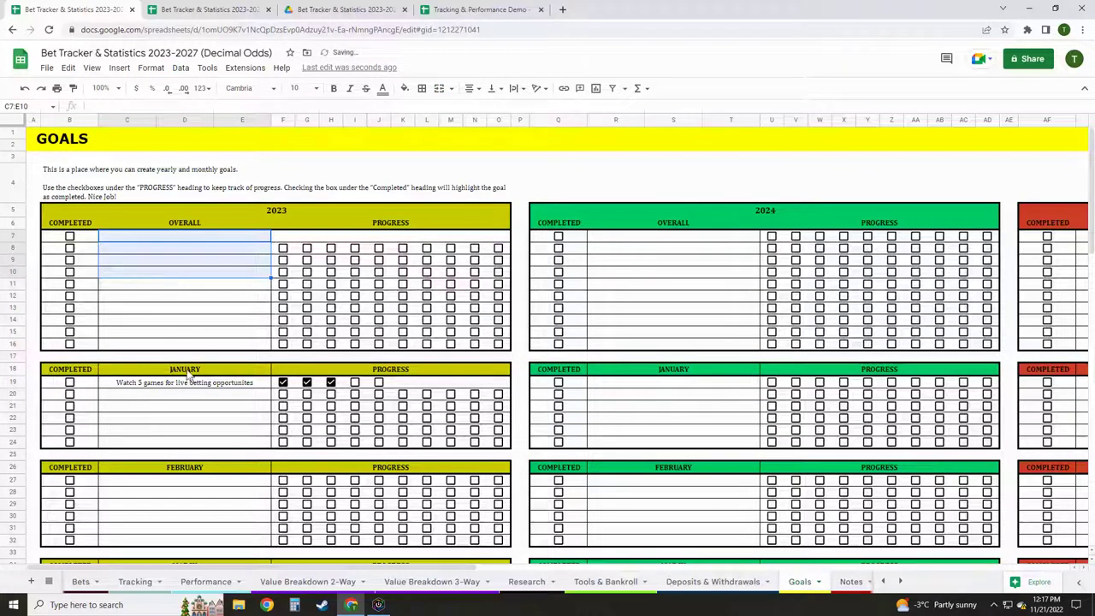
click(190, 385)
key(Delete)
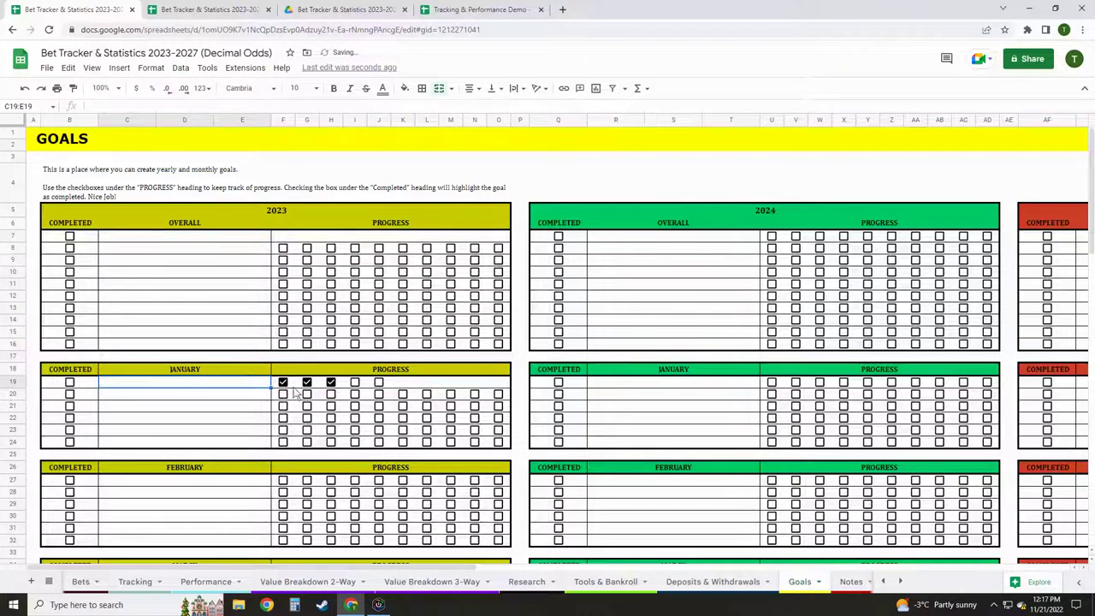
Untick the three ticked progress checkboxes in the first January 2023 row.
click(283, 383)
click(307, 382)
click(331, 382)
Look at the first note row on the Notes sheet, and return to the General Info columns of the Bets sheet.
click(862, 583)
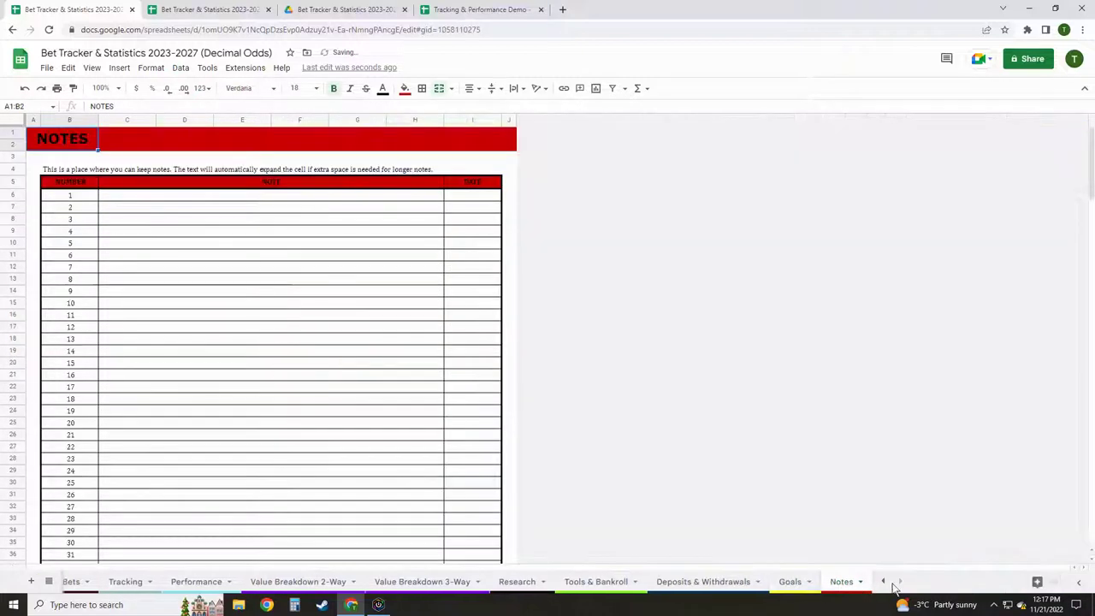
click(266, 199)
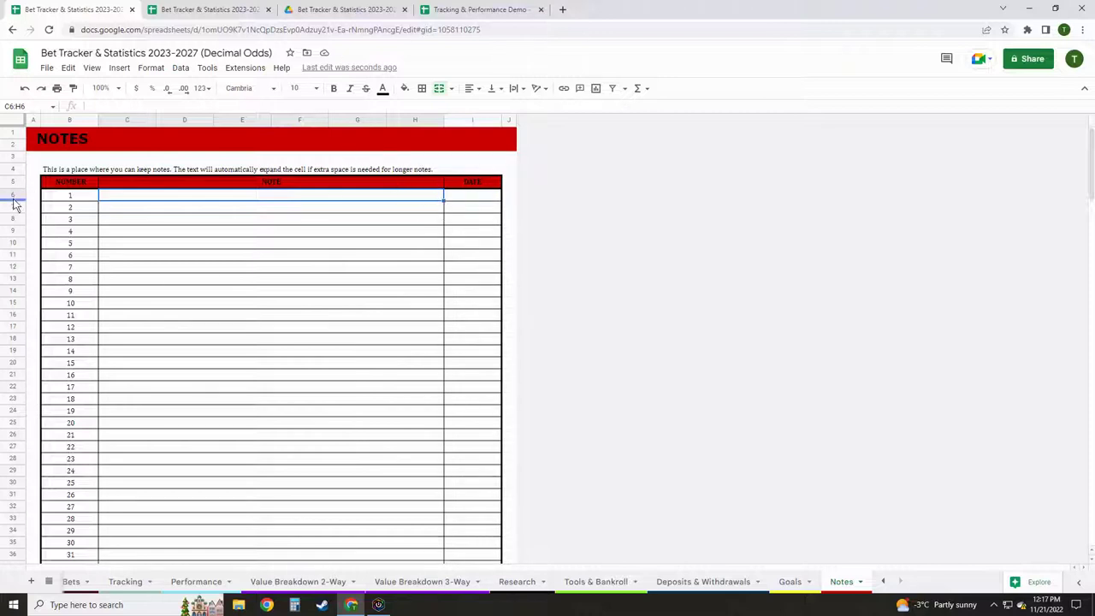
click(882, 582)
click(243, 584)
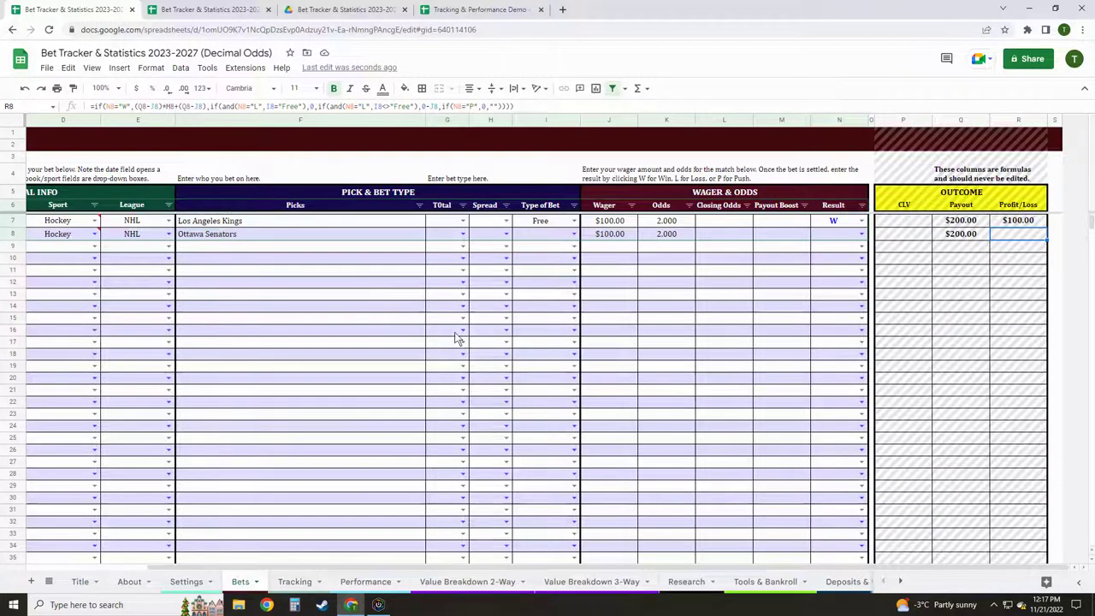
click(367, 281)
key(Left)
key(Left)
key(Left)
key(Left)
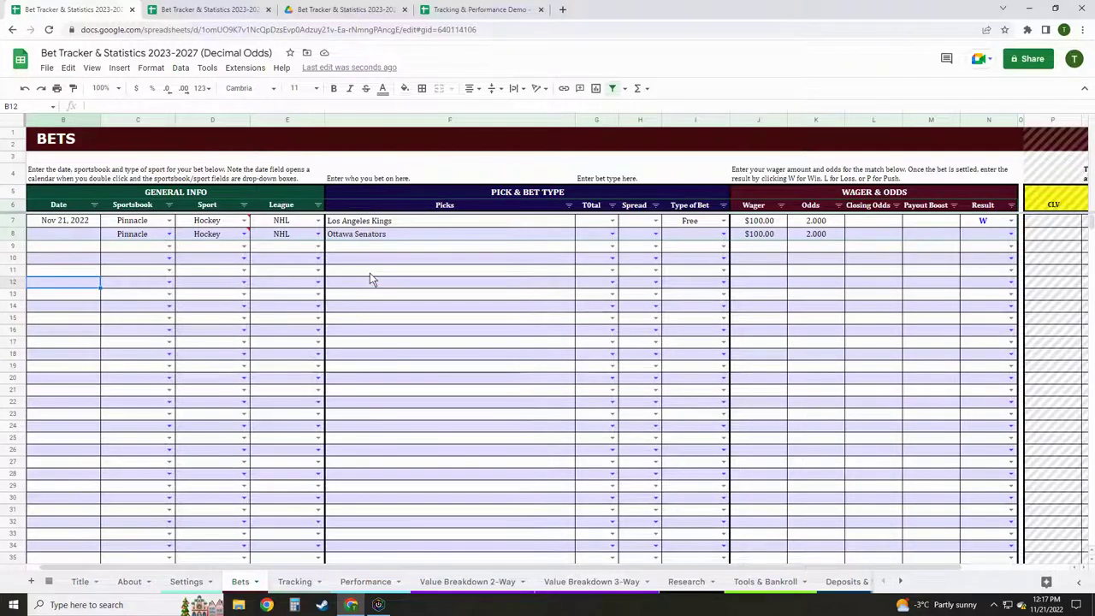
Switch to the Tracking & Performance Demo spreadsheet and show its Bets sheet.
click(508, 9)
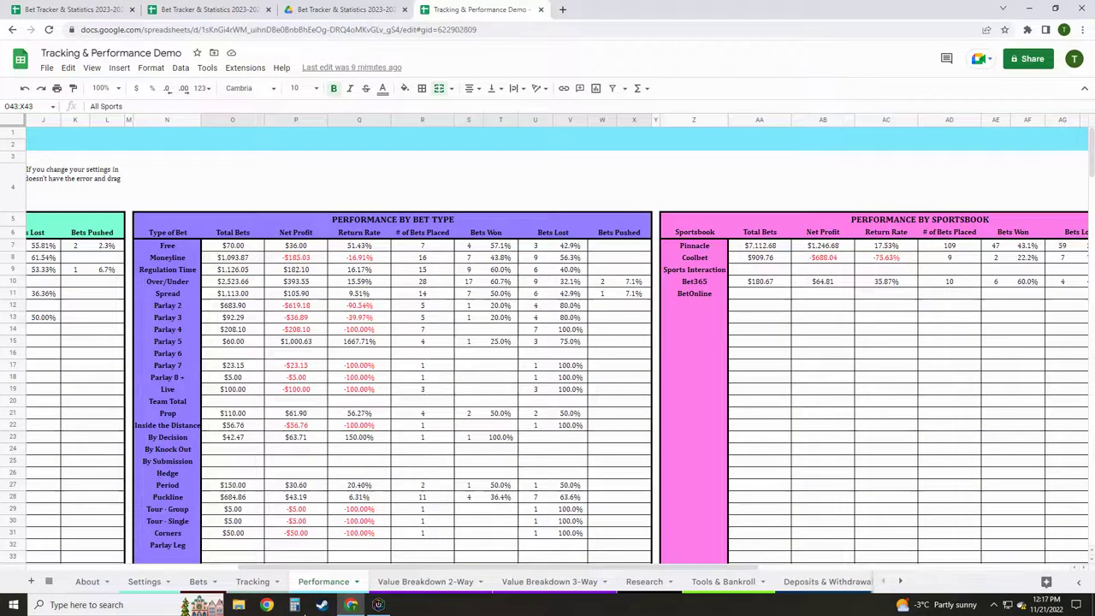
click(198, 581)
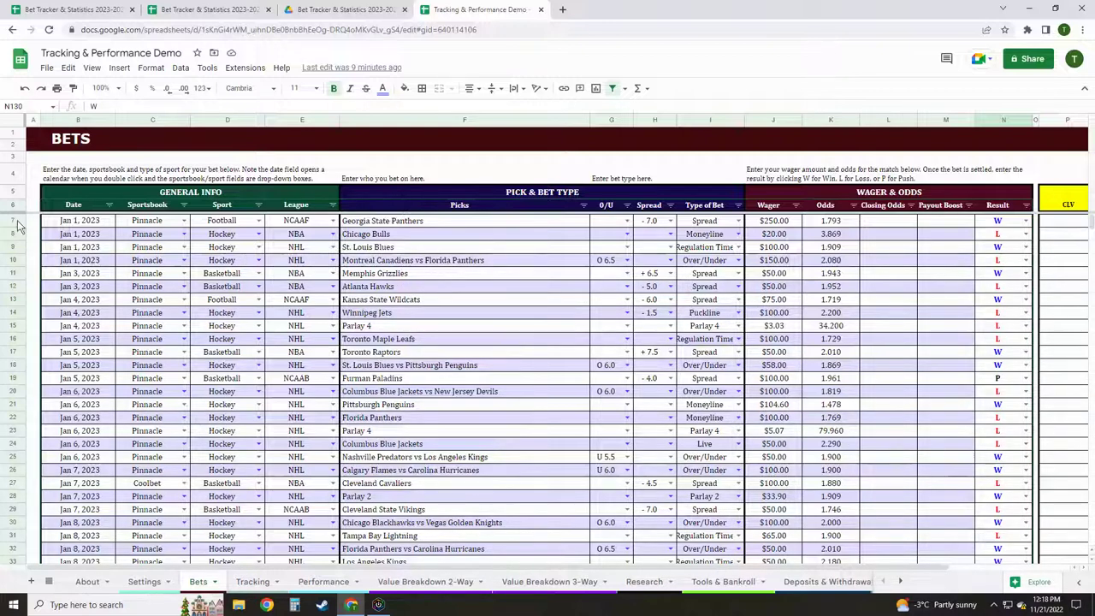
click(109, 205)
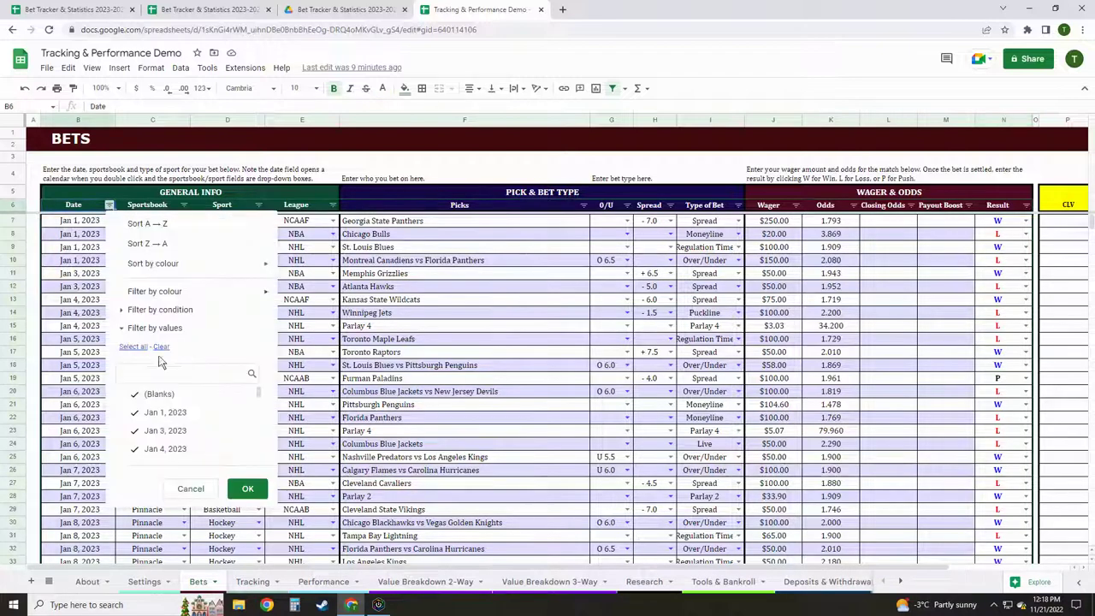
click(137, 310)
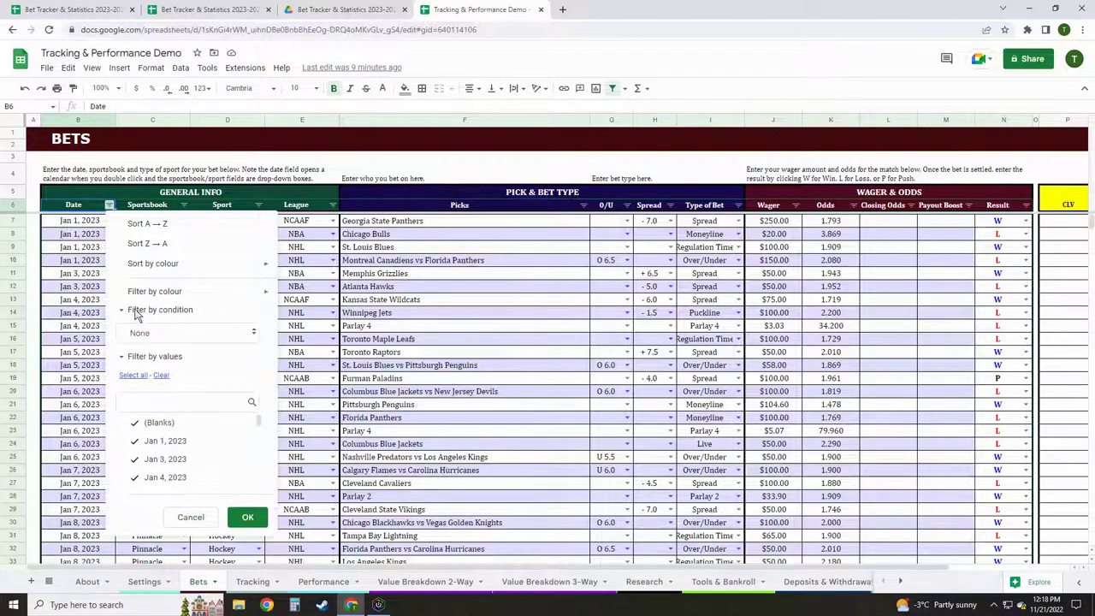
click(175, 335)
click(188, 506)
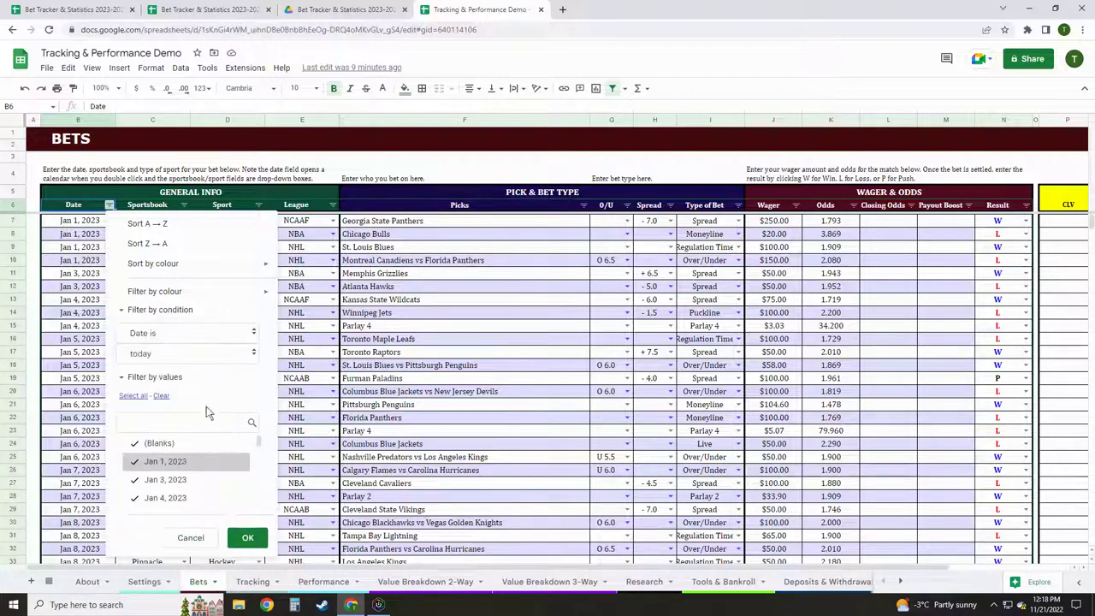
click(219, 355)
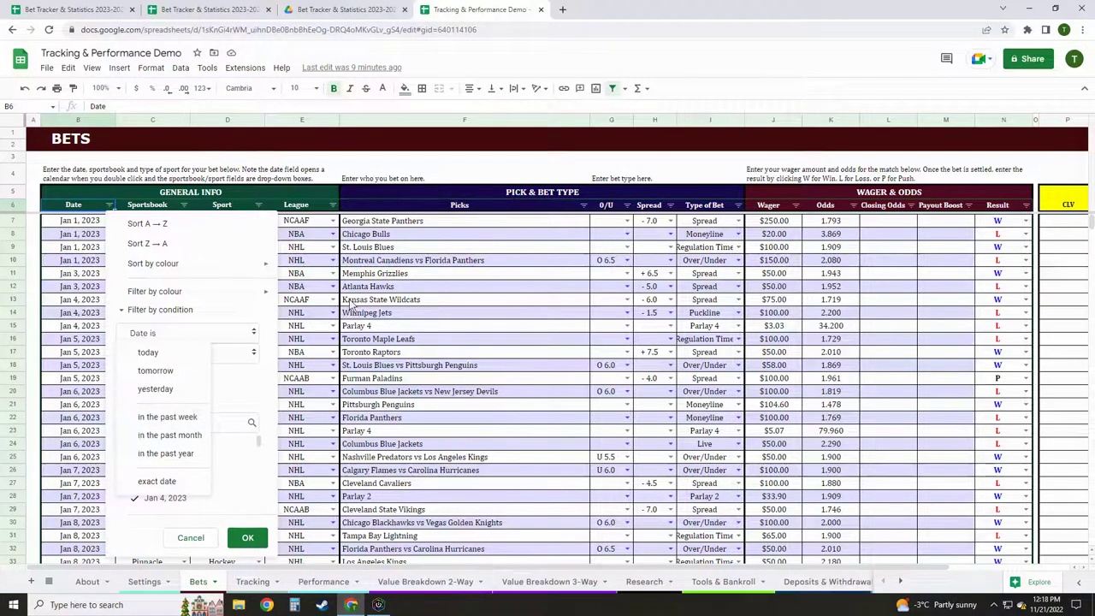
click(191, 536)
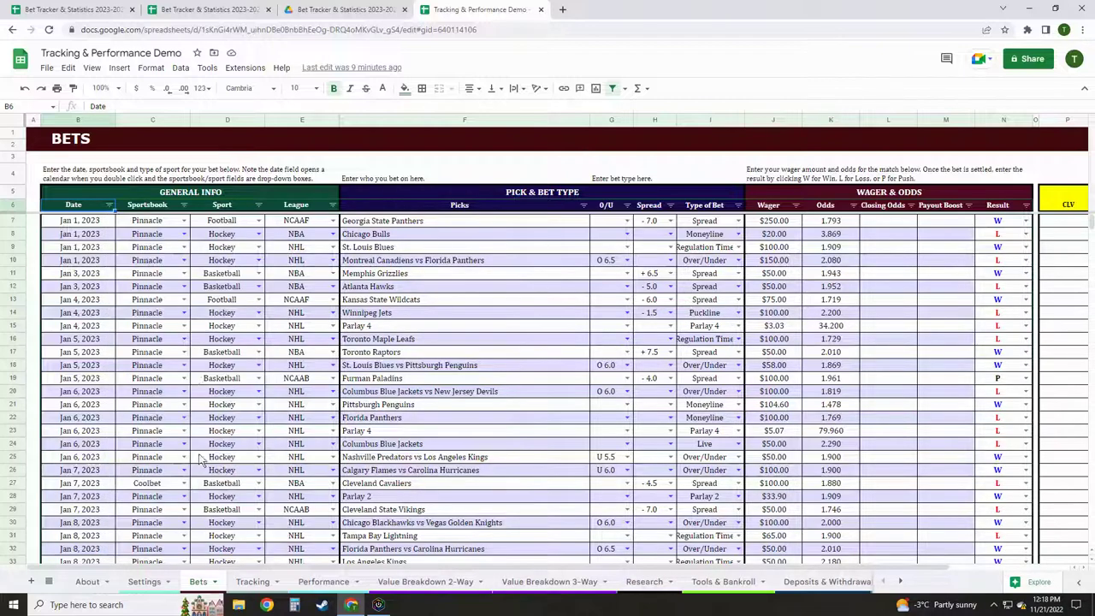
Look through the filter conditions available for the Date column of the Bets sheet, leaving no condition set.
click(110, 206)
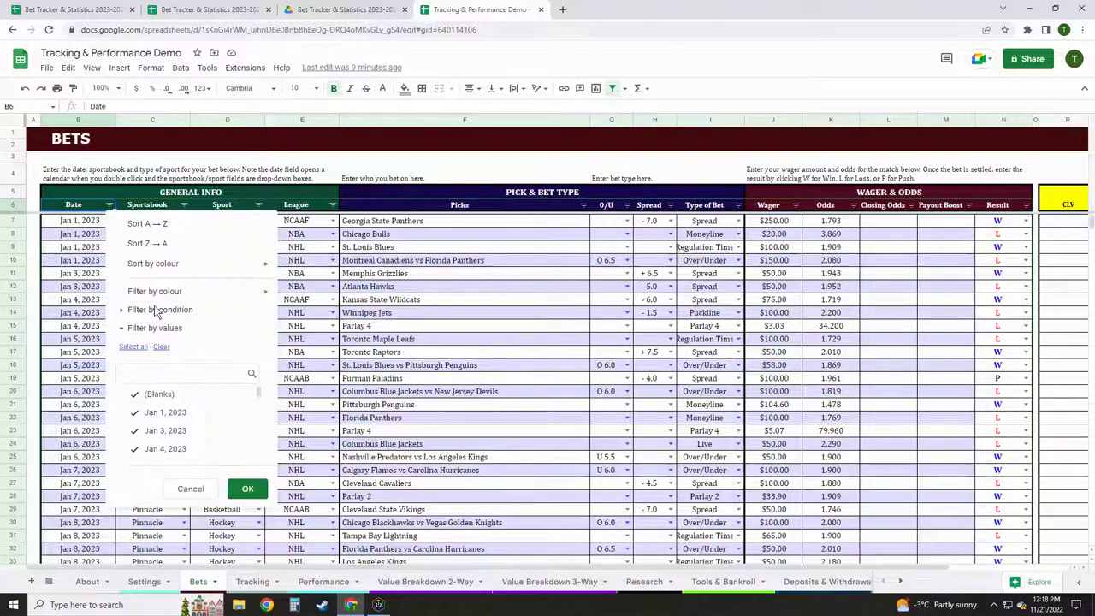
click(156, 309)
click(180, 340)
click(182, 339)
click(248, 516)
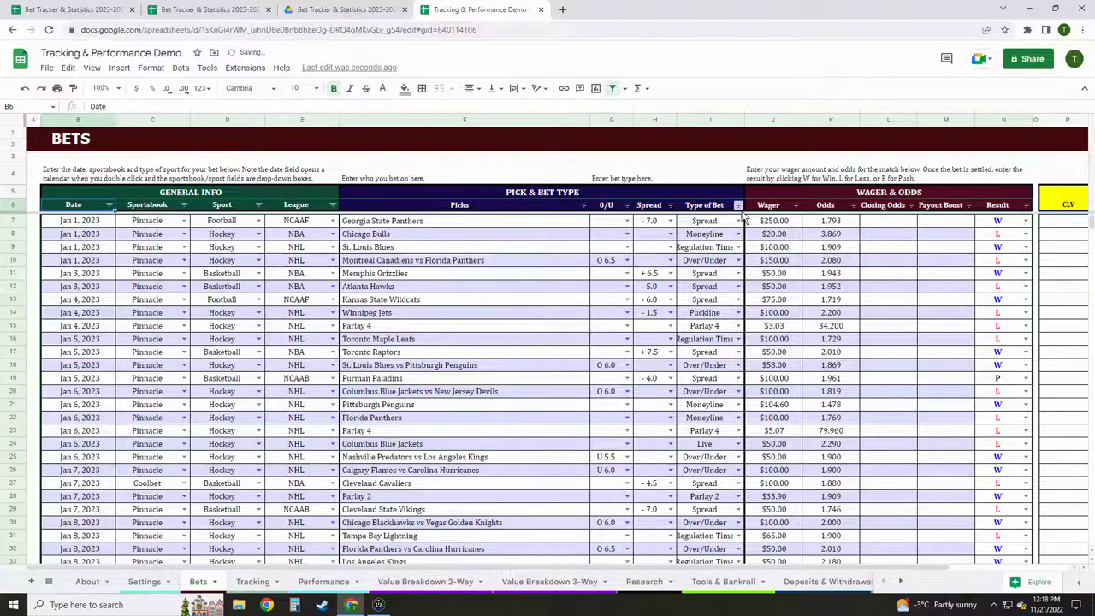
Try the greater than condition in the Wager column's filter without applying it.
click(795, 205)
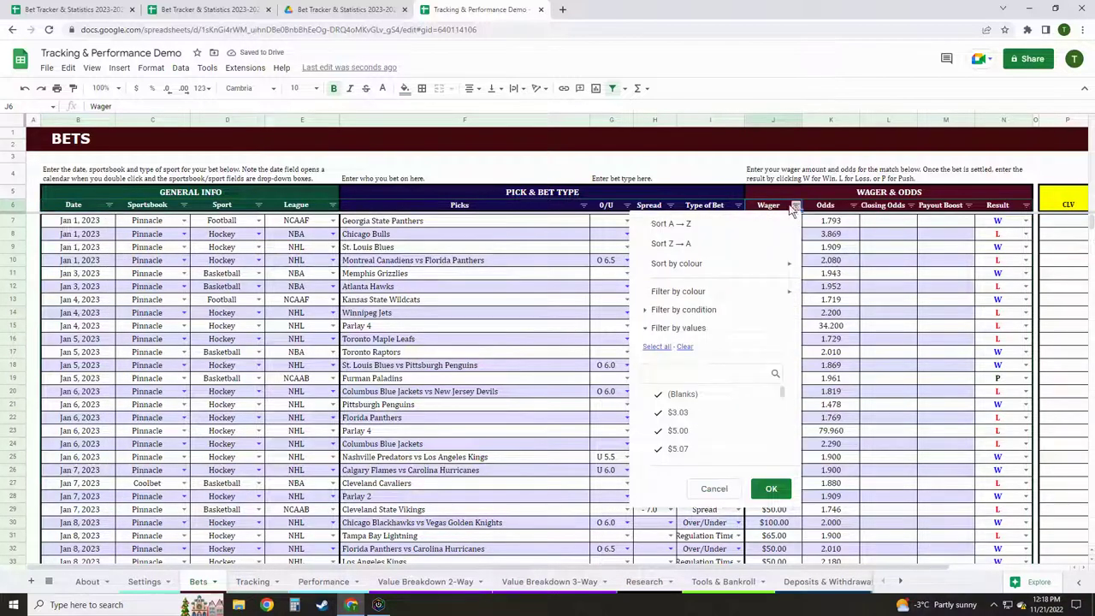
click(694, 311)
click(696, 335)
scroll(689, 462, down, 1)
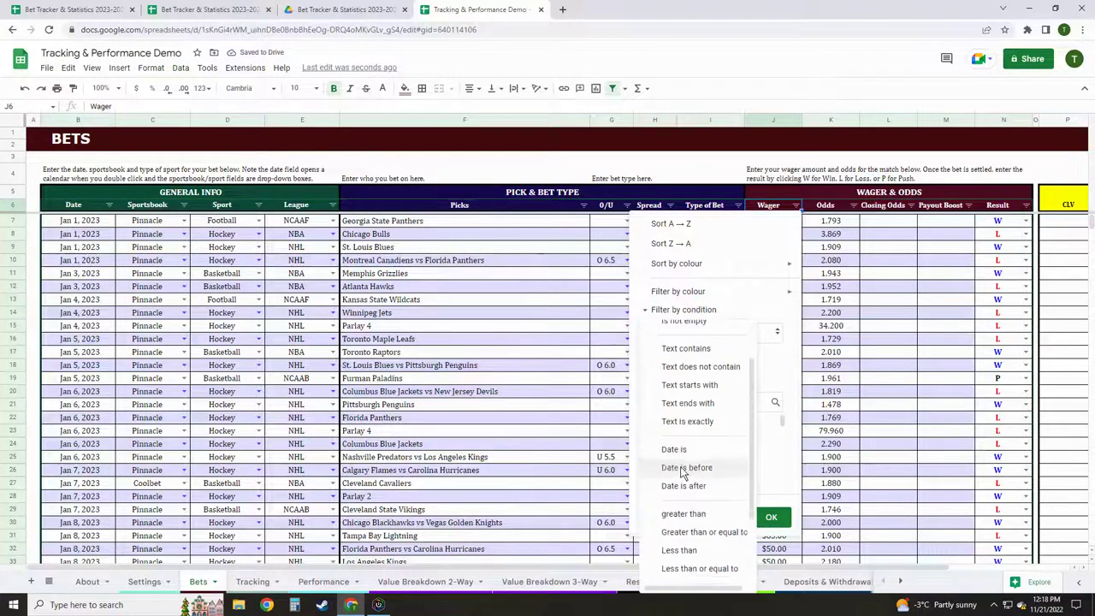
click(683, 514)
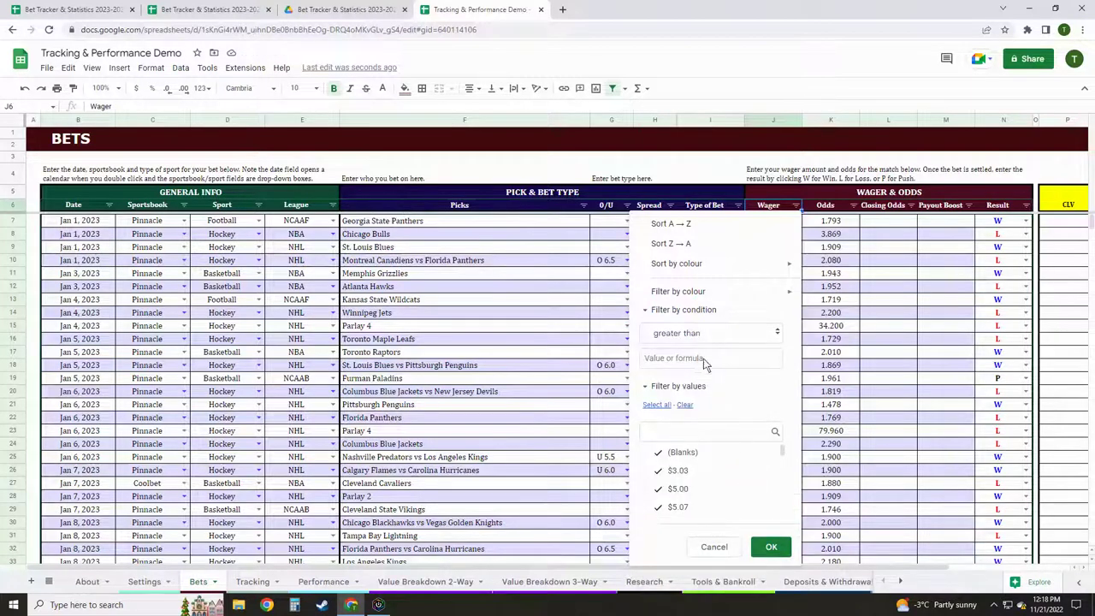
click(715, 547)
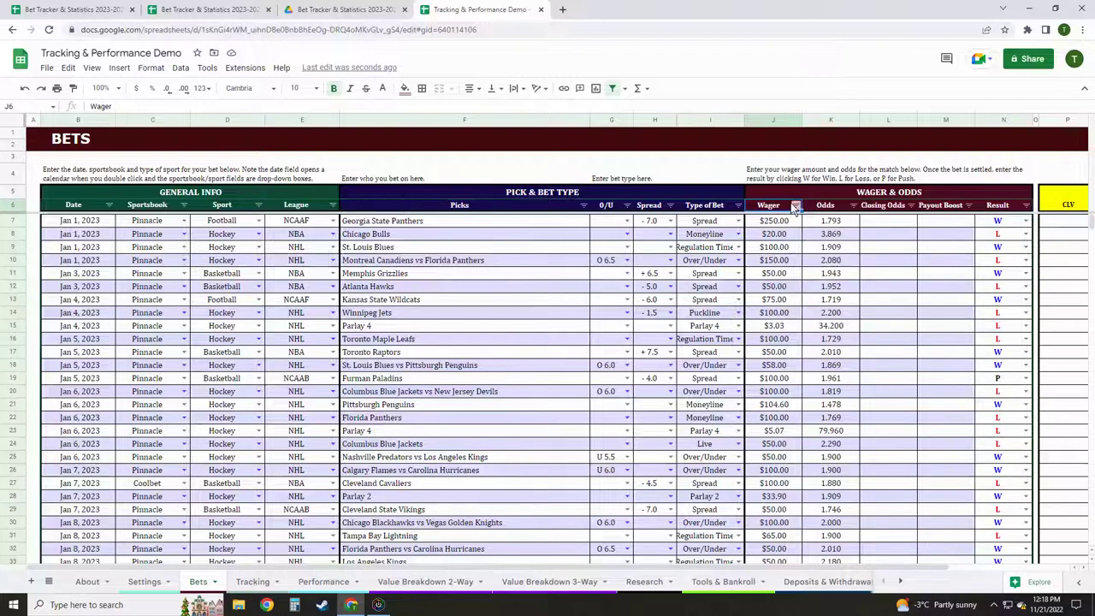
Filter the Picks column to show only the Carolina Hurricanes bets.
click(584, 205)
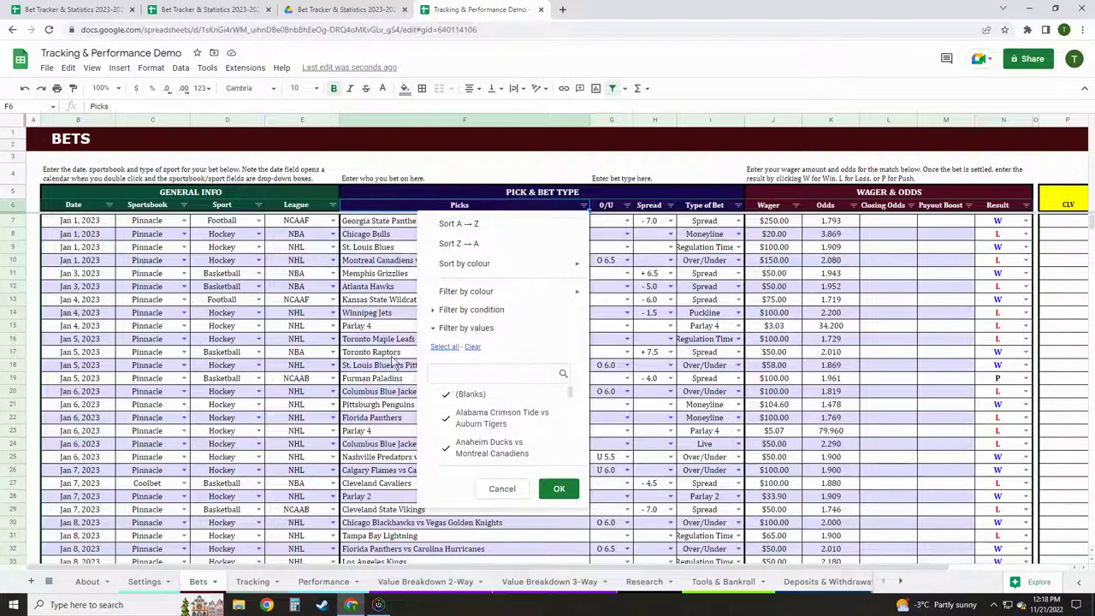
click(472, 346)
scroll(493, 411, down, 3)
scroll(503, 445, down, 3)
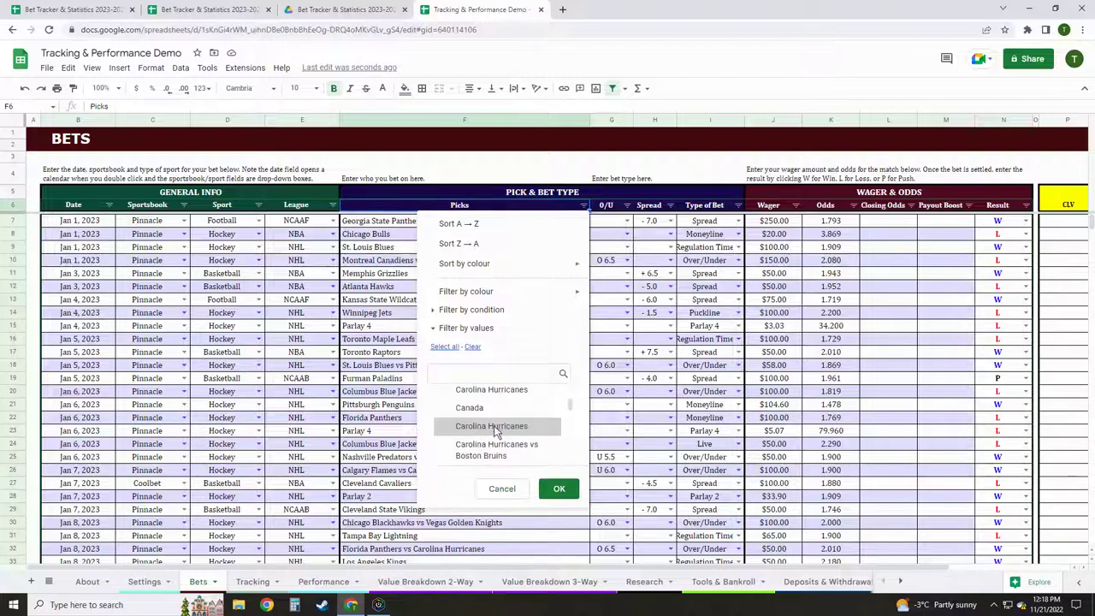
click(494, 427)
click(558, 489)
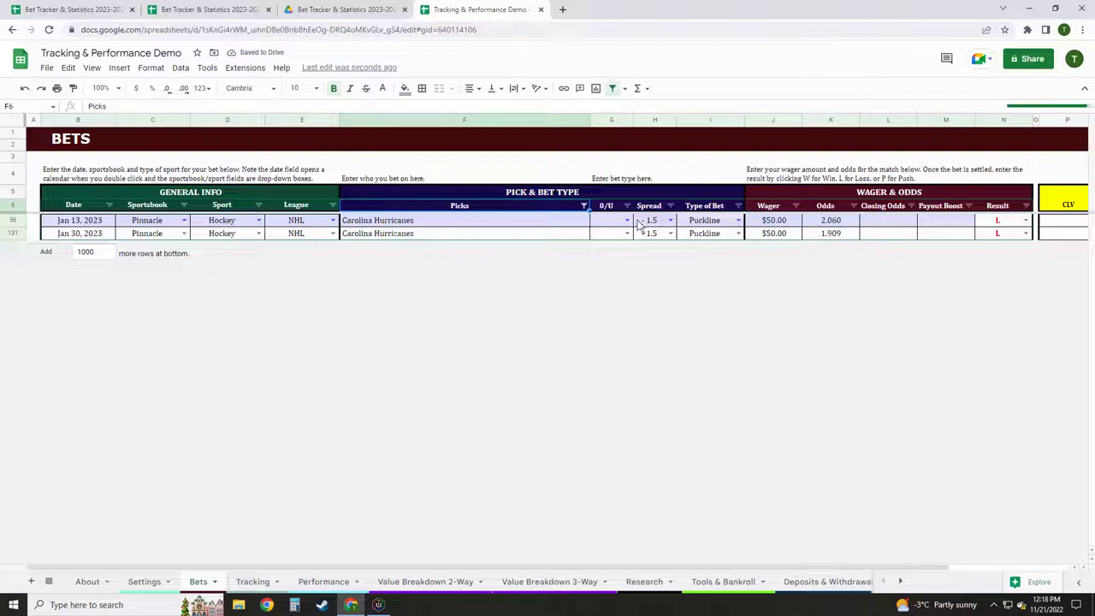
Remove the Picks column filter by selecting all values again, and return to the first bets.
click(584, 206)
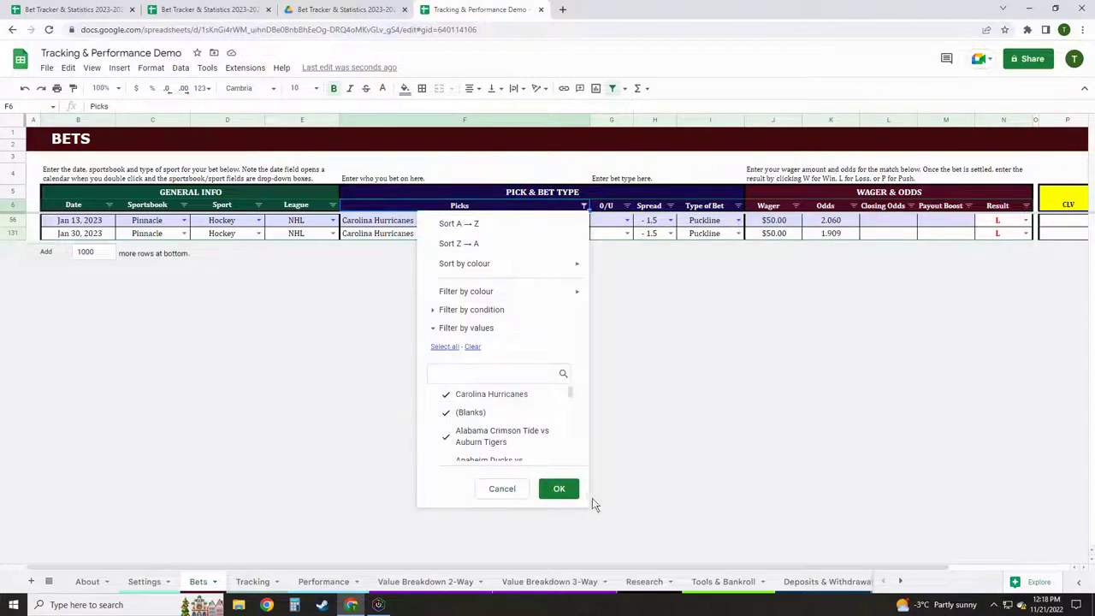
click(559, 489)
scroll(490, 411, up, 8)
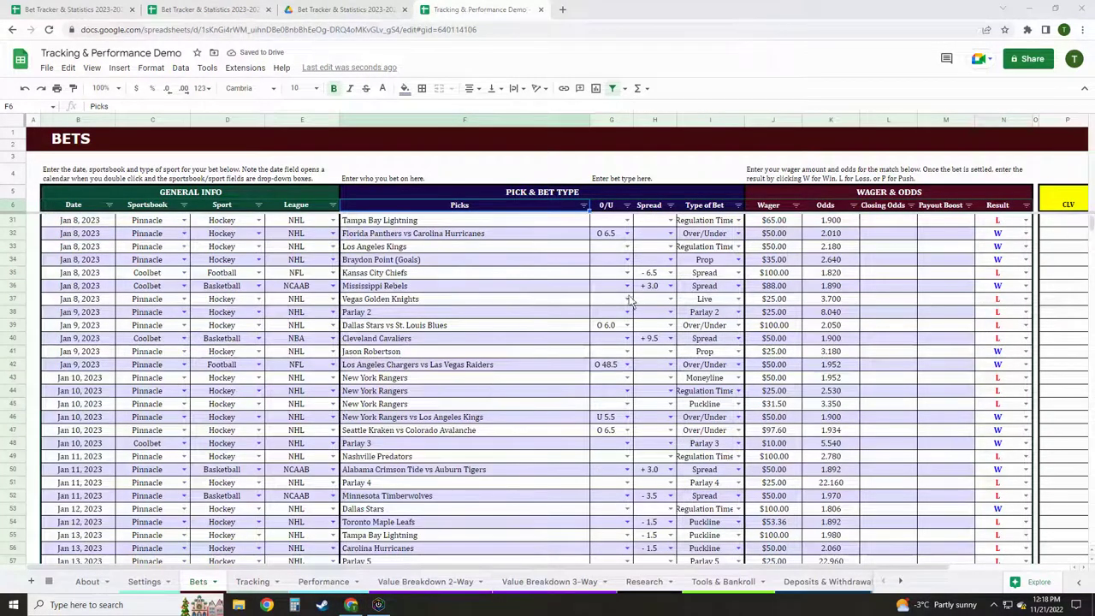
scroll(424, 325, up, 8)
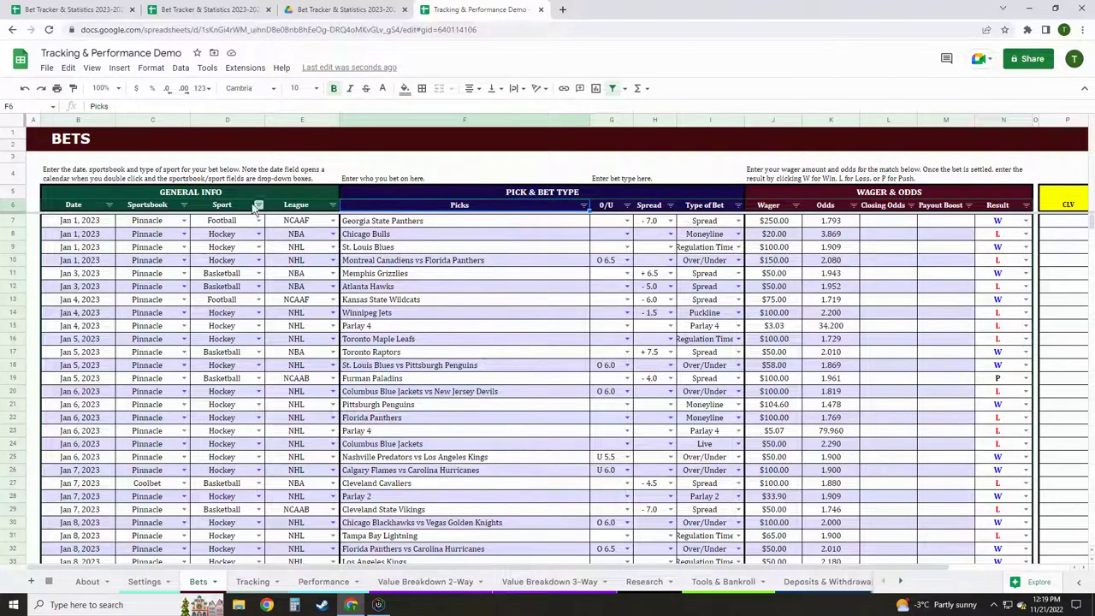
Filter the Sportsbook column to show only Bet365 bets.
click(184, 206)
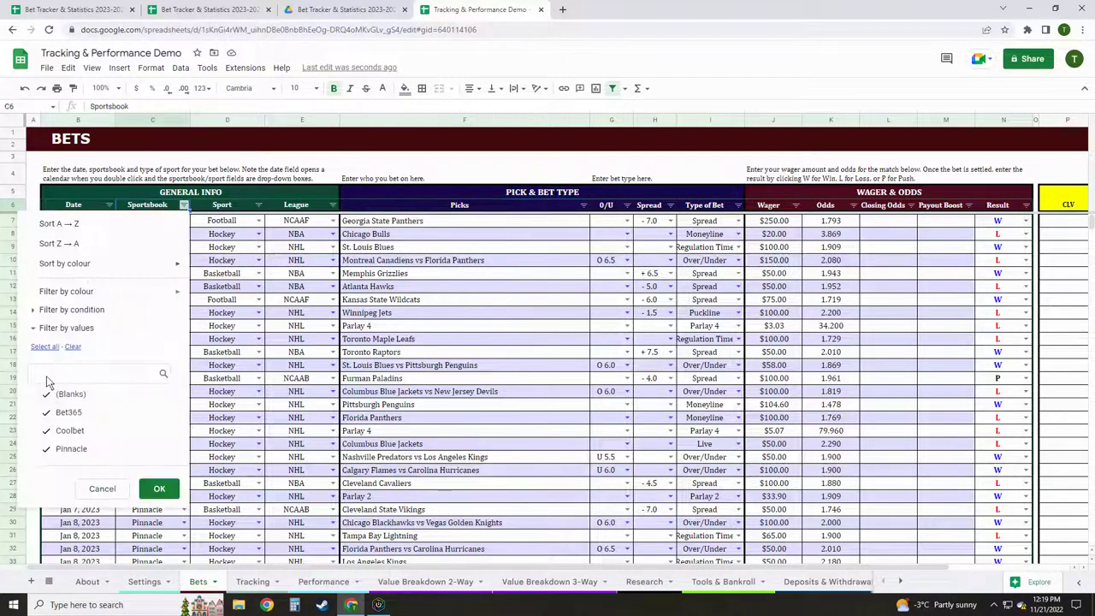
click(73, 346)
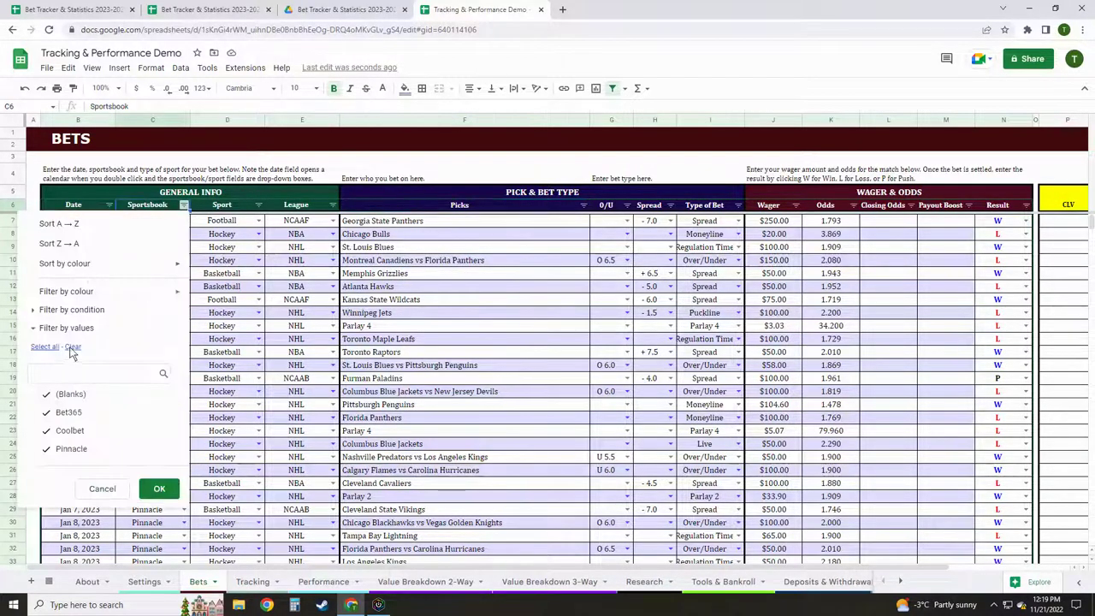
click(159, 488)
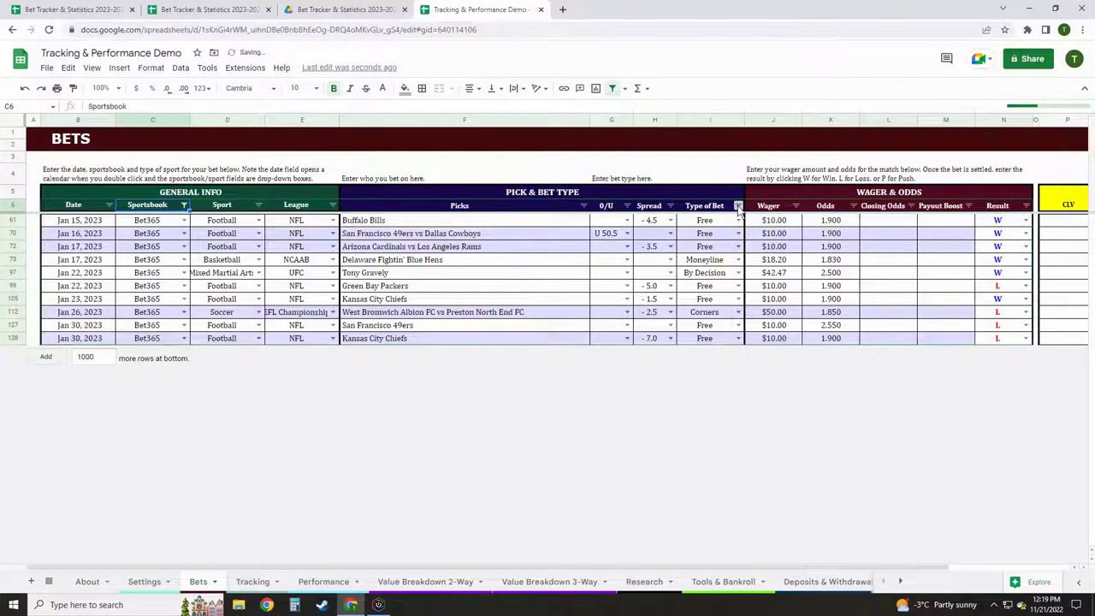
Filter the Type of Bet column to show only Free bets.
click(737, 207)
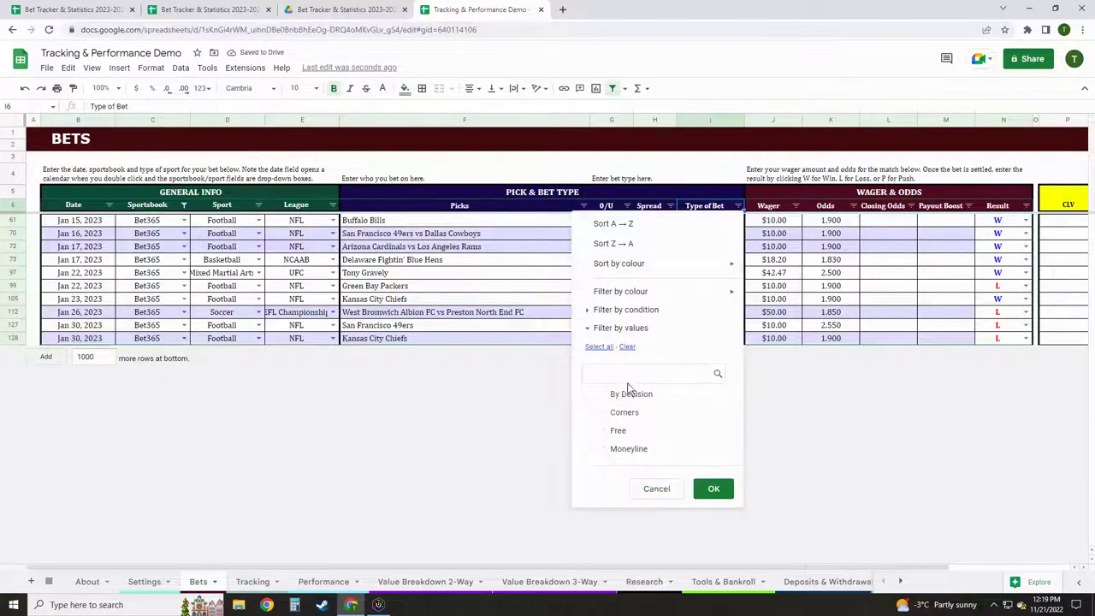
click(627, 448)
click(623, 430)
click(631, 449)
click(711, 486)
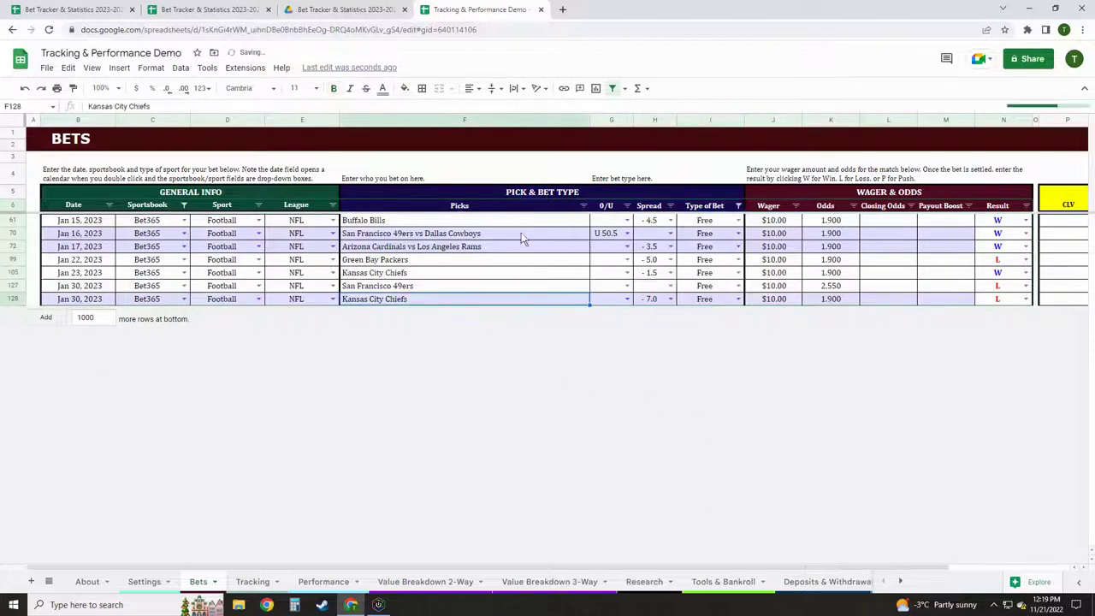
Save the current filters as a filter view named Free Bet365.
click(179, 67)
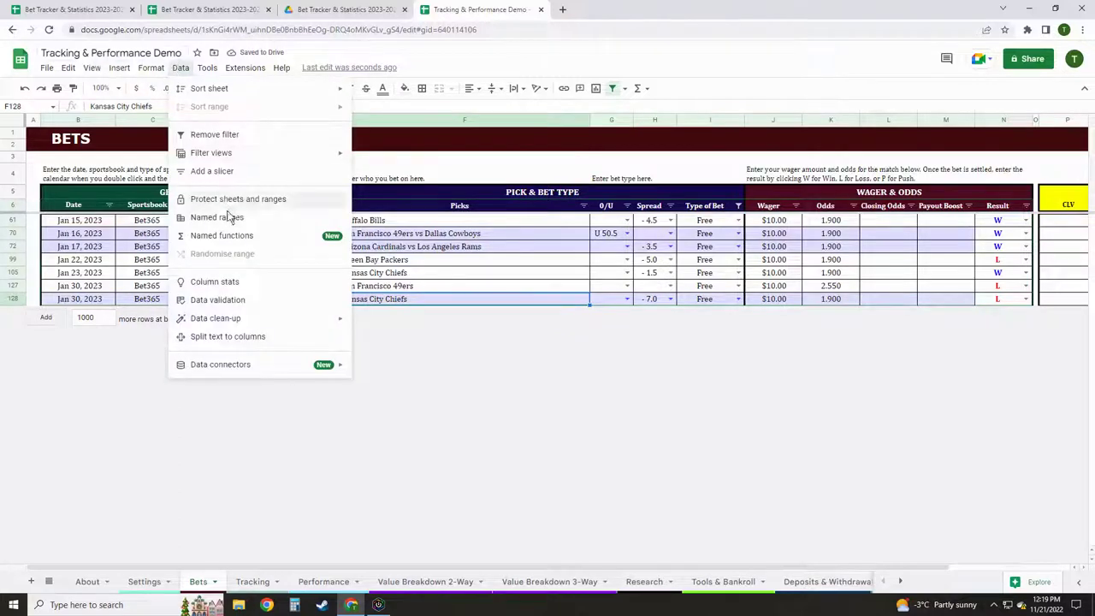
mouse_move(234, 158)
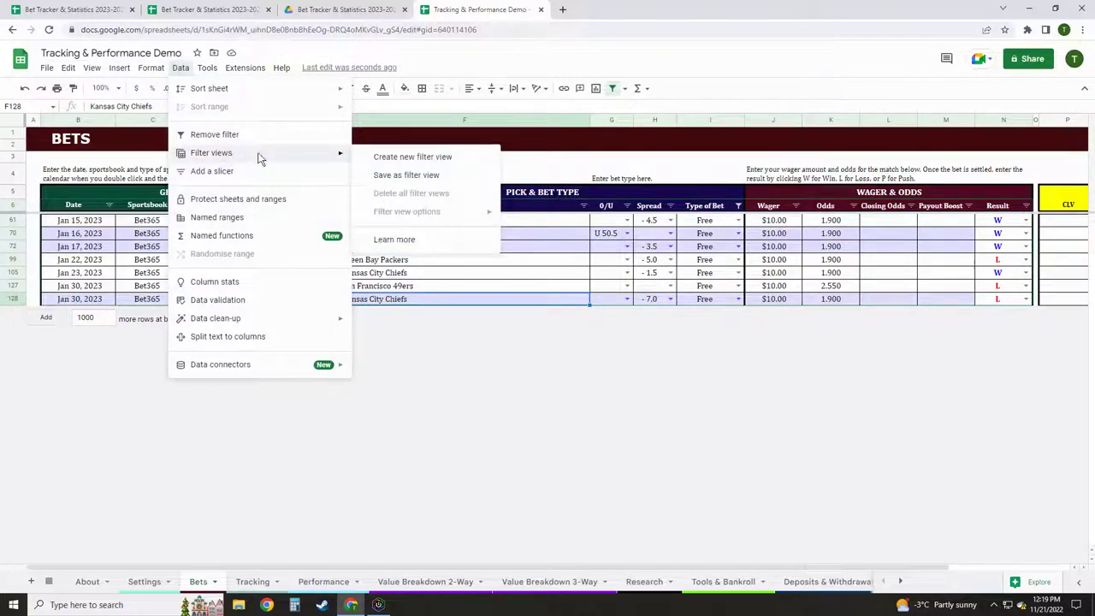
click(405, 175)
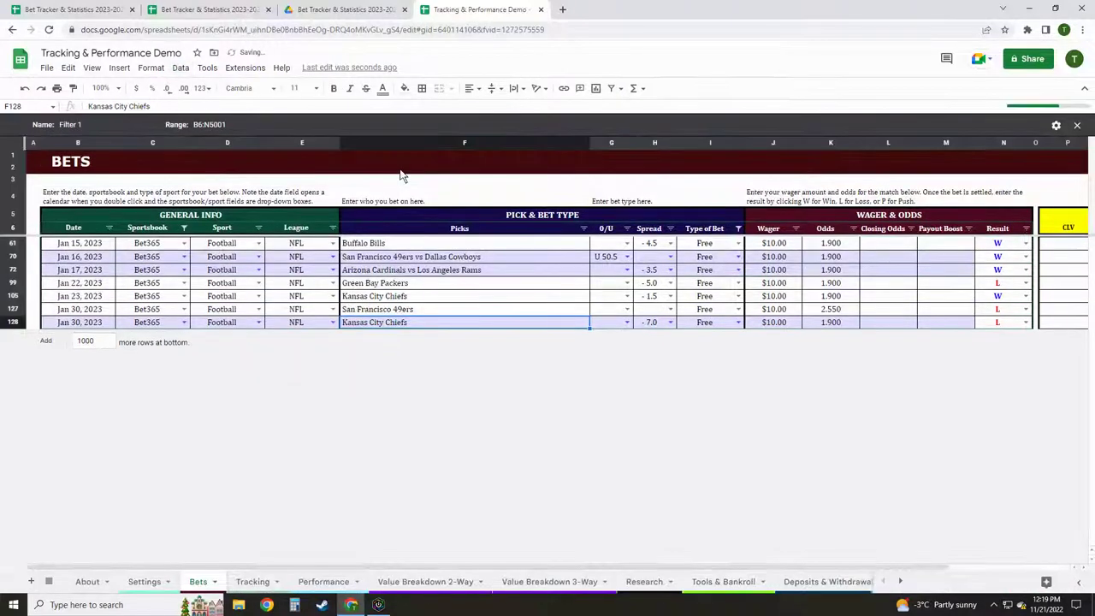
click(133, 128)
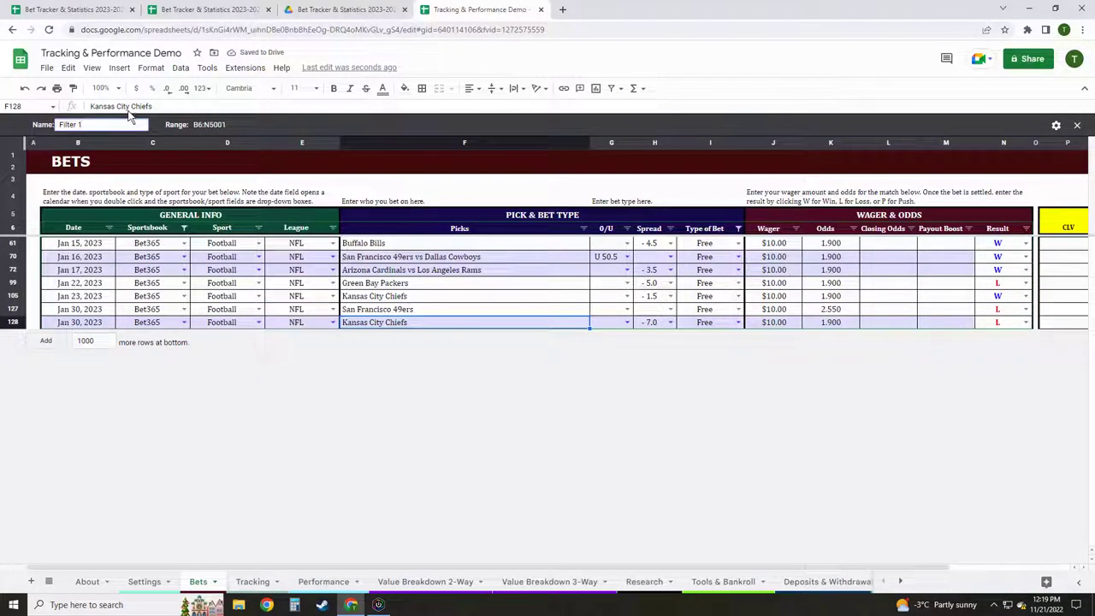
text(Free Bet365)
key(Return)
Turn off the Free Bet365 filter view by setting the active filter view to None.
click(182, 69)
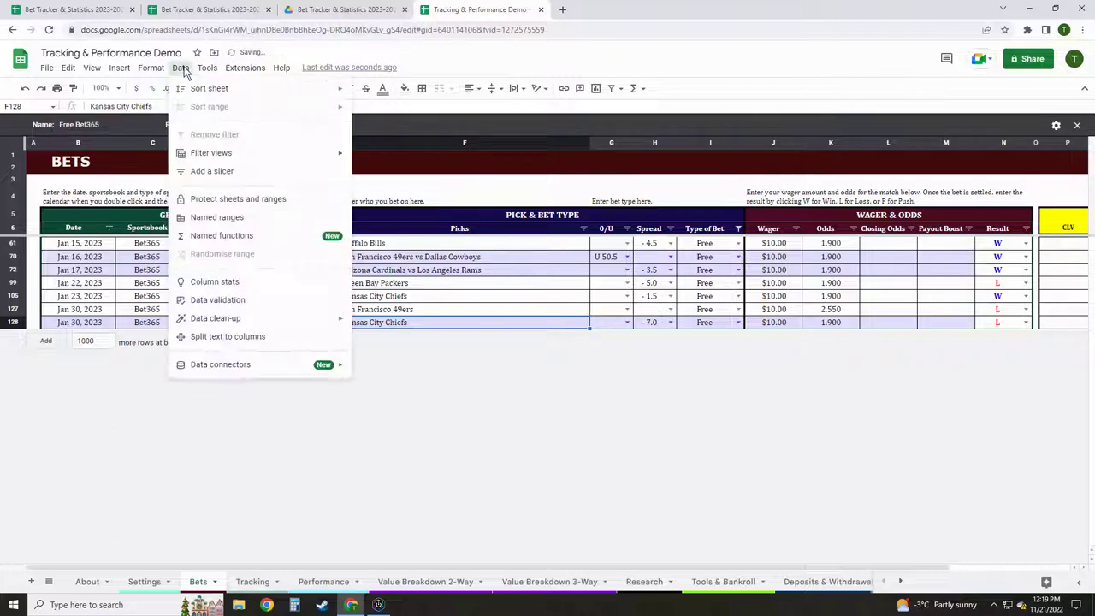
mouse_move(291, 156)
click(384, 222)
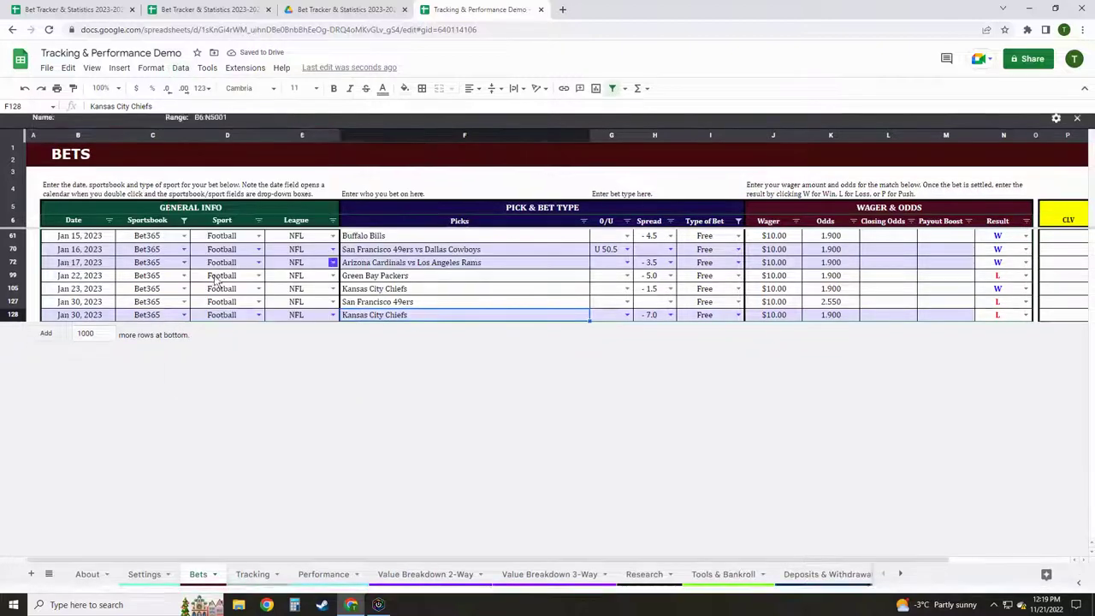
Select all values again in the Sportsbook and Type of Bet filters to show every bet.
click(184, 205)
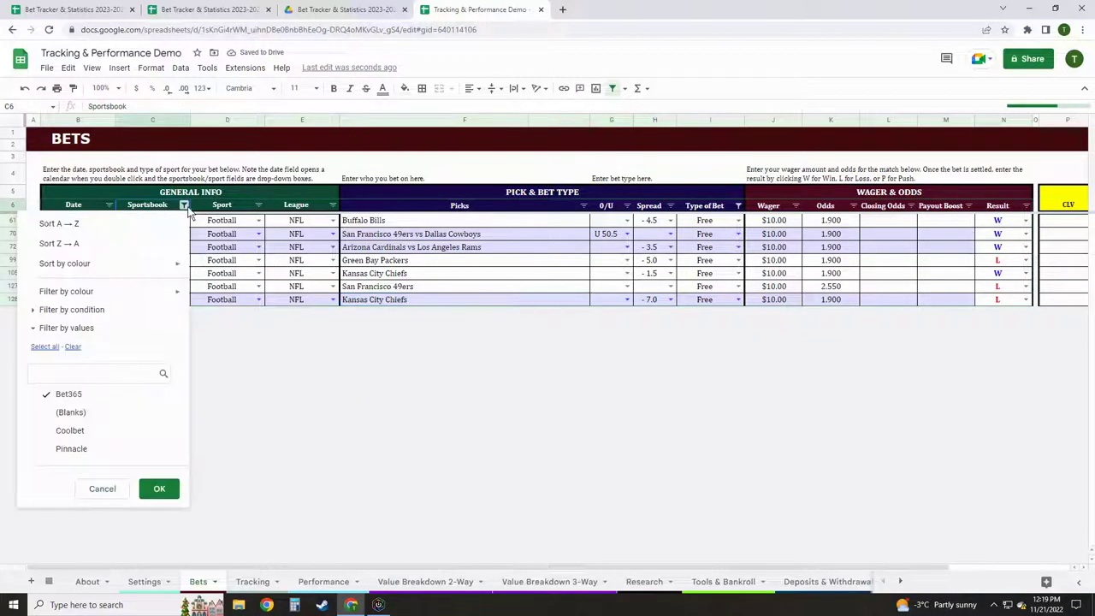
click(44, 346)
click(158, 489)
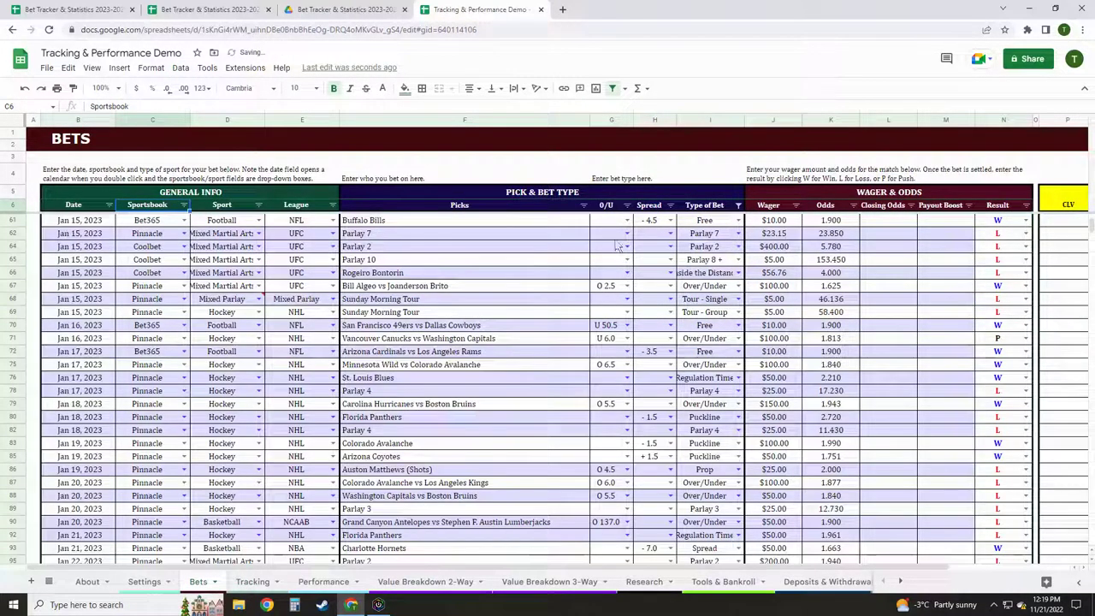
click(737, 205)
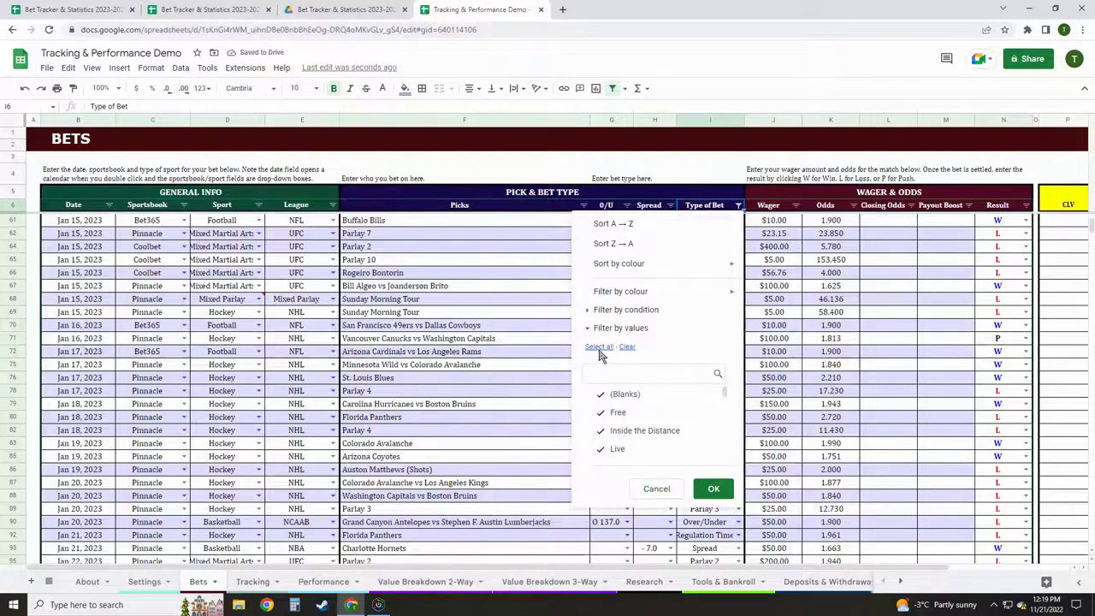
click(599, 347)
click(713, 489)
scroll(491, 365, up, 8)
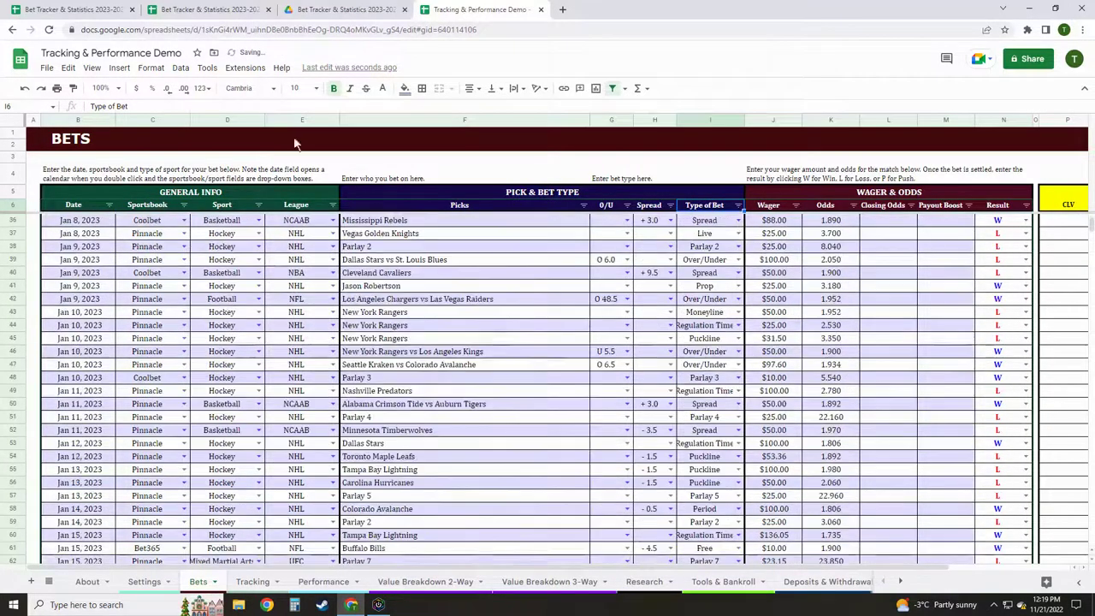
Apply the saved Free Bet365 filter view to the bets, and set the filter view back to None.
click(181, 67)
mouse_move(257, 152)
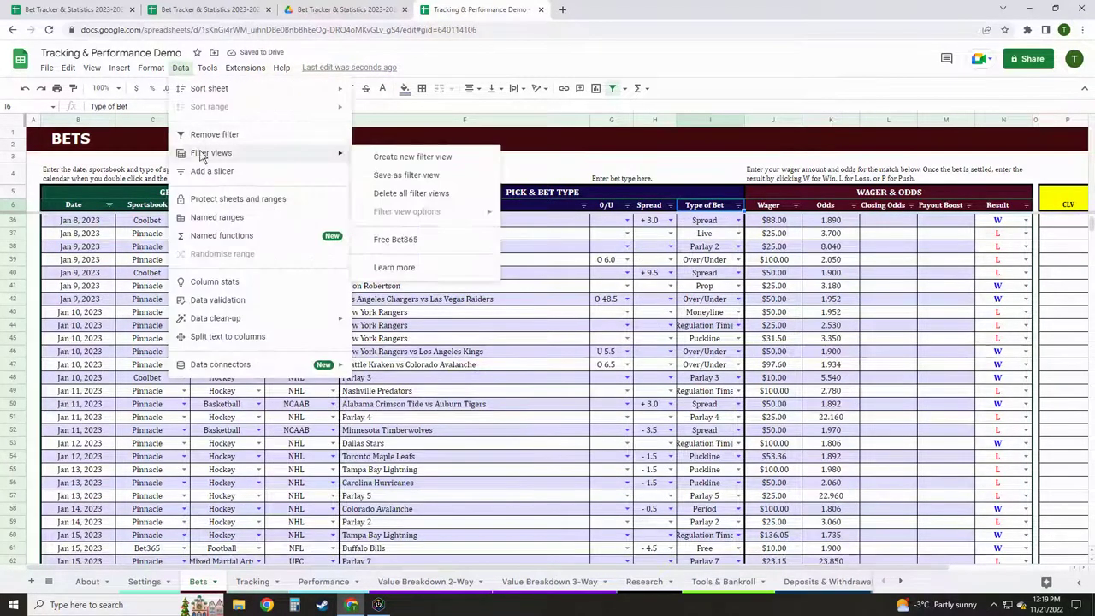
click(404, 247)
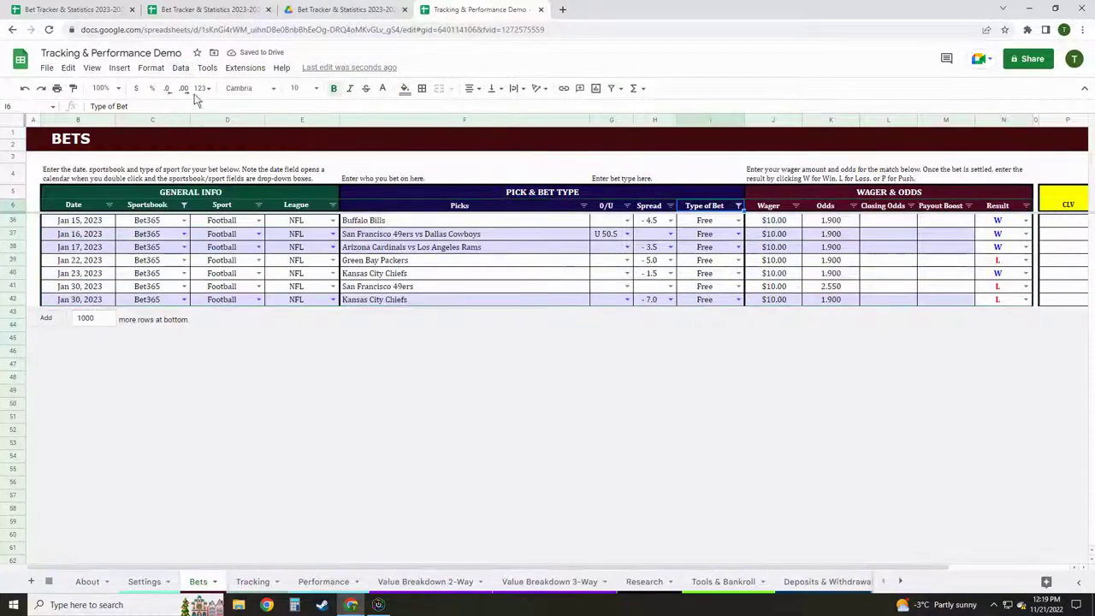
click(181, 68)
mouse_move(232, 156)
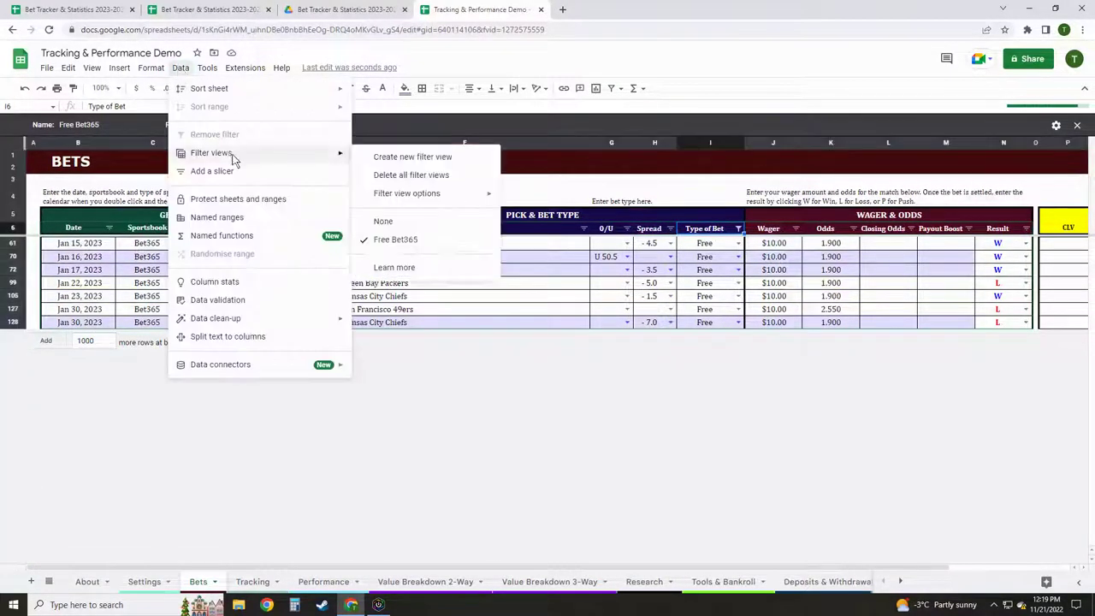
click(400, 224)
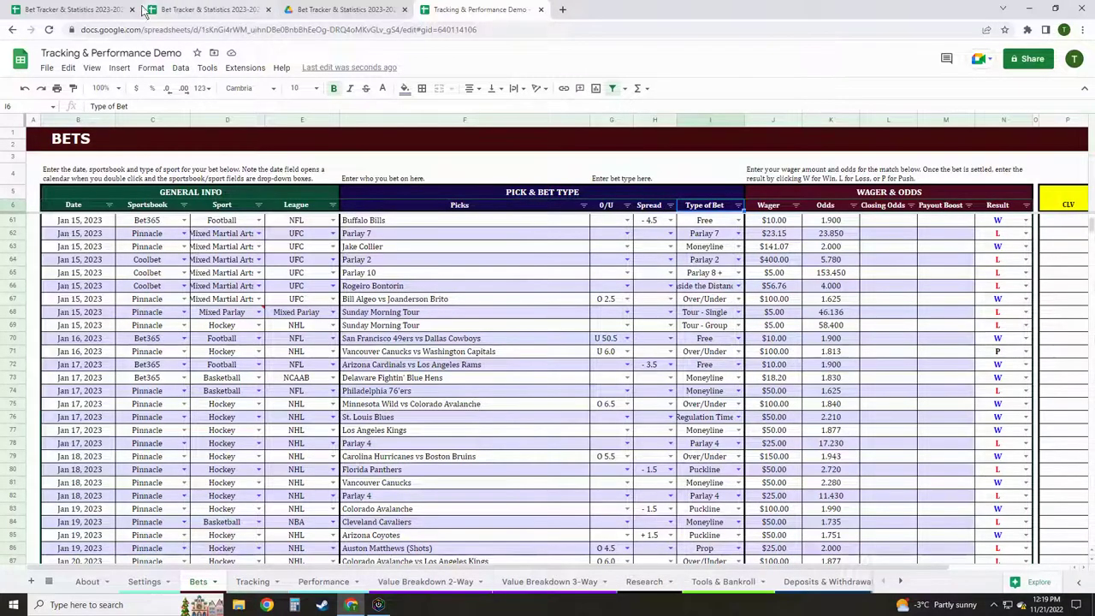
Switch to the Bet Tracker & Statistics 2023-2027 (Decimal Odds) spreadsheet and select an empty Picks cell in row 11 of its Bets sheet.
click(51, 7)
click(448, 403)
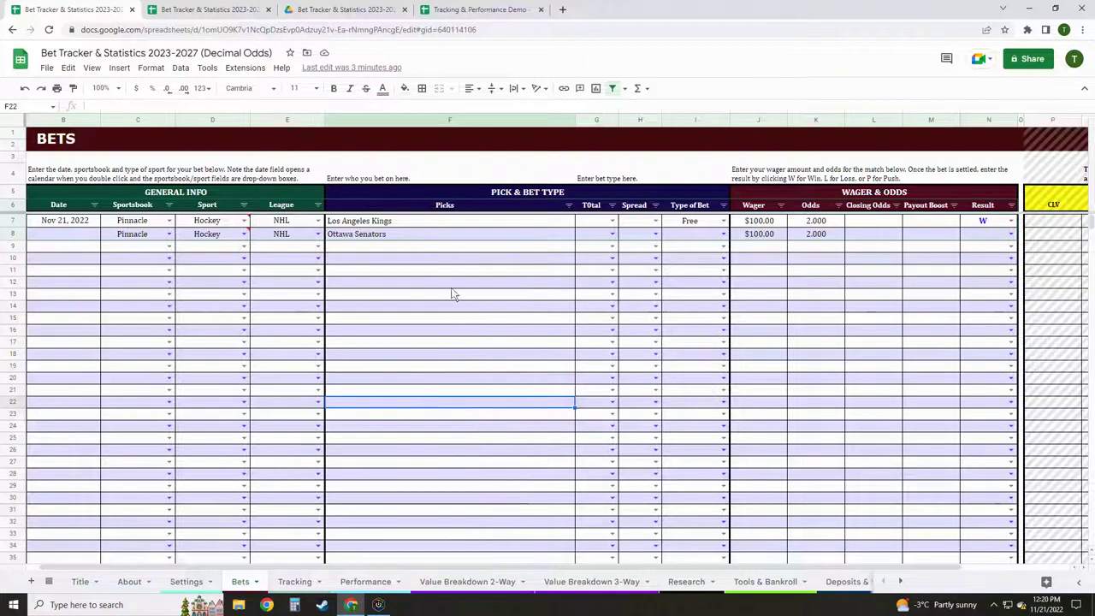
click(449, 271)
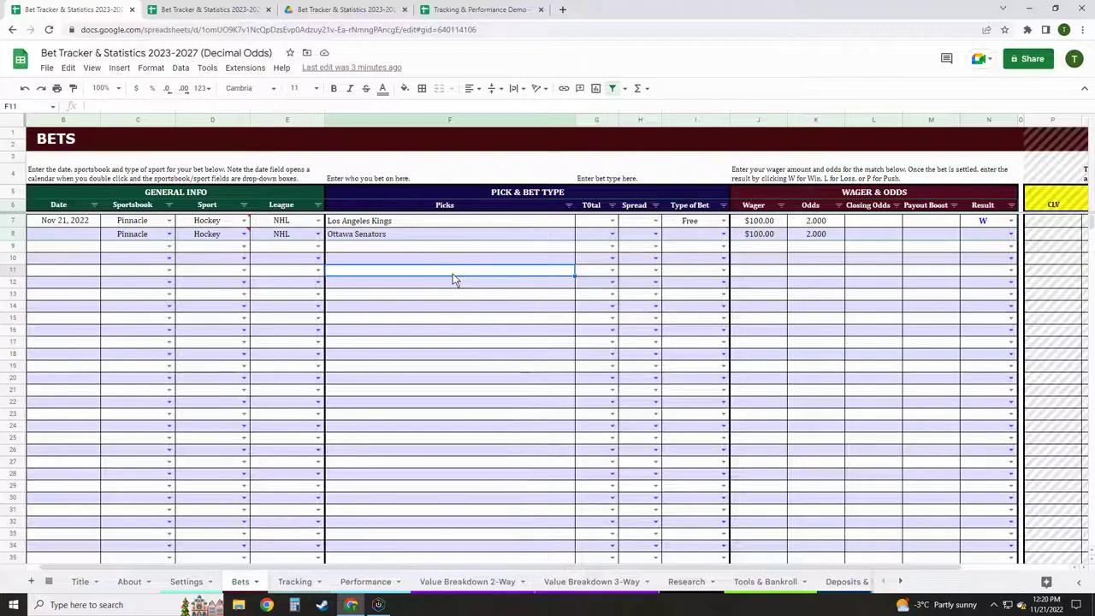
Add Parlay 2 below Moneyline in the Bet Type column of the Settings sheet.
click(184, 581)
click(297, 256)
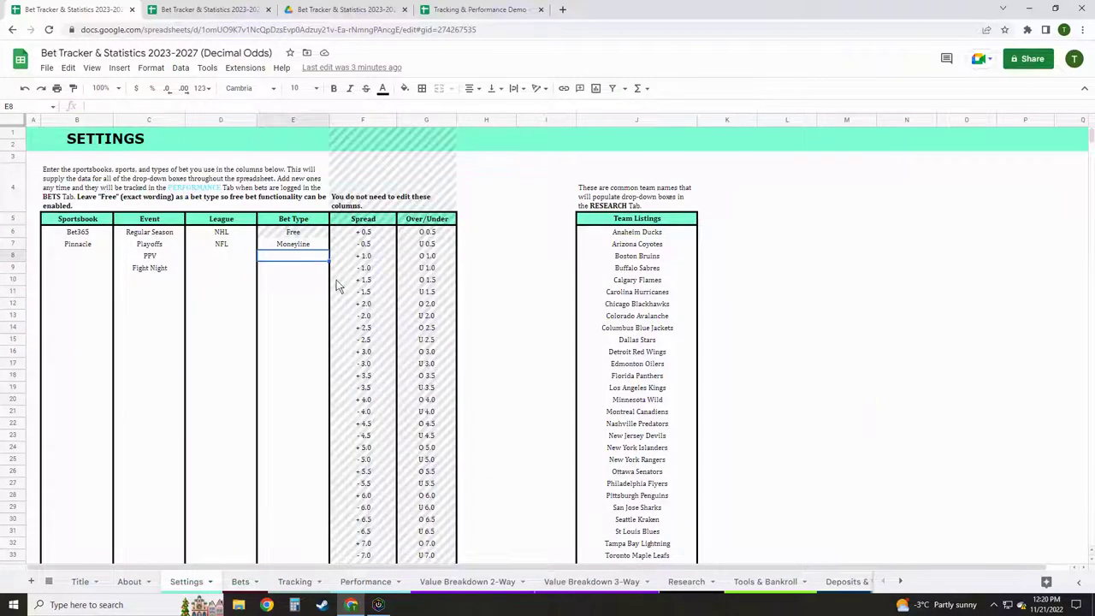
text(Parlay 3)
key(Return)
text(P)
key(Up)
key(Return)
key(BackSpace)
text(2)
key(Return)
Add Parlay 3, Parlay 4 and one further entry below Parlay 2 in the Bet Type column, and return to the Bets sheet.
text(Parlay 3)
key(Return)
text(Parlay 4)
key(Return)
text(Par)
key(Return)
click(240, 582)
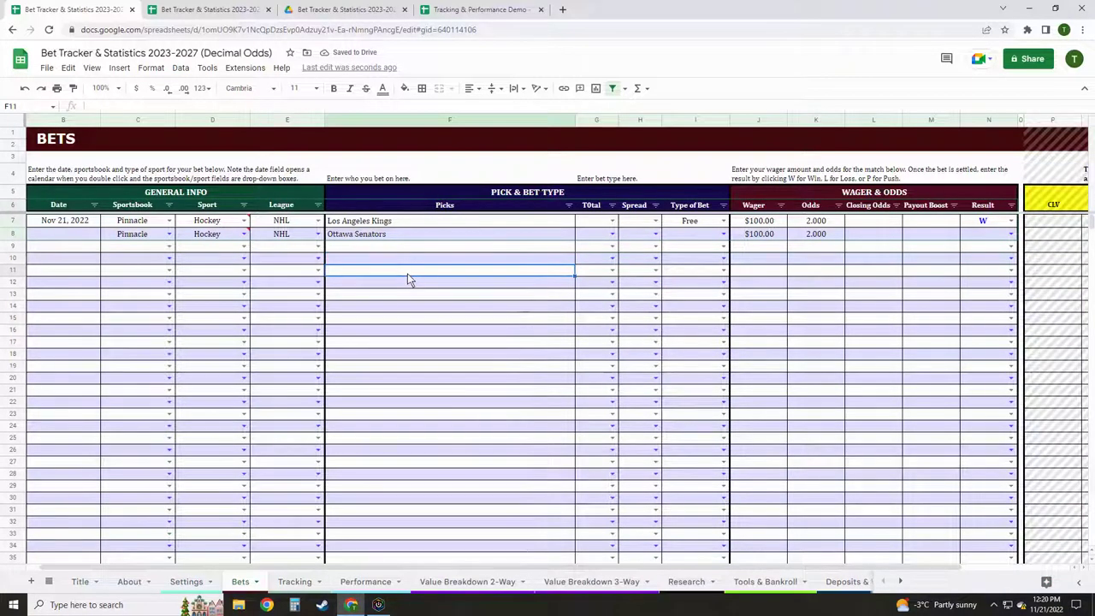
Enter Parlay 3 as the pick in row 11 and set its Type of Bet to Parlay 3.
text(Par)
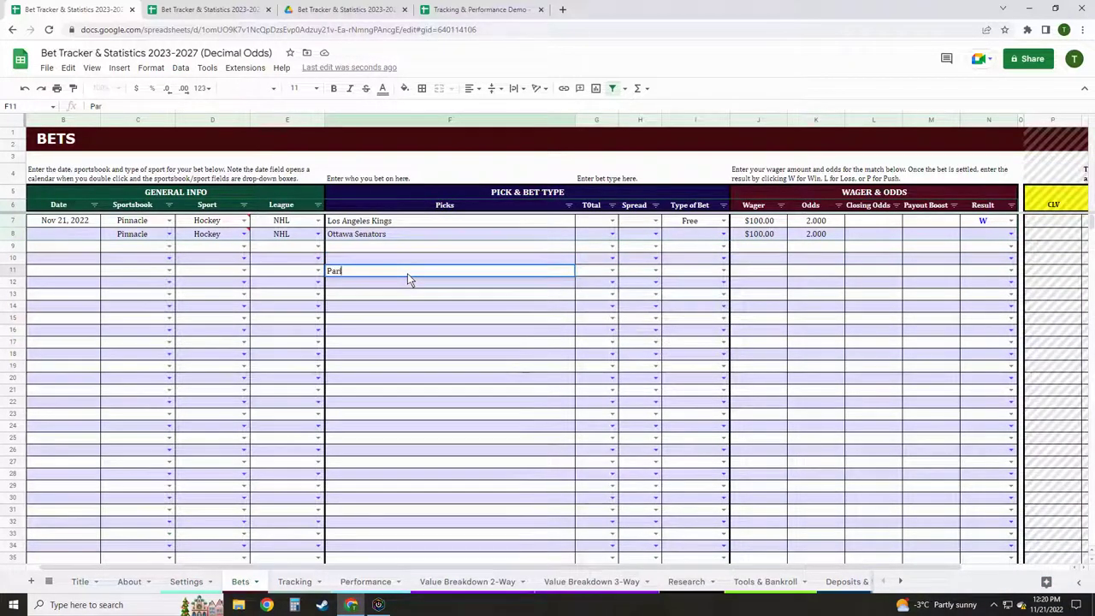
text(lay 3)
key(Tab)
key(Tab)
key(Tab)
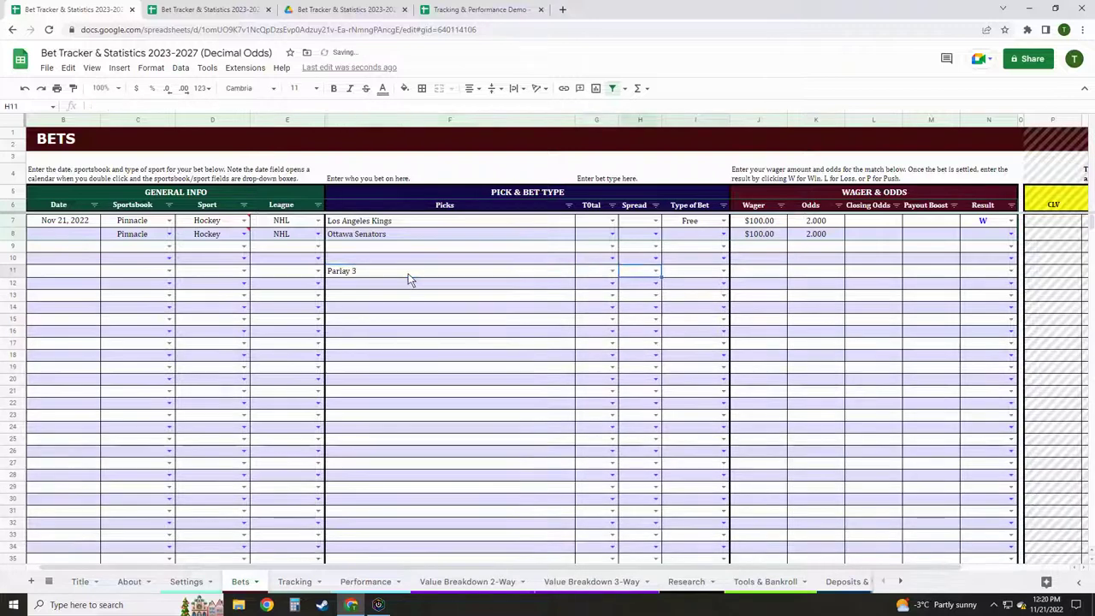
text(p)
key(Down)
key(Down)
key(Return)
Examine the wager, odds and result cells along the Parlay 3 bet in row 11, ending back at its pick.
key(Up)
key(Right)
key(Right)
key(Right)
key(Right)
key(Right)
key(Right)
key(Right)
key(Right)
key(Left)
key(Left)
key(Left)
key(Left)
key(Left)
key(Left)
key(Left)
key(Left)
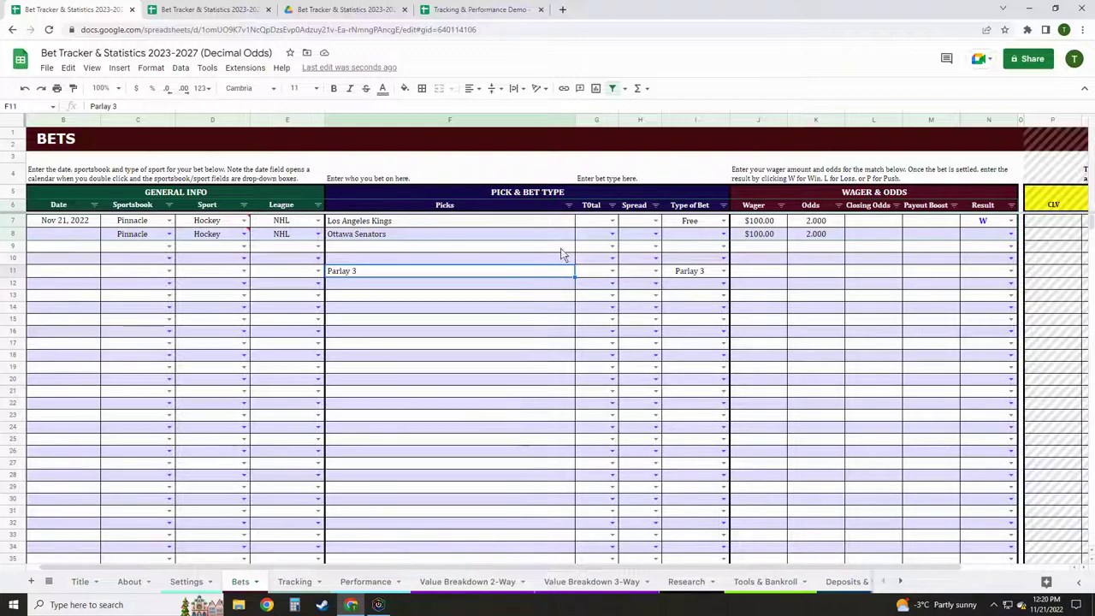
Enter Parlay 3 as the pick in row 13.
click(436, 297)
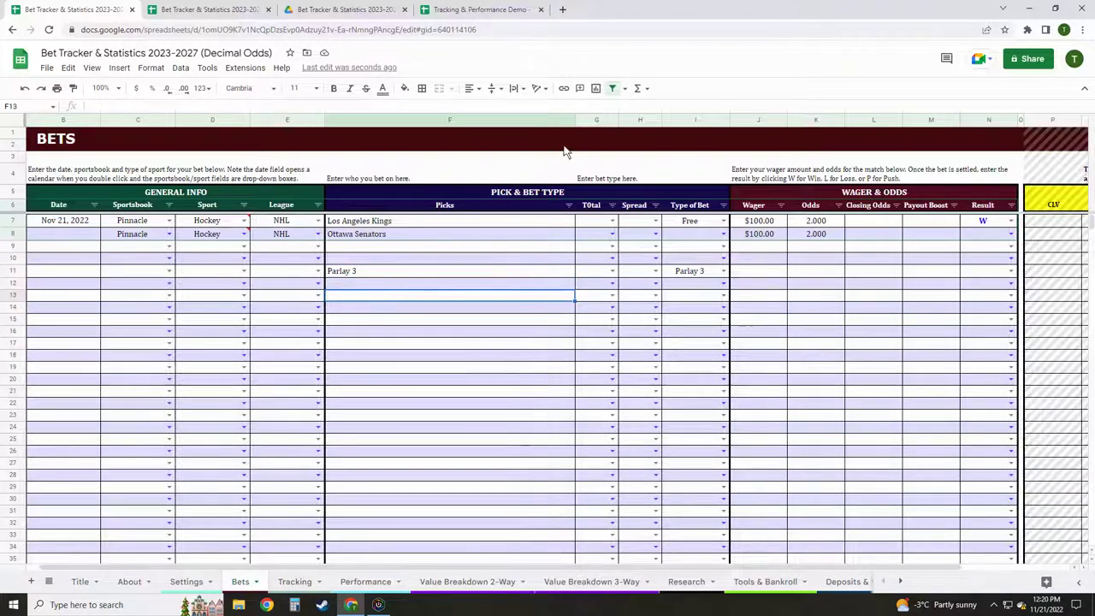
text(Parlay 3)
key(Return)
Attach a note to the Parlay 3 pick in row 13 listing Team 1, Team 2 and Team 3 on separate lines.
click(468, 298)
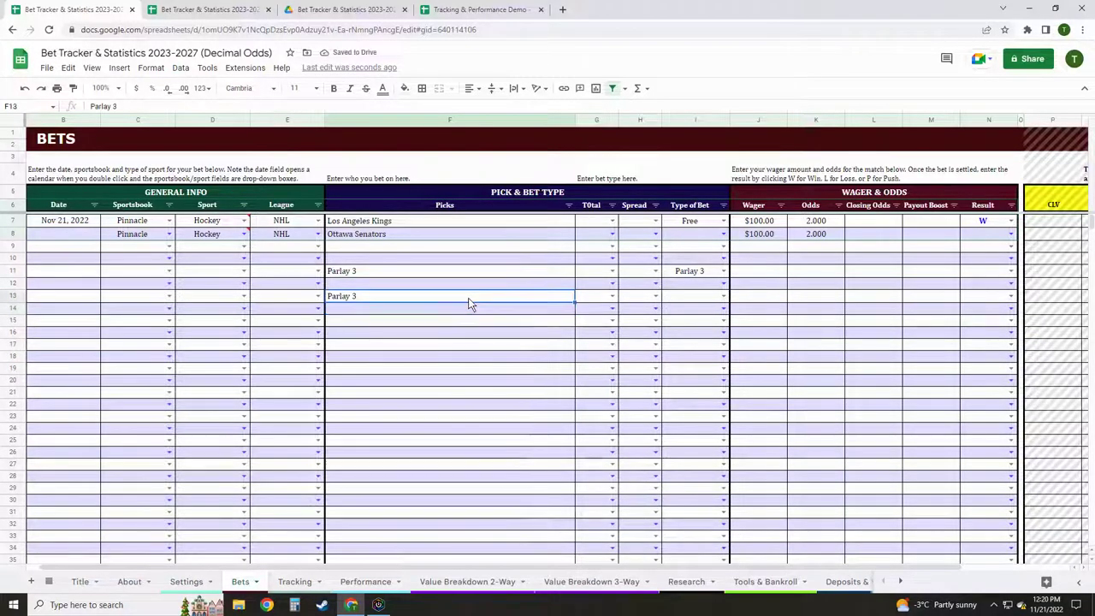
right_click(469, 299)
click(522, 534)
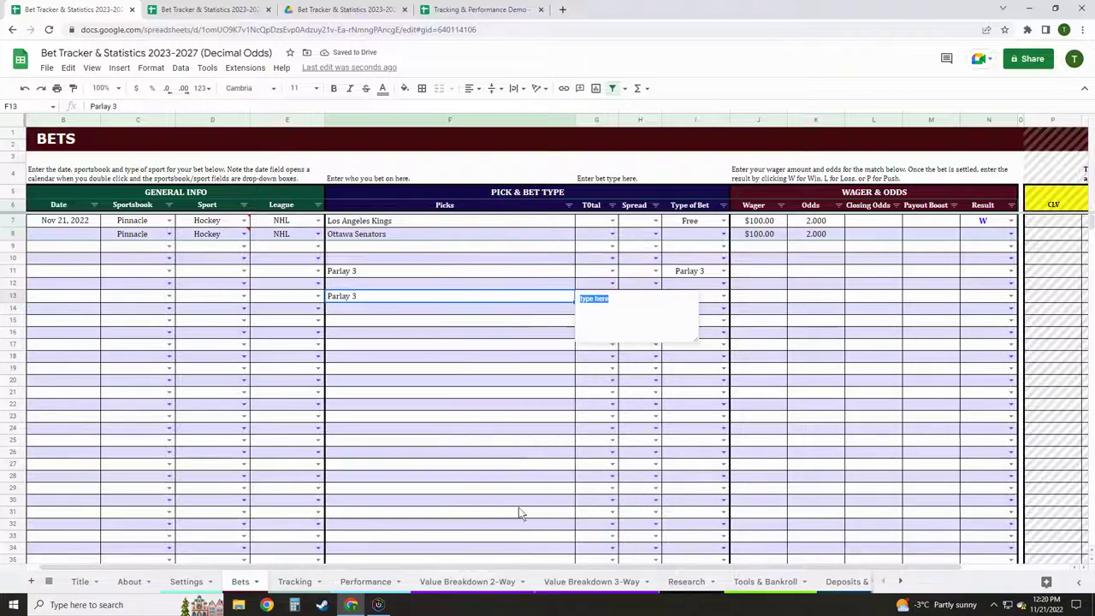
text(Team 1)
key(Return)
text(Team 2)
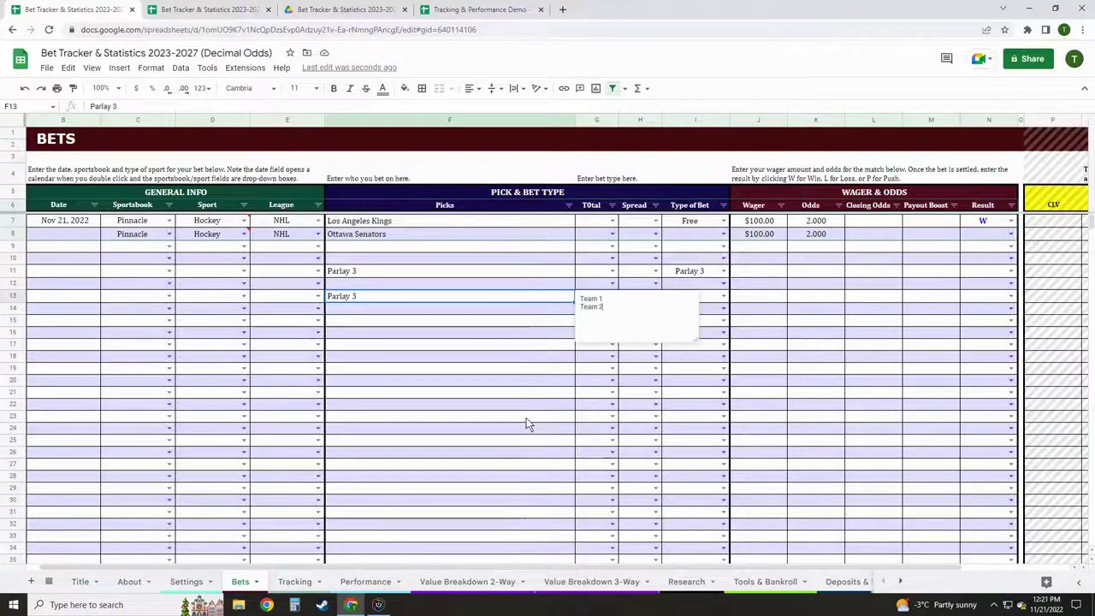
key(Return)
text(Team 3)
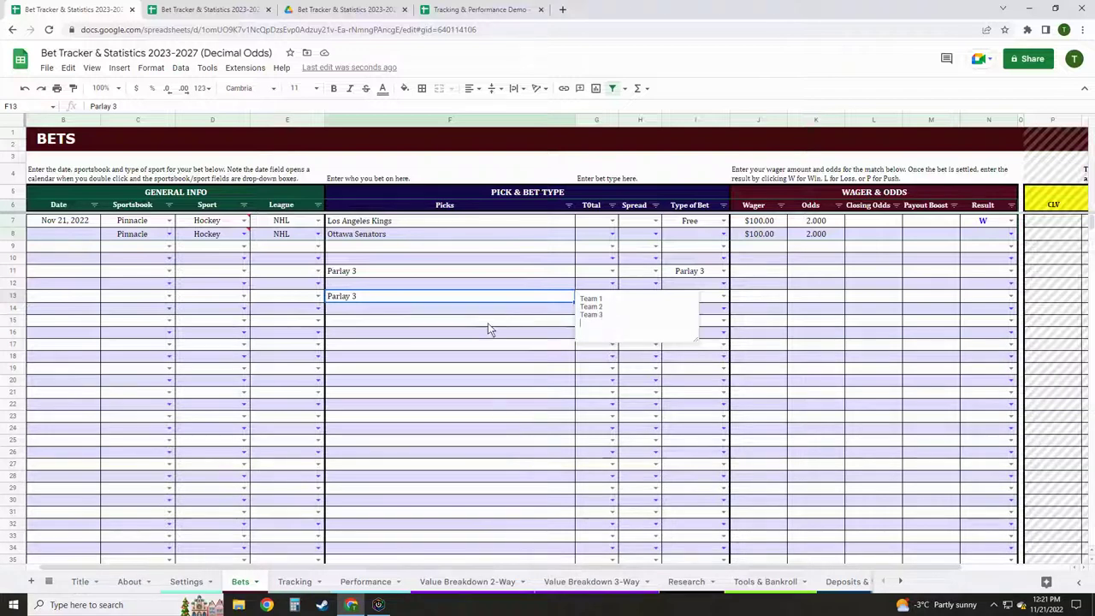
click(488, 323)
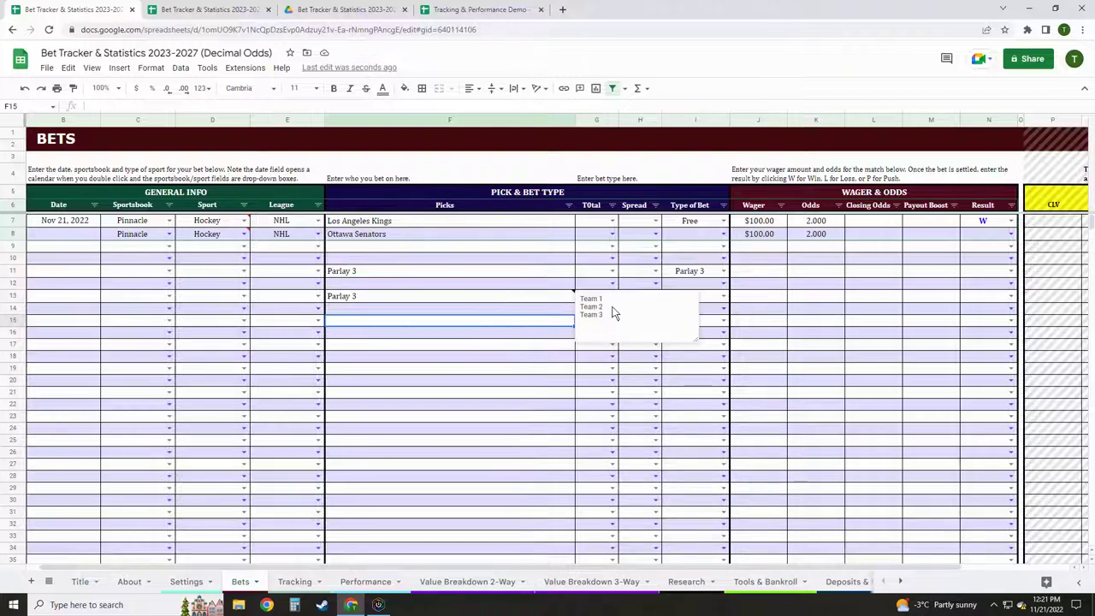
Enter Team 1, Team 2 and Team 3 on separate lines within the single Picks cell of row 15.
click(187, 105)
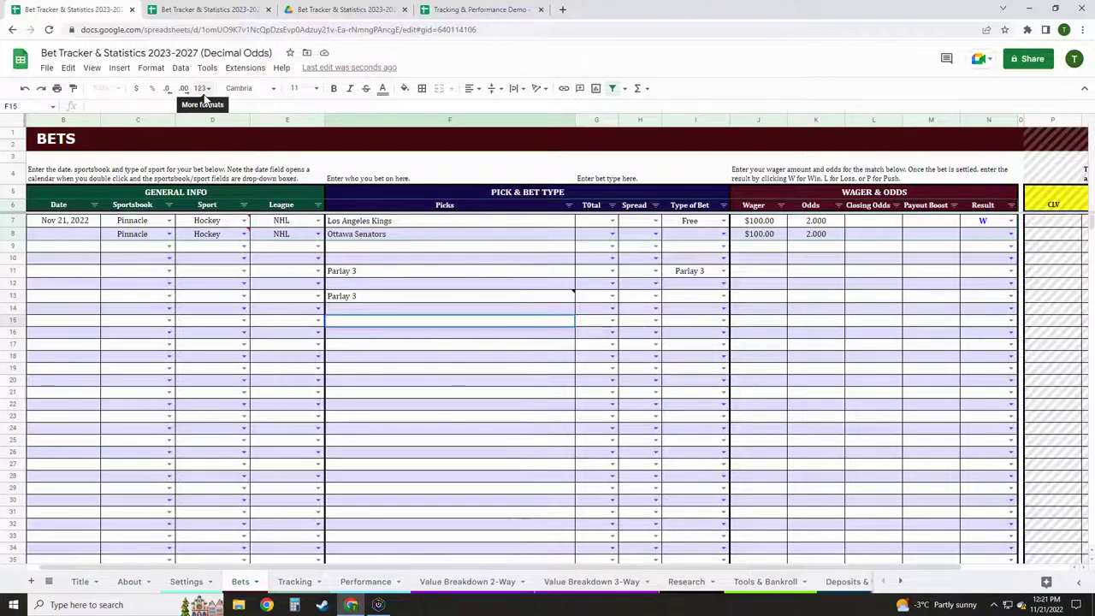
text(Team 1)
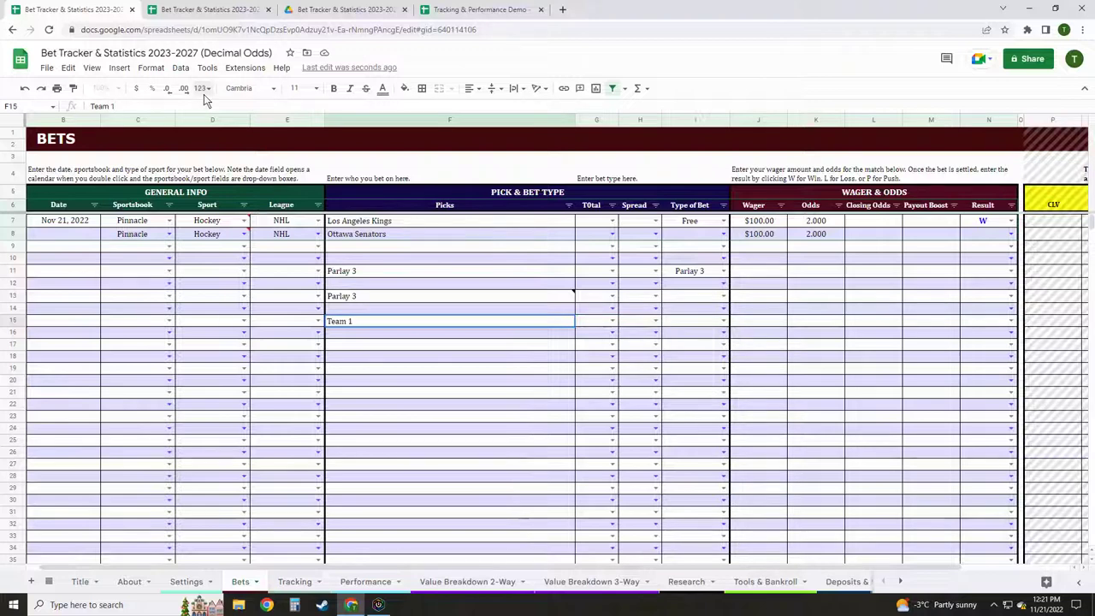
key(alt+Return)
text(Team)
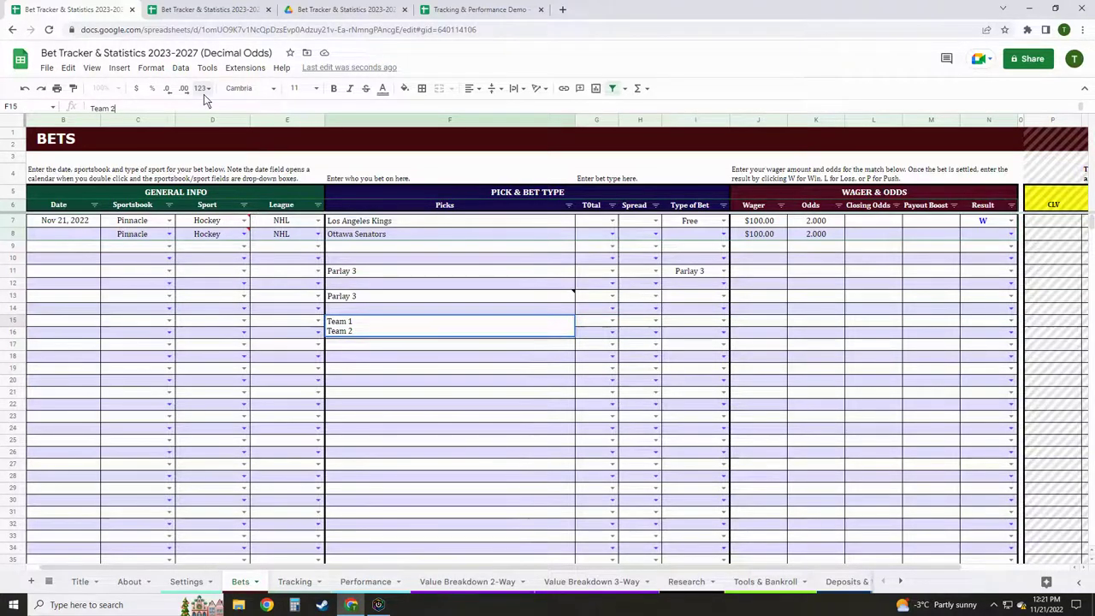
text( 2)
key(alt+Return)
text(Team 3)
key(Return)
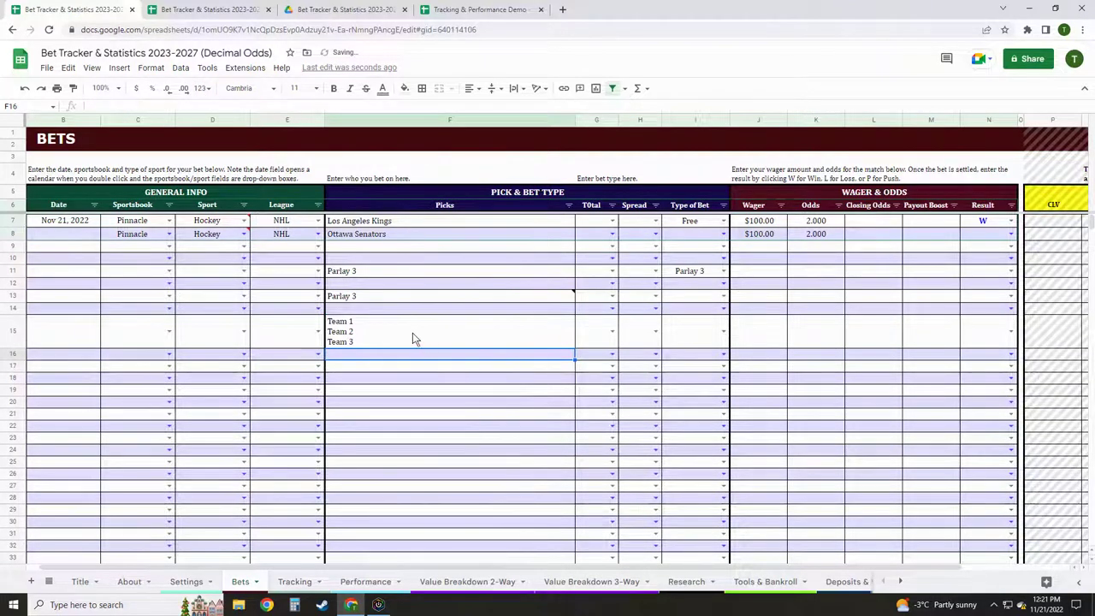
Check the multi-line pick in row 15 and the Type of Bet options available for it.
click(358, 338)
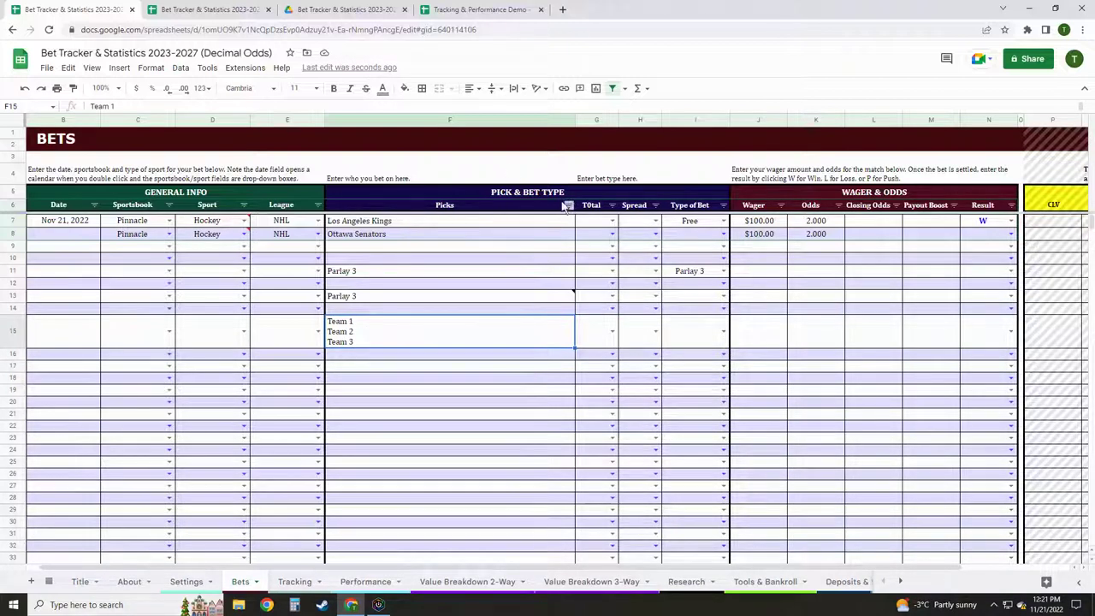
click(724, 331)
click(395, 383)
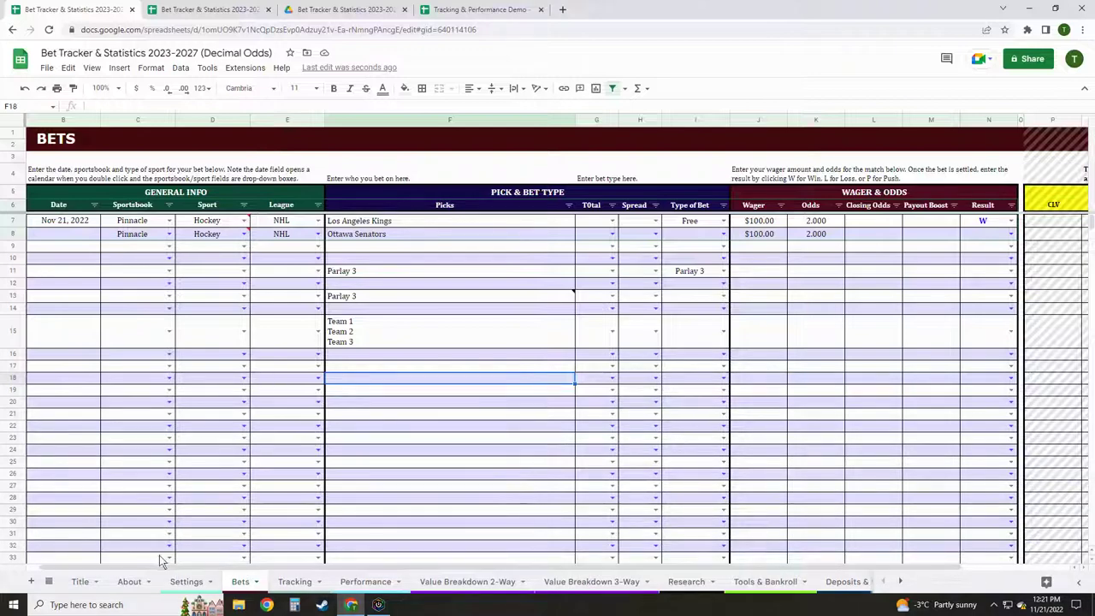
Add Parlay Leg below Parlay 5 in the Bet Type column of the Settings sheet, and return to the Bets sheet.
click(186, 582)
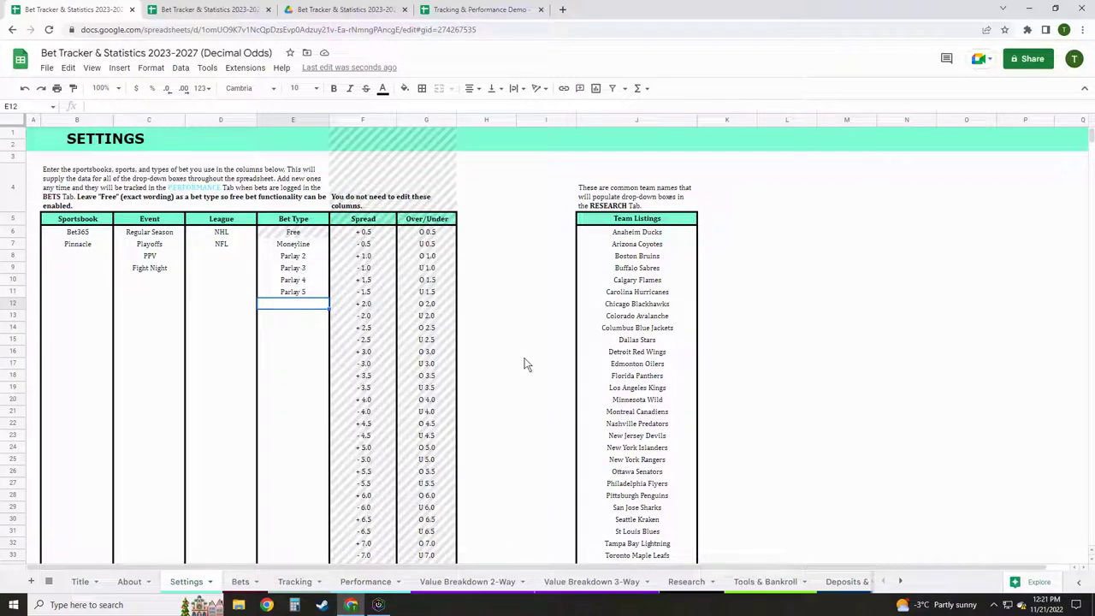
text(Parlay Leg)
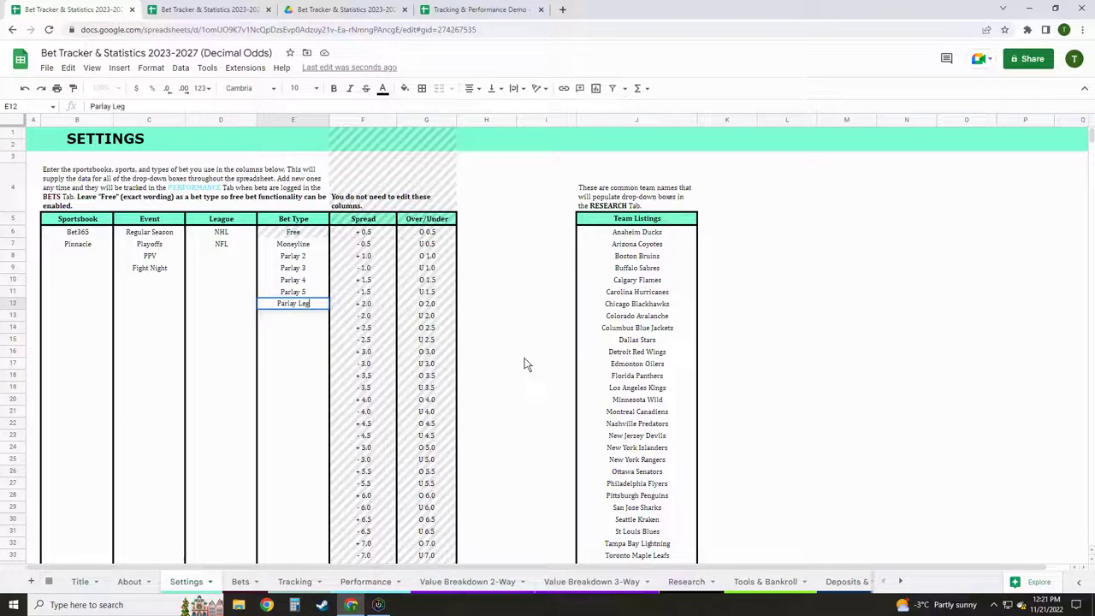
key(Return)
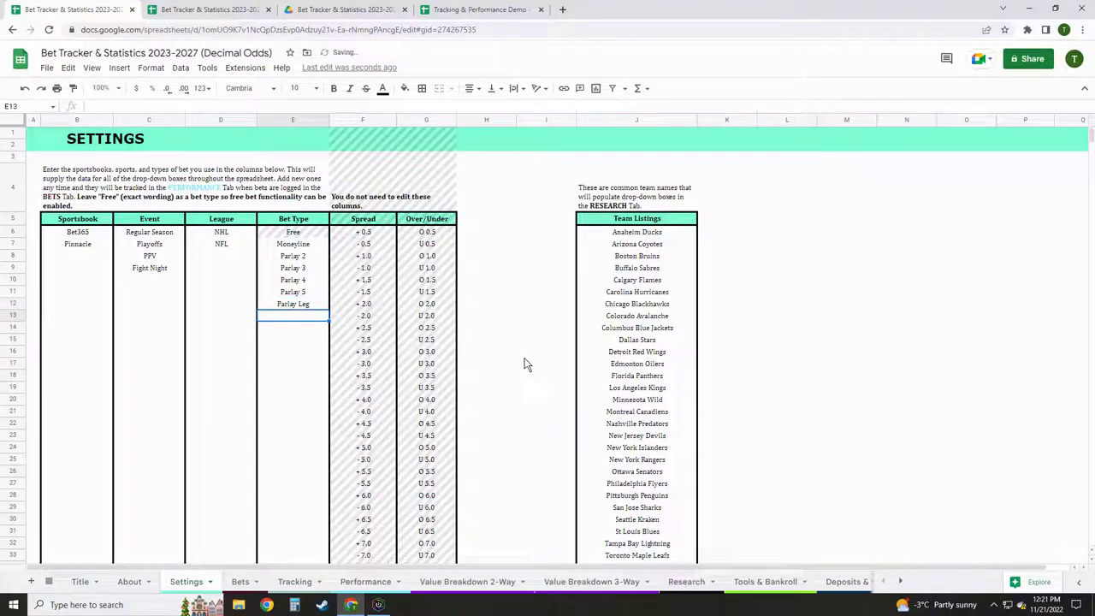
click(239, 582)
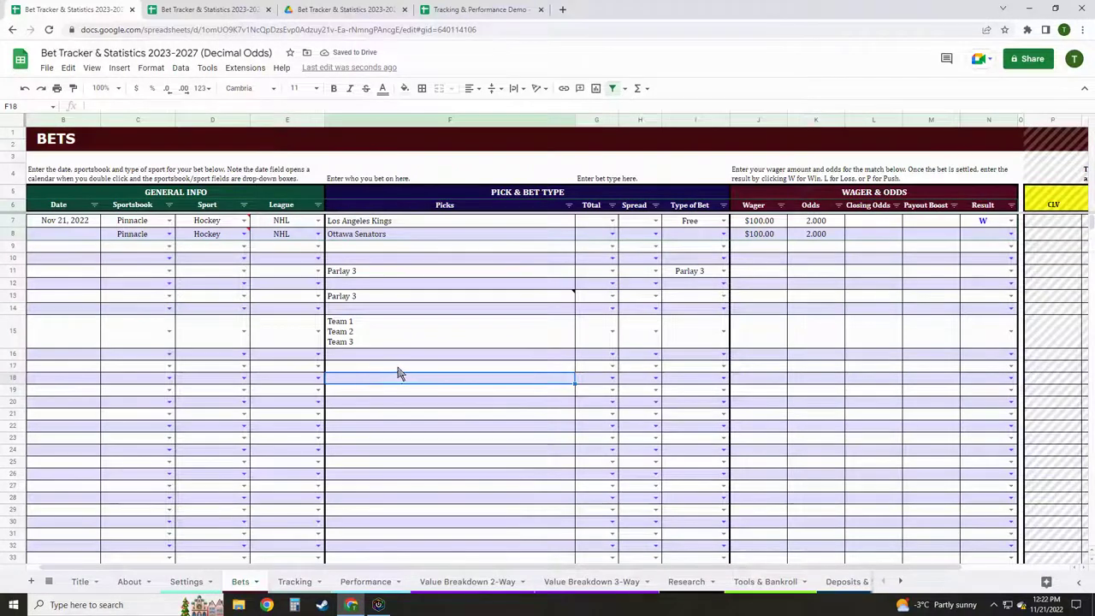
Fill in row 17's general info with date Nov 21, 2022, sportsbook Bet365, sport Regular Season and league NHL.
click(79, 368)
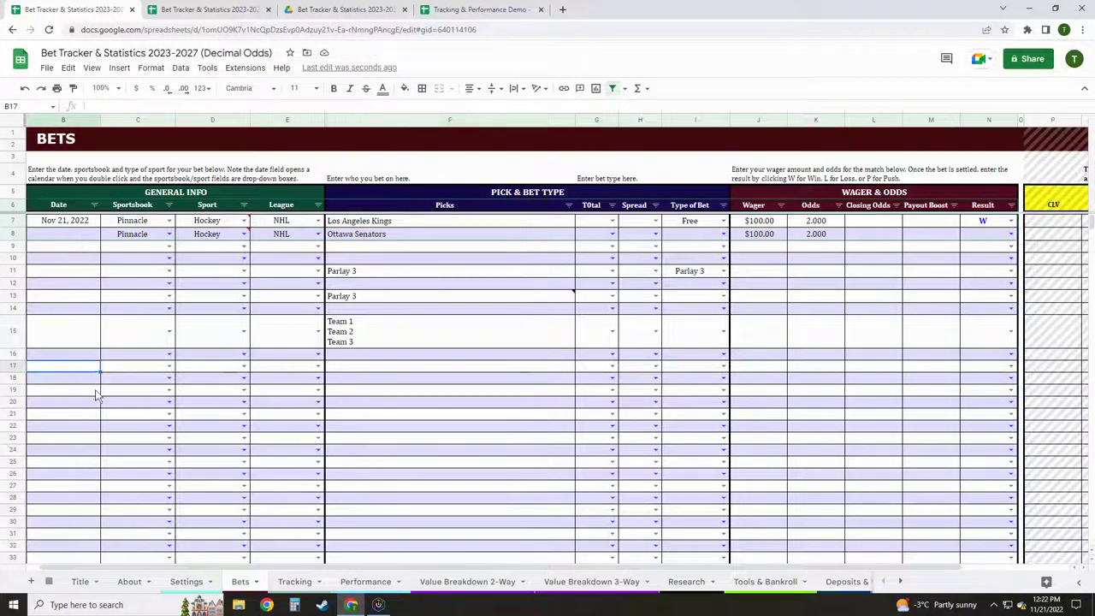
double_click(78, 370)
click(37, 453)
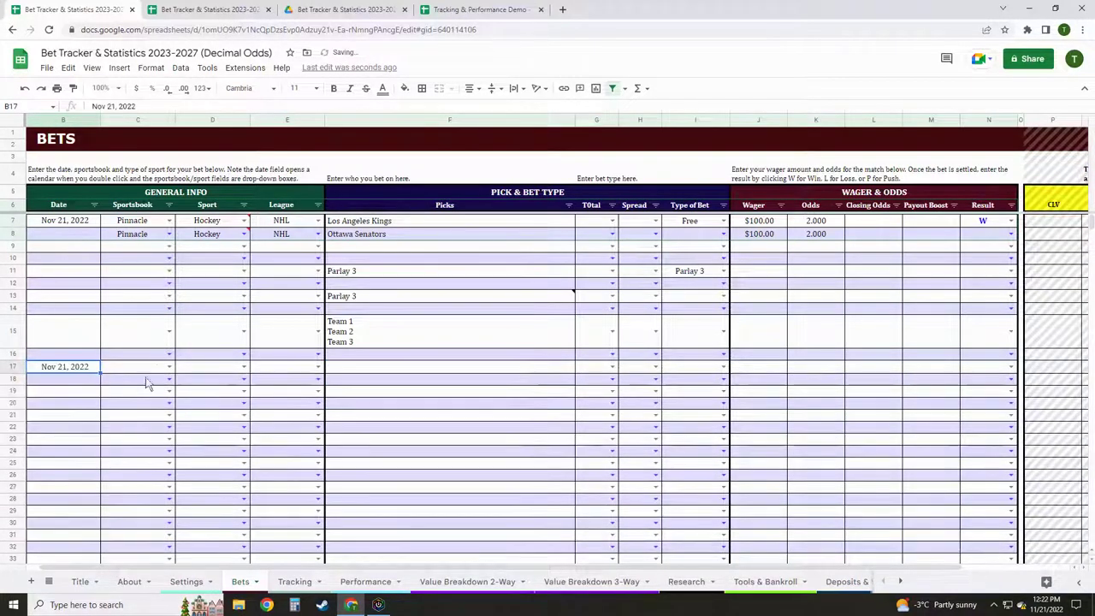
click(164, 370)
click(153, 381)
click(242, 370)
click(201, 381)
click(316, 367)
click(272, 382)
Enter Parlay 3 as row 17's pick and set its Type of Bet to Parlay 3.
click(473, 365)
text(Parlay 3)
key(Tab)
key(Tab)
key(Tab)
text(Parlay 3)
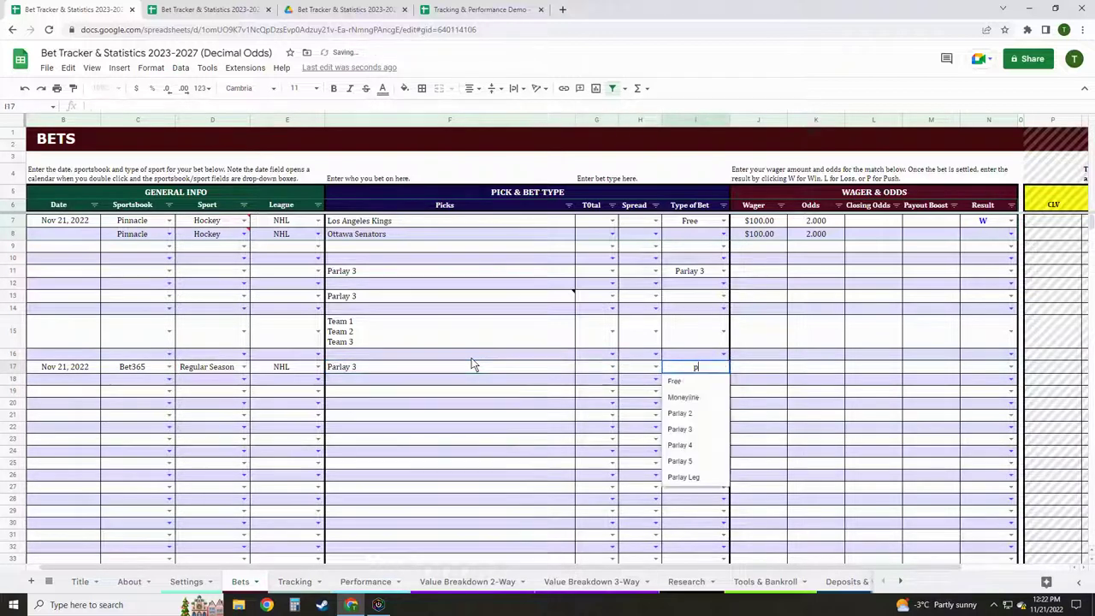
key(Tab)
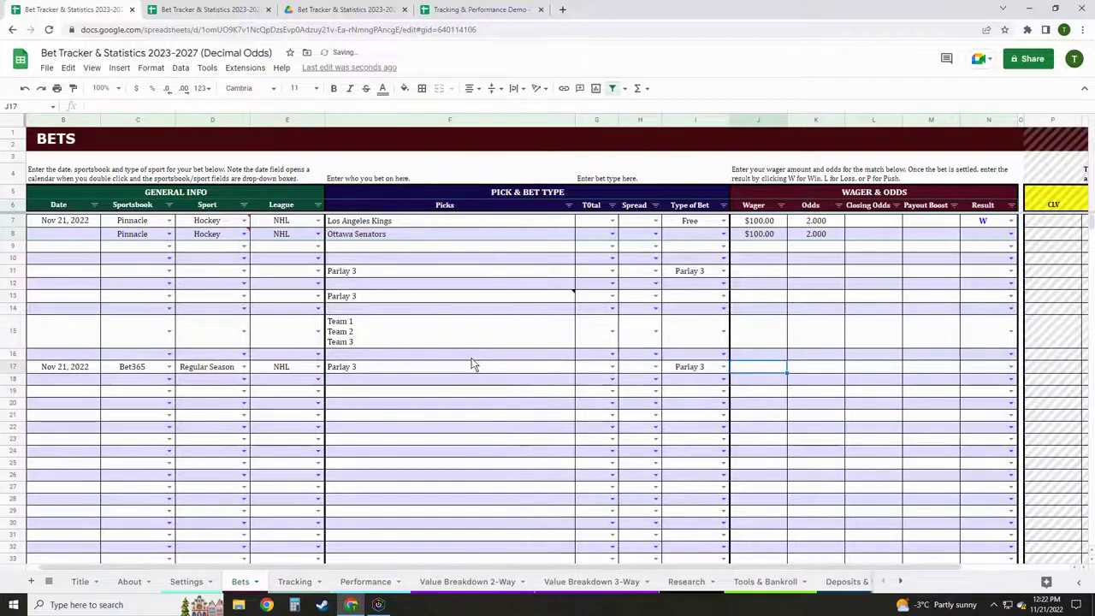
Set row 17's wager to $50.00 and its odds to 120.
text(50)
key(Tab)
text(2)
key(BackSpace)
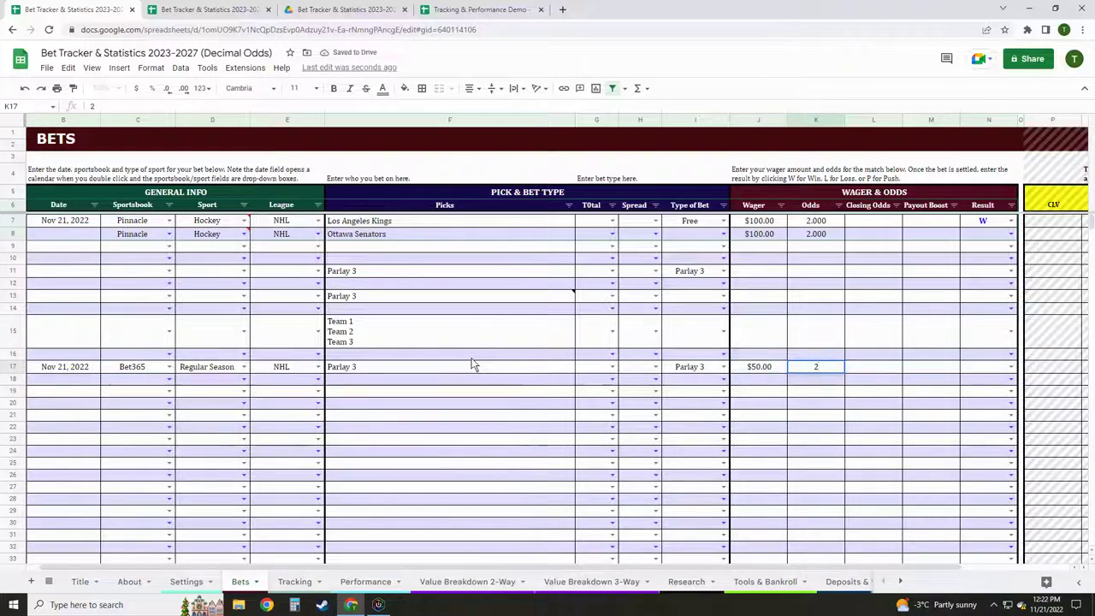
text(120)
click(473, 366)
Review the bet type, wager and odds entered along the Parlay 3 bet in row 17.
key(Right)
key(Right)
key(Right)
key(Right)
key(Right)
key(Right)
key(Left)
key(Left)
key(Left)
key(Left)
key(Left)
key(Left)
Enter Los Angeles Kings, Ottawa Senators and Chicago Bulls as the parlay's picks in rows 18 to 20.
key(Down)
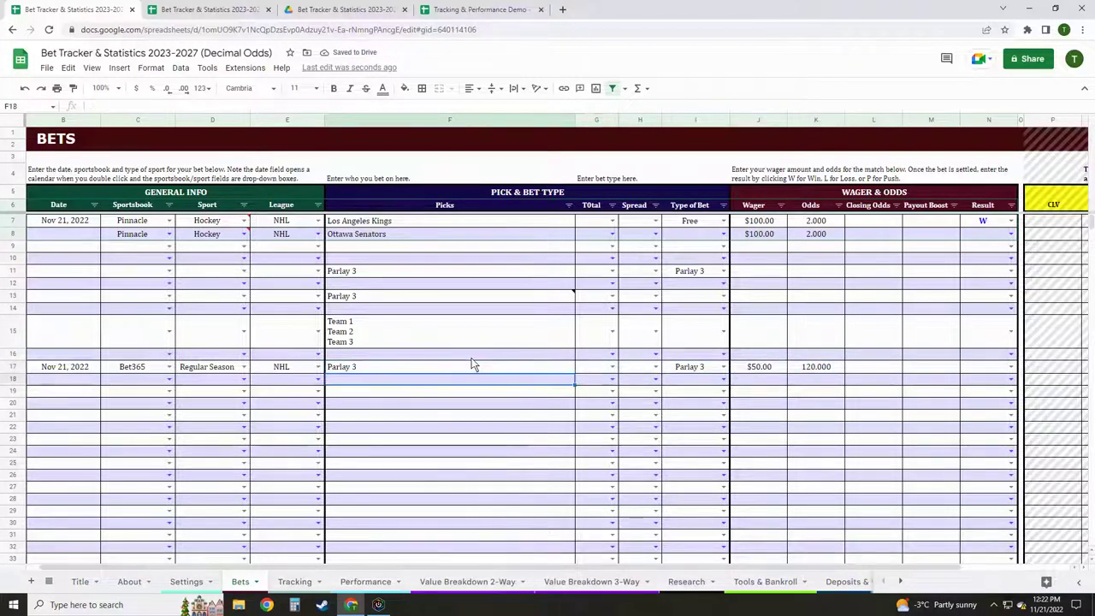
key(Down)
key(Up)
key(Up)
key(Down)
key(Down)
key(Up)
text(Los Angel)
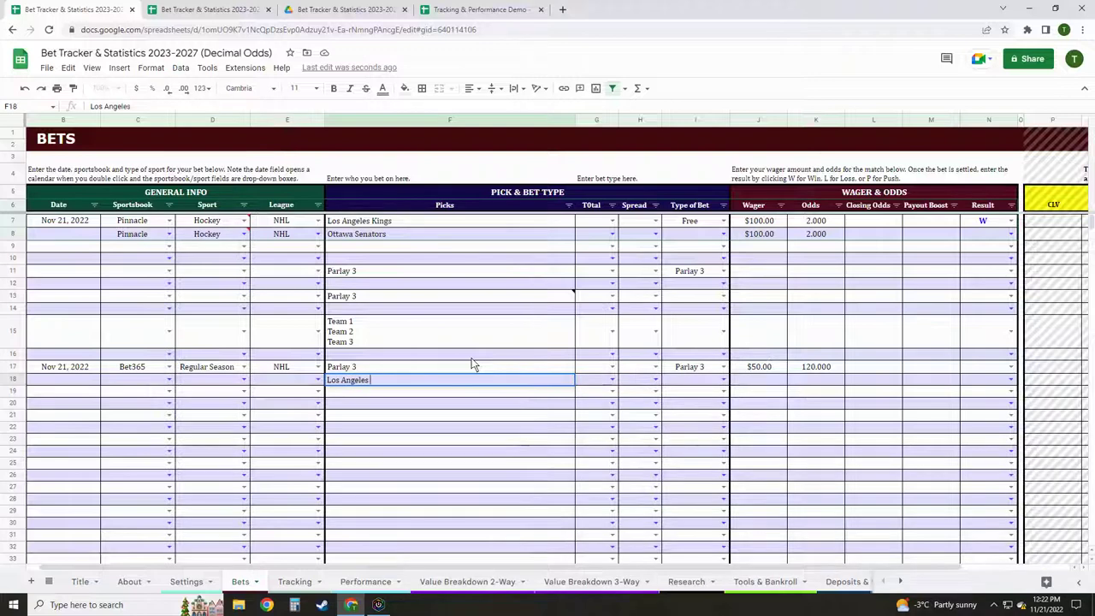
text(es Kings)
key(Return)
text(L)
key(BackSpace)
text(Ottawa Senators)
key(Return)
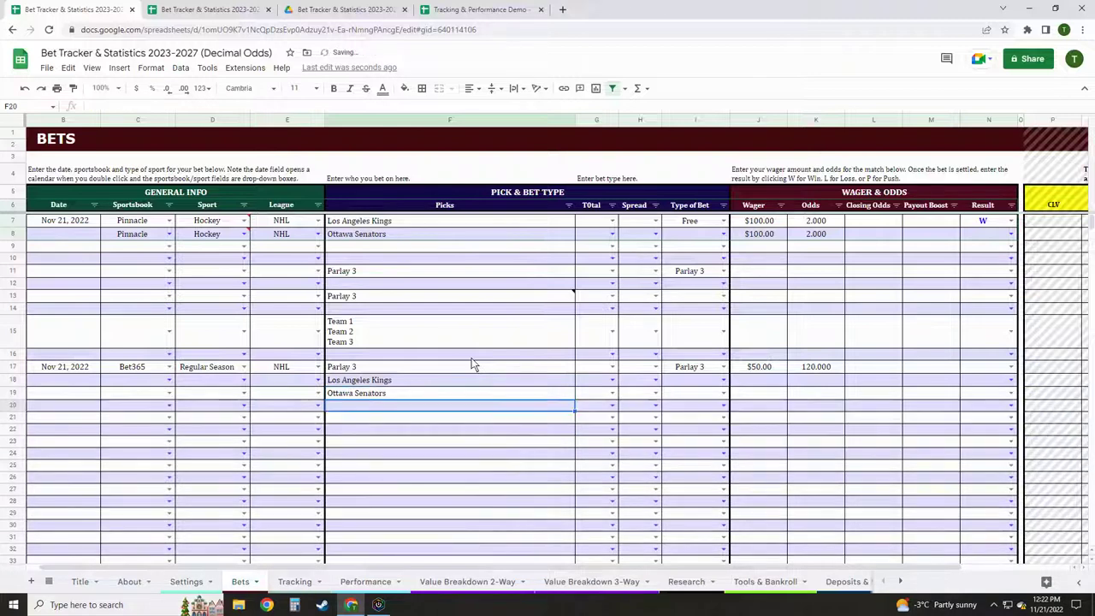
text(Chicago Bulls)
key(Return)
key(Up)
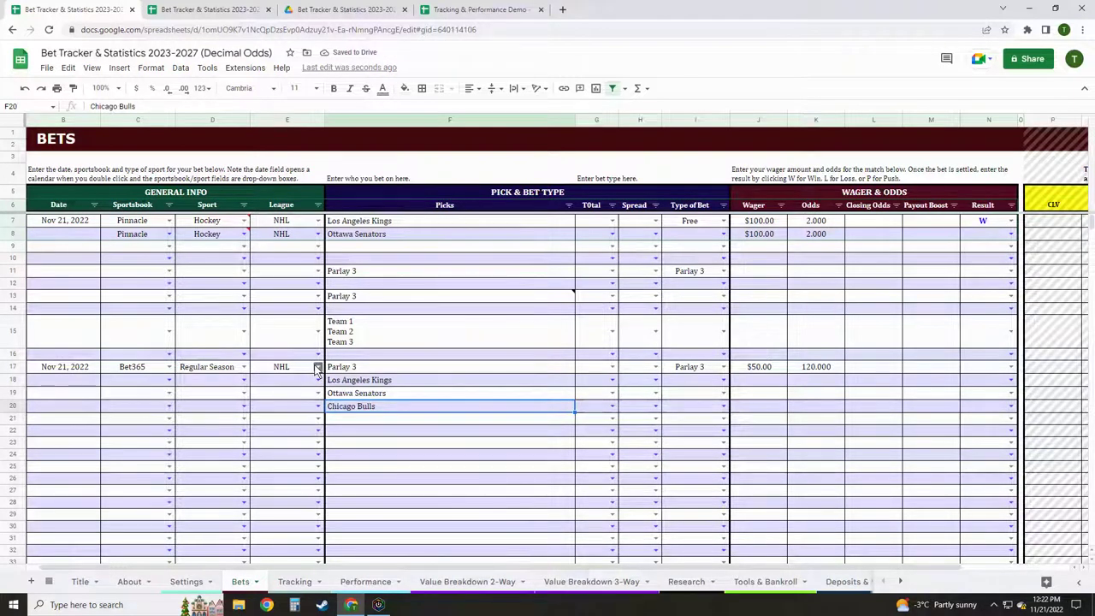
Check the League options for row 17, and set the Type of Bet of the Los Angeles Kings pick in row 18 to Parlay Leg.
click(317, 368)
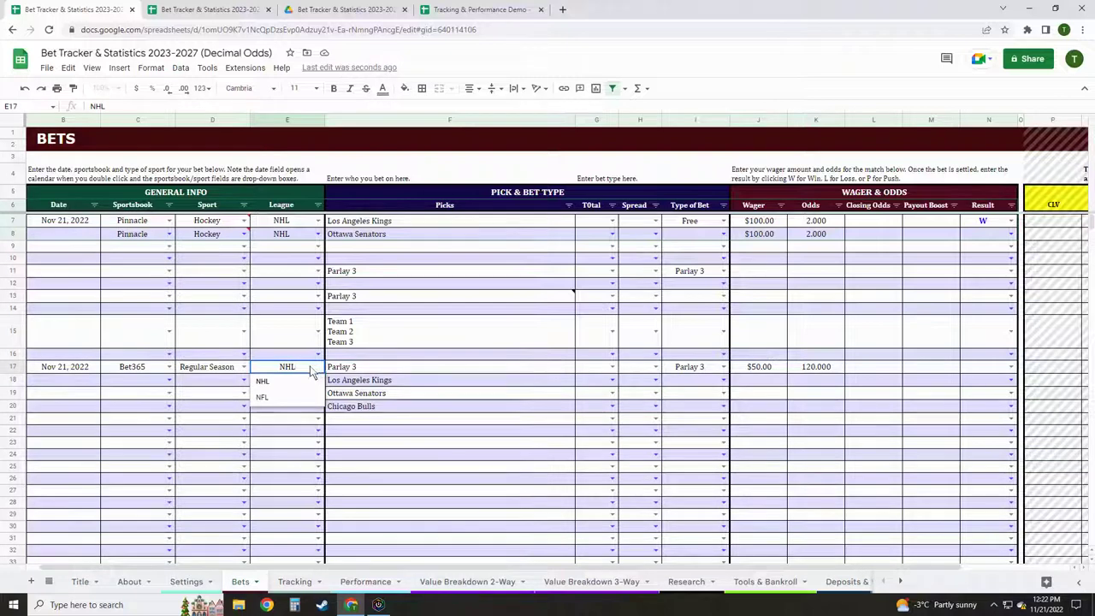
click(485, 406)
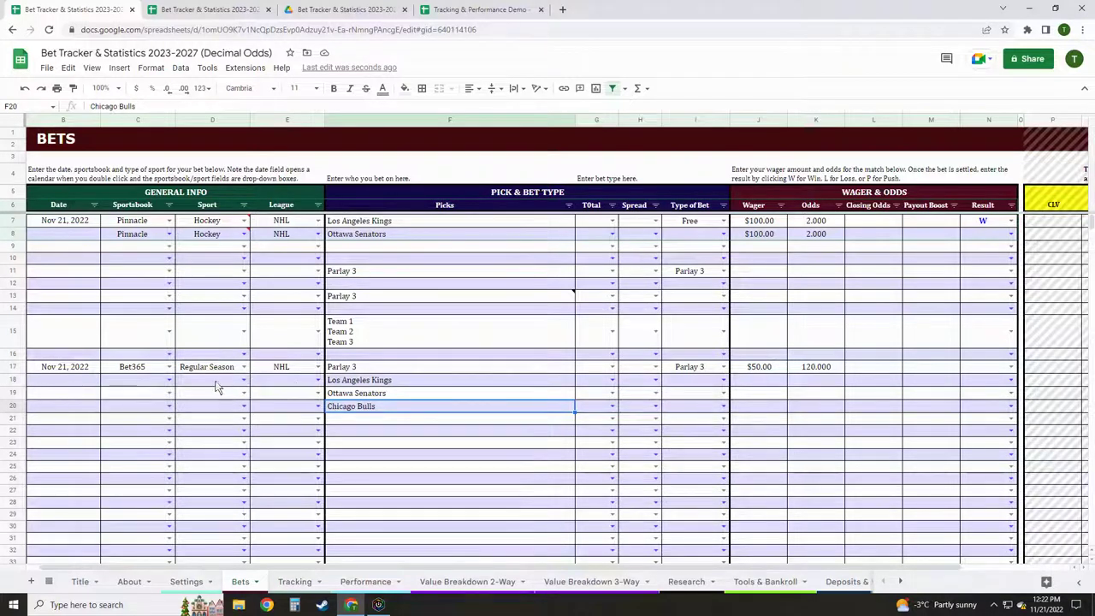
click(724, 380)
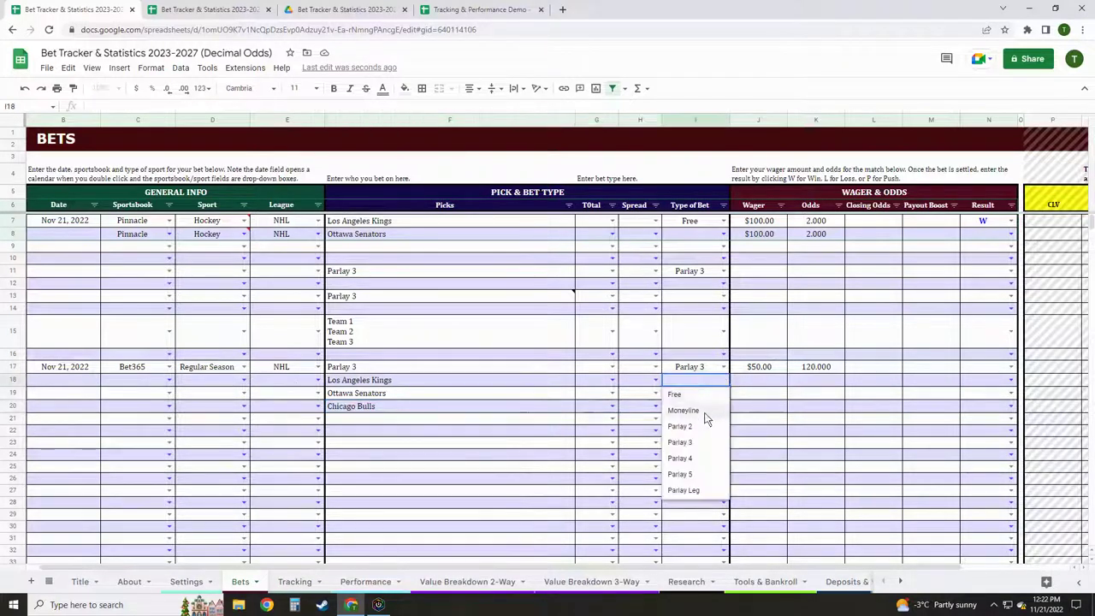
click(690, 497)
click(761, 382)
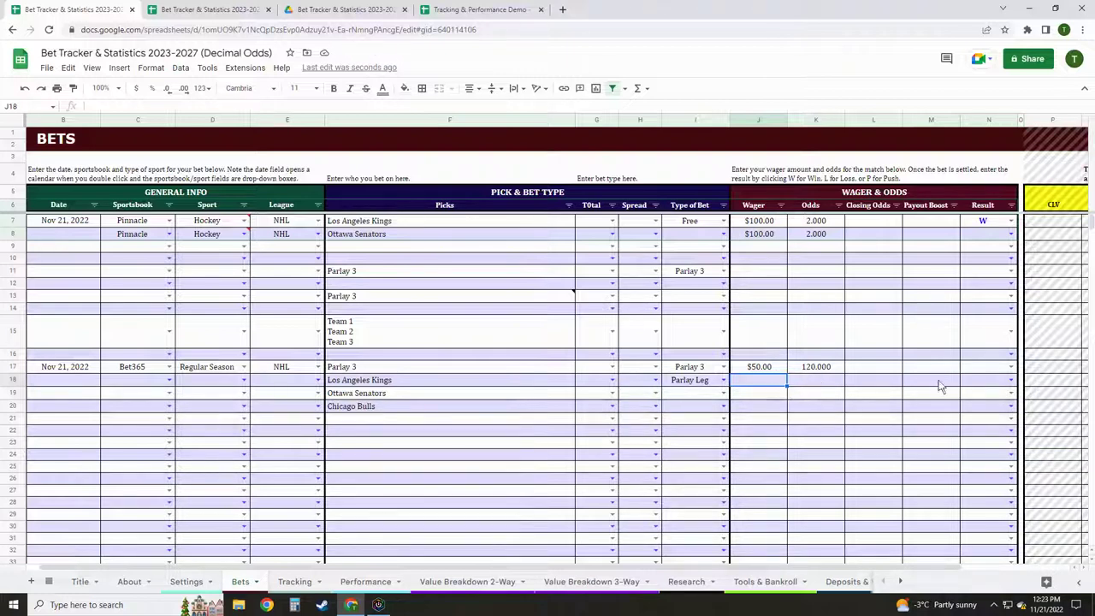
Set the results to L for the Parlay 3 bet in row 17, Leg W for rows 18 and 19, and Leg L for row 20.
click(1009, 367)
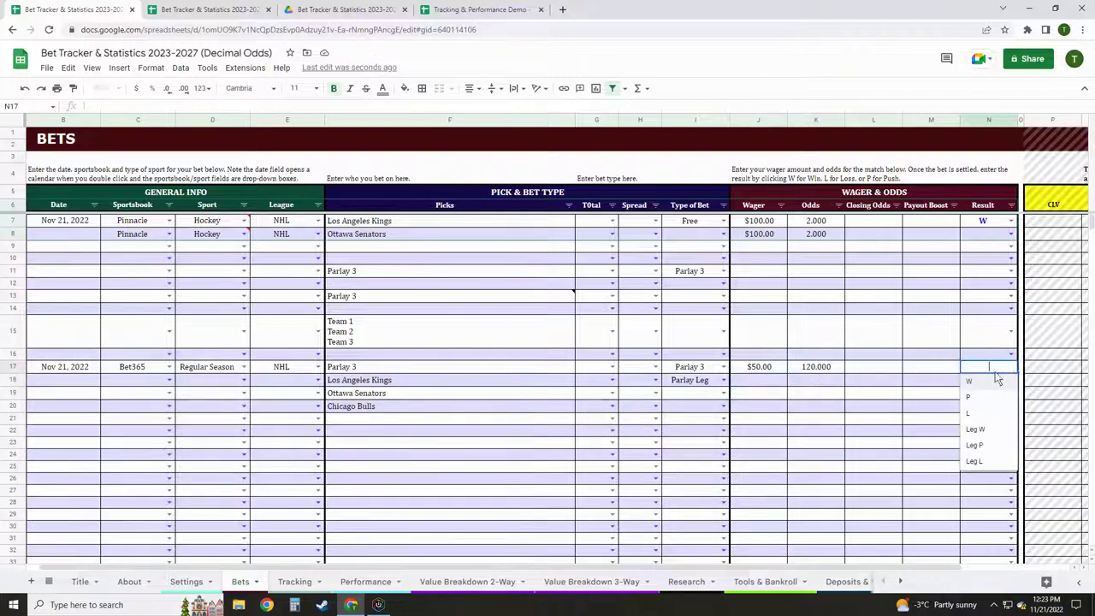
click(982, 419)
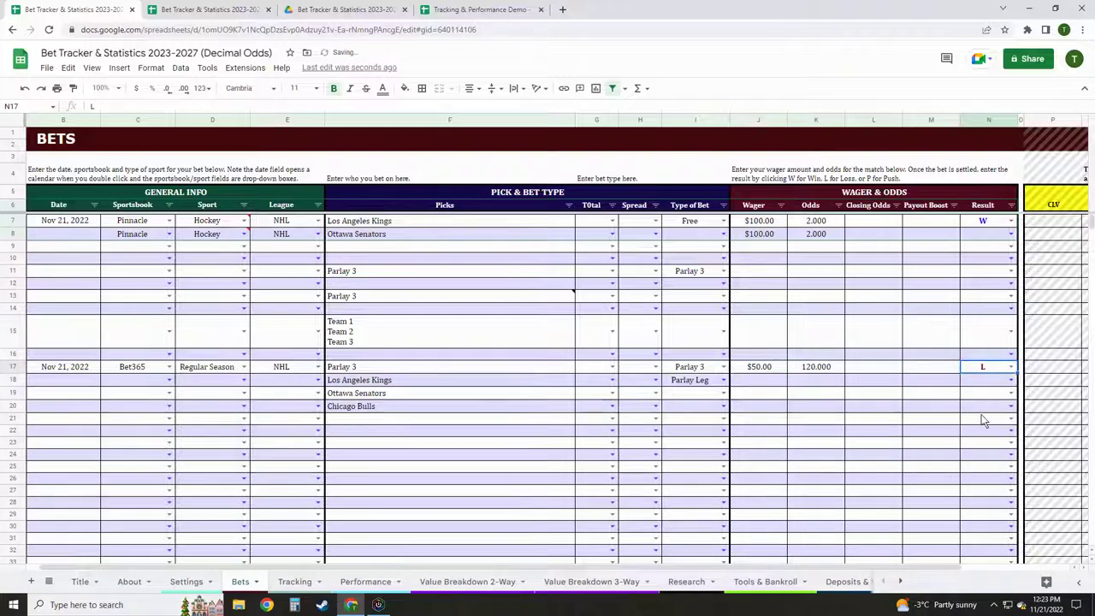
click(1010, 382)
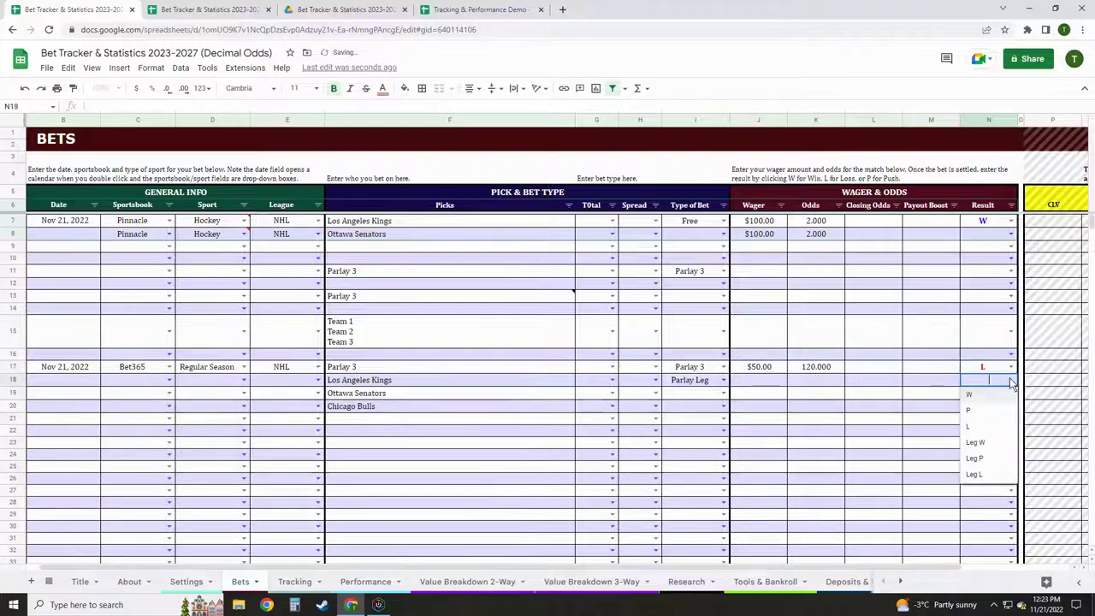
click(979, 443)
click(1010, 393)
click(978, 455)
click(1011, 407)
click(980, 505)
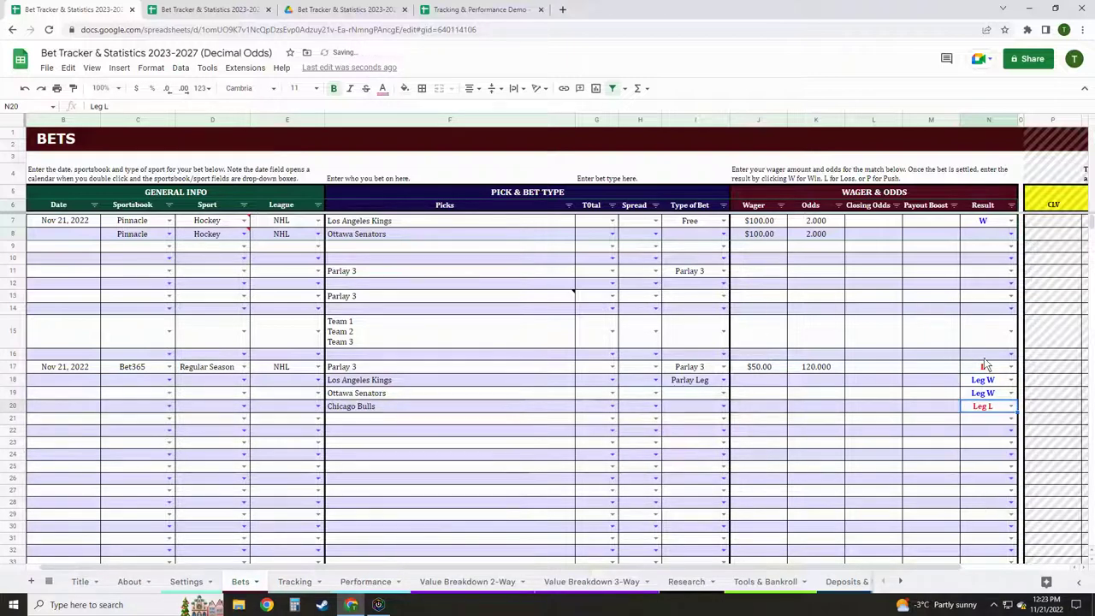
Examine the Performance by Bet Type table on the Performance sheet, including the Parlay 3 and Parlay Leg rows and a bet-count formula.
click(365, 581)
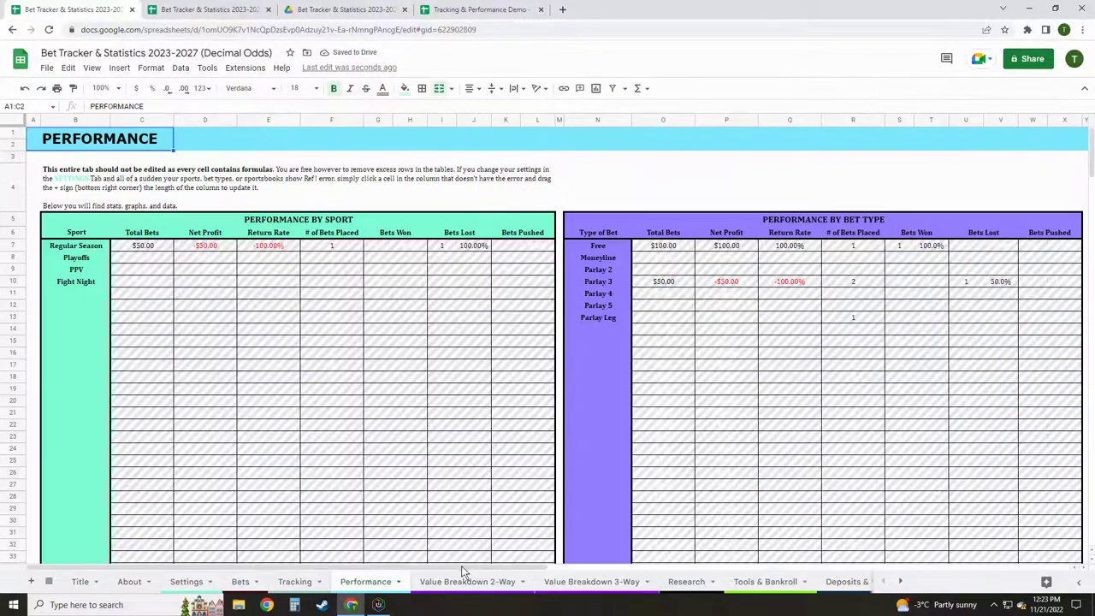
drag(462, 568, 552, 567)
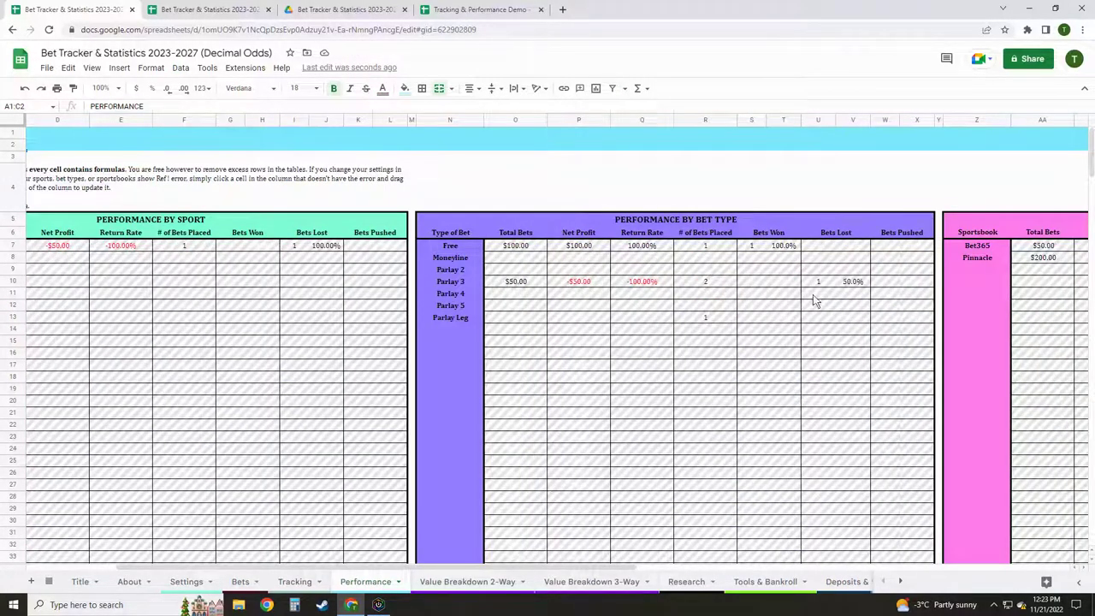
click(764, 298)
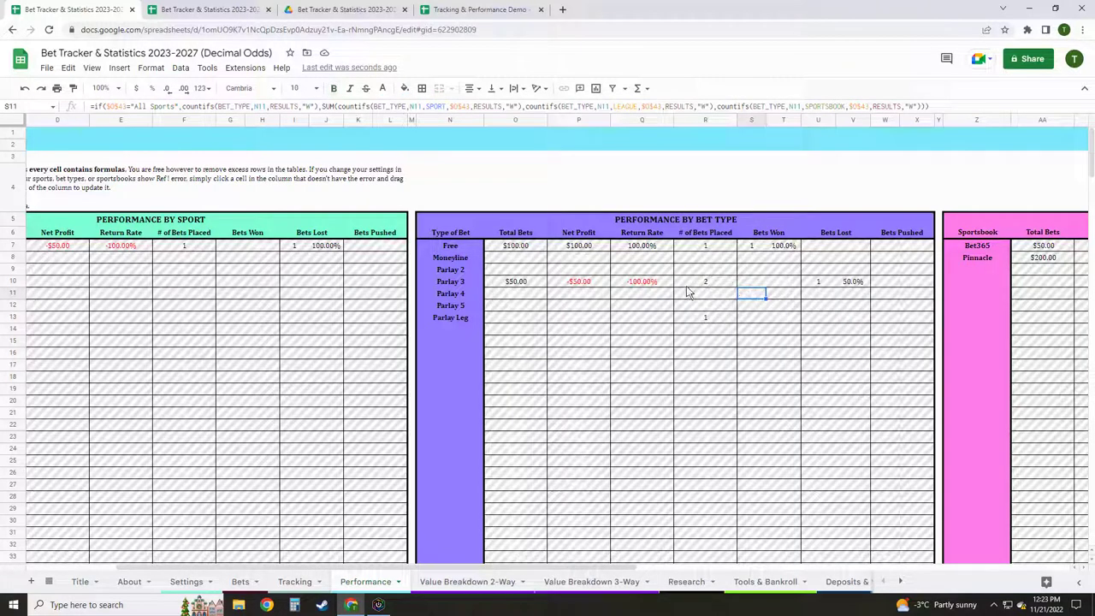
click(514, 108)
click(714, 358)
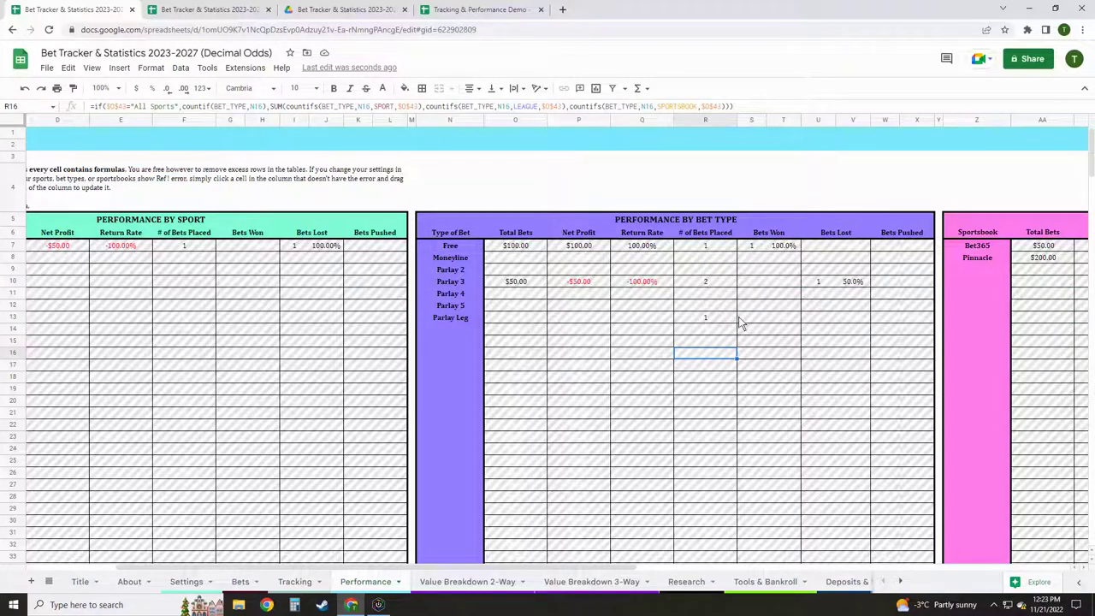
scroll(736, 312, down, 5)
scroll(736, 311, up, 5)
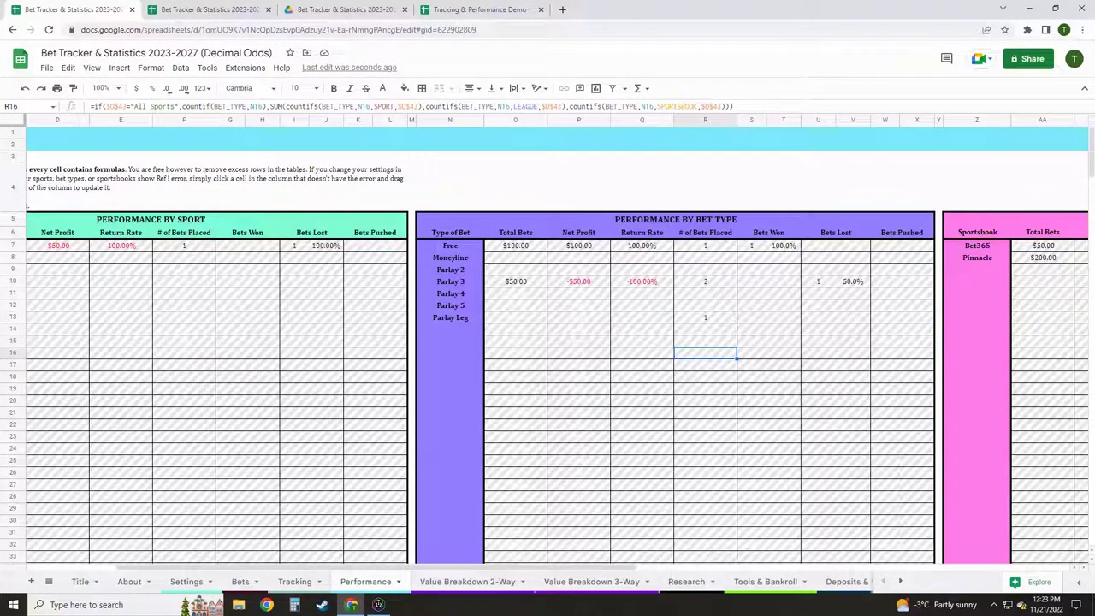
Return to the Bets sheet and check the Result options for the Ottawa Senators bet in row 8.
click(240, 582)
drag(374, 572, 440, 571)
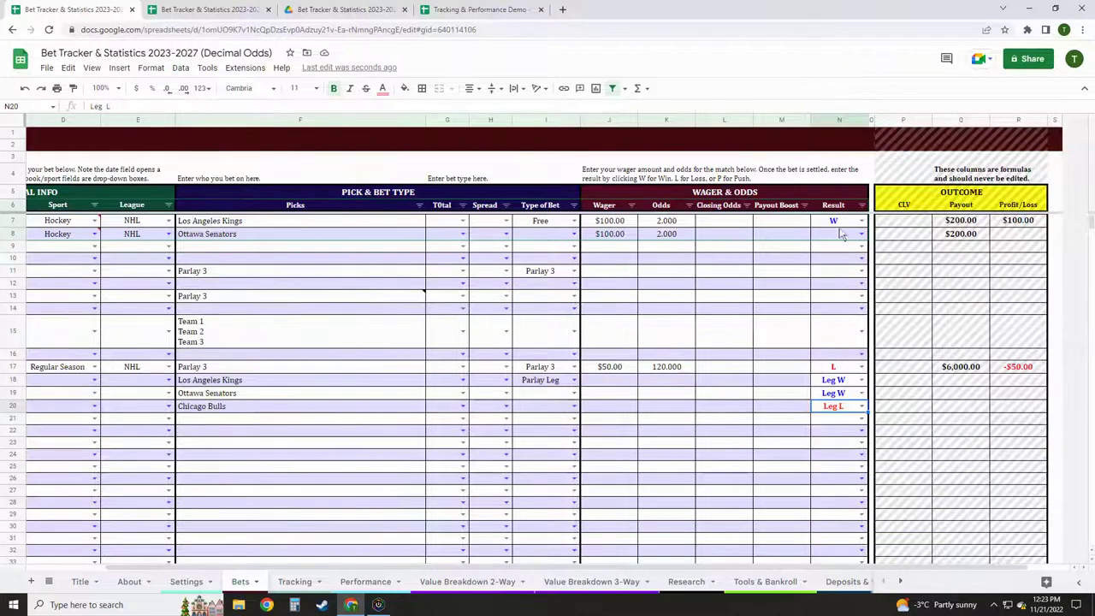
click(861, 234)
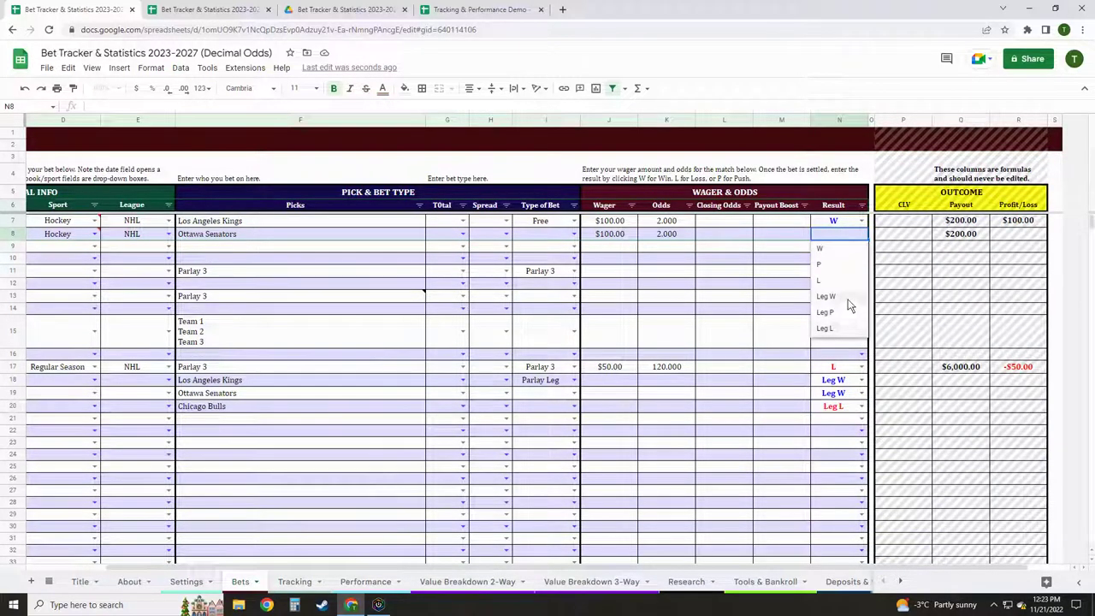
click(772, 266)
Inspect the data validation rule of the Result range N7:N5001 and close it without changes.
click(832, 221)
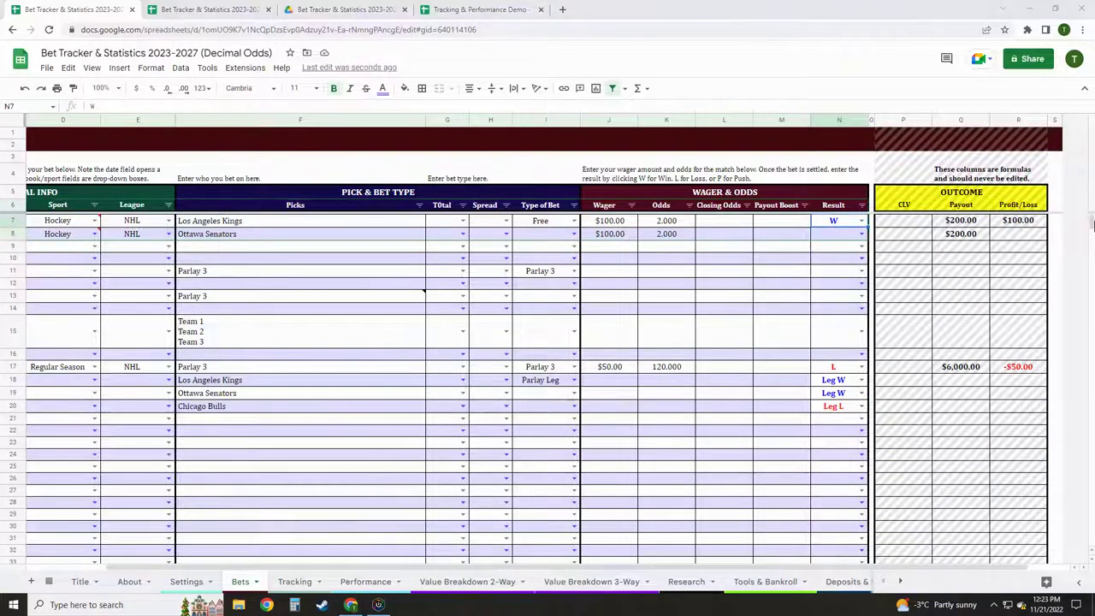
drag(1093, 224, 1091, 537)
shift+click(847, 531)
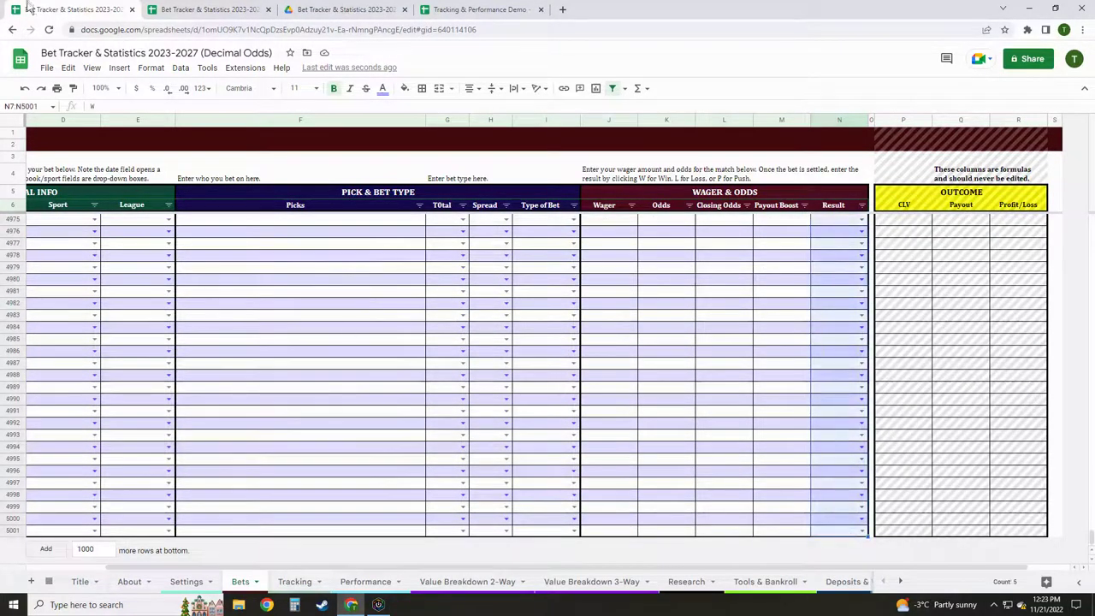
click(181, 68)
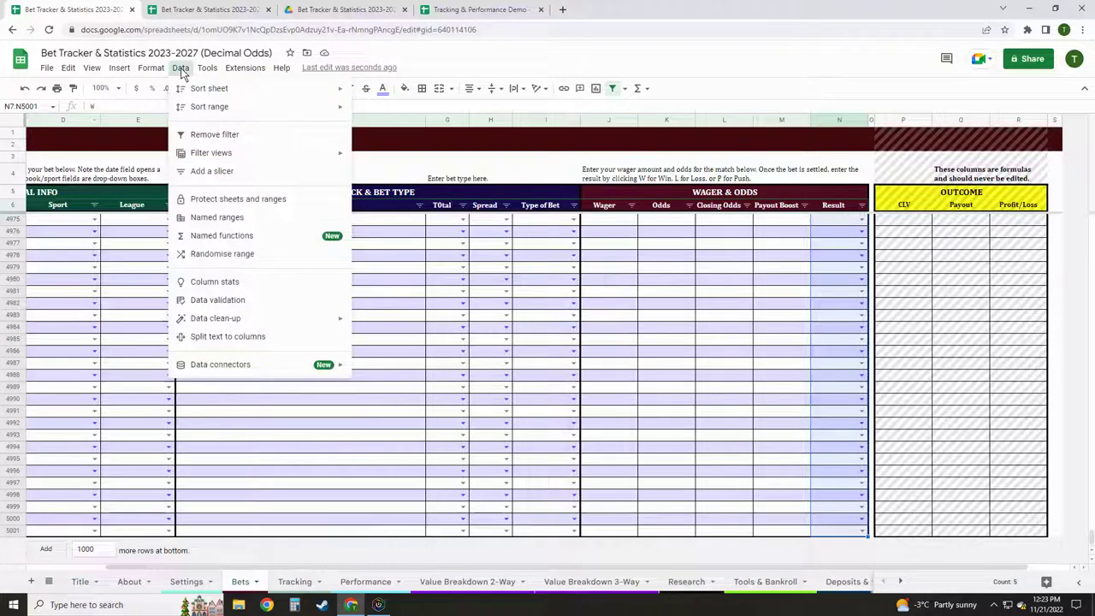
click(218, 301)
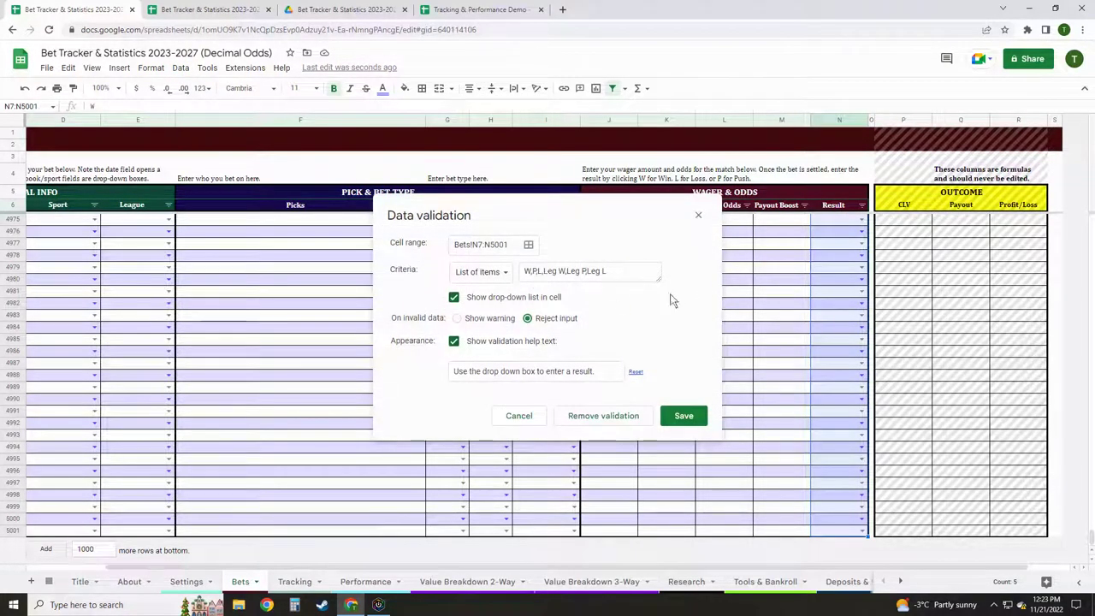
click(519, 416)
click(781, 400)
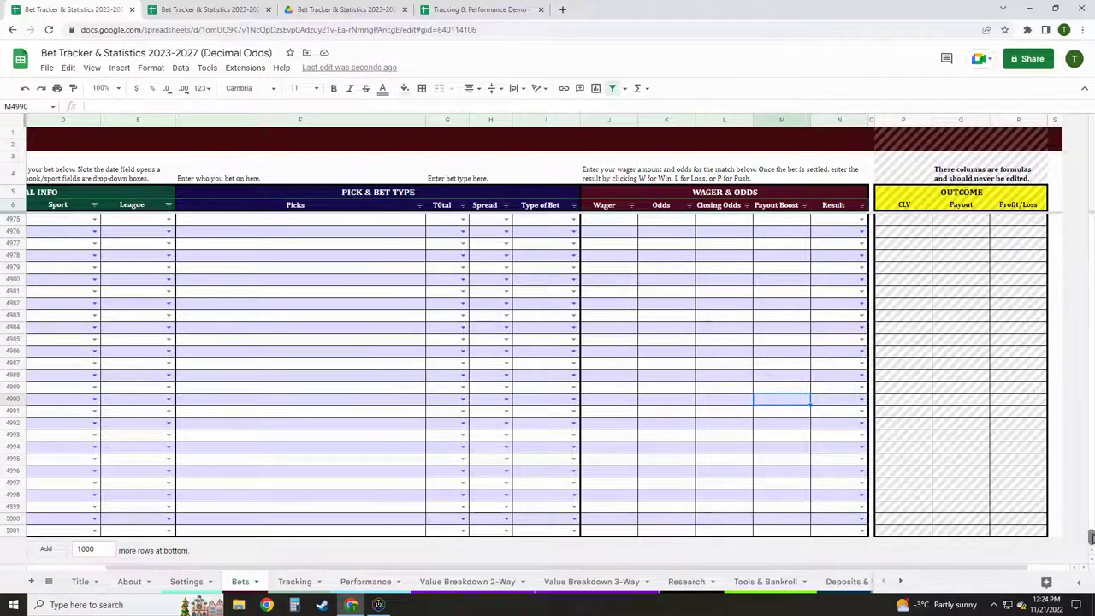
Return to the start of the Bets sheet and select the filter header row from Date to Result (B6:N6).
drag(1091, 535, 1090, 220)
click(605, 407)
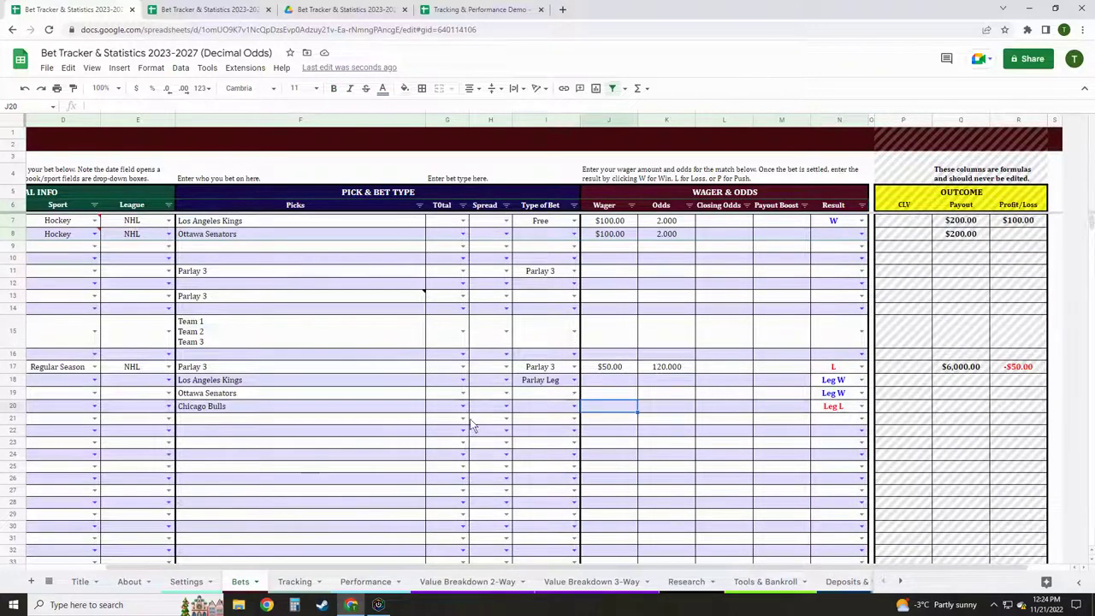
drag(451, 567, 204, 453)
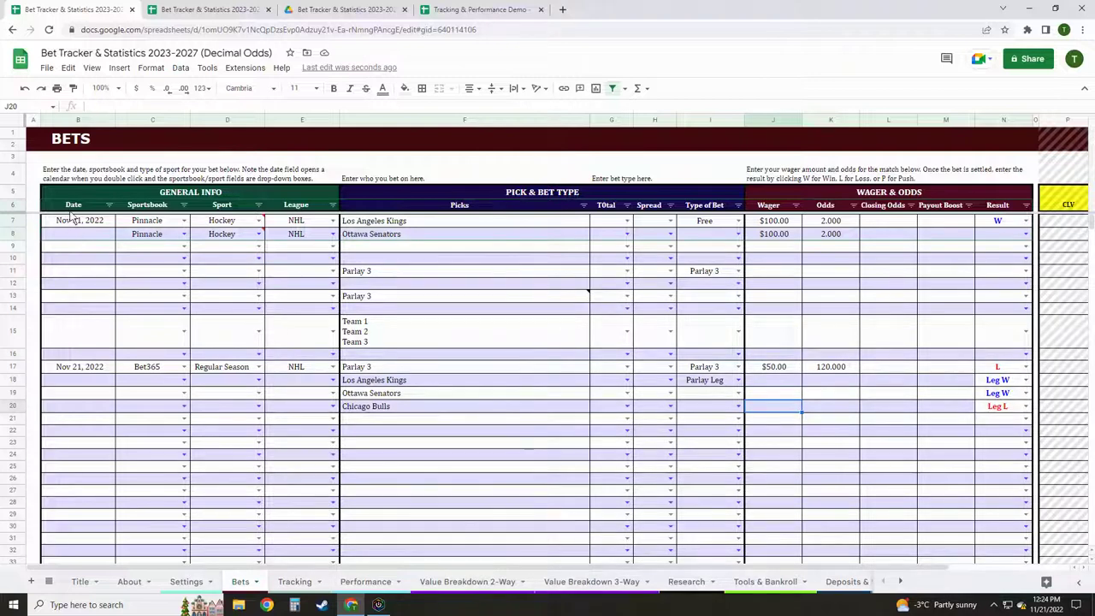
drag(73, 212, 992, 205)
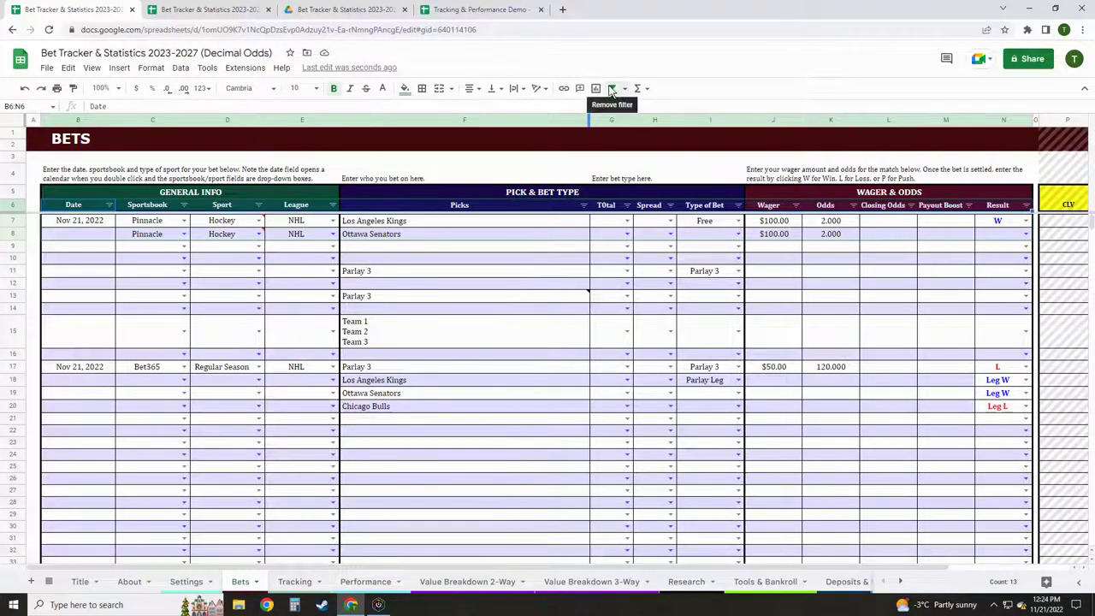
Select the whole bet entry range B7:N5001 to show its extent, and clear the selection.
click(75, 225)
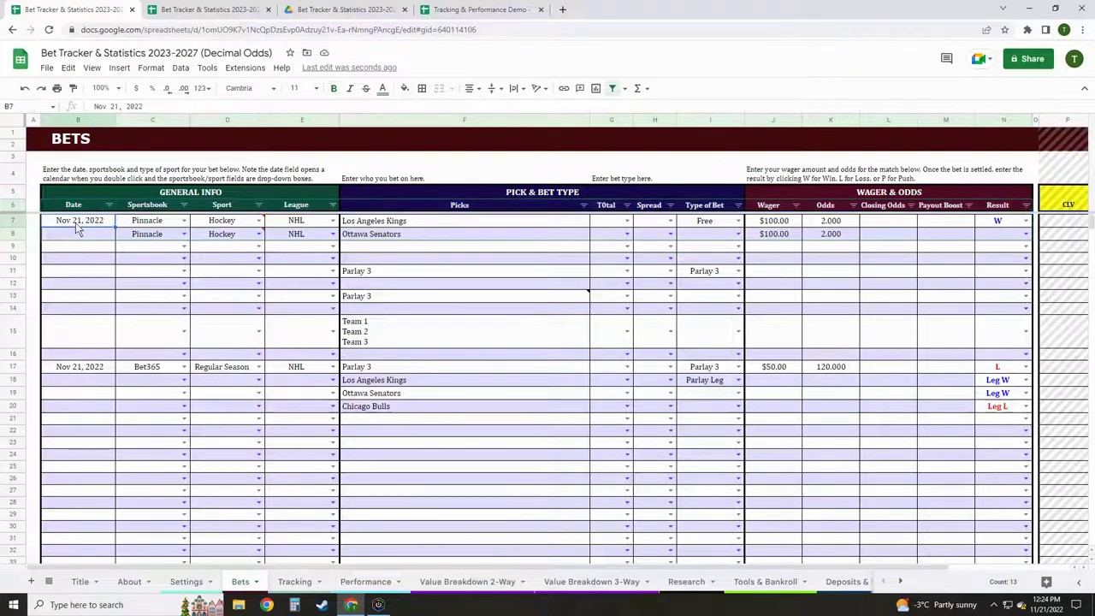
drag(1091, 221, 1092, 539)
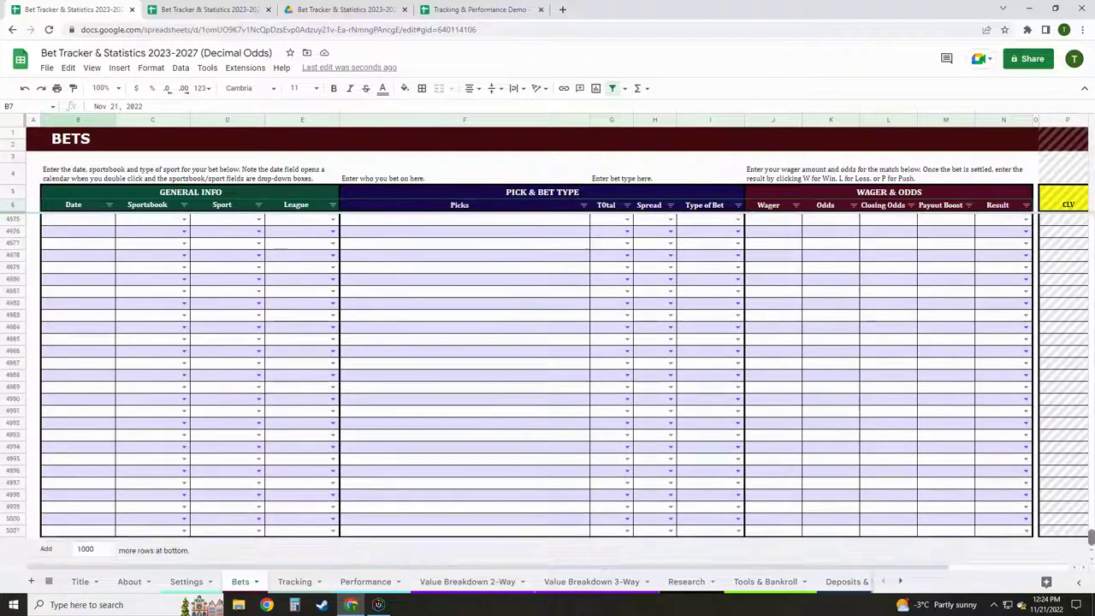
shift+click(997, 532)
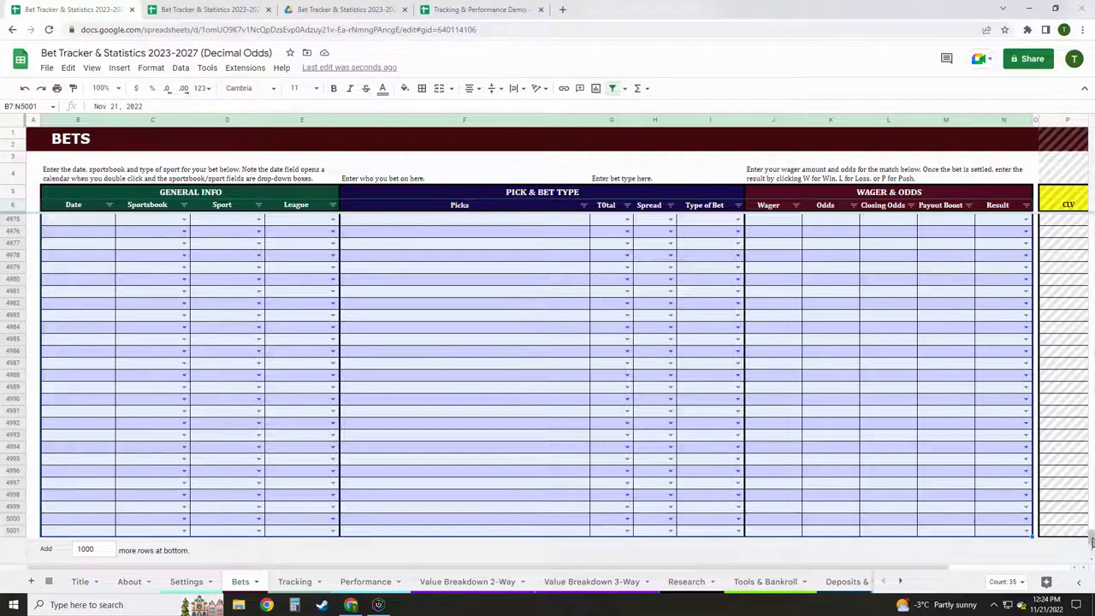
drag(1091, 537, 708, 225)
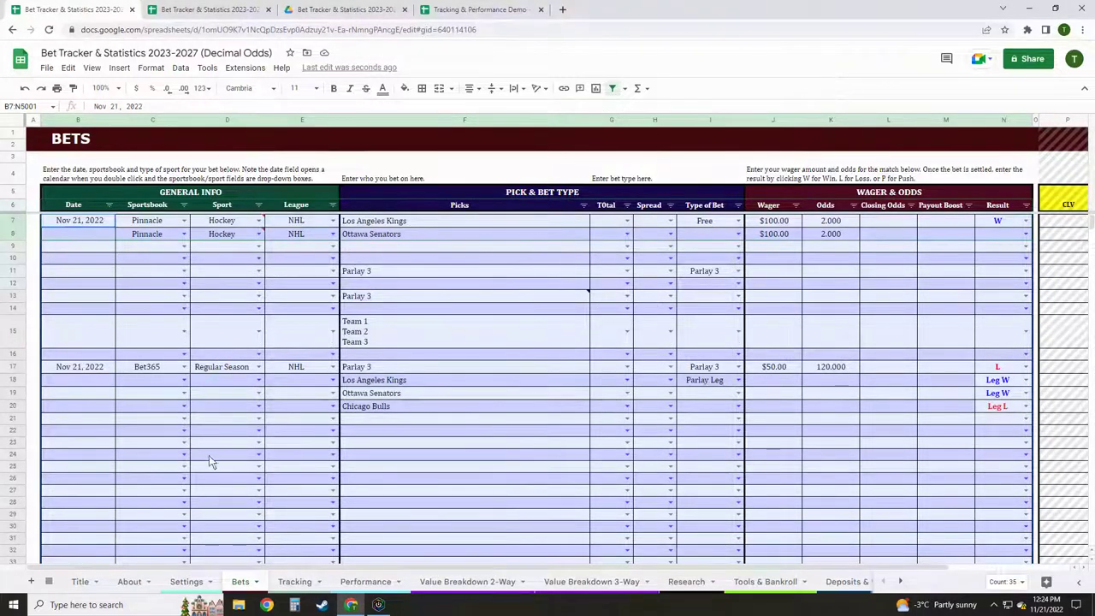
click(445, 456)
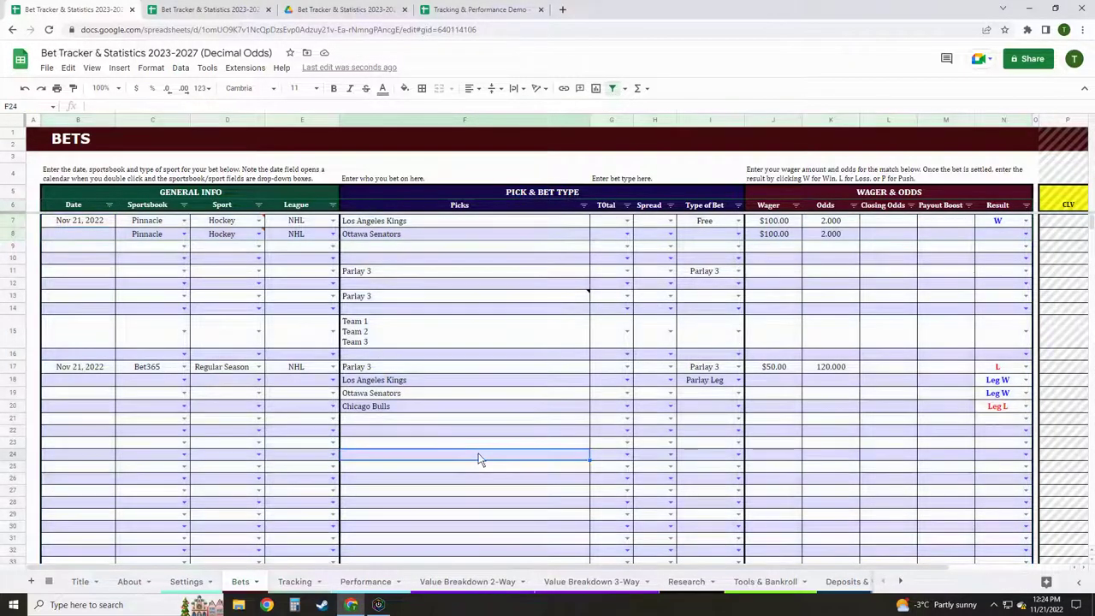
Step through the empty bet columns of row 24 from Picks to Profit/Loss.
click(92, 286)
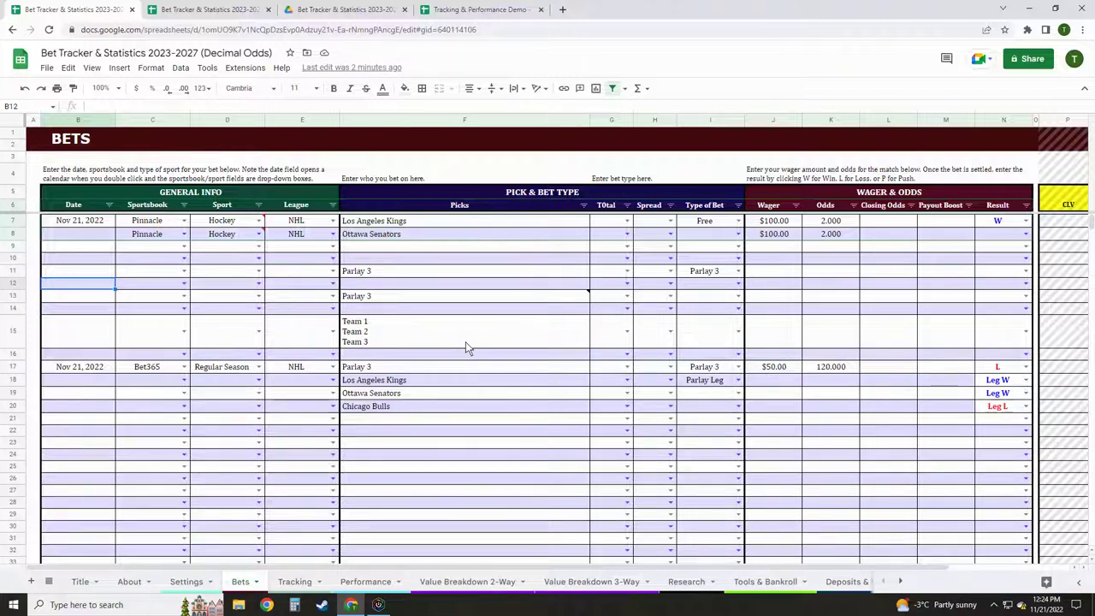
click(535, 461)
key(Right)
key(Right)
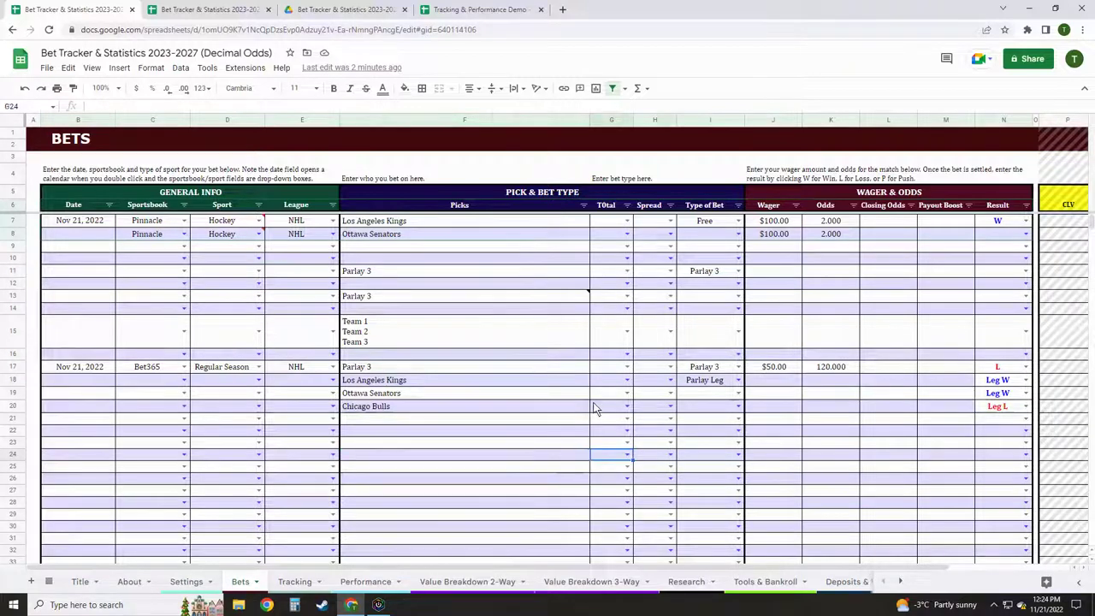
key(Right)
key(Right)
key(Right)
key(Right)
key(Right)
key(Right)
key(Right)
key(Right)
key(Right)
key(Right)
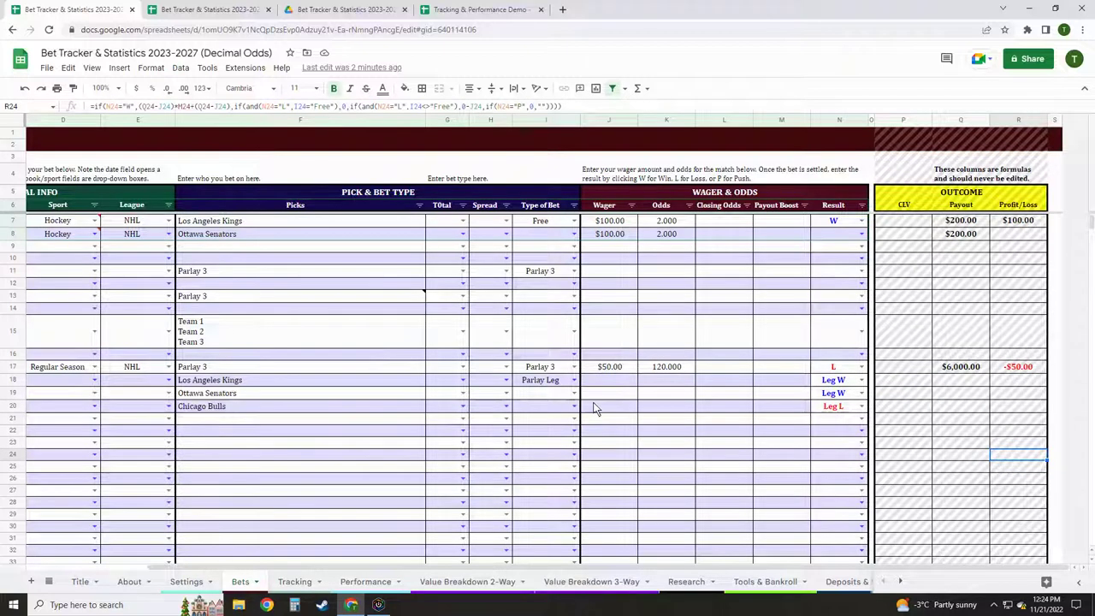
Examine the wager, odds, result, payout and profit/loss cells of the Parlay 3 bet in row 17.
key(Up)
key(Up)
key(Up)
key(Up)
key(Up)
key(Up)
key(Up)
key(Left)
key(Right)
key(Left)
key(Left)
key(Left)
key(Left)
key(Left)
key(Left)
key(Left)
key(Left)
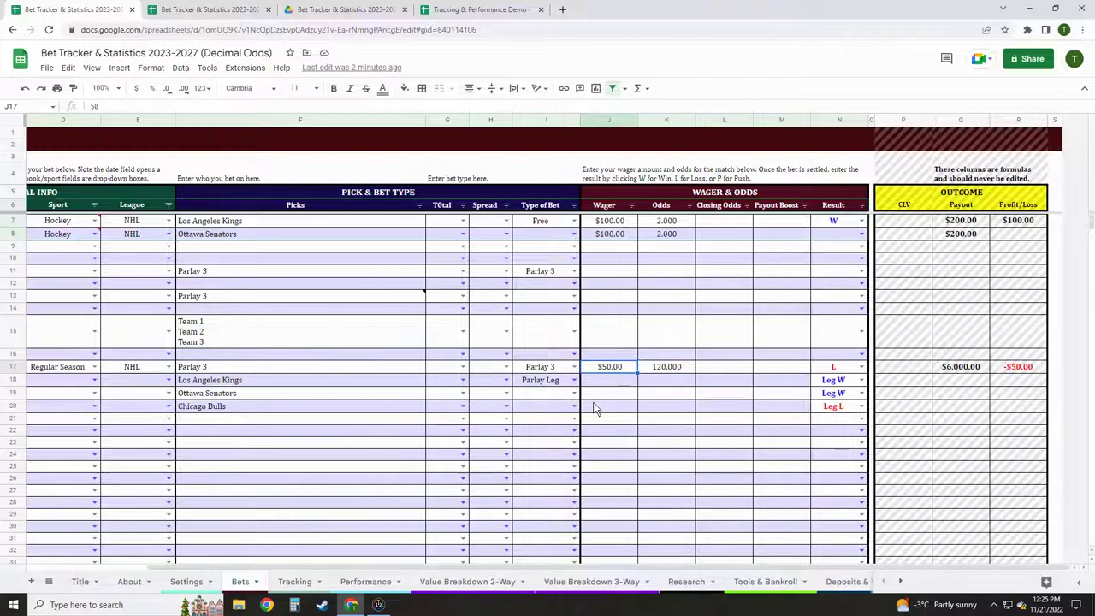
key(Right)
key(Right)
key(Right)
key(Right)
key(Right)
key(Right)
key(Right)
key(Right)
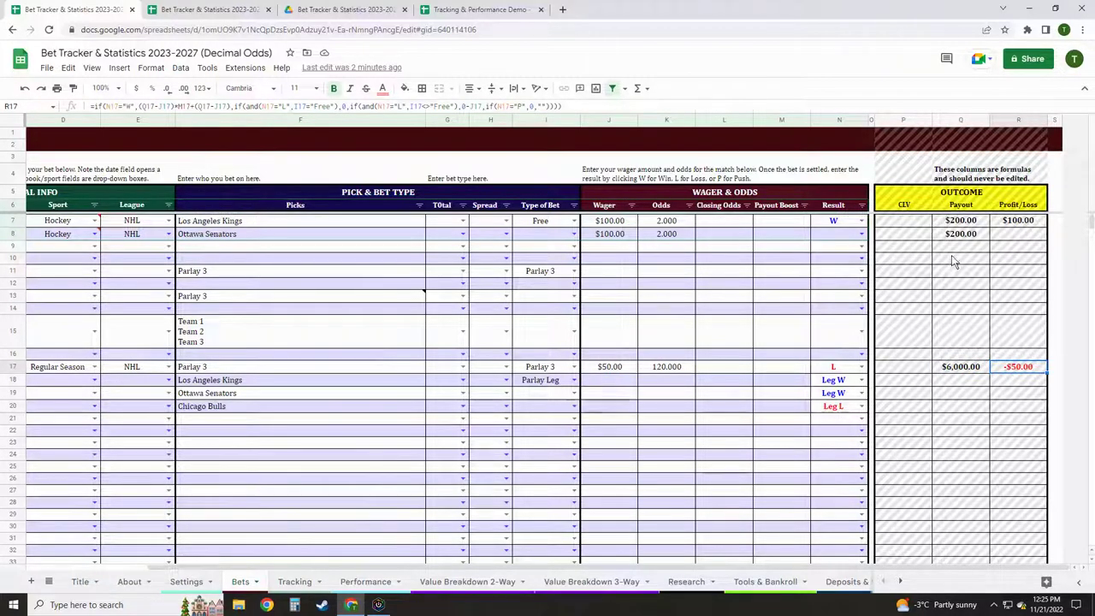
Override the protected Profit/Loss formula of the Los Angeles Kings bet in row 7 with 125, accepting the edit.
click(1033, 226)
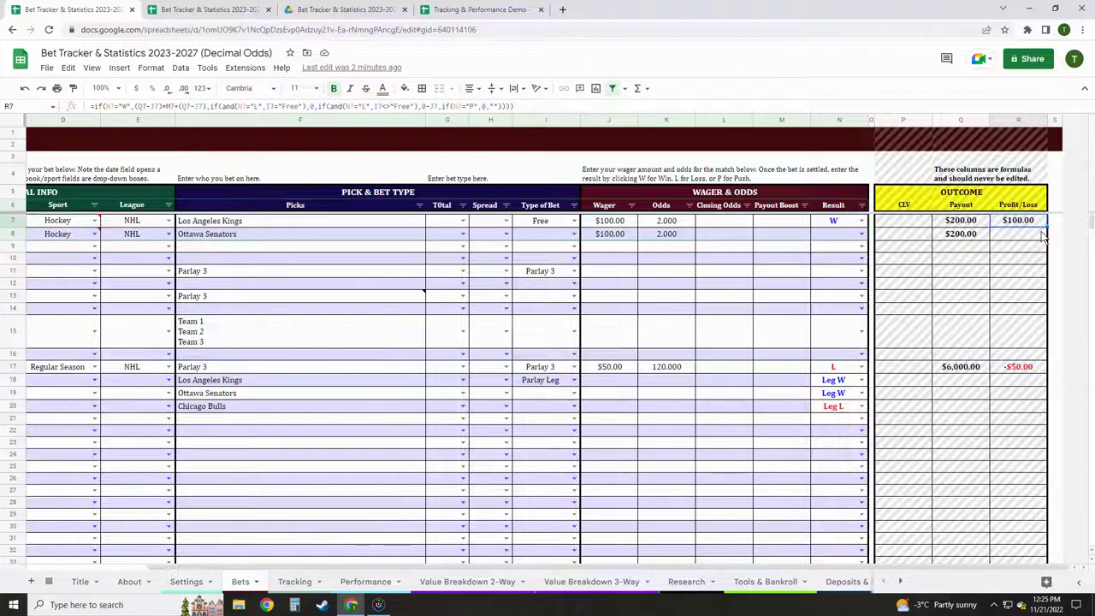
double_click(1042, 238)
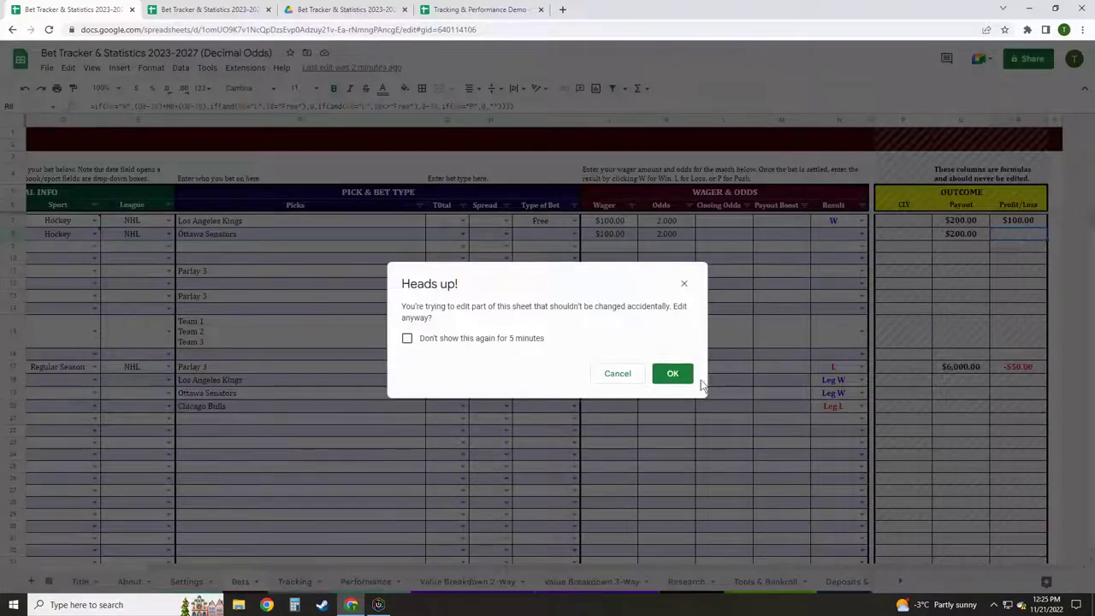
click(684, 376)
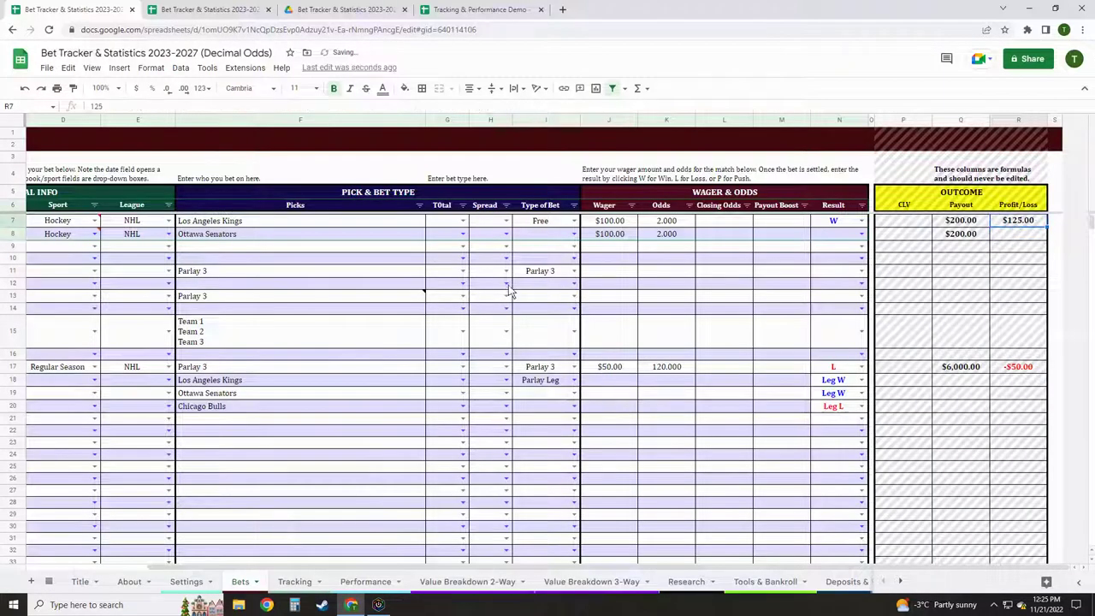
click(354, 276)
scroll(354, 283, down, 3)
scroll(354, 283, up, 3)
scroll(599, 572, left, 2)
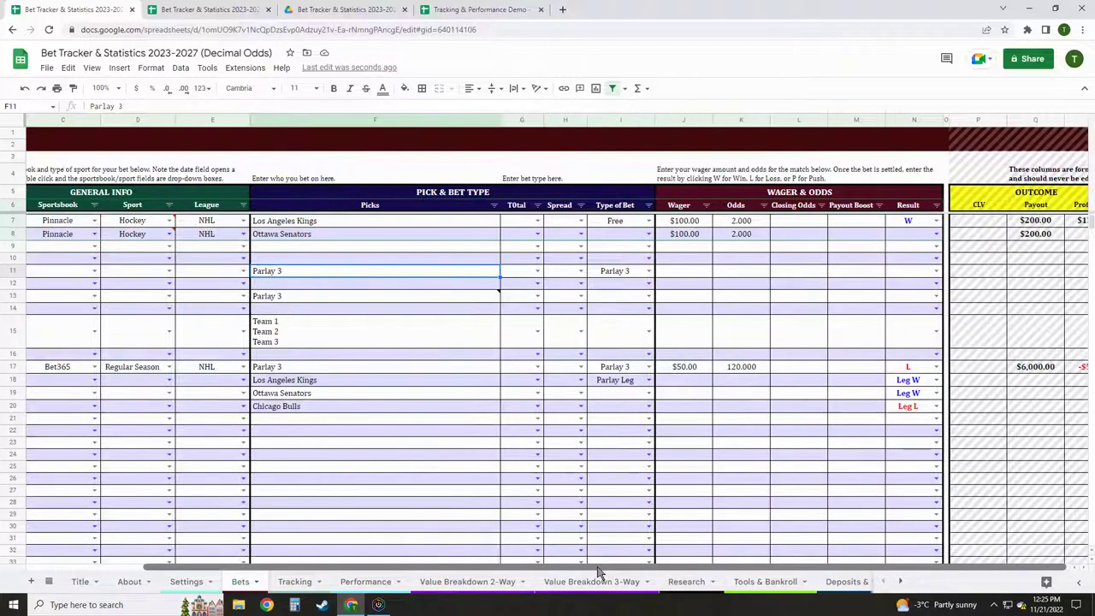
scroll(596, 571, left, 3)
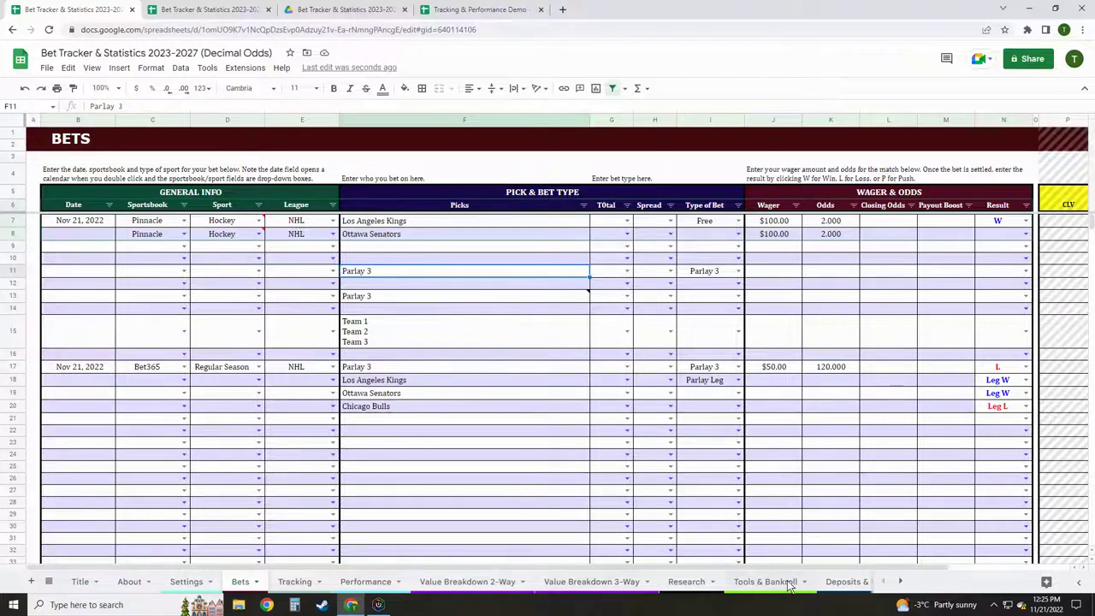
Examine the sheet options available for the Research sheet, look at the Tracking sheet and return to the Bets sheet.
click(715, 584)
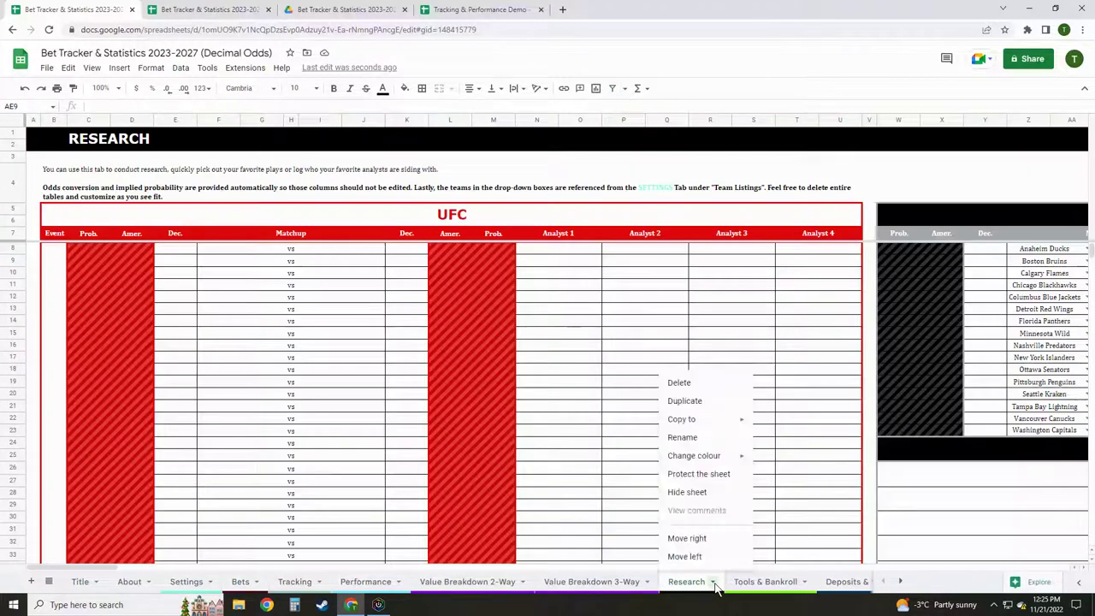
mouse_move(724, 420)
click(294, 583)
click(239, 583)
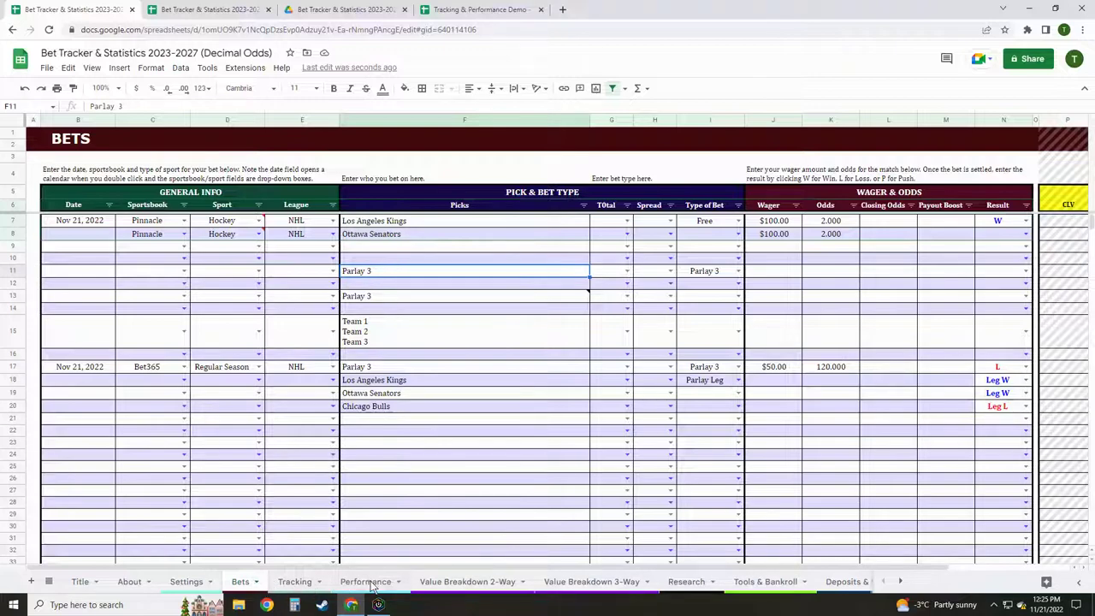
Inspect the number-of-bets formula in R16 of the Performance sheet, and review the named ranges its formulas refer to.
click(368, 582)
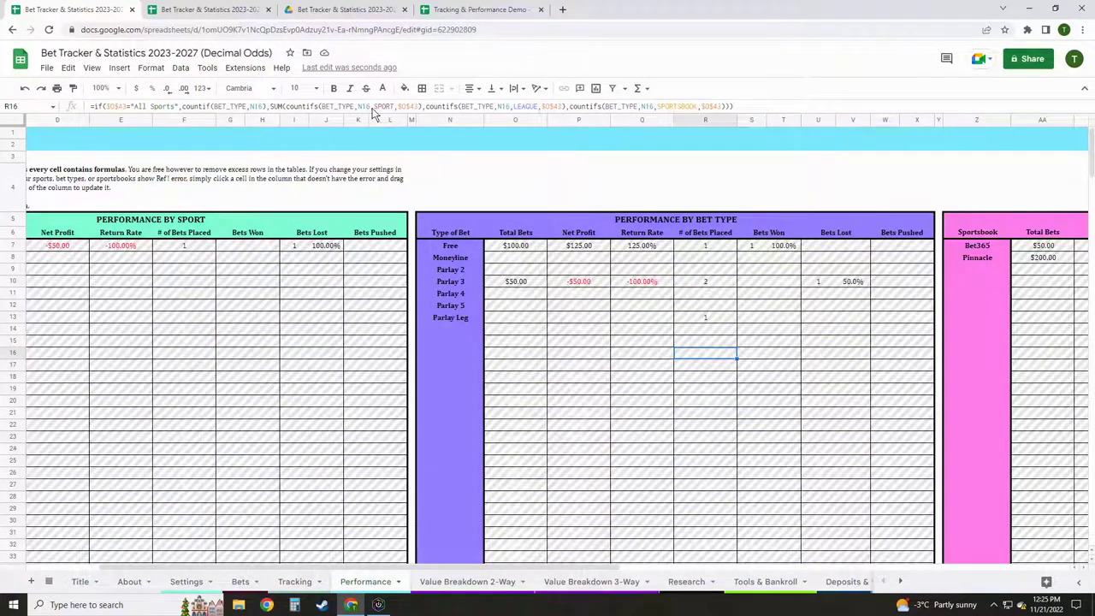
click(325, 111)
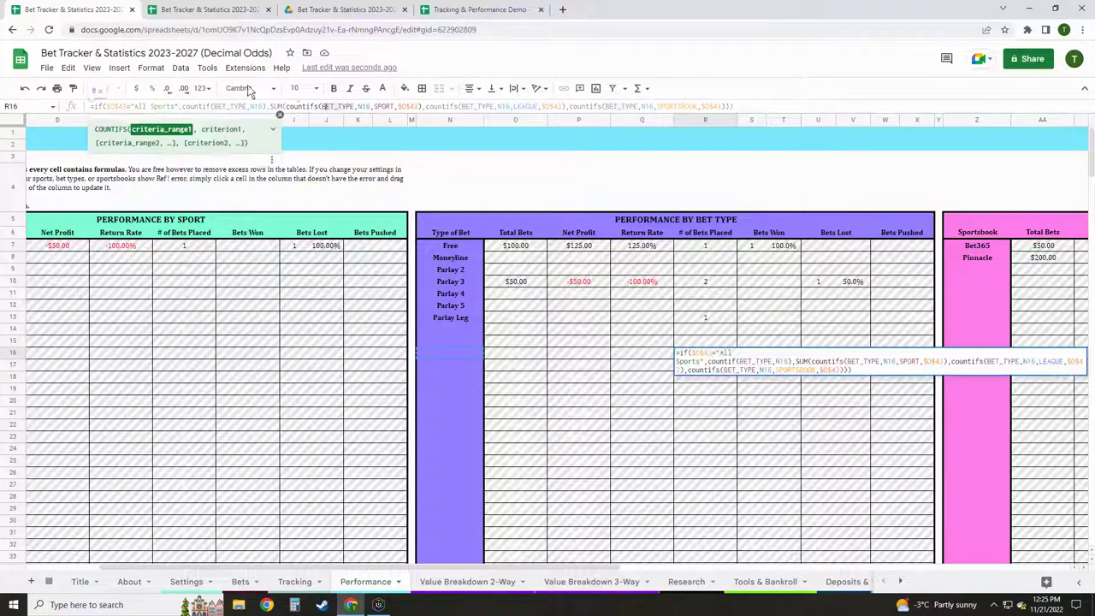
click(180, 67)
click(230, 219)
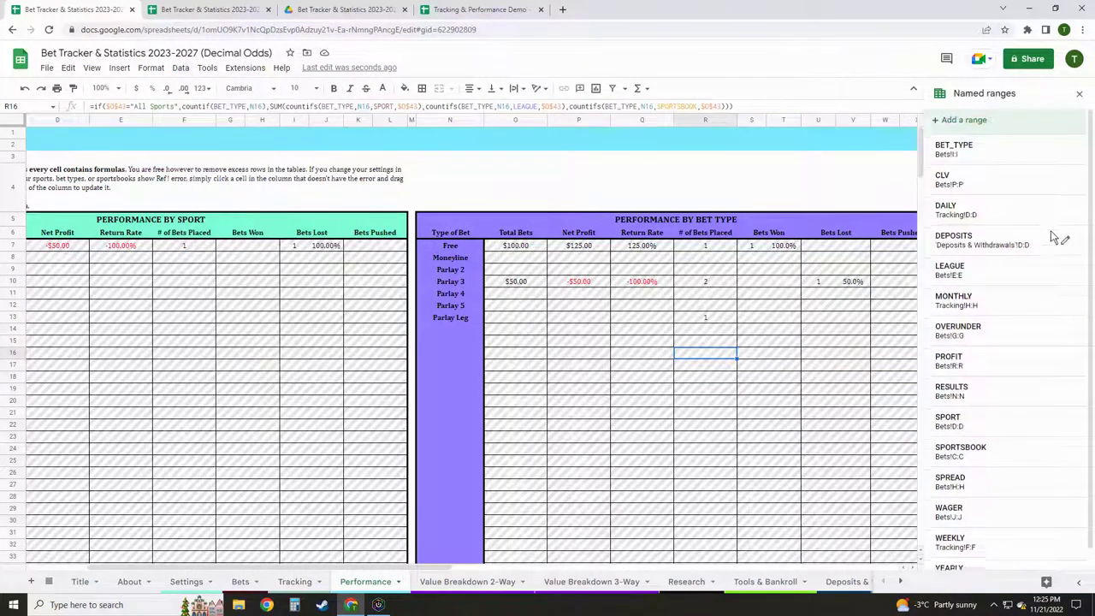
scroll(1052, 244, down, 1)
scroll(1033, 441, up, 1)
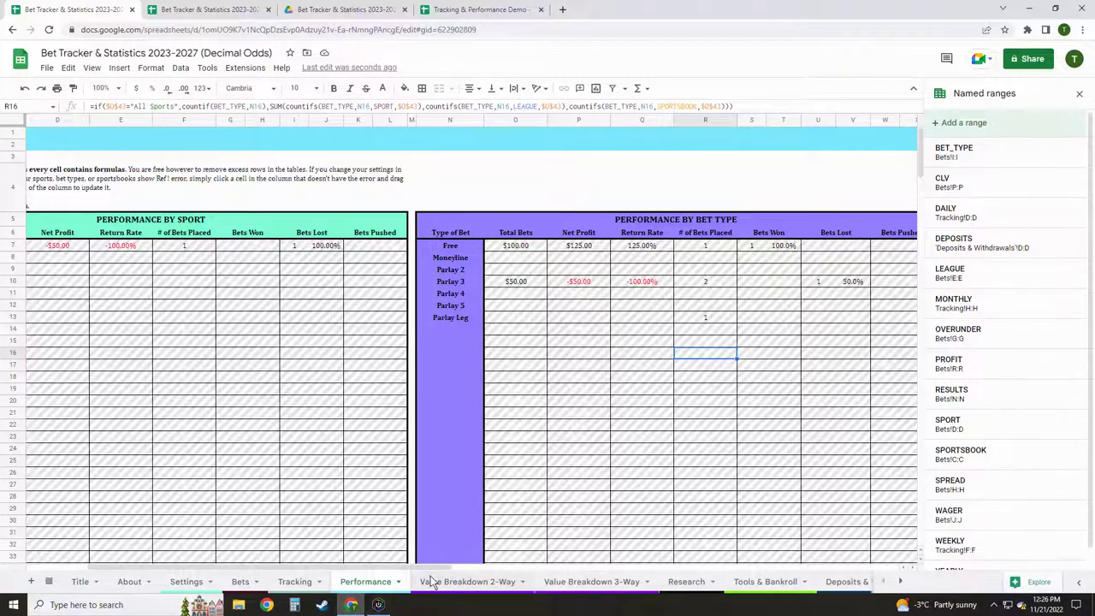
View the Research sheet and the sheet options of the Goals sheet, return to Bets and close the named ranges.
click(684, 582)
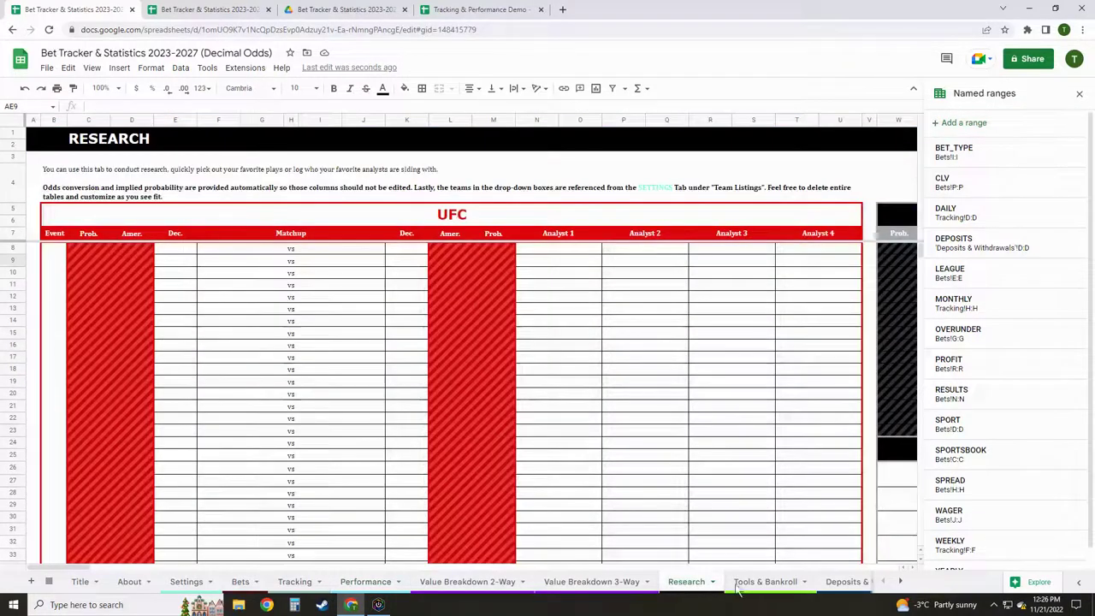
click(900, 581)
click(810, 583)
mouse_move(809, 421)
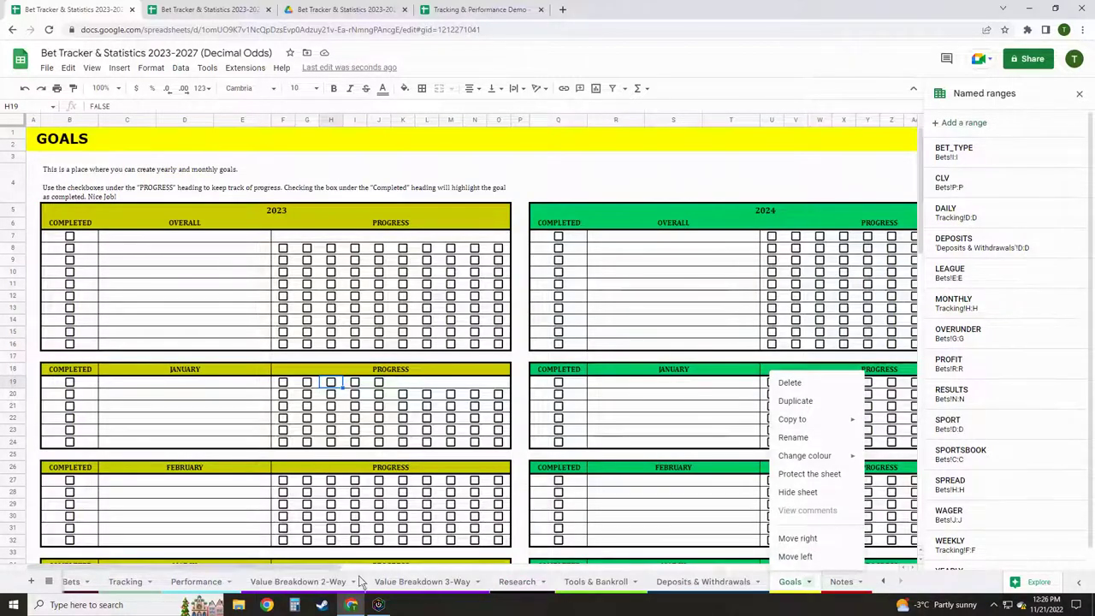
click(75, 583)
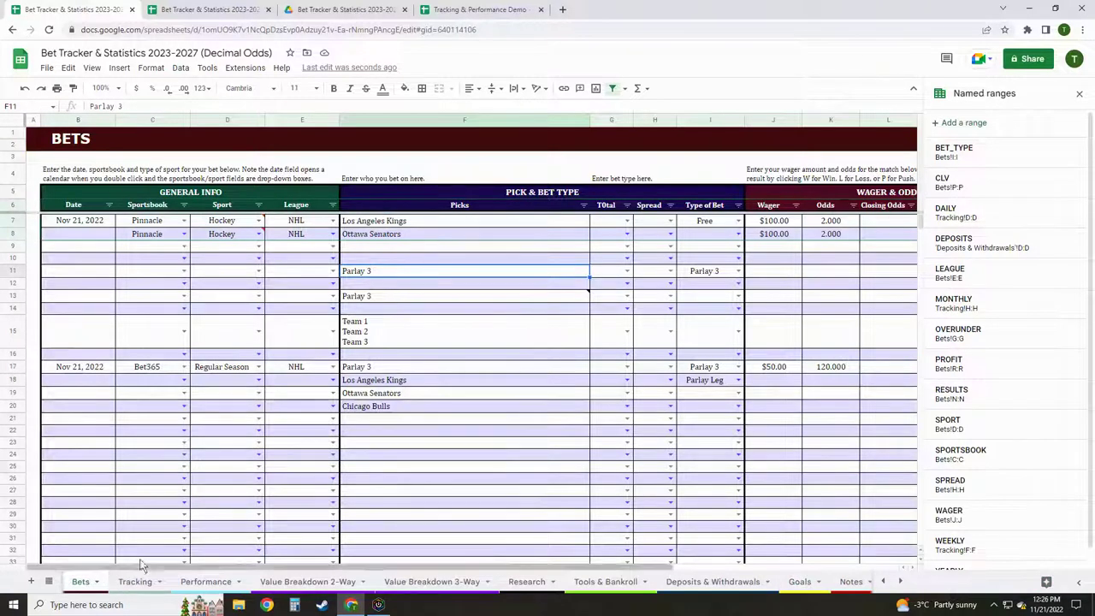
click(505, 461)
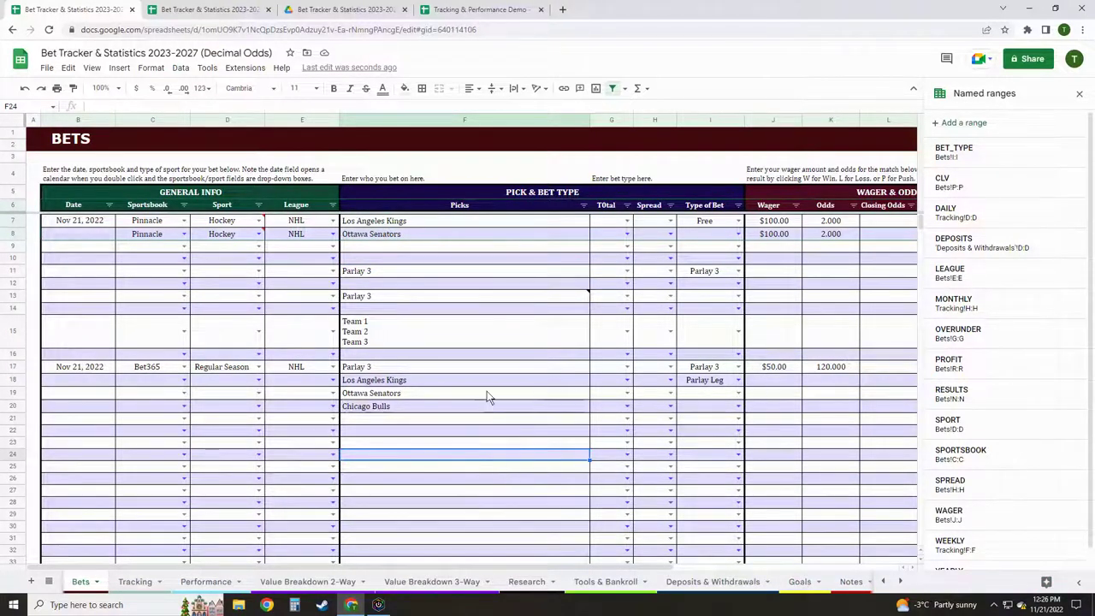
click(1078, 94)
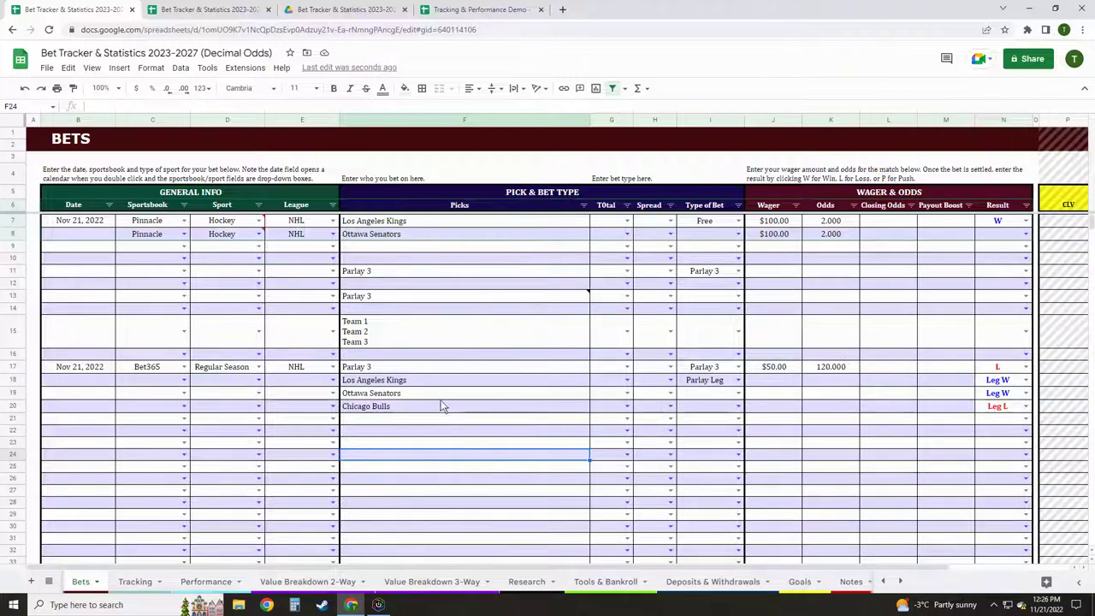
click(885, 582)
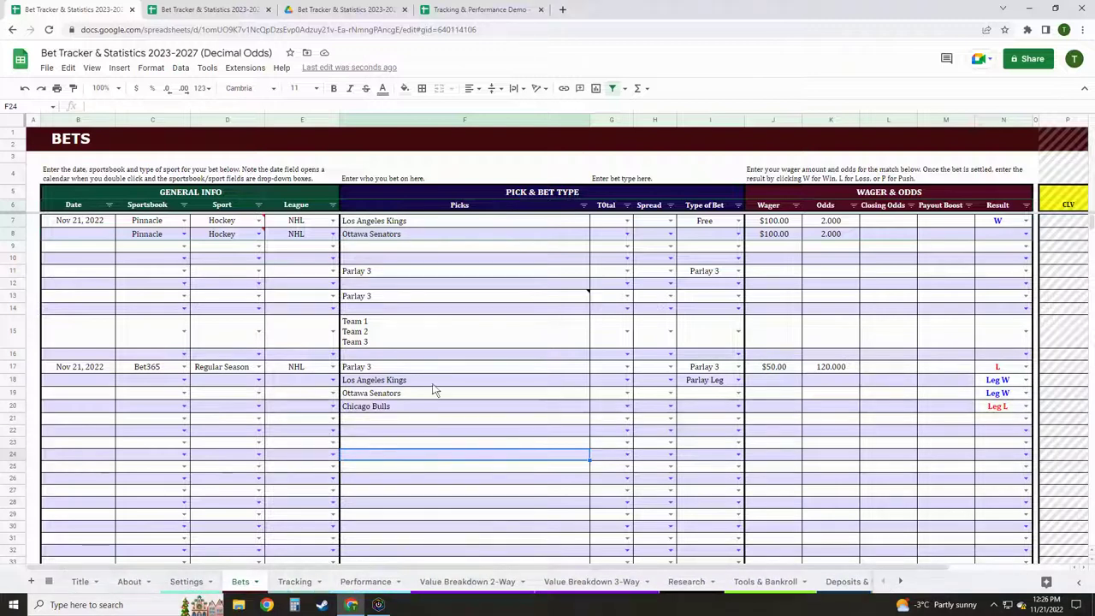
Add drop-down data validation to the Picks cells F7:F5001, listing the team names from Settings!J6:J941, and save the rule.
click(462, 221)
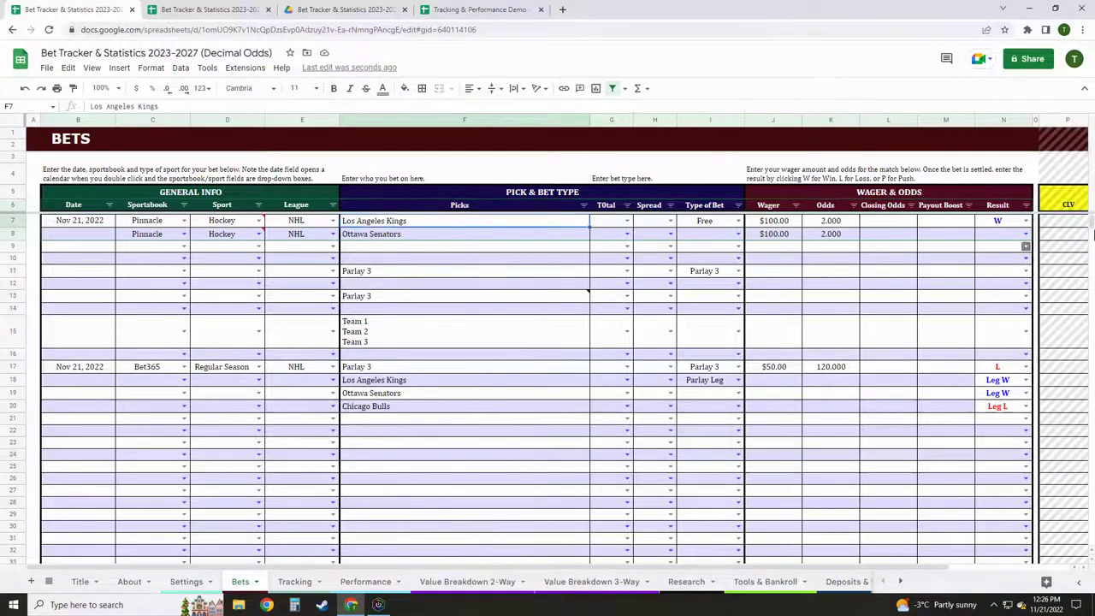
drag(1091, 224, 1091, 539)
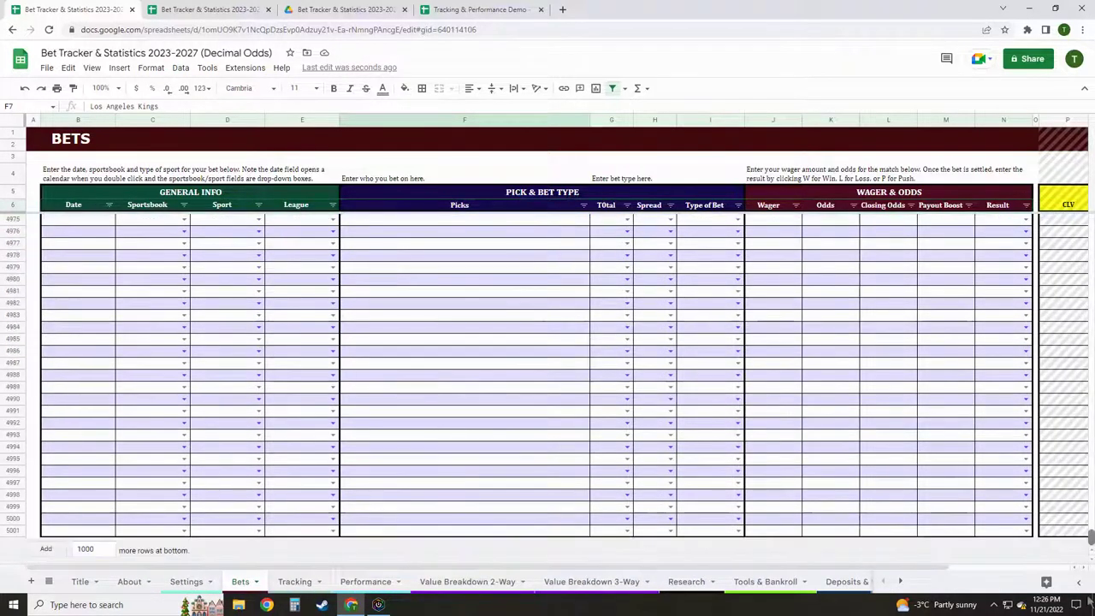
shift+click(366, 531)
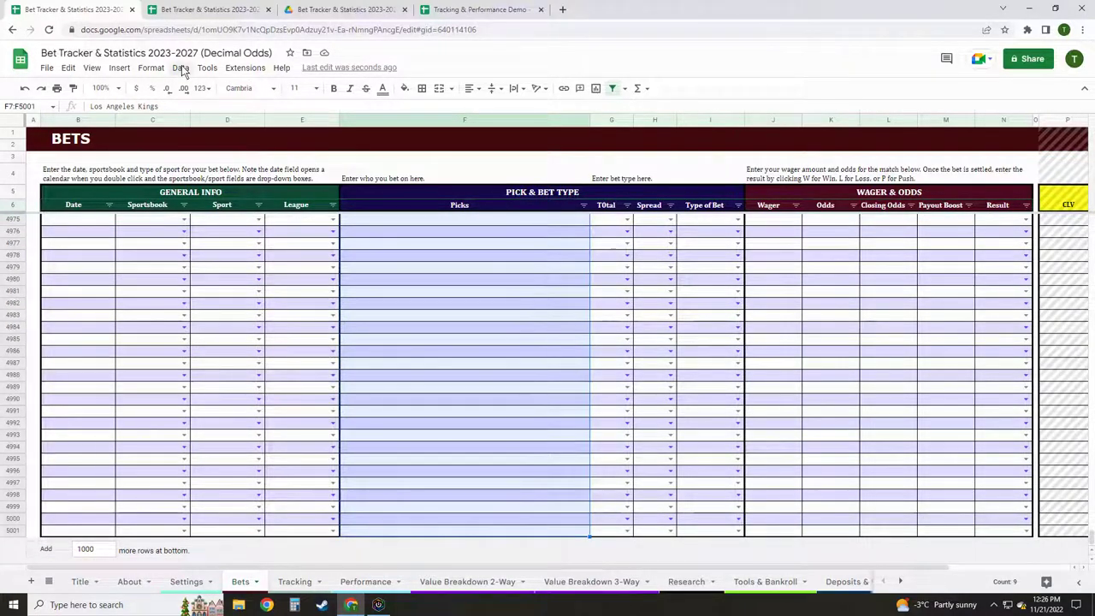
click(180, 68)
click(228, 300)
click(640, 282)
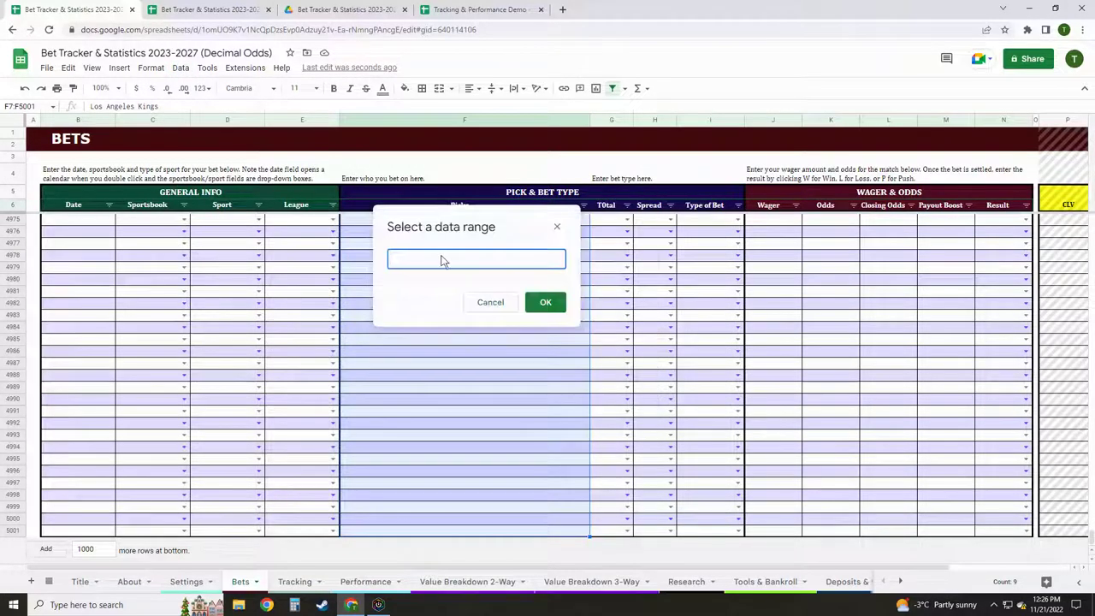
click(193, 585)
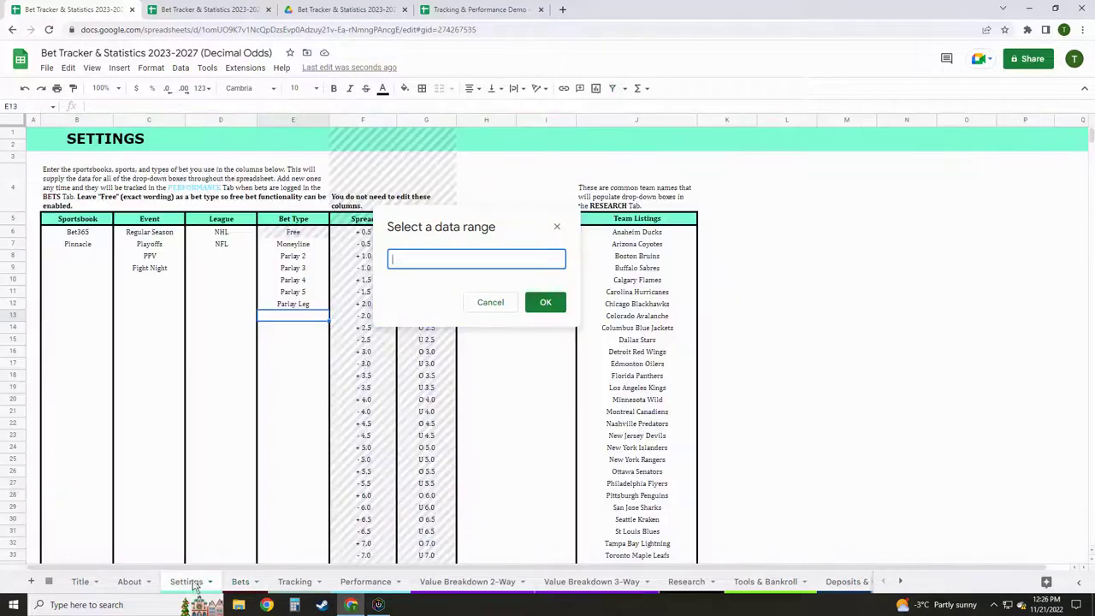
click(660, 238)
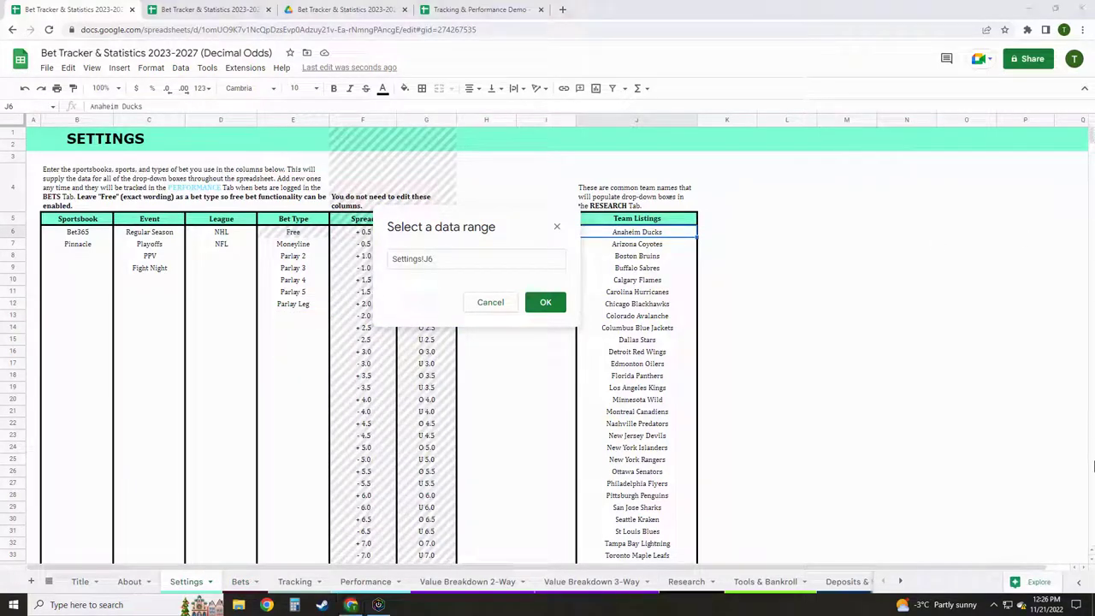
drag(1091, 137, 1091, 451)
shift+click(636, 352)
click(545, 303)
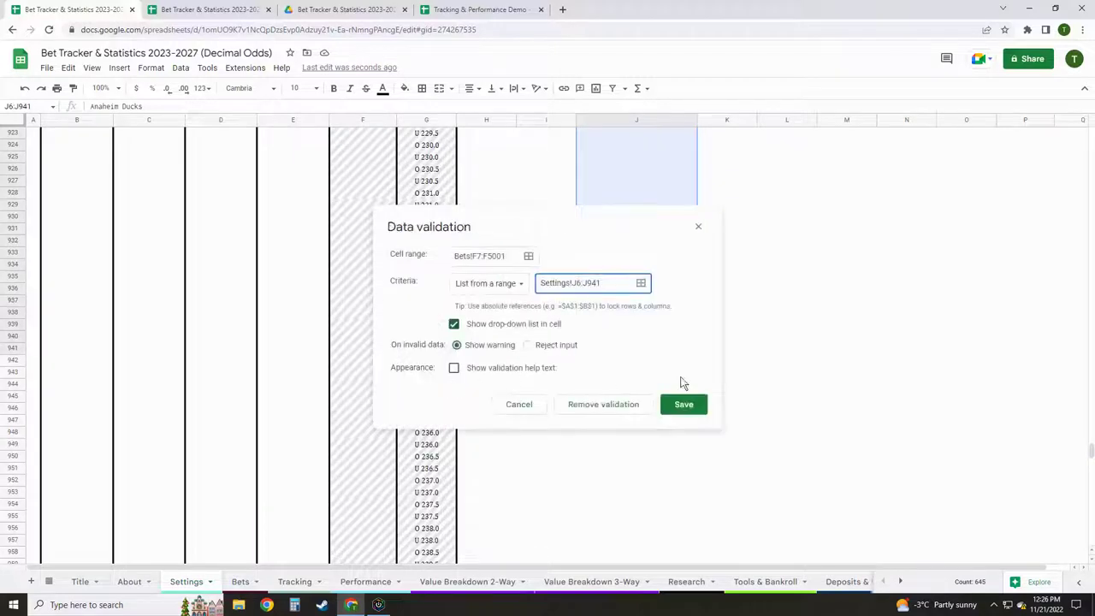
click(703, 405)
Test the Picks drop-down near the end of the Bets sheet by filtering the teams with "ariz" in F4980, and clear the entry.
click(239, 581)
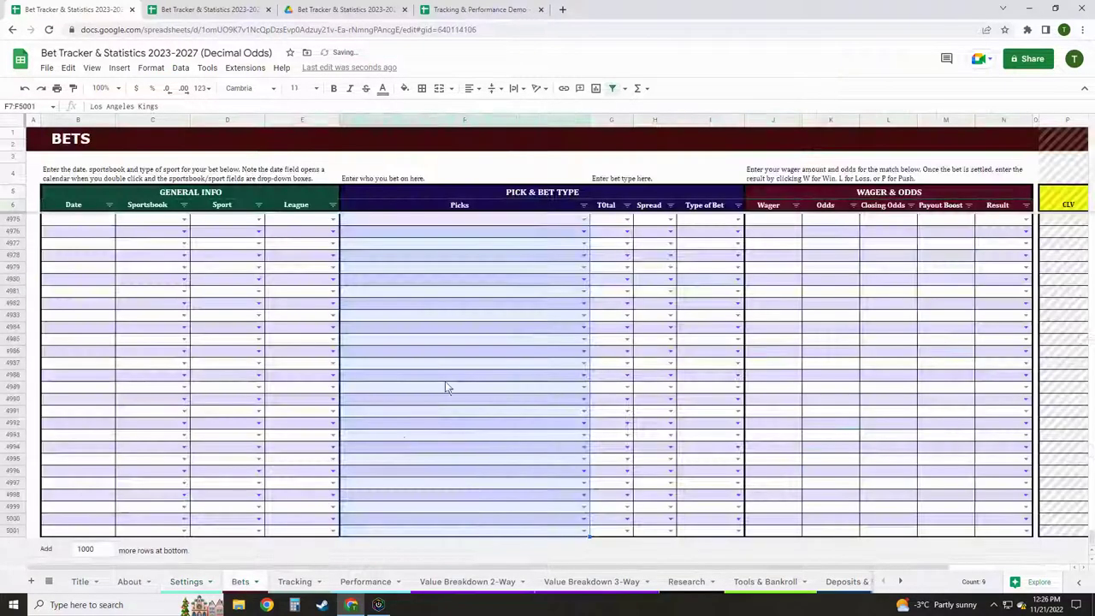
click(584, 291)
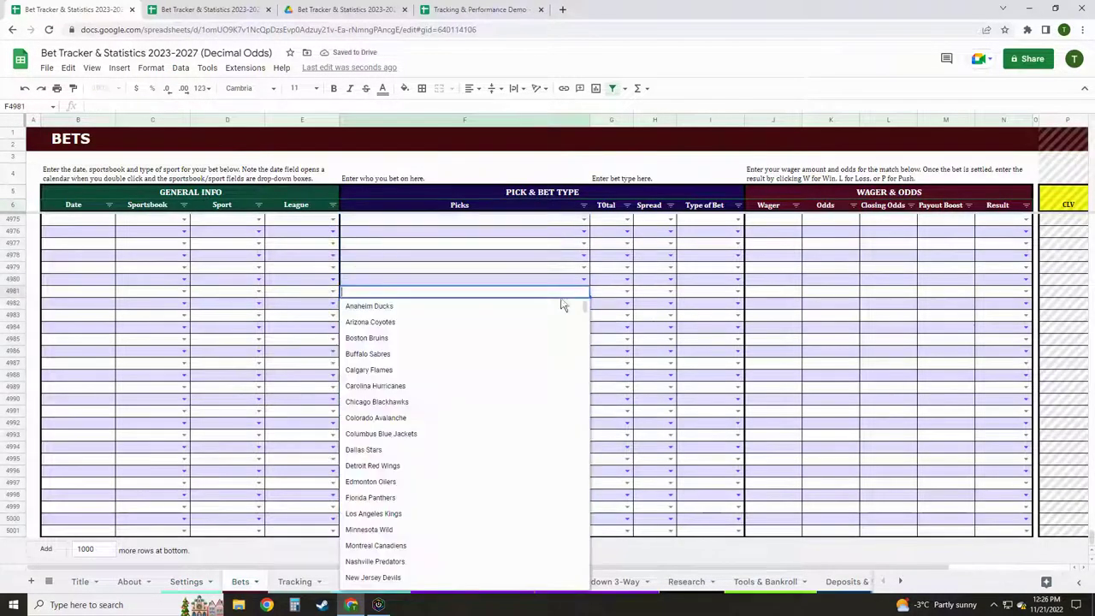
click(427, 279)
text(ariz)
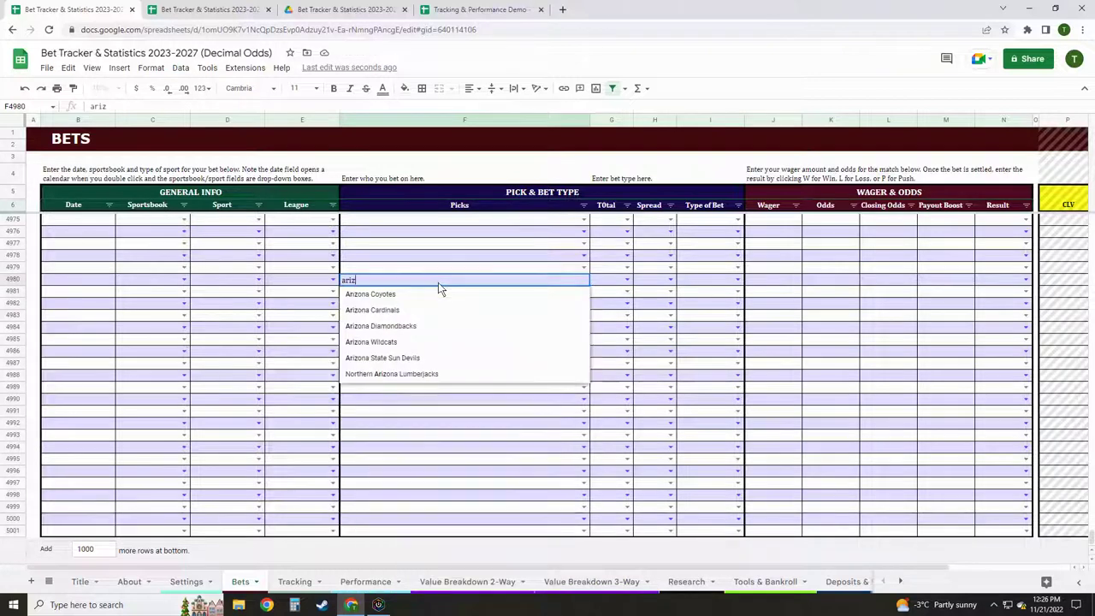
key(BackSpace)
key(BackSpace)
key(BackSpace)
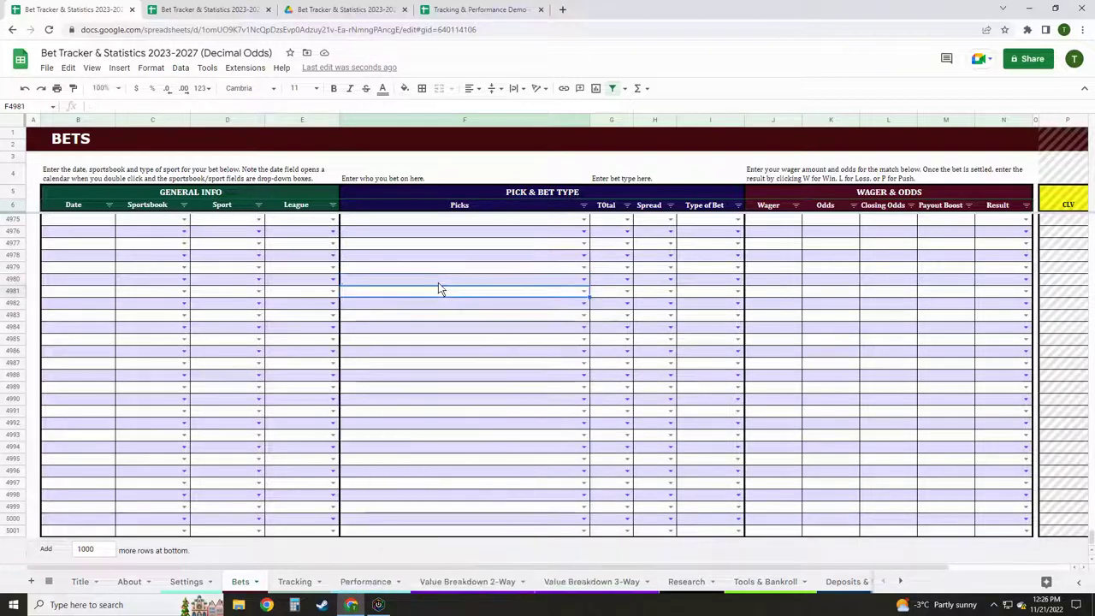
Insert two new columns directly after the Picks column at the start of the Bets sheet.
scroll(440, 288, up, 2)
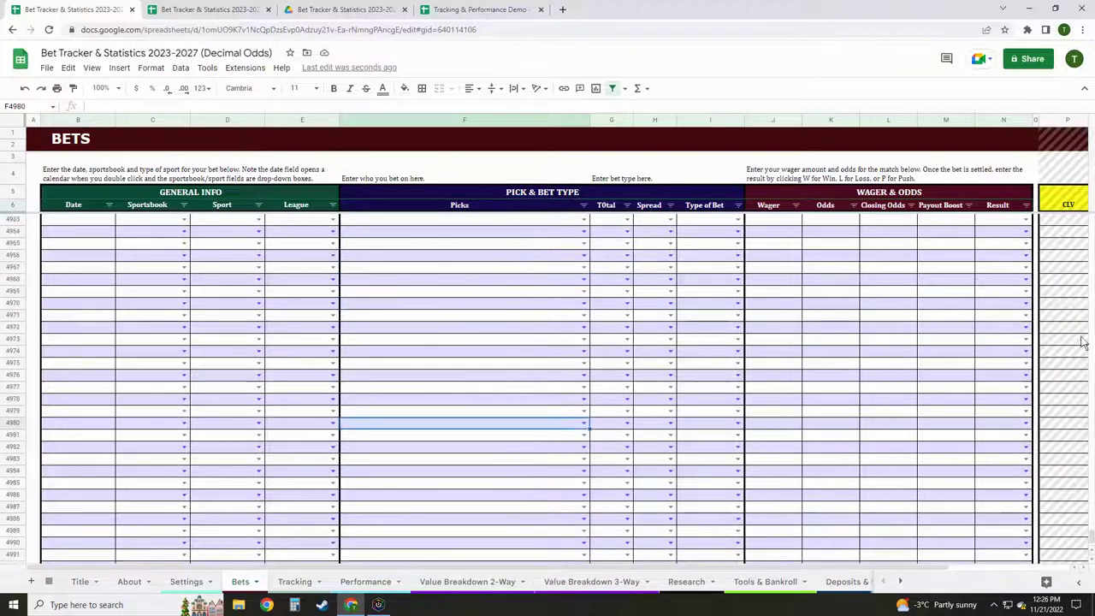
drag(1089, 525, 1089, 219)
click(431, 247)
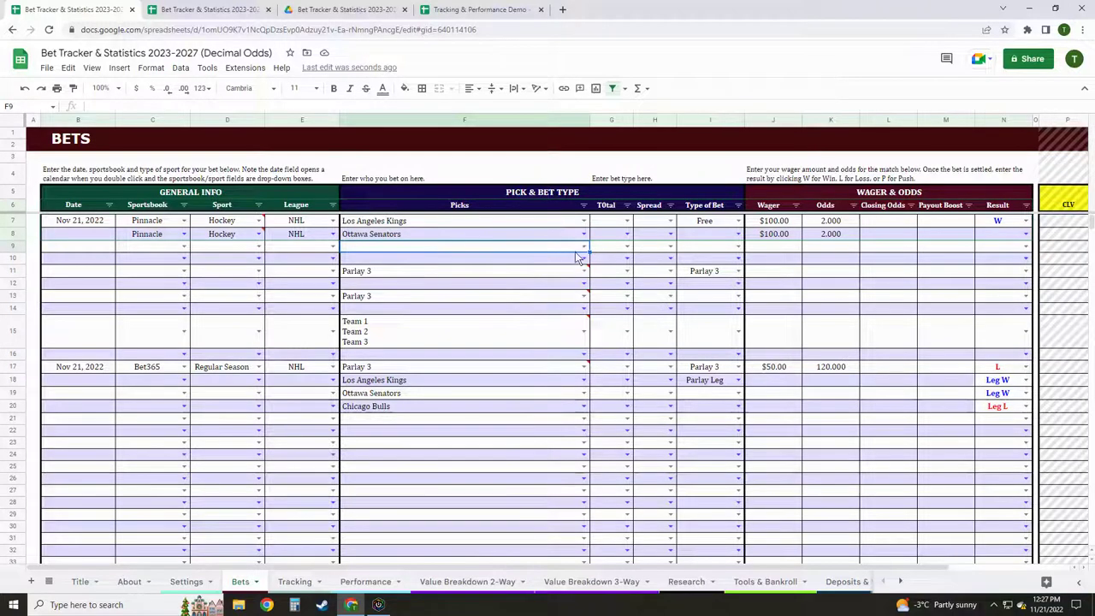
click(476, 122)
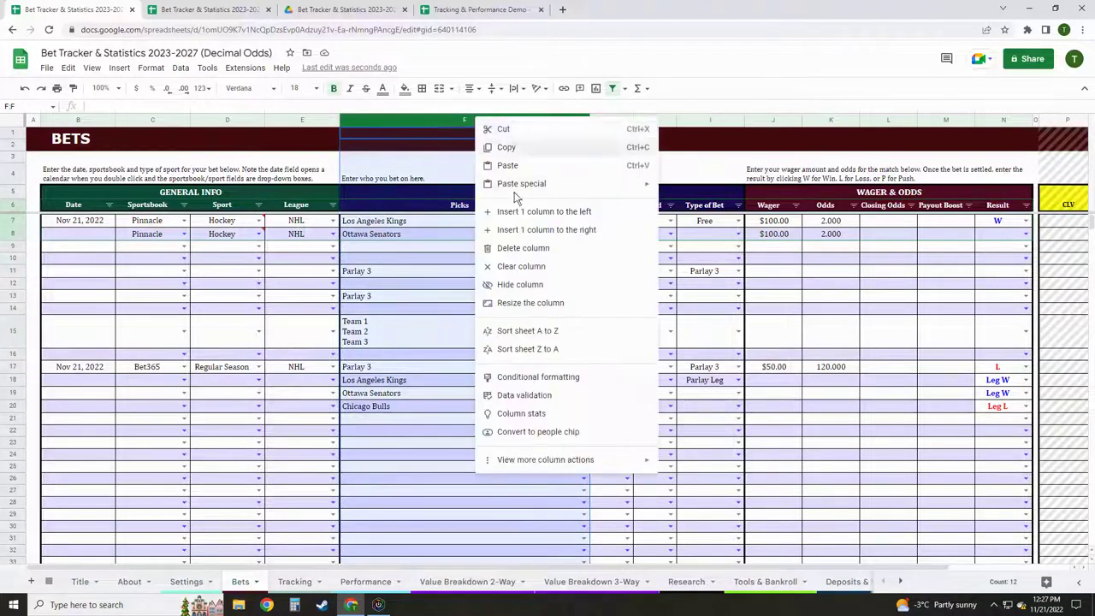
click(526, 229)
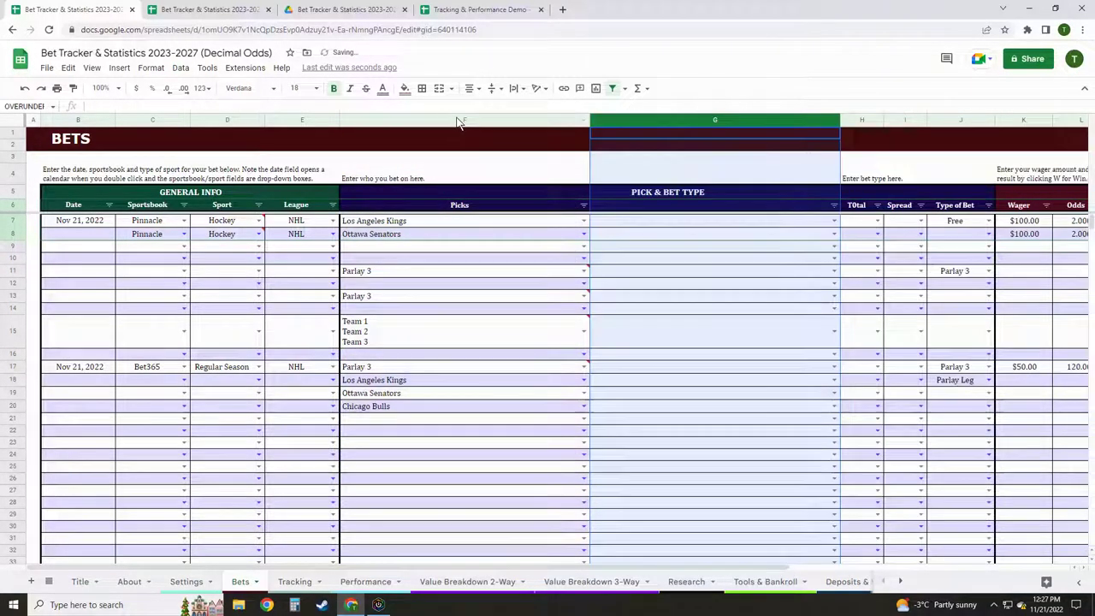
right_click(456, 115)
click(517, 229)
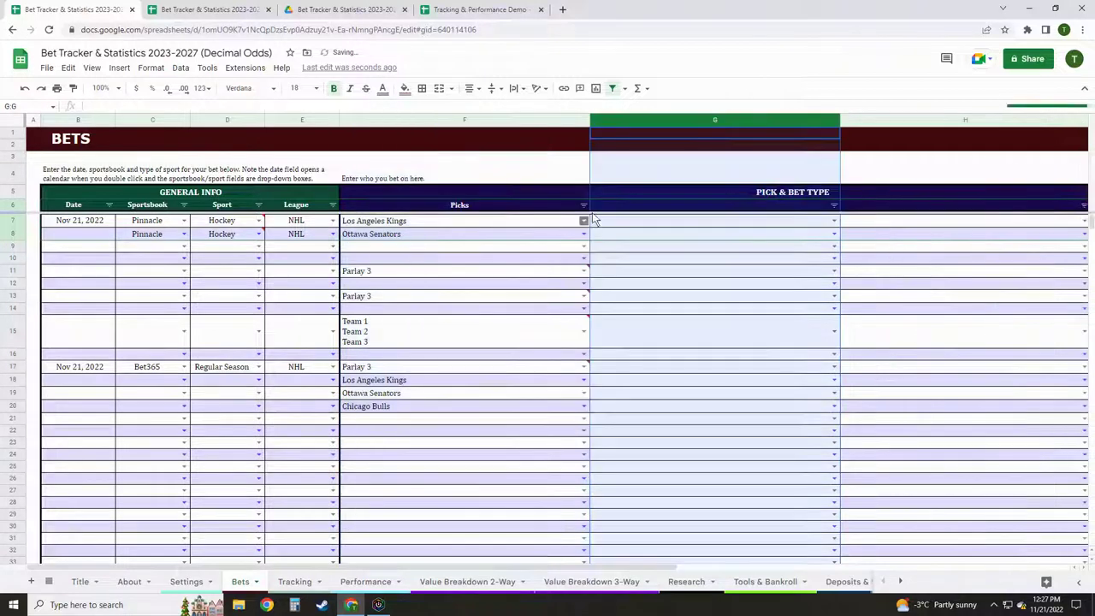
Narrow the first new column to a small separator width, and title the two new columns "vs" and "Oppoonent" in row 6.
drag(839, 120, 614, 134)
click(602, 205)
text(vs)
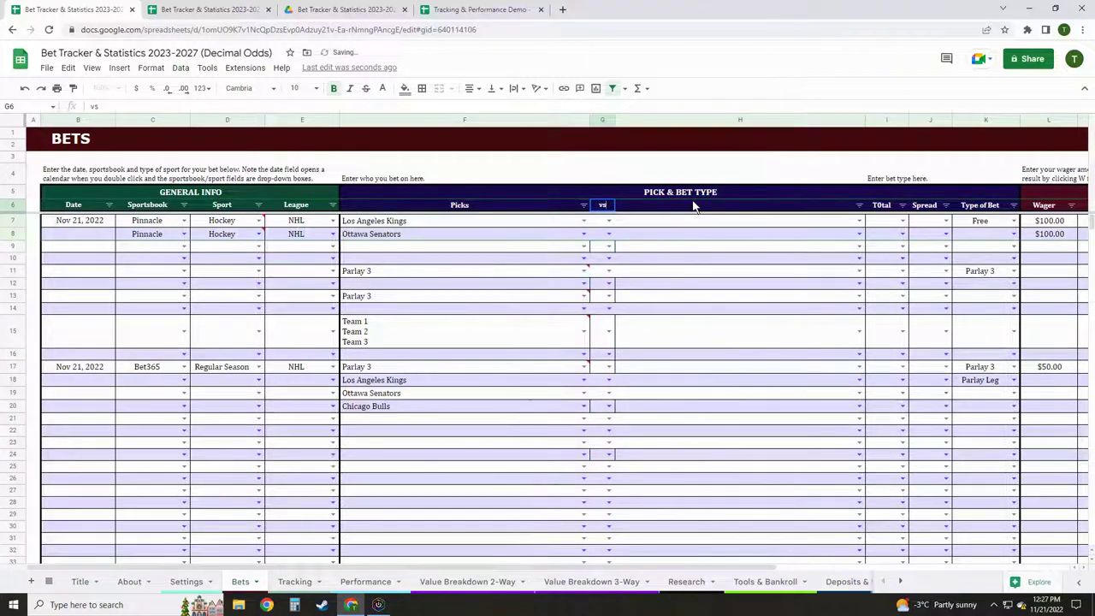
key(Tab)
text(Oppoonent)
key(Return)
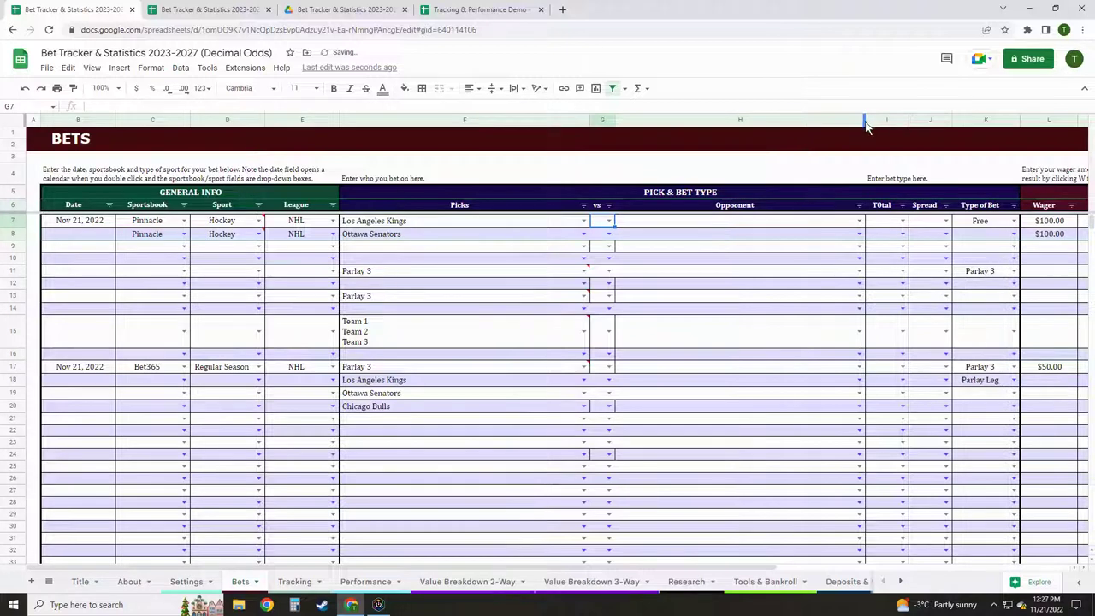
Narrow the opponent column H to about half its width, then try narrowing the Picks column and undo that resize.
drag(866, 124, 731, 124)
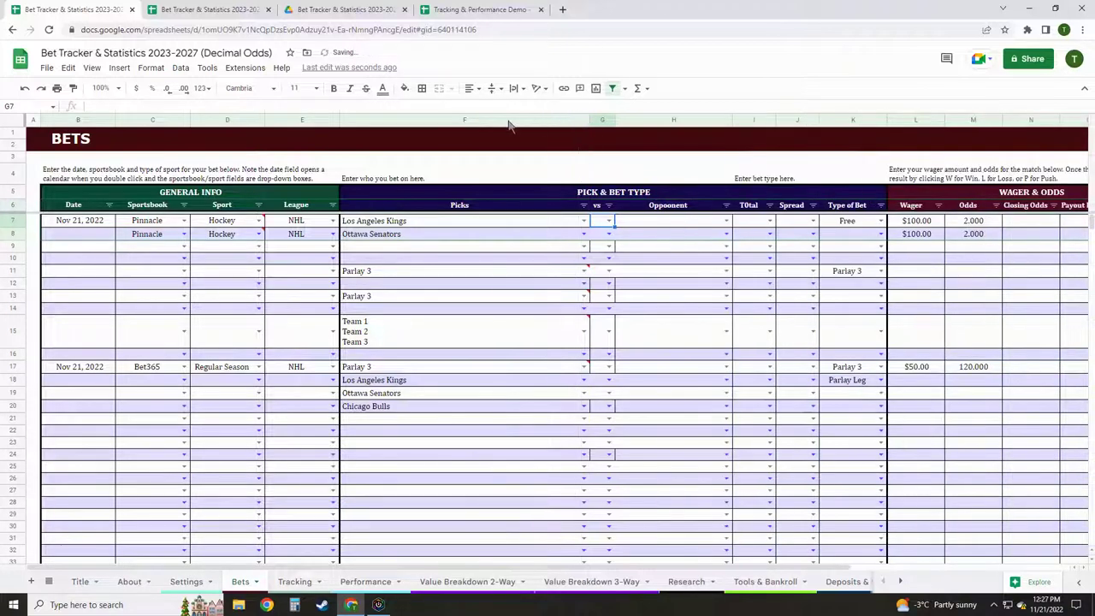
drag(504, 126, 469, 134)
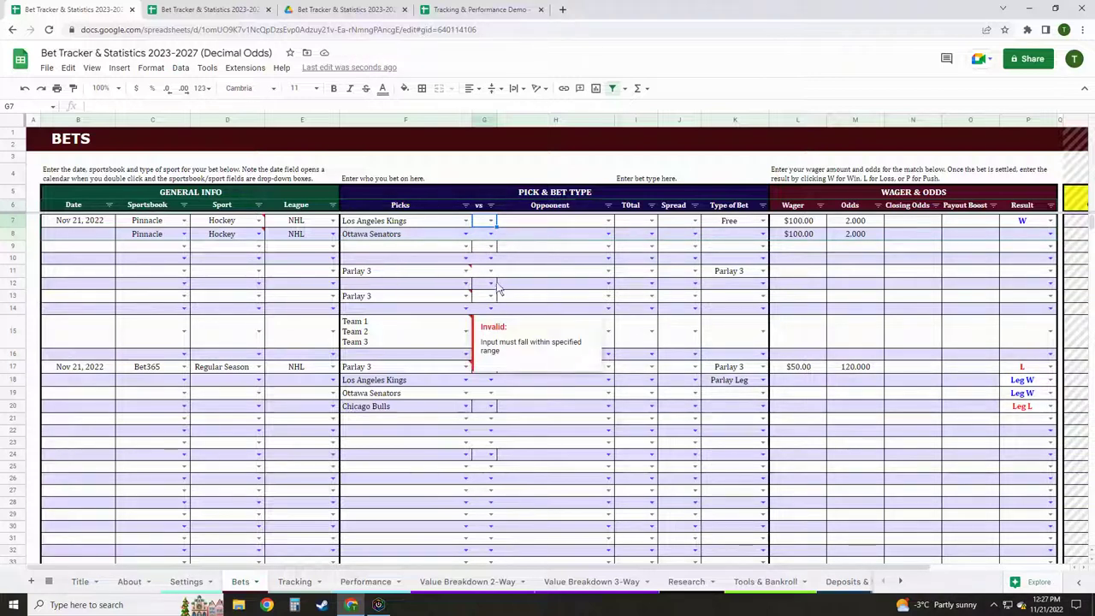
key(ctrl+z)
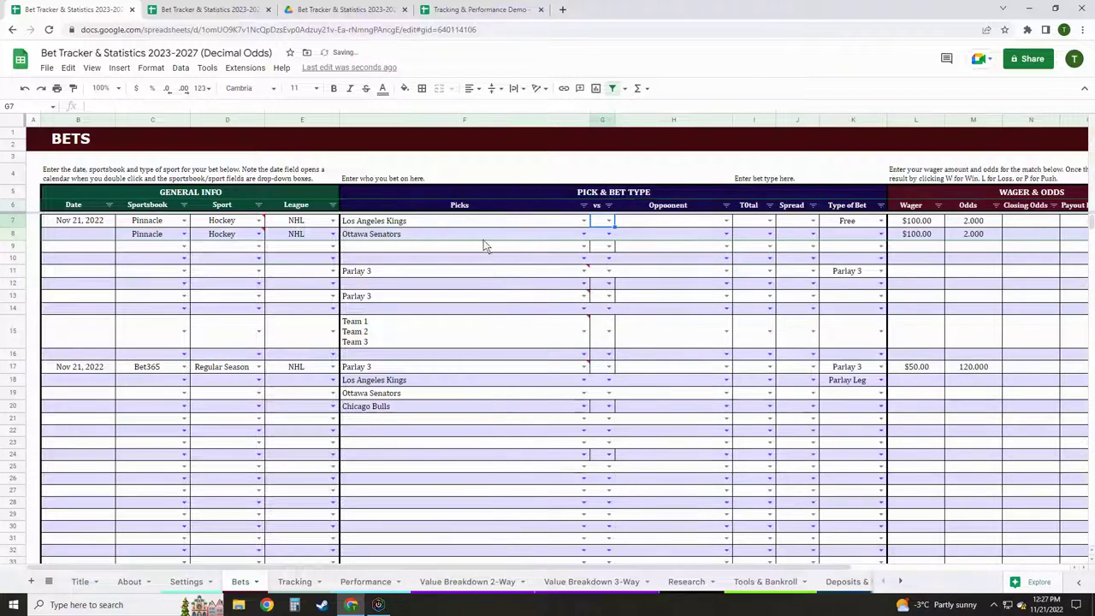
Undo the column resizing, the "vs" and opponent titles and both column insertions after Picks on the Bets sheet.
key(ctrl+z)
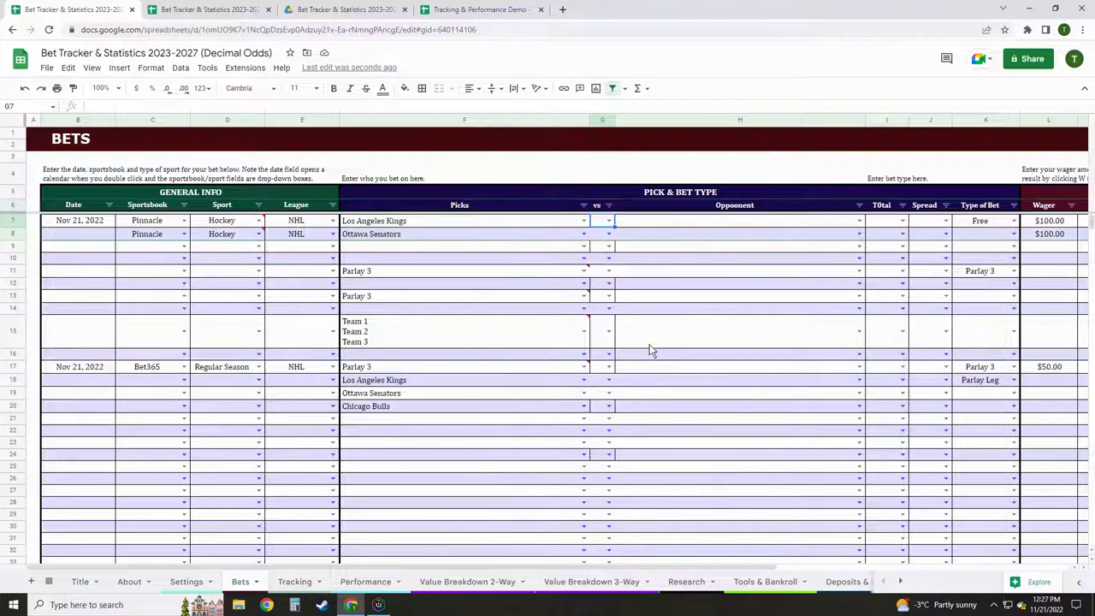
key(ctrl+z)
key(ctrl+z)
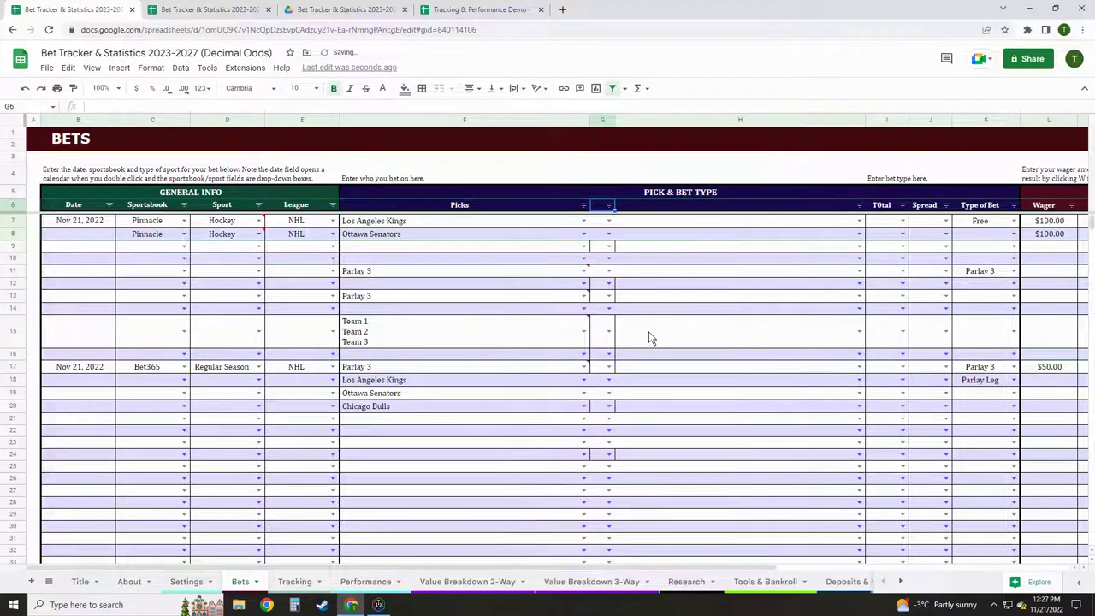
key(ctrl+z)
key(ctrl+z)
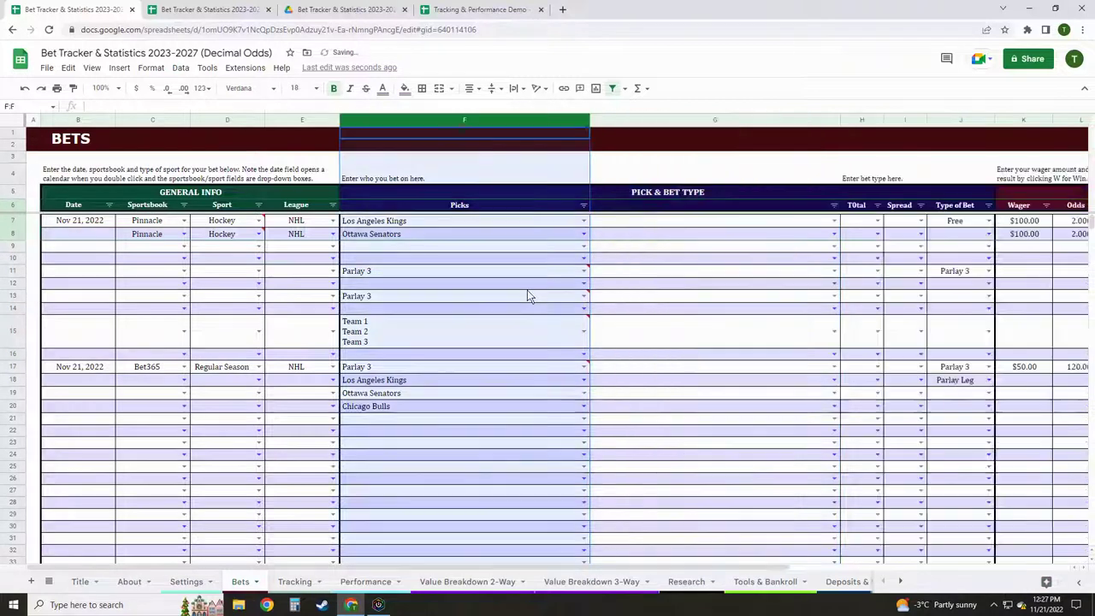
key(ctrl+z)
click(504, 332)
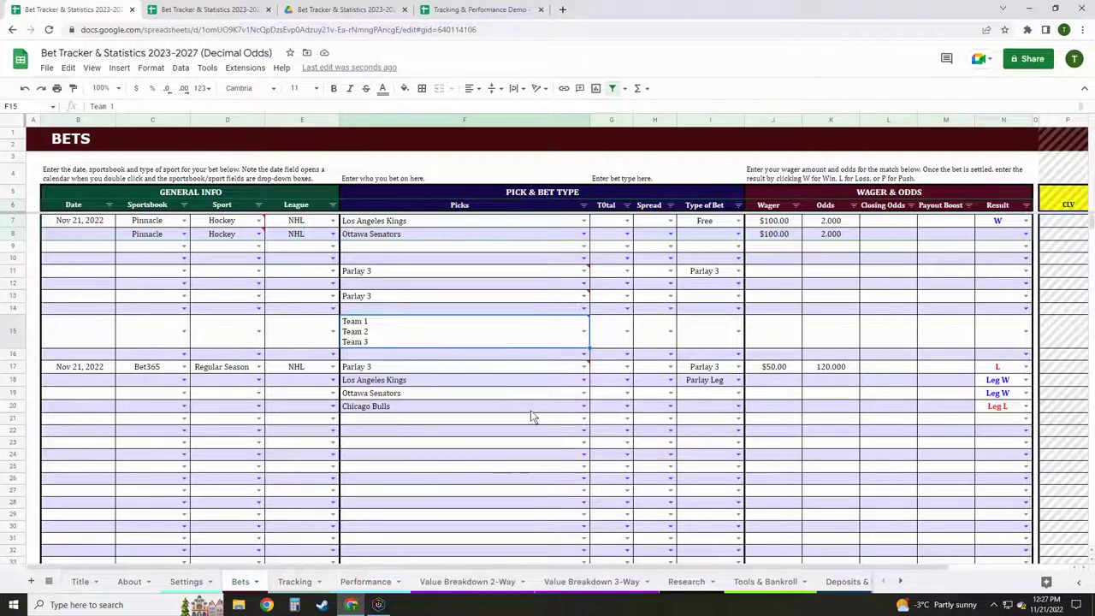
click(427, 410)
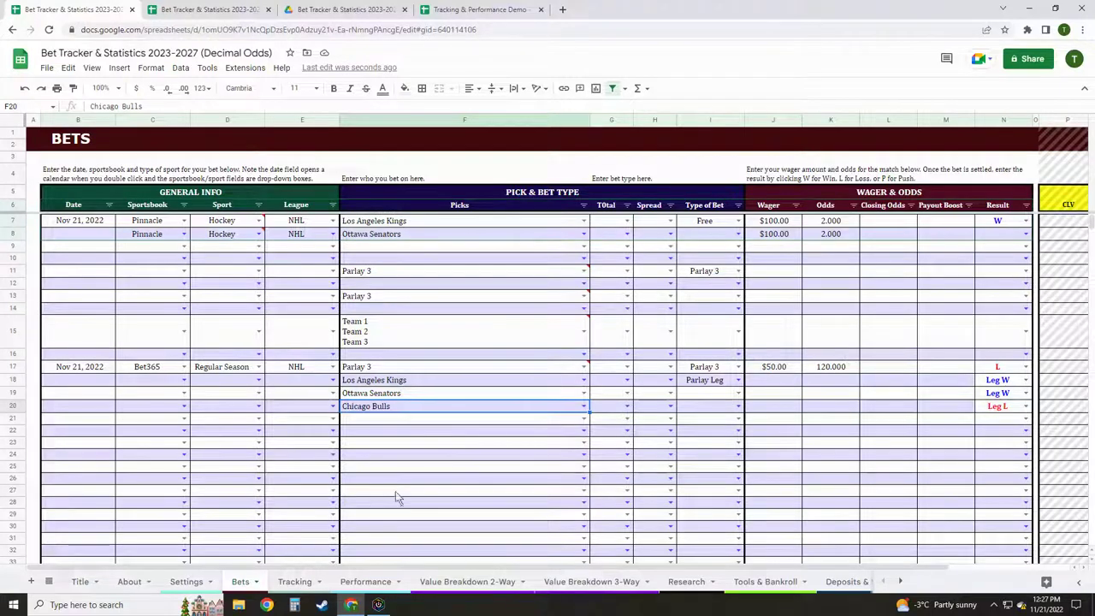
Open the About sheet and examine the Fixing Errors tips in rows 213 and 214.
click(129, 582)
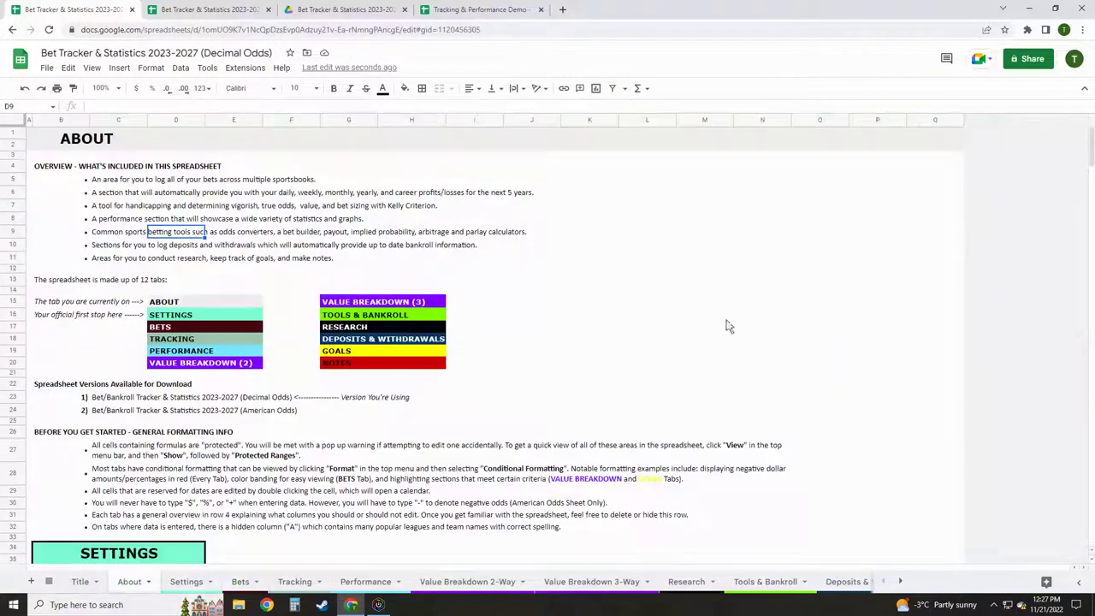
drag(1091, 153, 1092, 385)
click(144, 245)
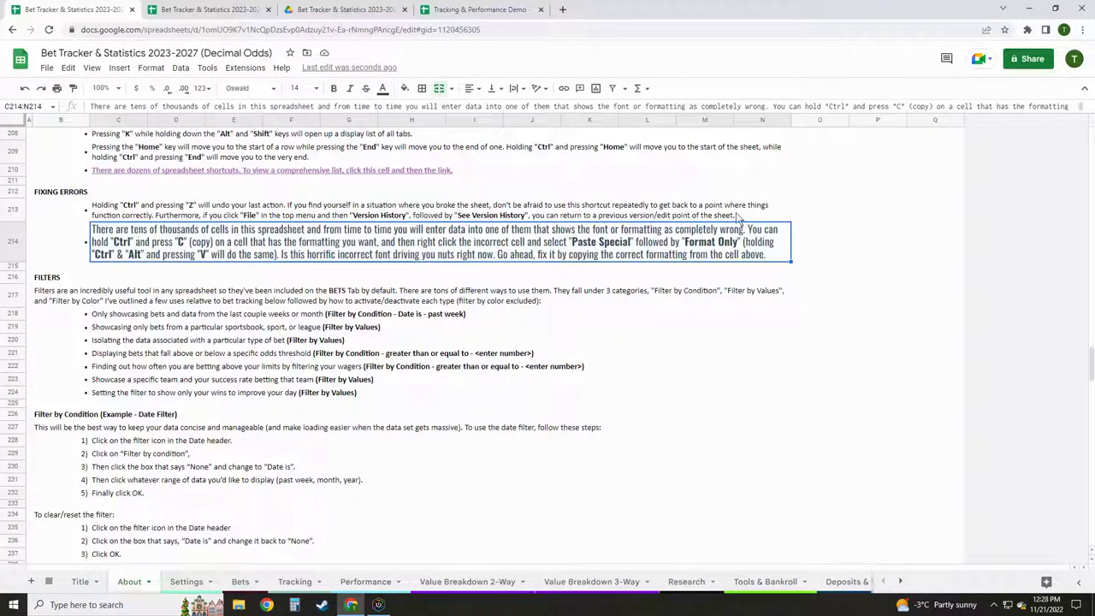
Copy the row 213 tip and paste only its formatting onto the row 214 tip, and undo that paste.
click(120, 213)
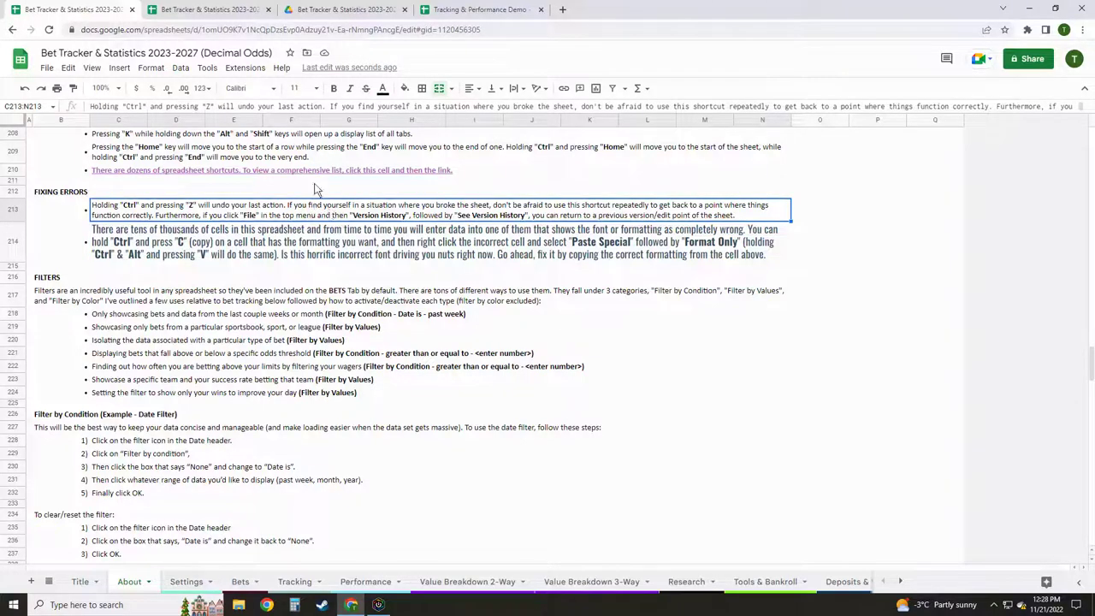
key(ctrl+c)
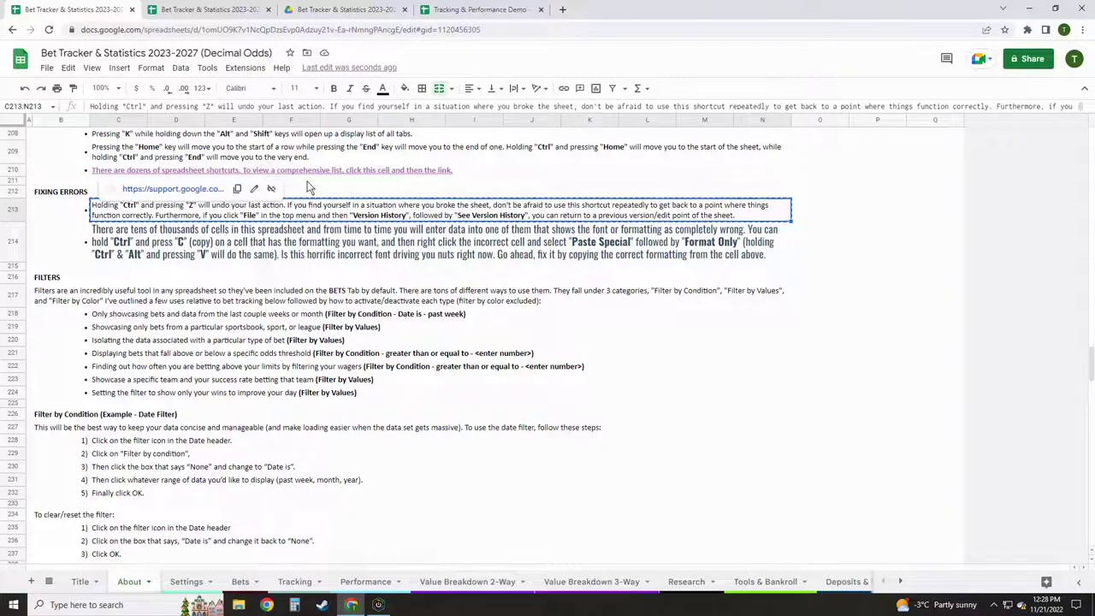
click(275, 244)
right_click(277, 245)
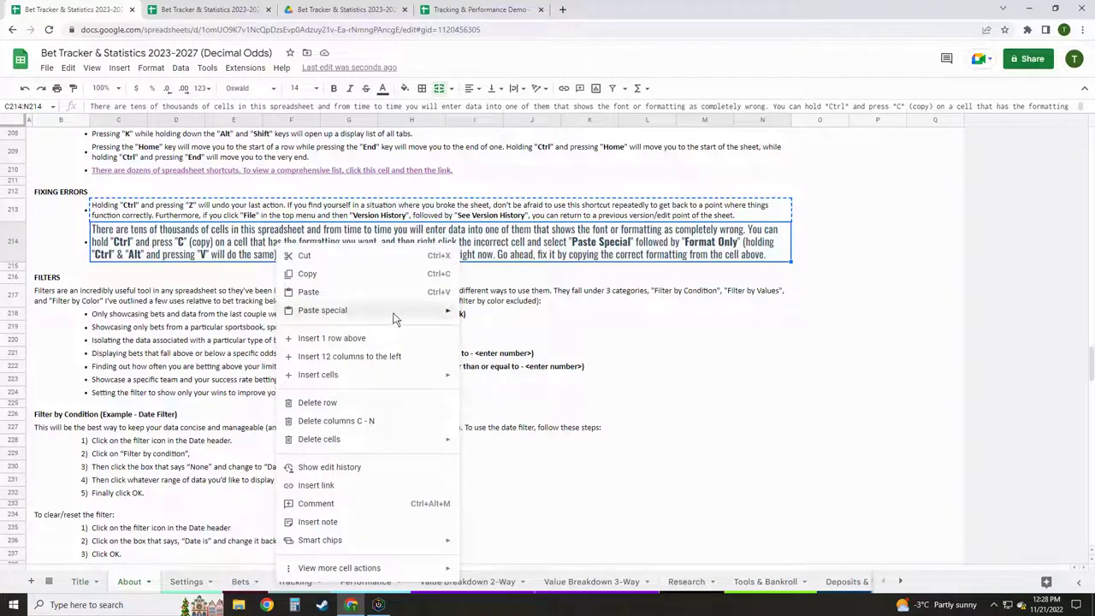
mouse_move(396, 314)
click(526, 334)
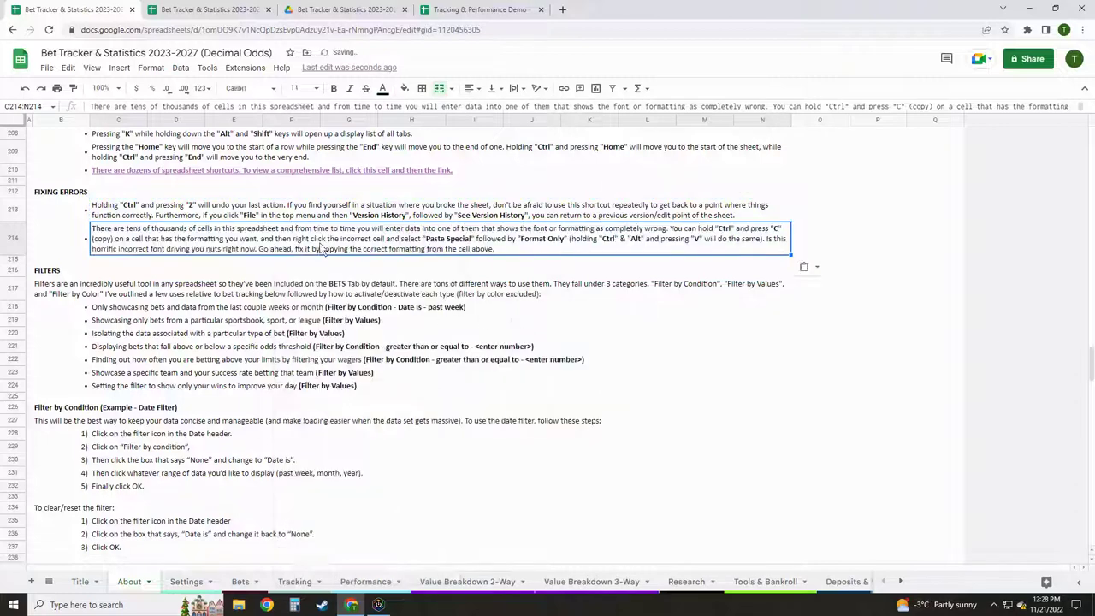
click(785, 334)
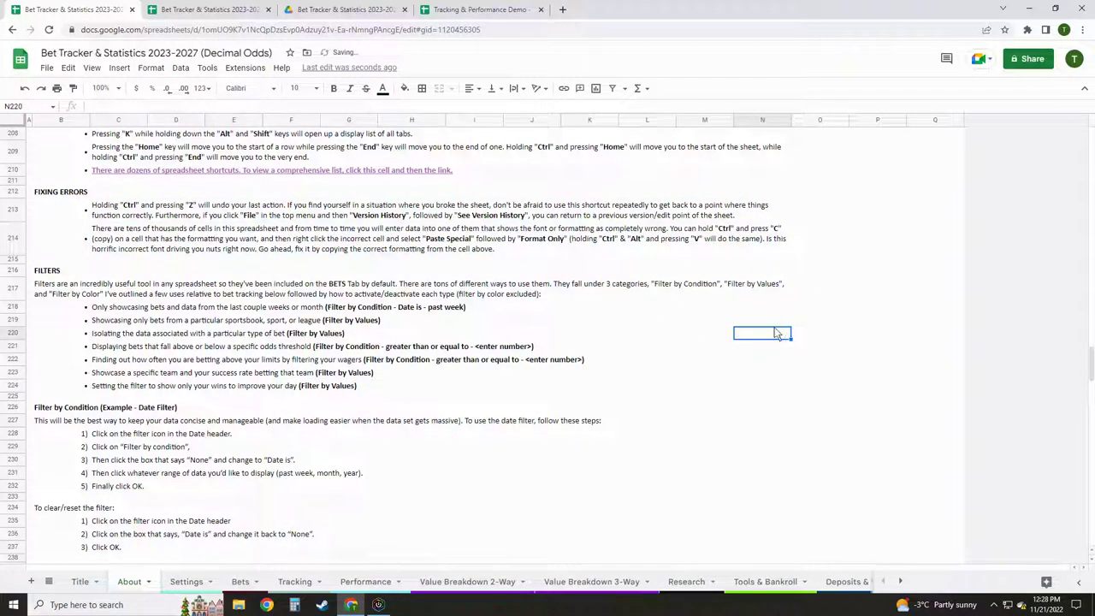
key(ctrl+z)
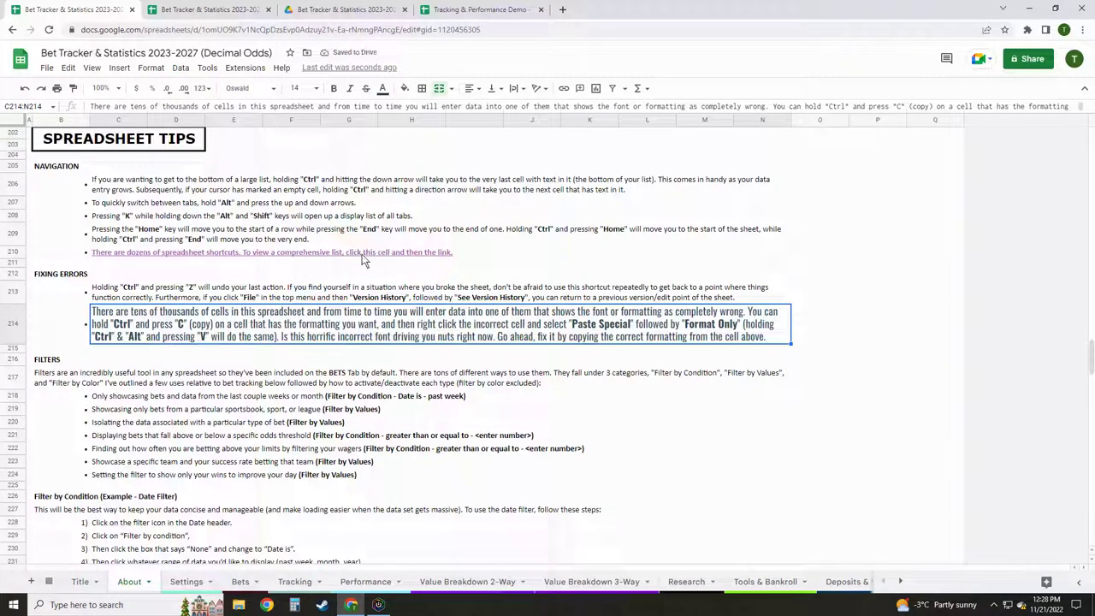
Review the navigation tips in the Spreadsheet Tips section and return to the overview at the start of the About sheet.
mouse_move(362, 259)
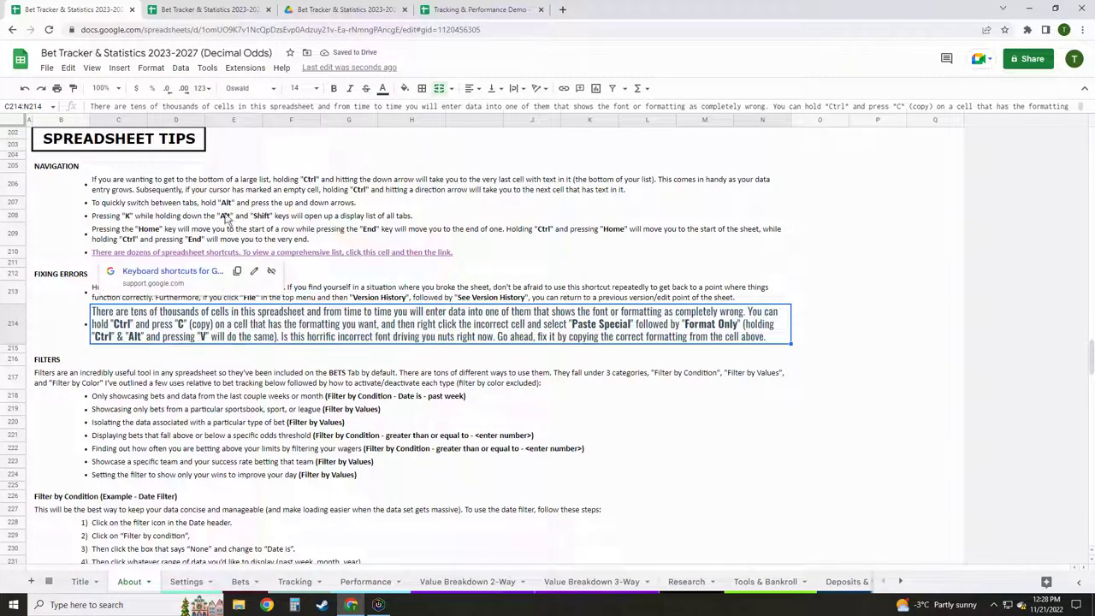
click(221, 205)
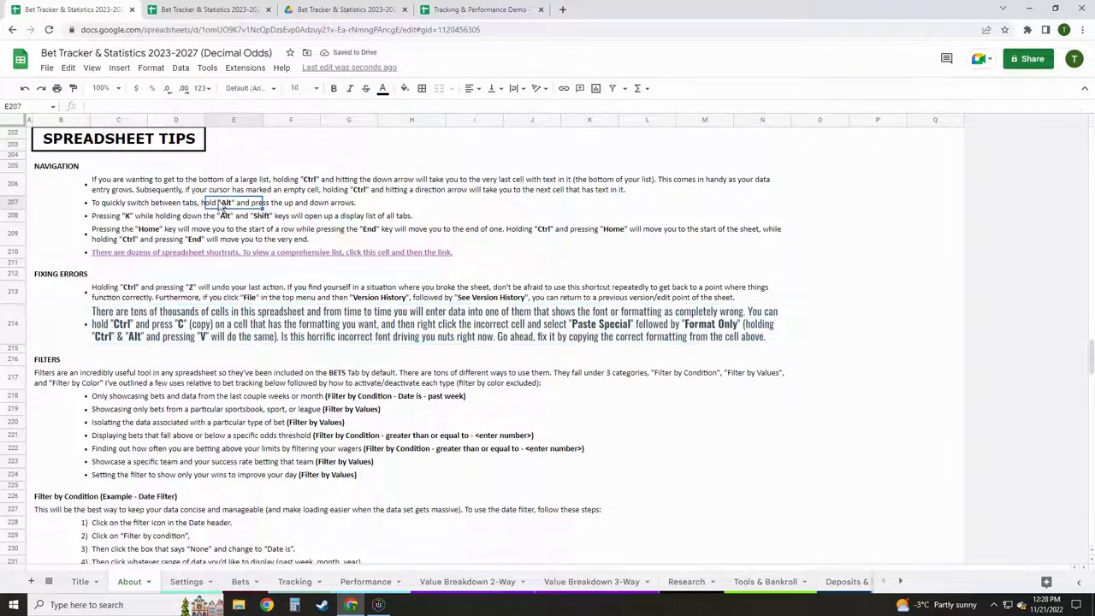
click(101, 185)
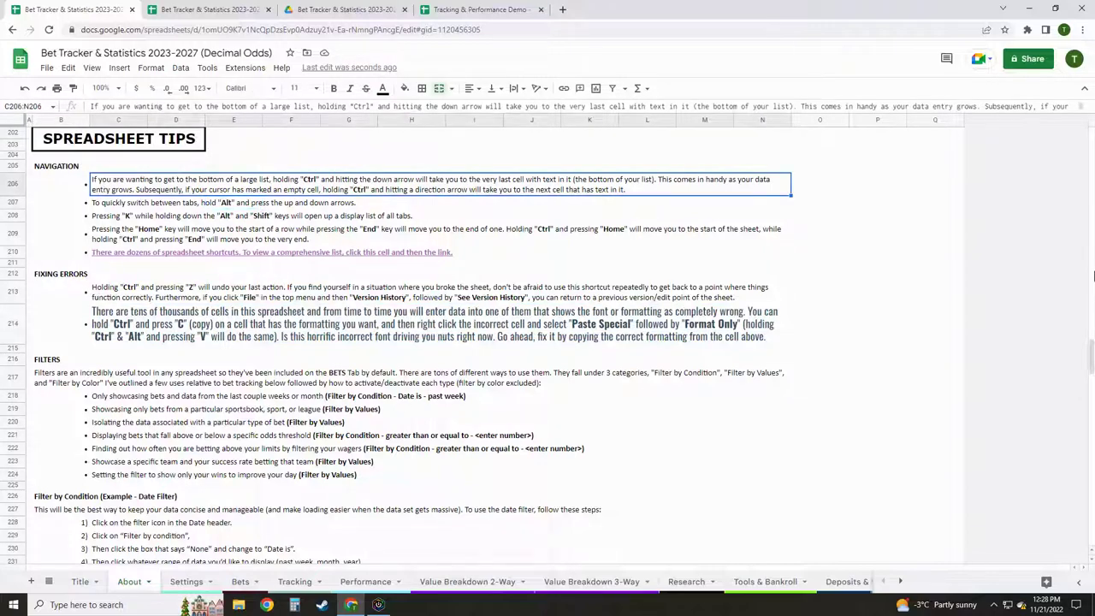
drag(1091, 351, 1091, 142)
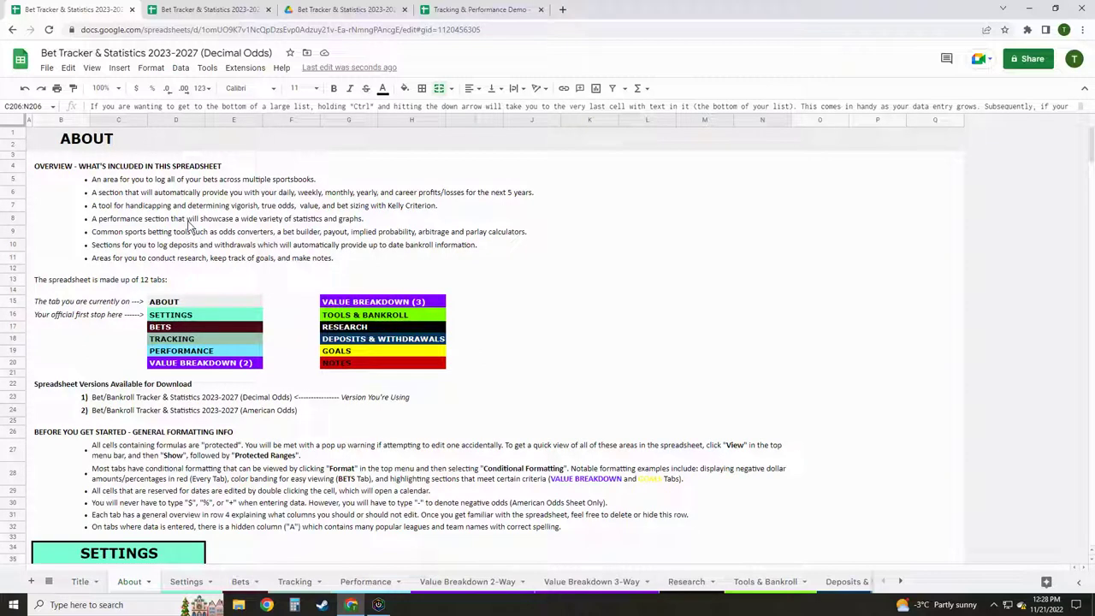
click(900, 581)
click(884, 581)
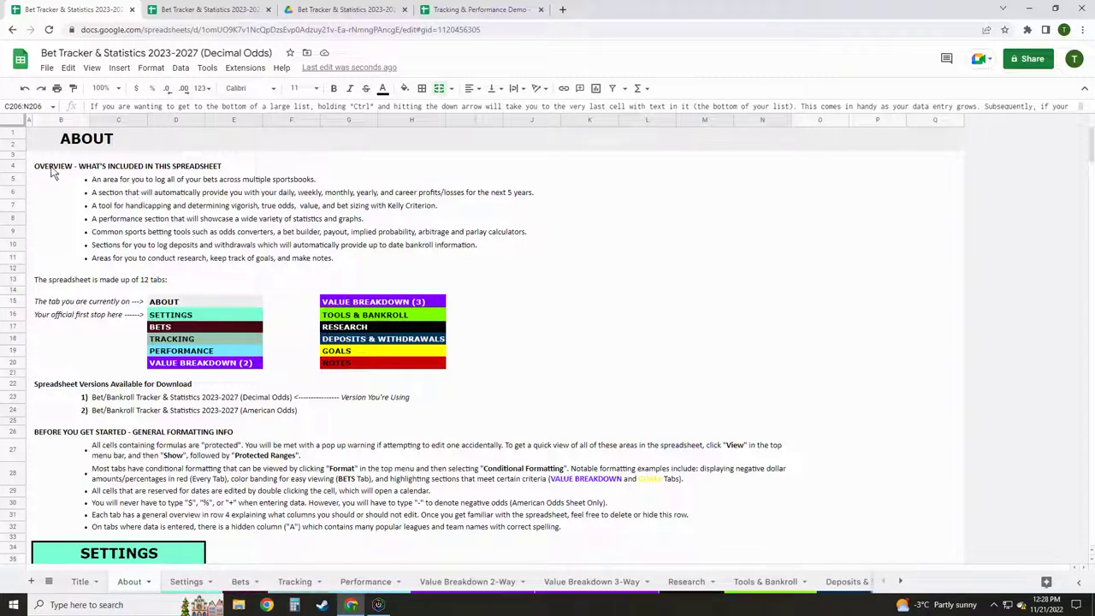